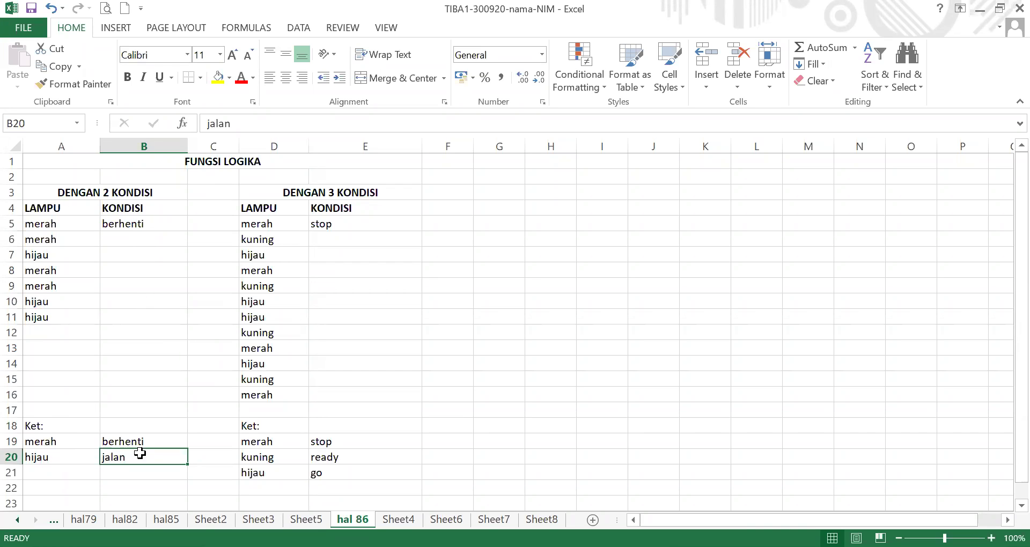
Examine the lamp list in A5:A11, the KONDISI cells in column B, and the two-condition legend in rows 19–20.
click(152, 441)
click(80, 458)
click(124, 460)
drag(72, 223, 73, 319)
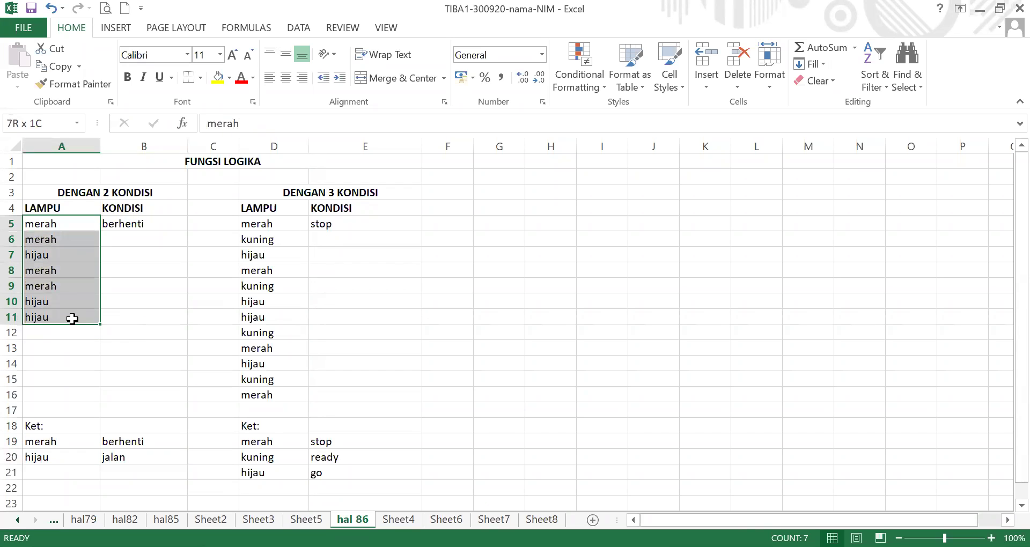
click(64, 224)
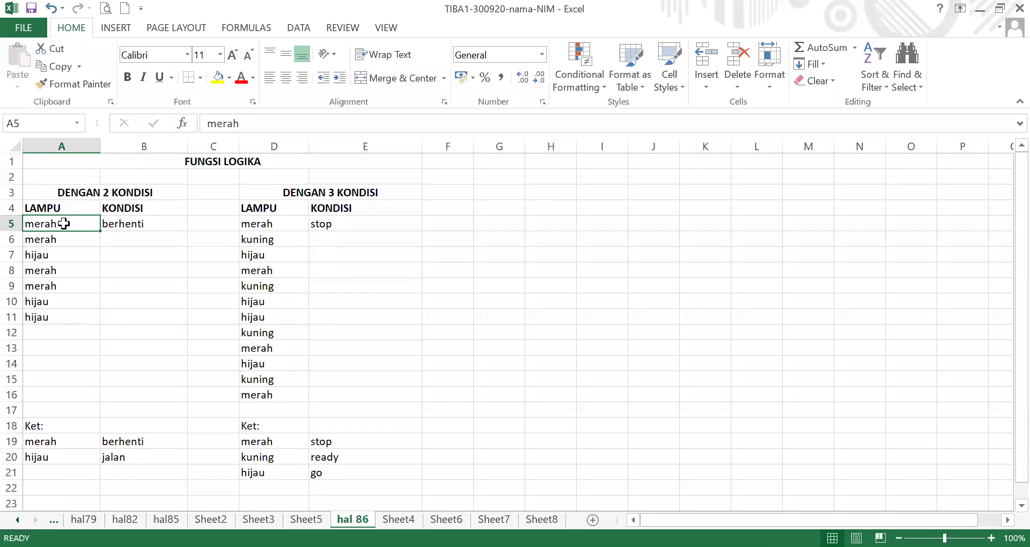
click(76, 318)
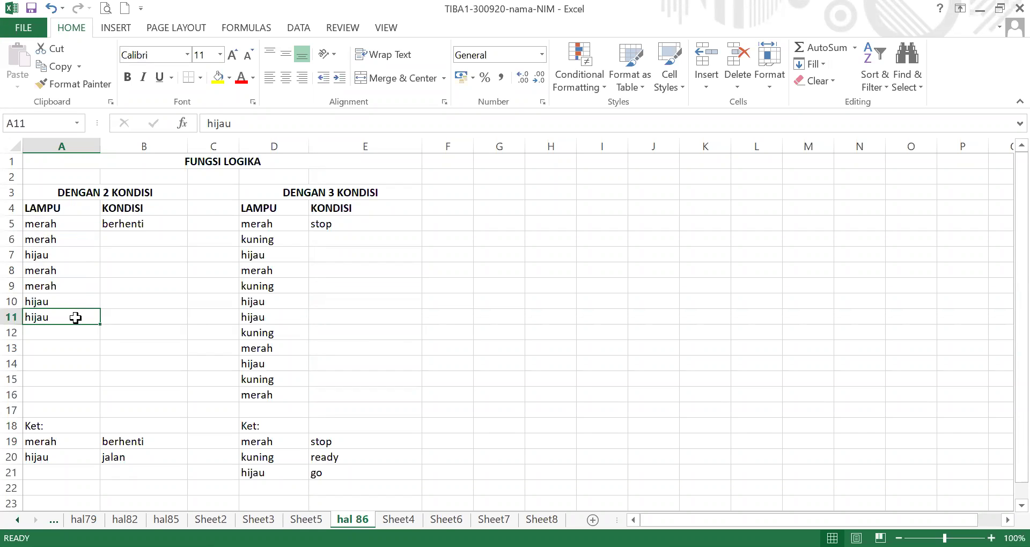
click(72, 226)
click(70, 317)
click(130, 225)
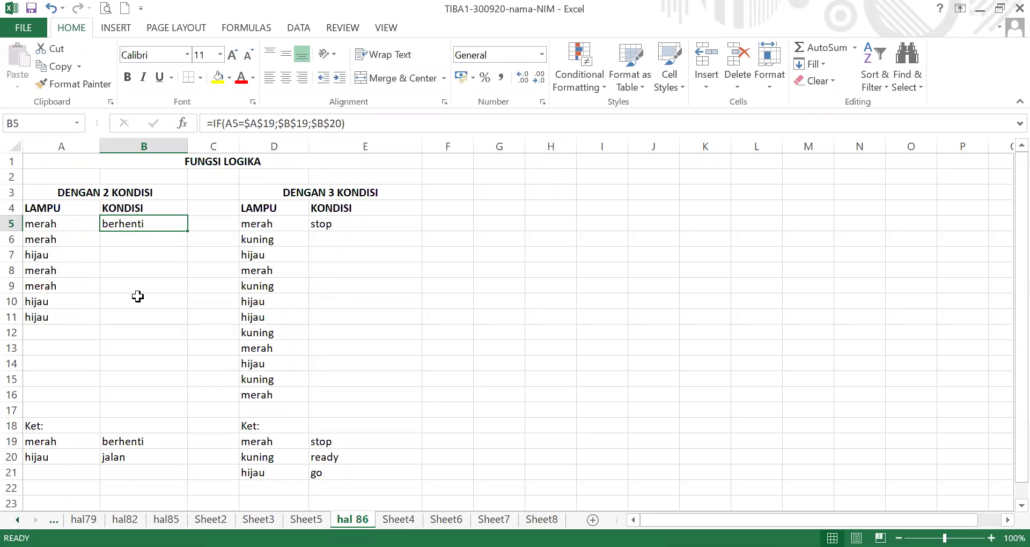
click(131, 316)
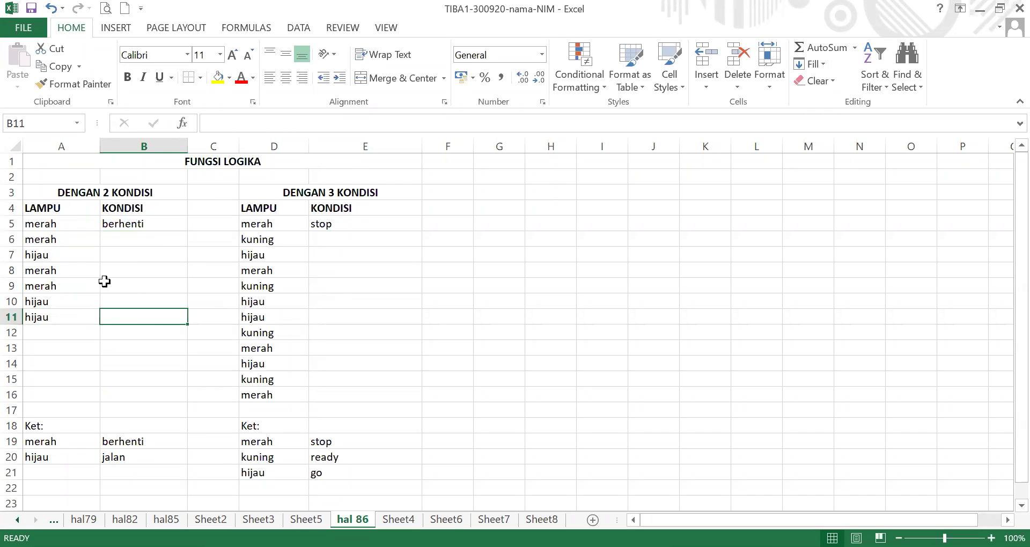
click(59, 221)
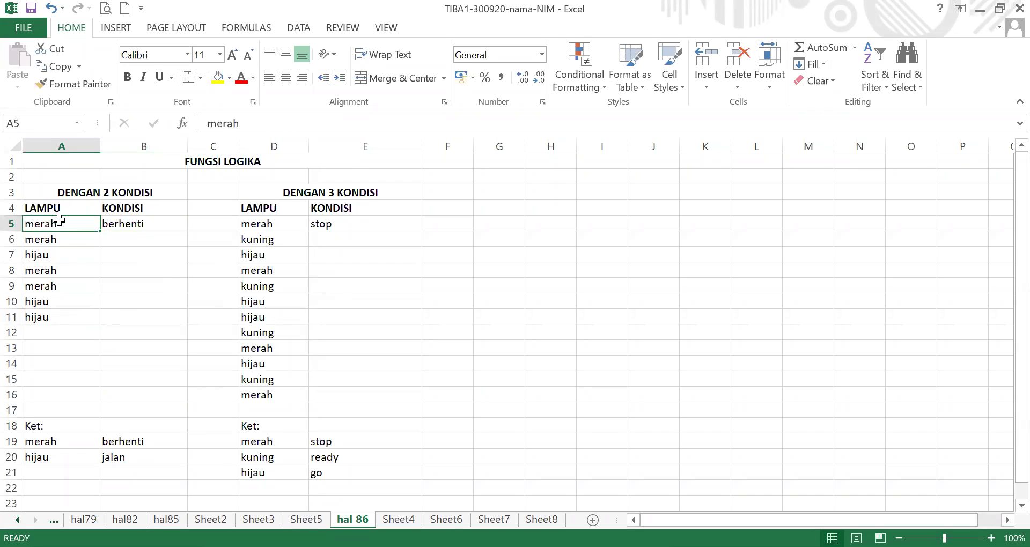
click(63, 313)
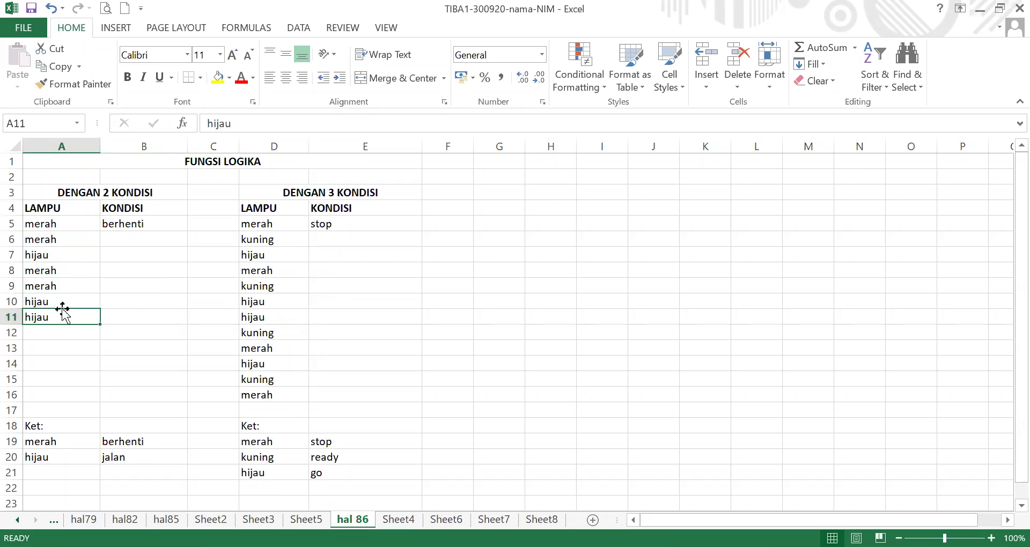
Clear the existing formula from cell B5 in the two-condition table.
click(127, 217)
key(Delete)
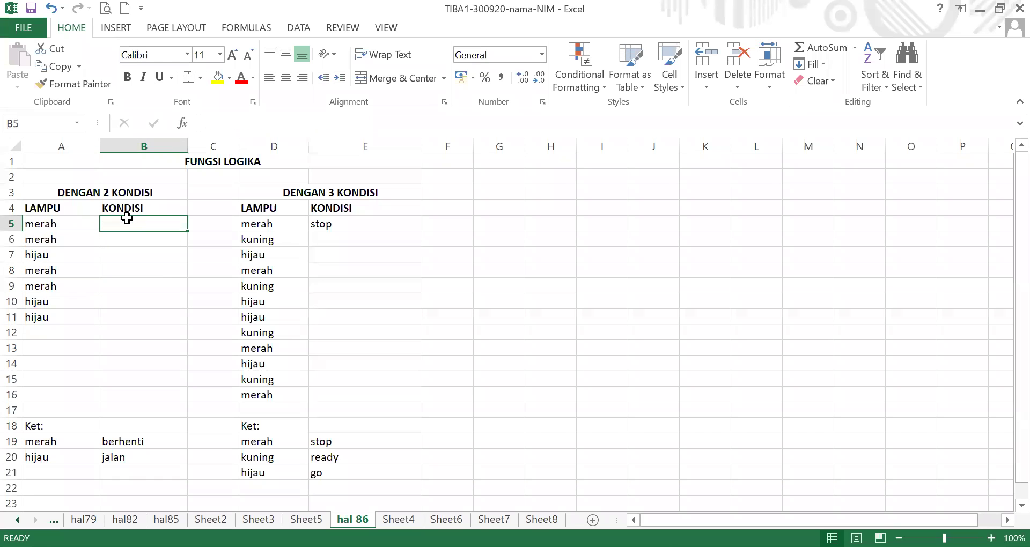
click(138, 236)
Begin an IF formula in cell B5 with the logical test A5=A19.
click(136, 223)
text(=)
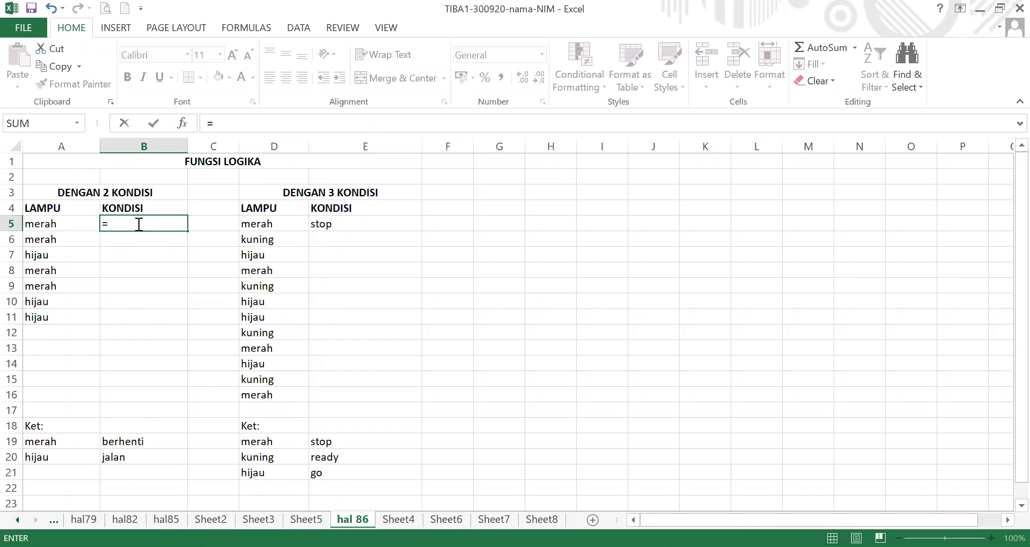
text(if()
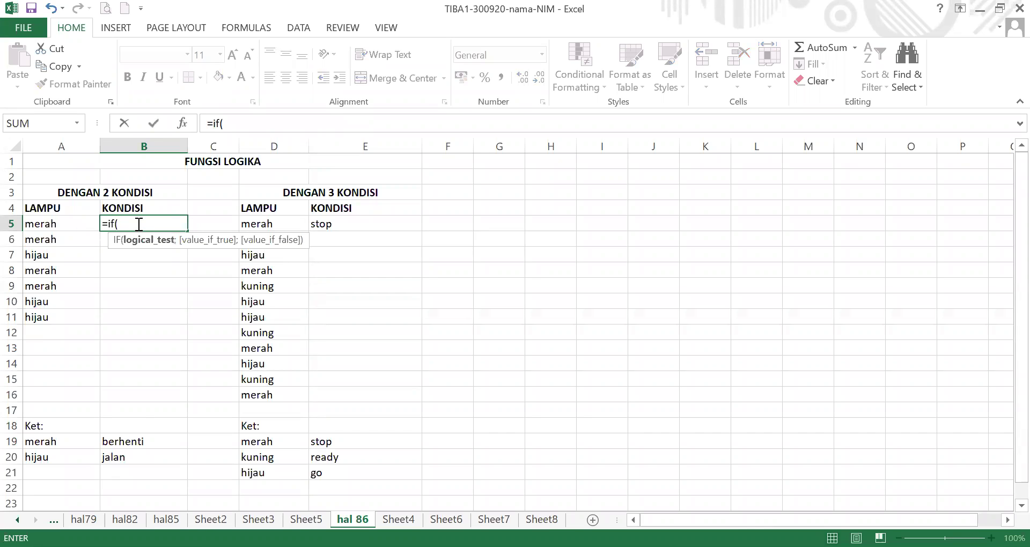
click(71, 224)
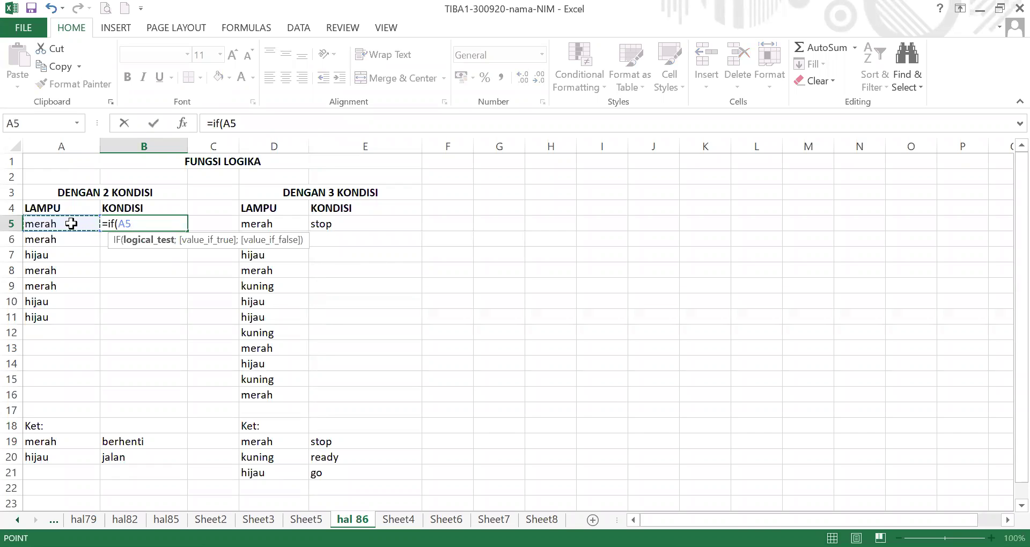
text(=)
click(78, 443)
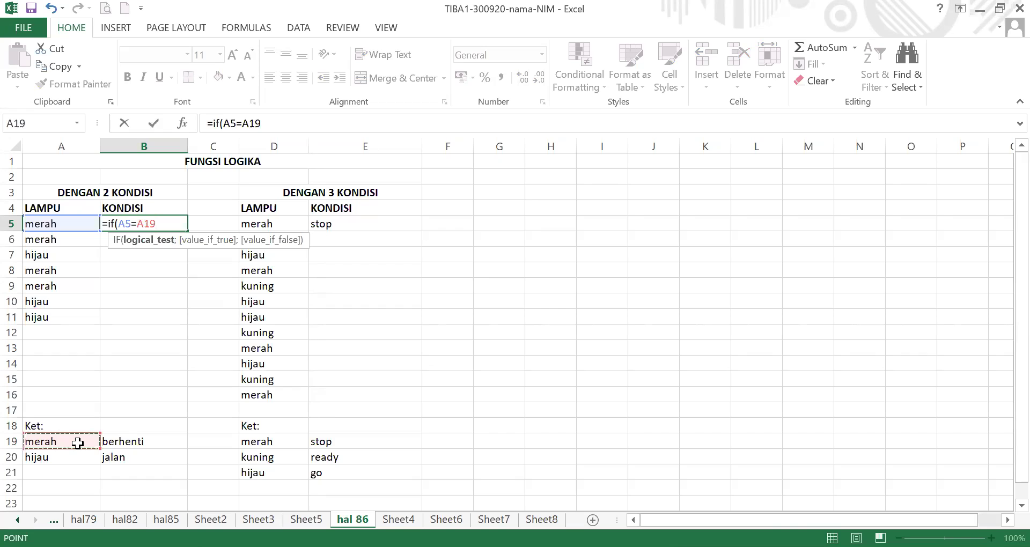
Complete the B5 formula with B19 as the true value and B20 as the false value, giving =IF(A5=A19;B19;B20).
text(;)
click(108, 441)
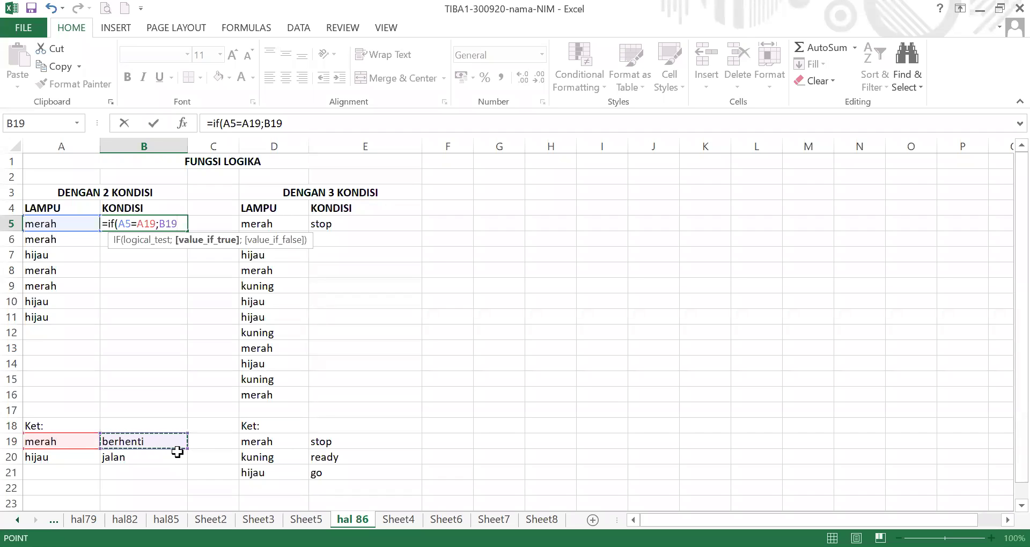
text(;)
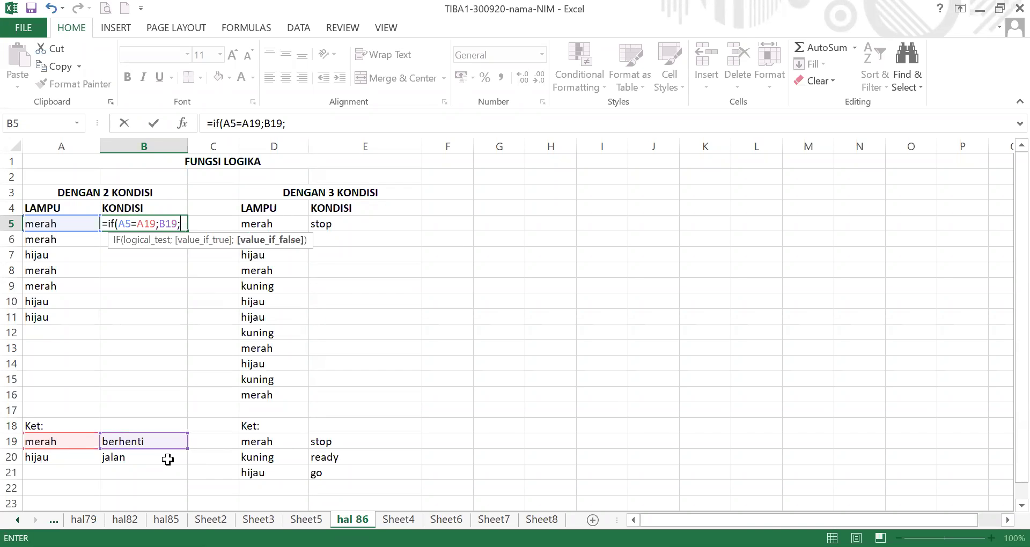
click(167, 459)
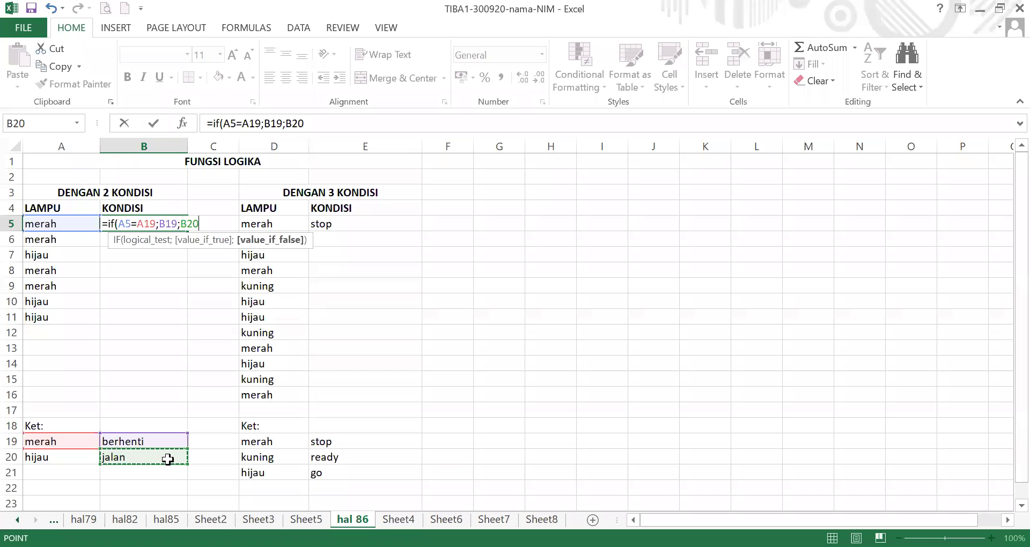
text())
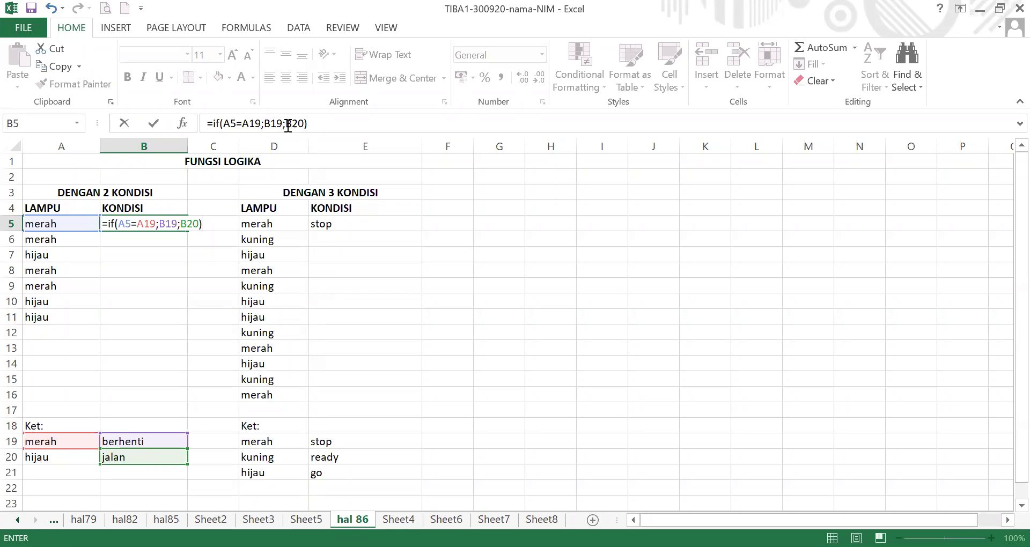
click(315, 123)
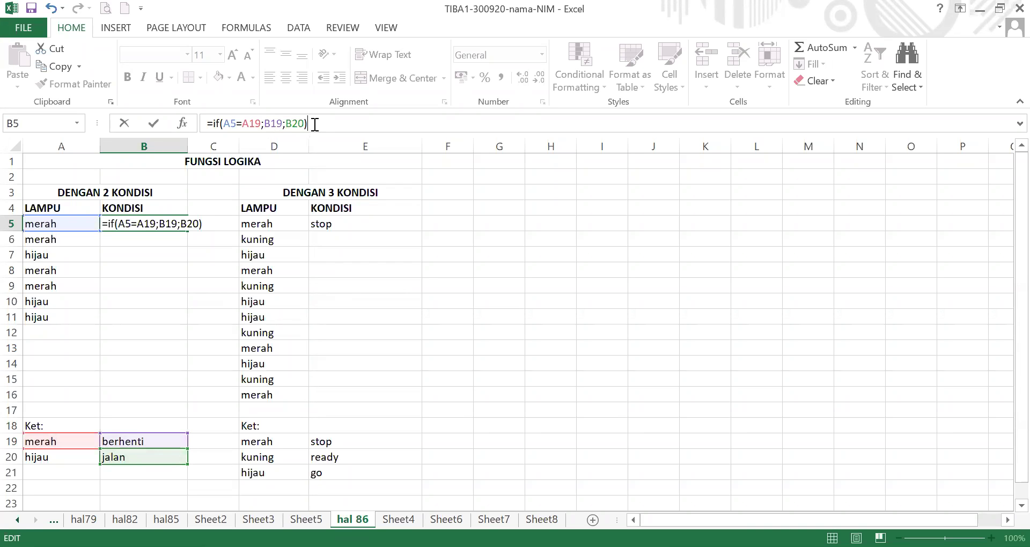
key(Return)
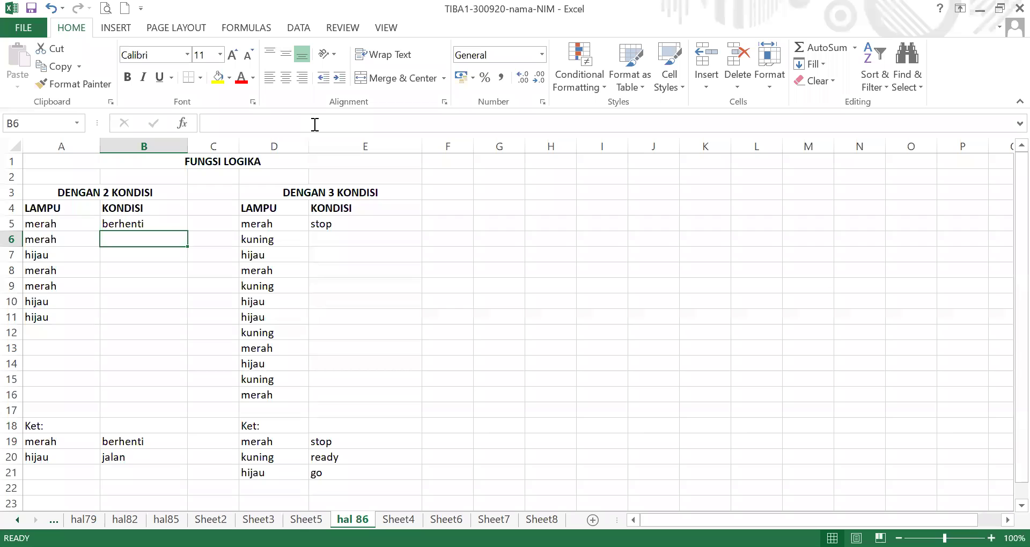
Fill the IF formula with relative references from B5 down to B11.
click(166, 223)
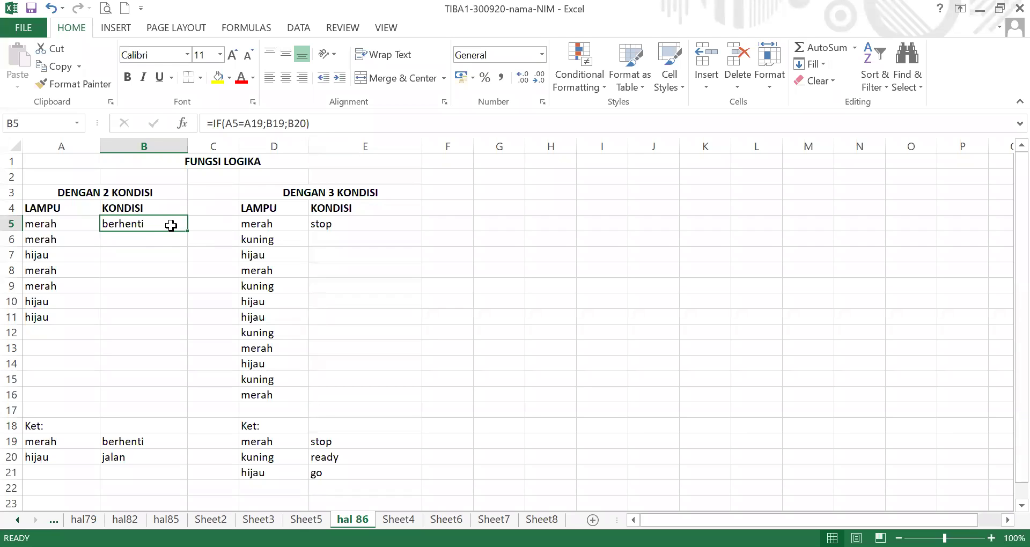
drag(187, 230, 180, 324)
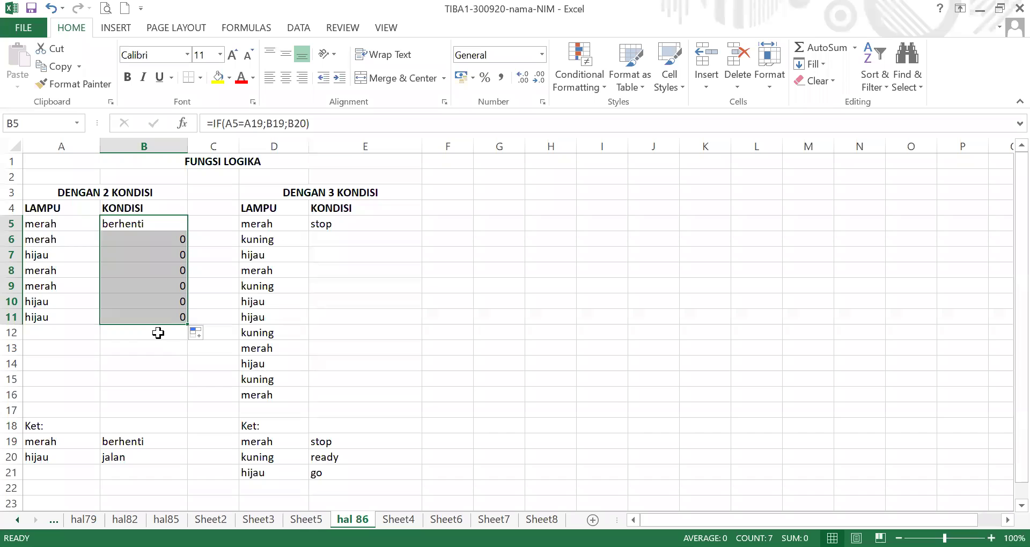
click(156, 333)
Inspect the formulas in B5 and B6 and the legend cells A19, B19 and B20 that they should reference.
click(156, 236)
click(156, 224)
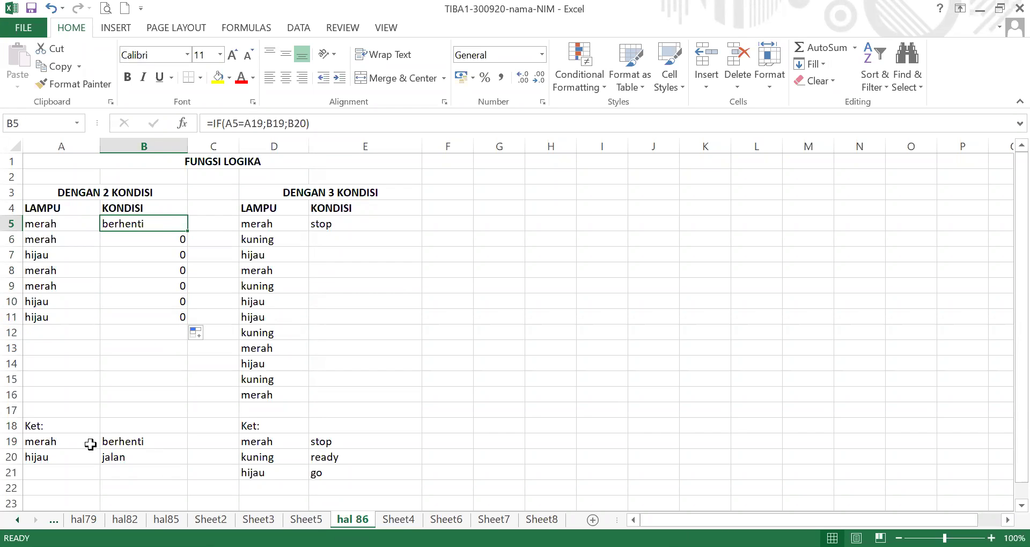
drag(59, 443, 94, 445)
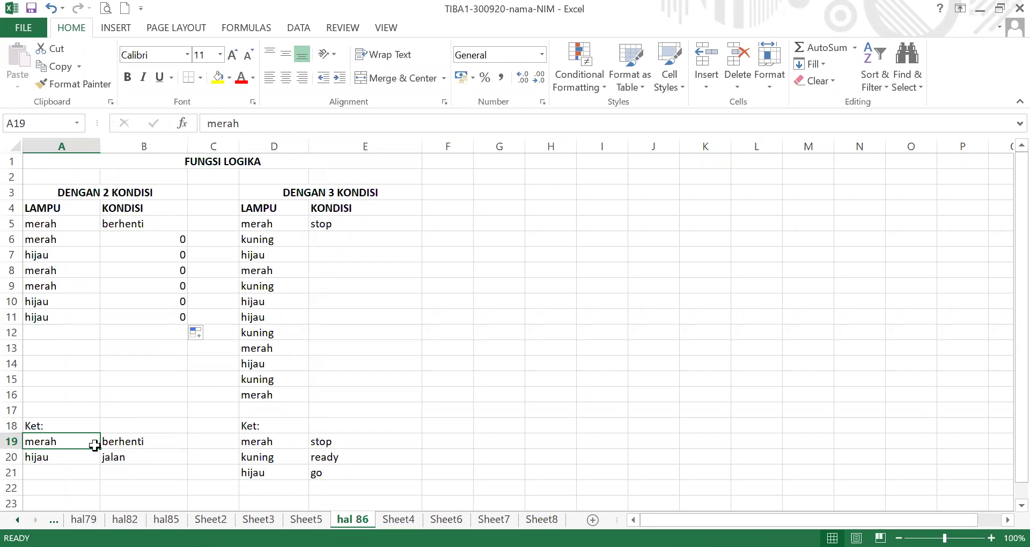
click(136, 447)
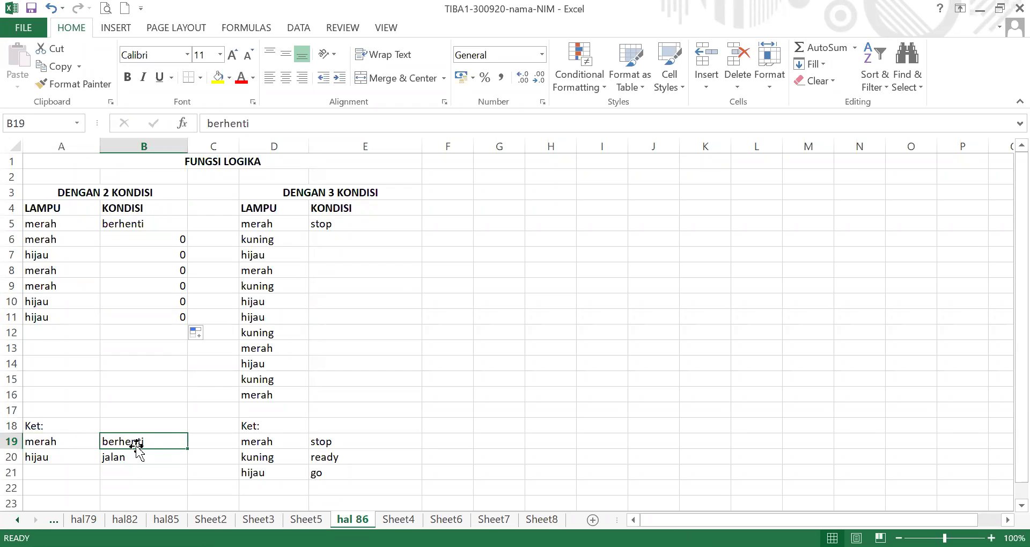
click(134, 457)
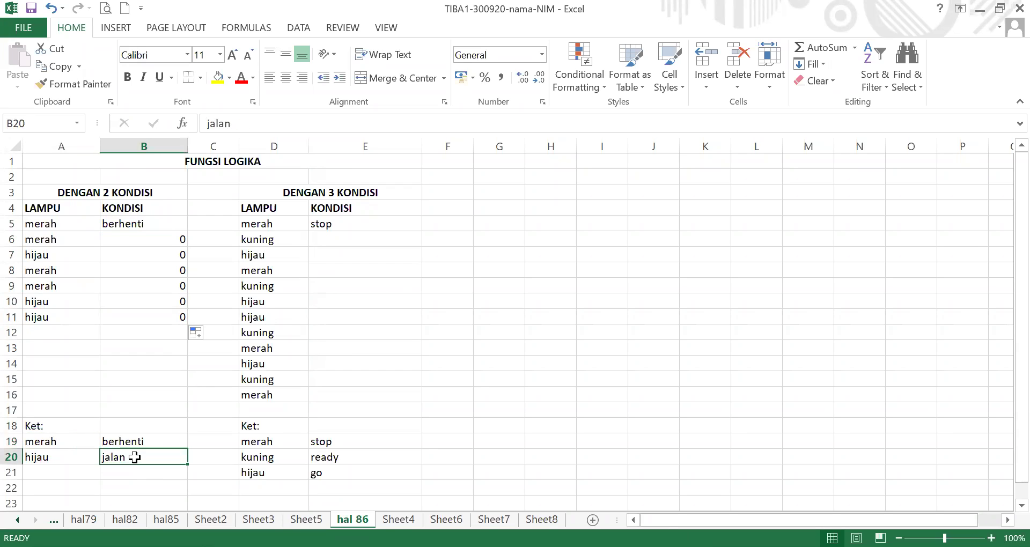
click(130, 440)
click(83, 440)
click(111, 456)
Make the legend references in the B5 formula absolute, so it reads =IF(A5=$A$19;$B$19;$B$20).
click(140, 225)
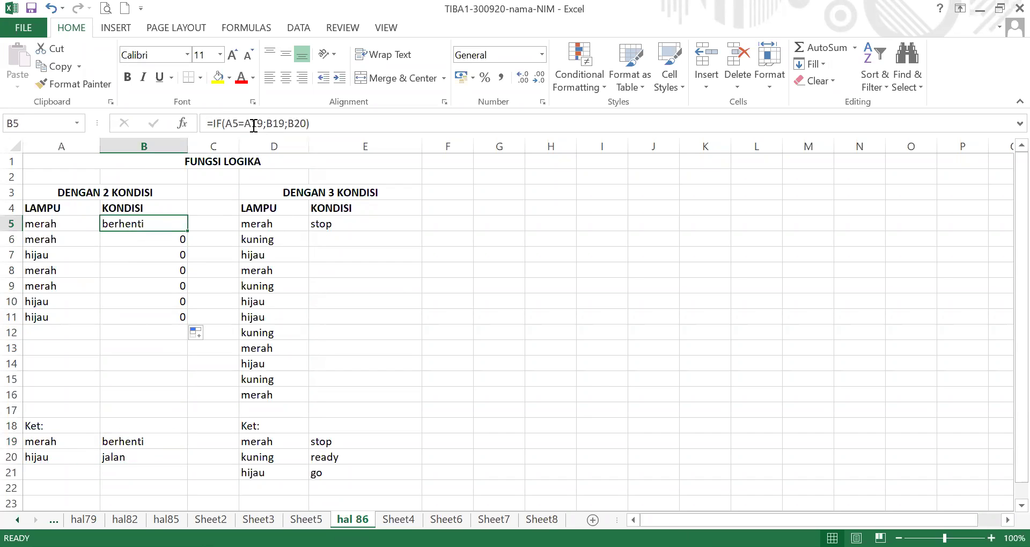
click(254, 124)
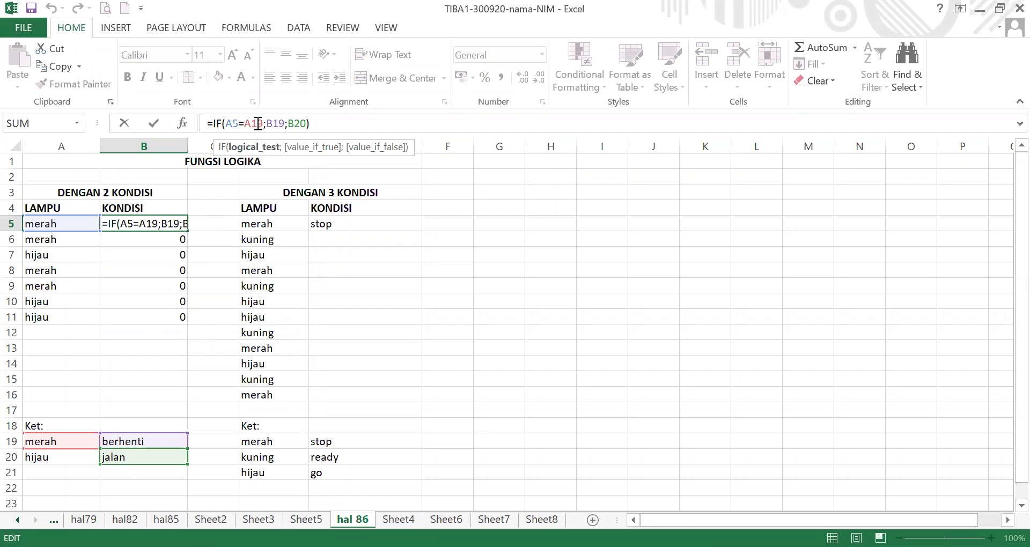
key(F4)
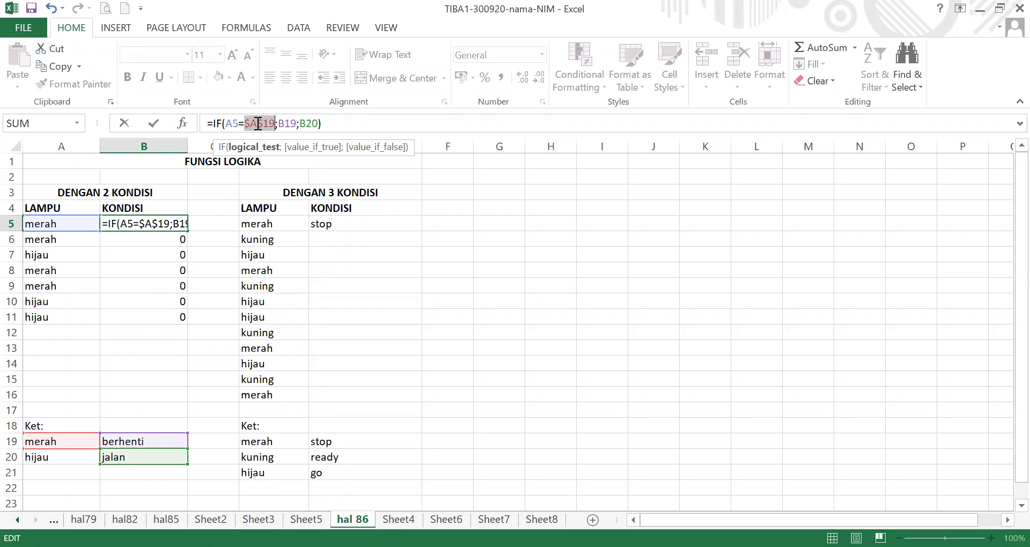
click(288, 119)
key(F4)
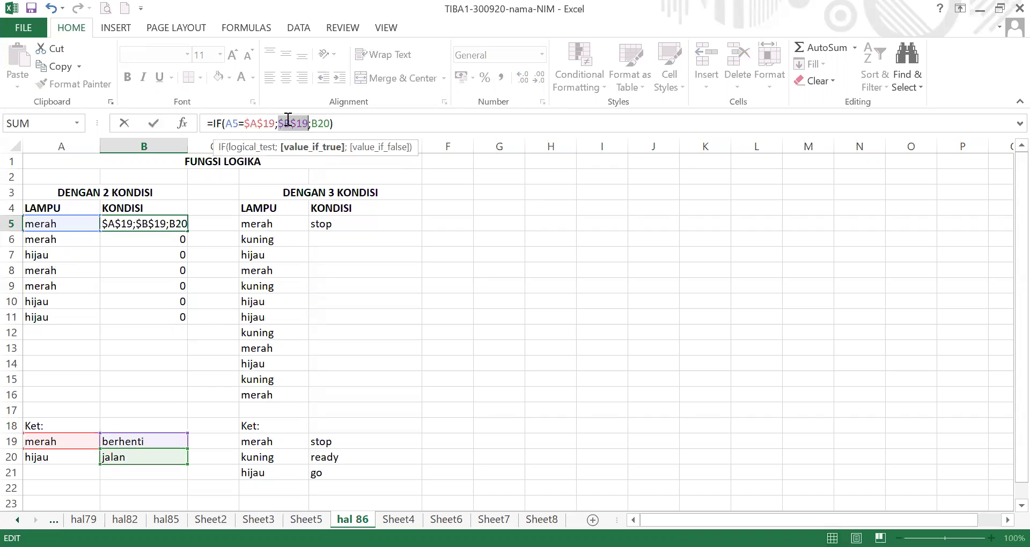
click(327, 123)
key(F4)
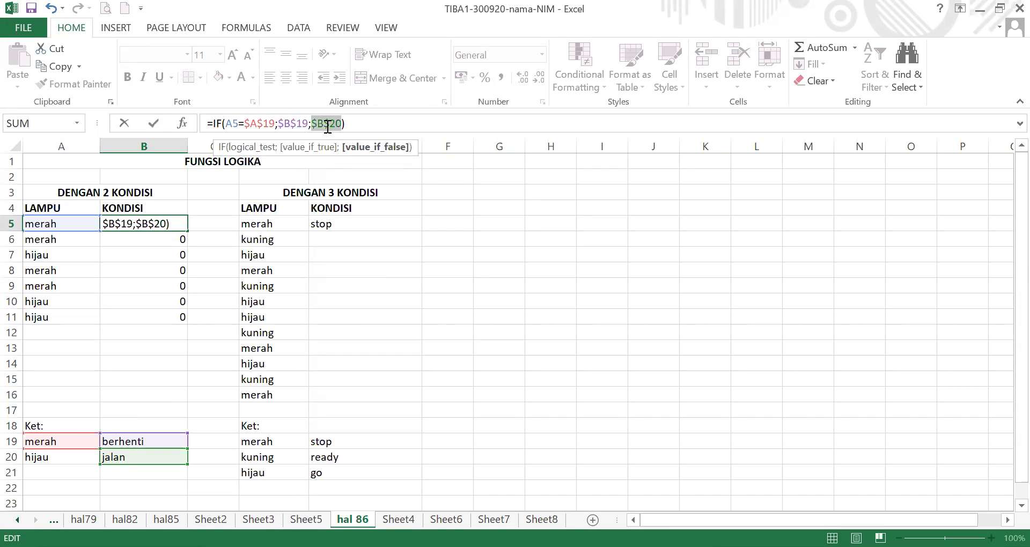
key(Return)
Fill the corrected formula from B5 down to B11 and check the copied formulas in B11, B6 and B8.
click(177, 227)
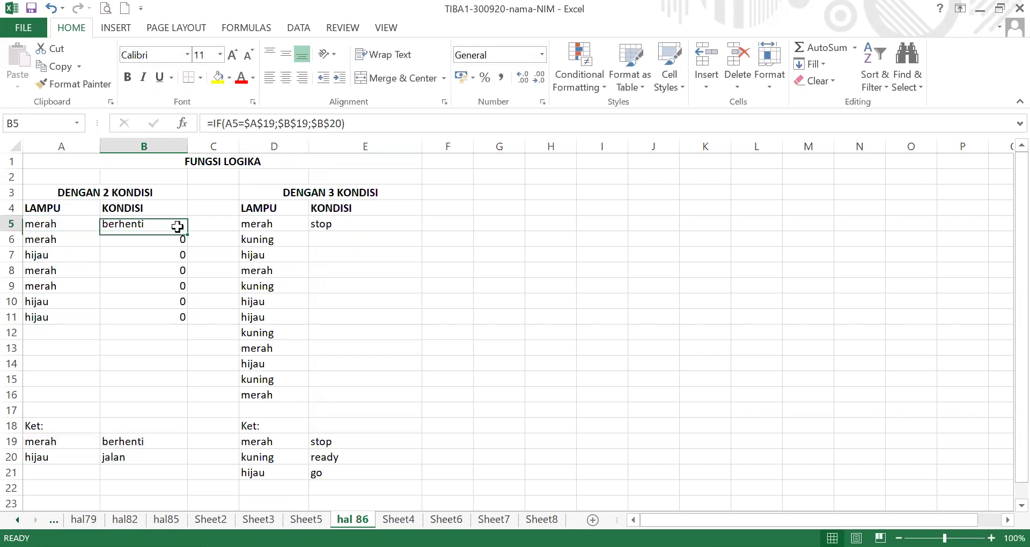
drag(186, 231, 183, 321)
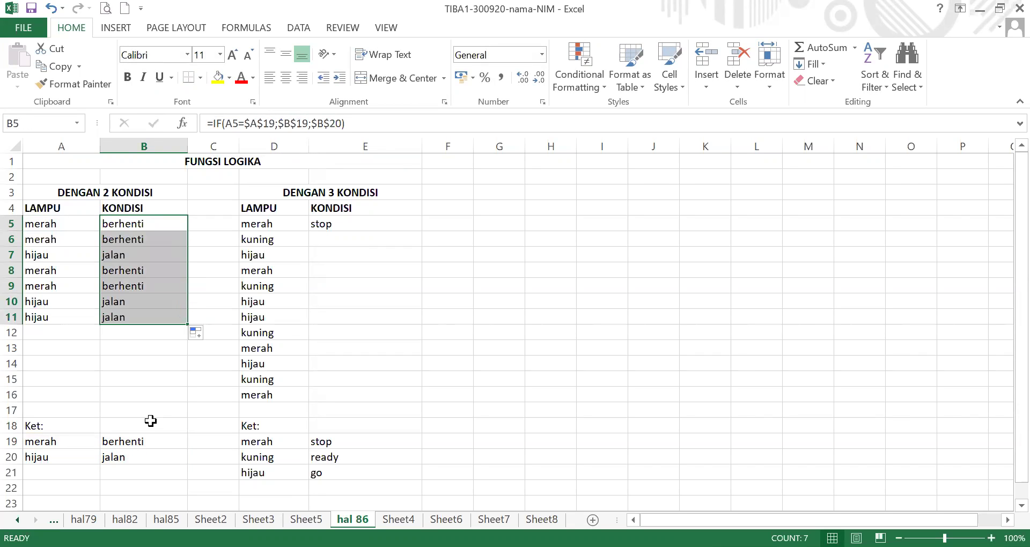
click(139, 312)
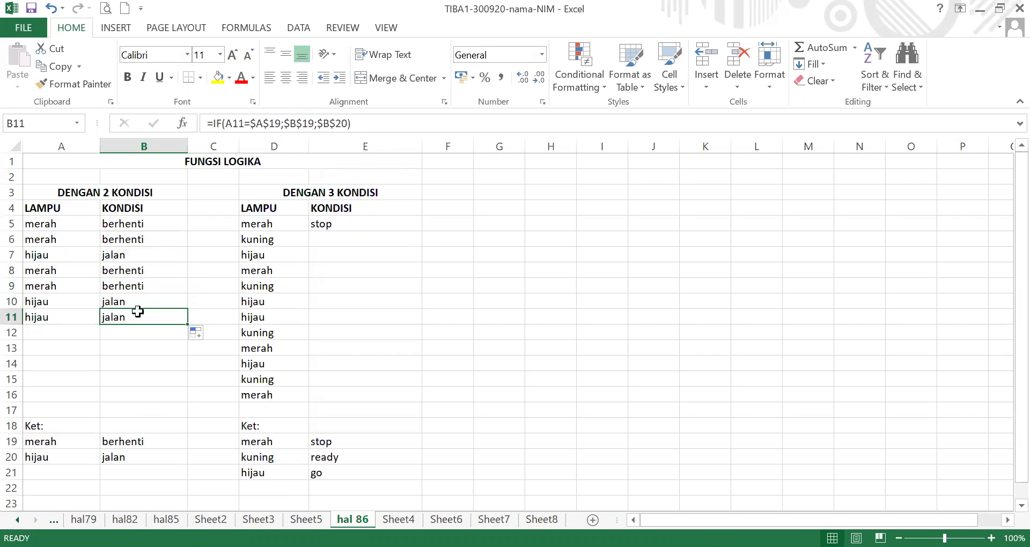
click(147, 238)
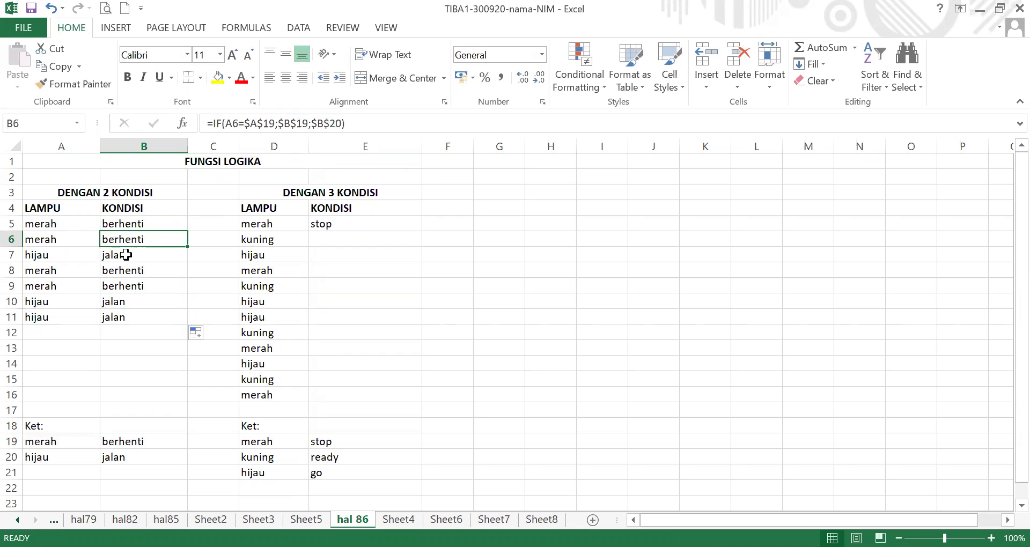
click(131, 265)
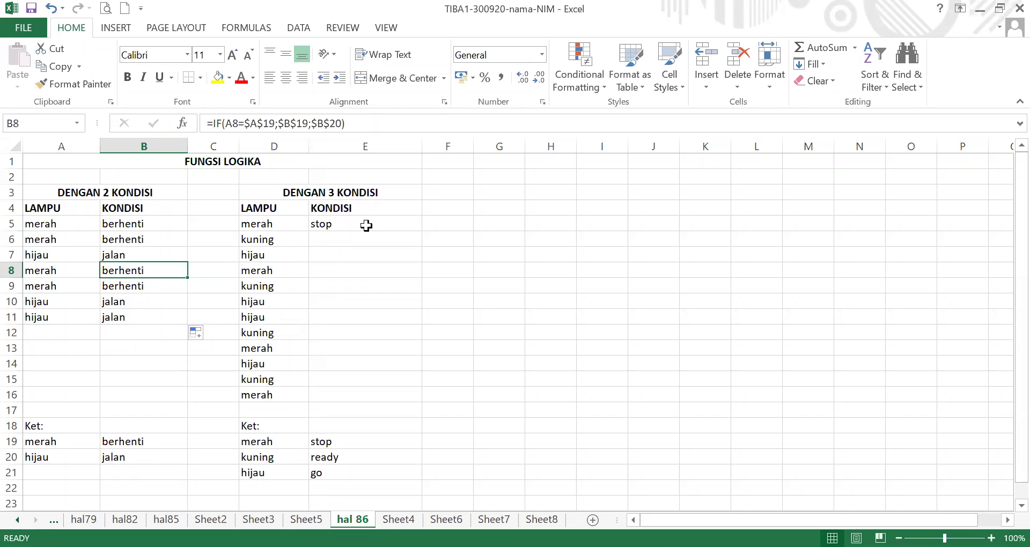
Clear the existing entry from cell E5 in the three-condition table.
click(374, 224)
key(Delete)
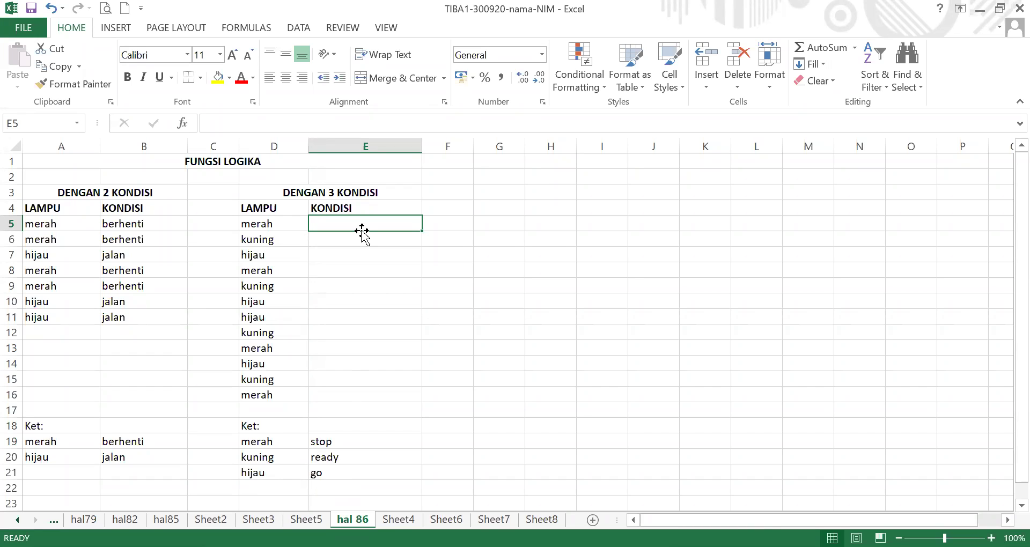
Start an IF formula in E5 that tests D5 against the merah legend cell with an absolute reference: =IF(D5=$D$19.
text(=)
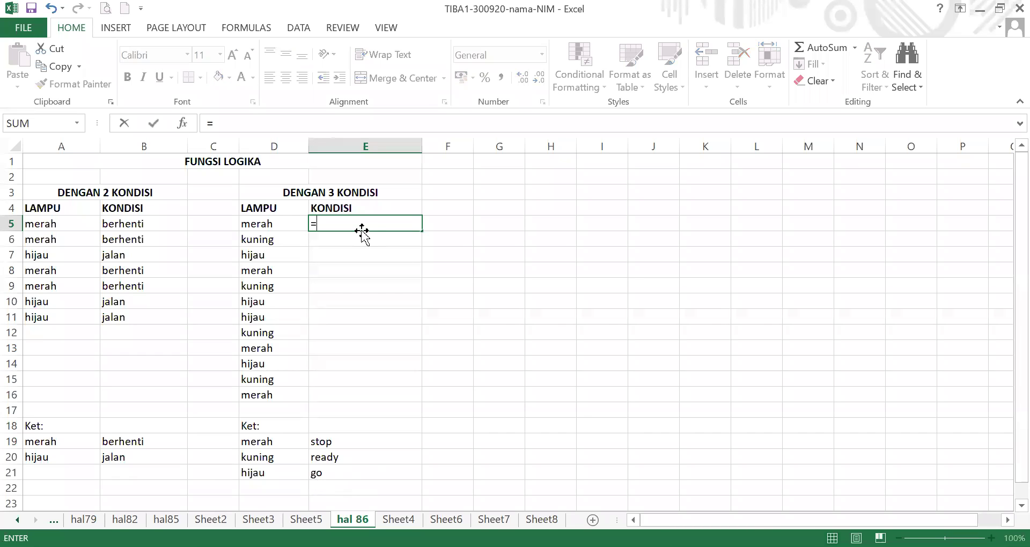
text(i)
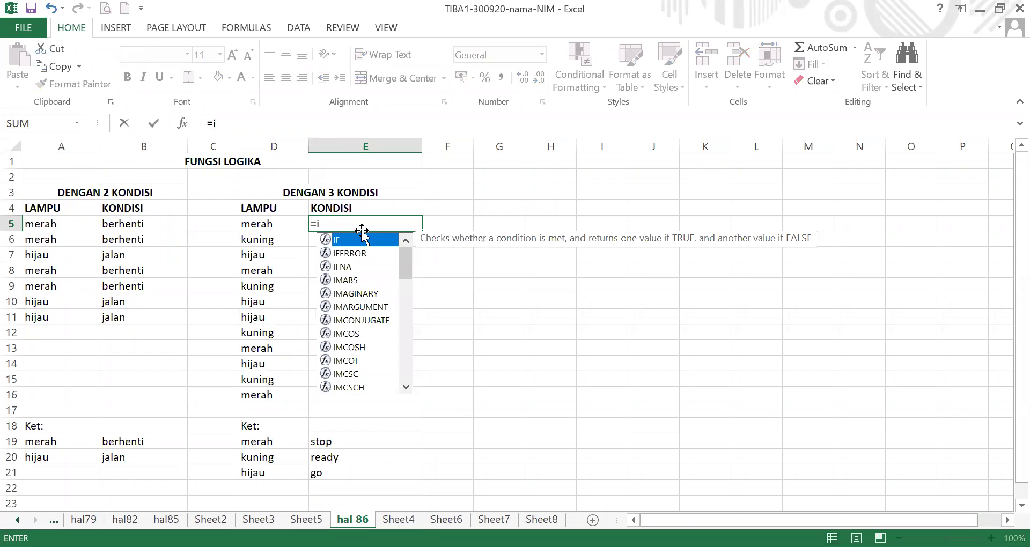
text(f()
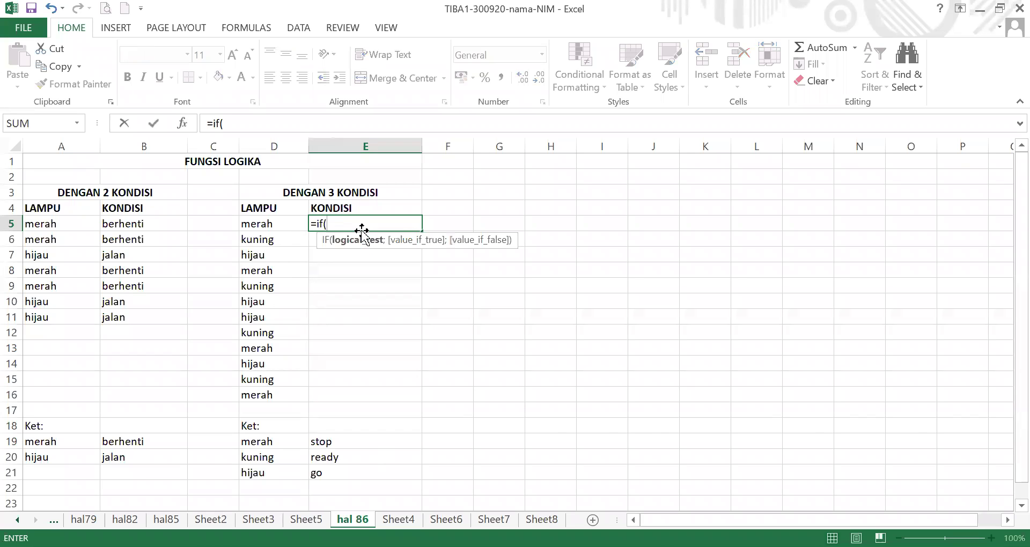
click(285, 224)
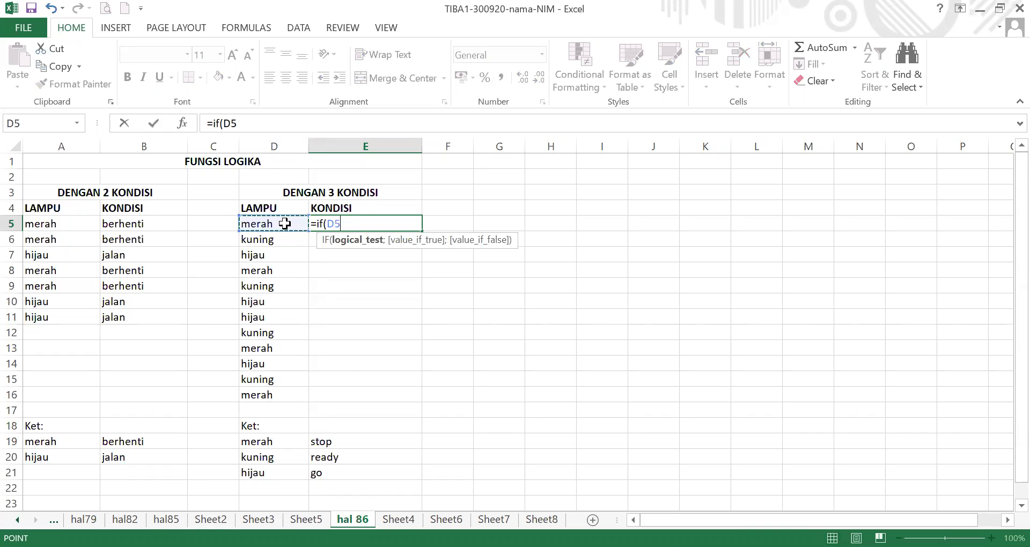
text(=)
click(258, 443)
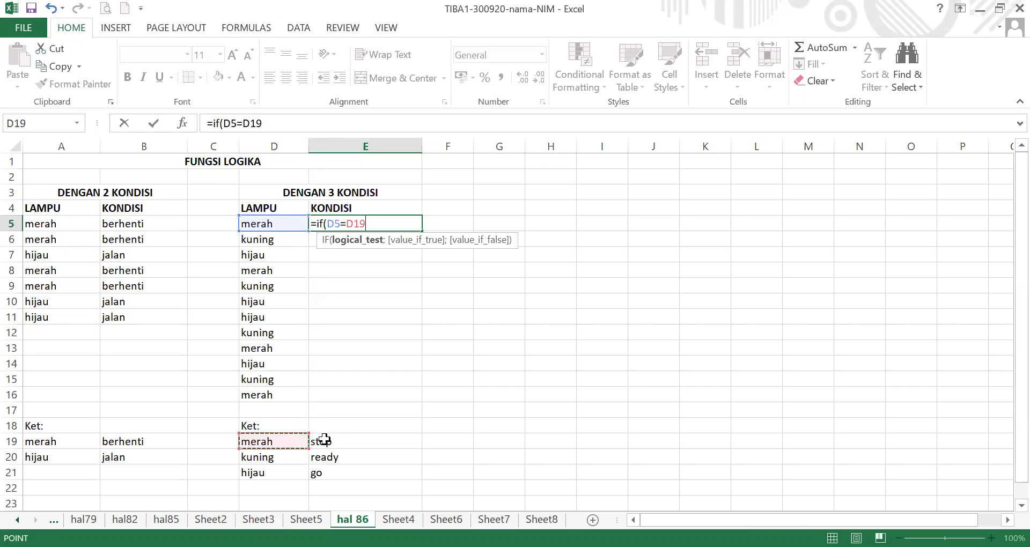
key(Left)
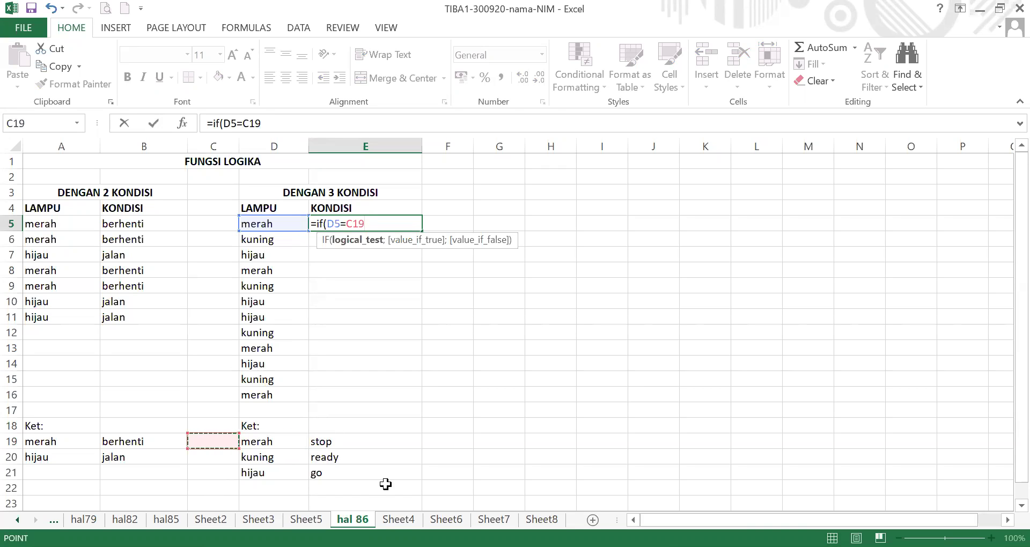
key(Right)
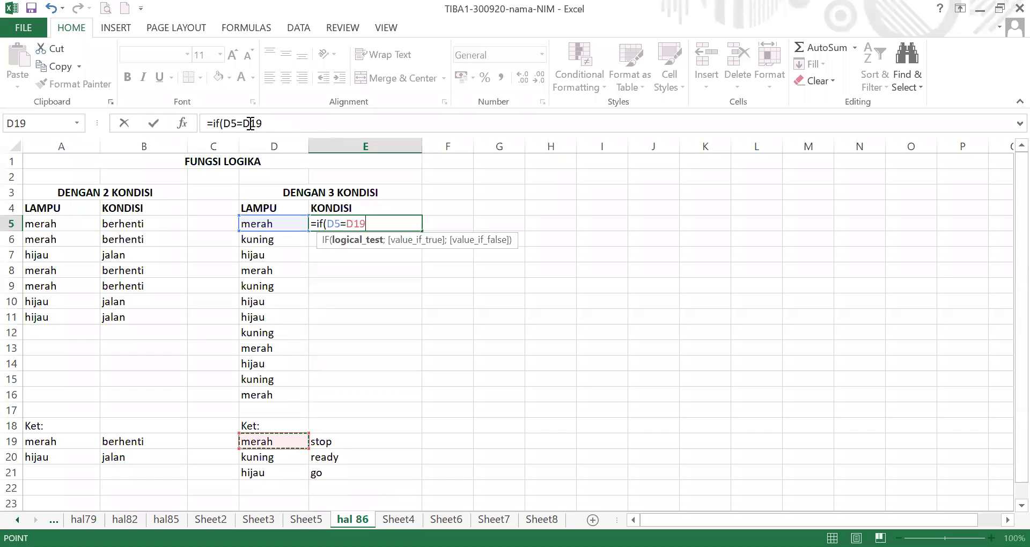
click(251, 124)
key(F4)
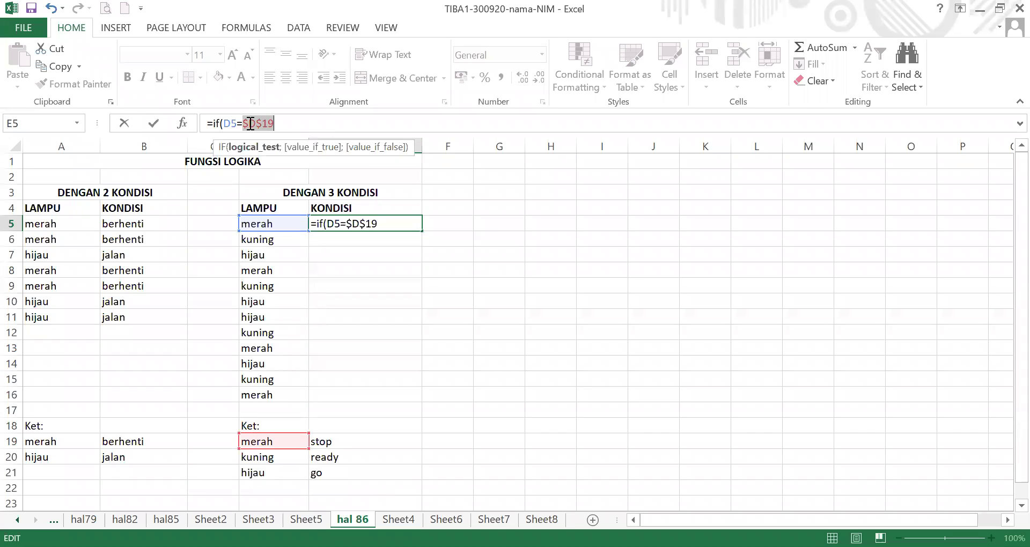
click(288, 127)
Add the absolute reference $E$19 (stop) as the value-if-true argument of the E5 formula.
text(;)
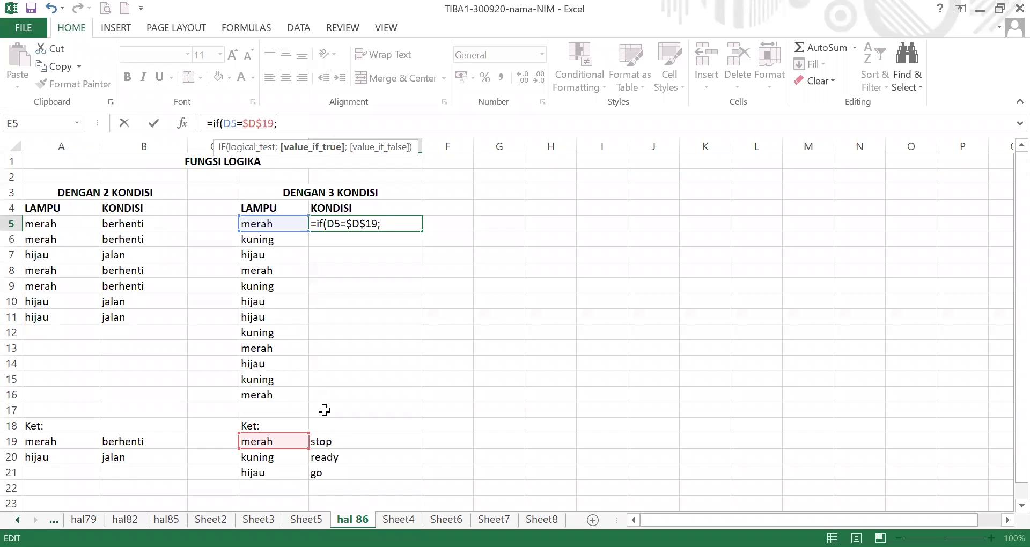
click(338, 441)
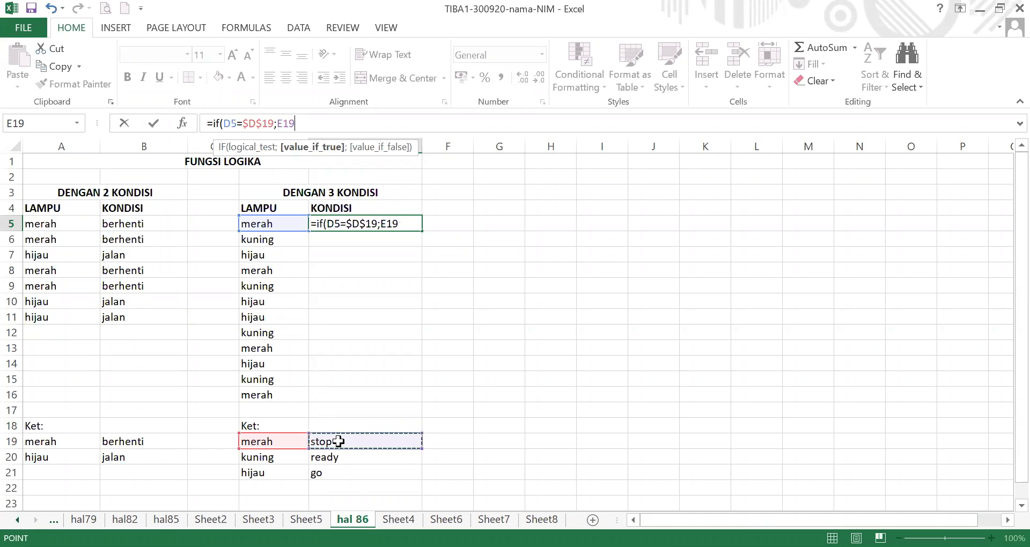
click(285, 122)
text(4)
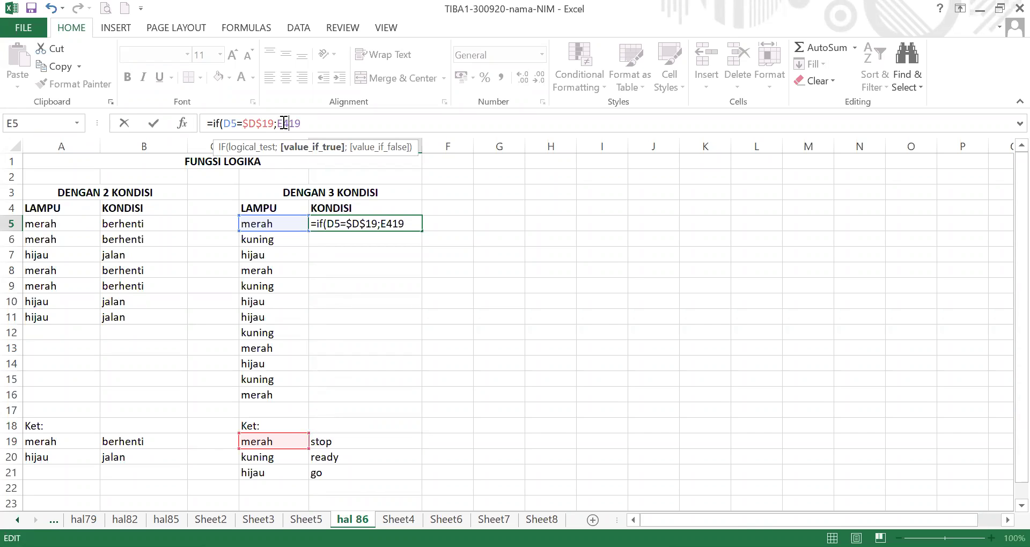
key(BackSpace)
key(F4)
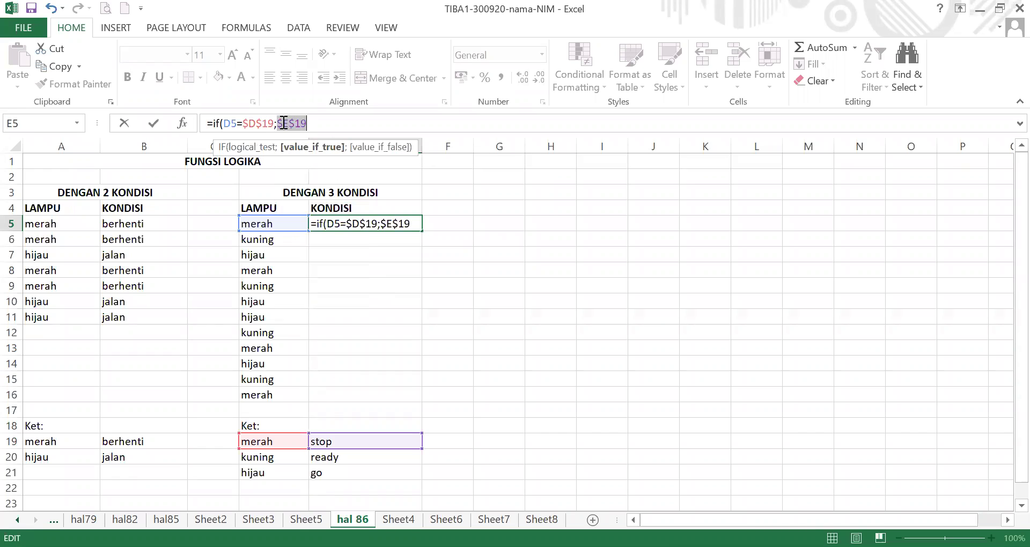
Nest a second IF as the value-if-false argument in E5, testing D5=$D$20 for kuning.
text(;)
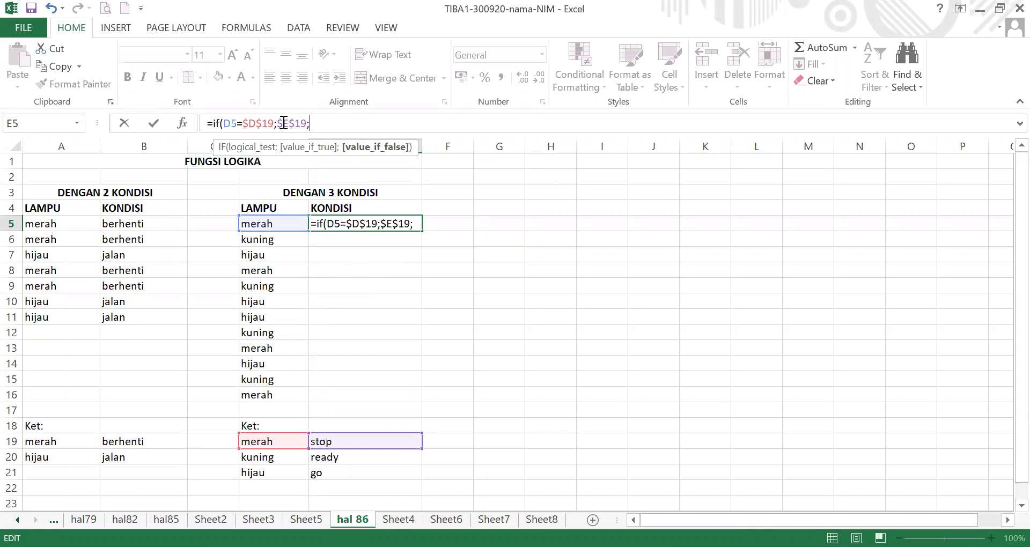
text(if)
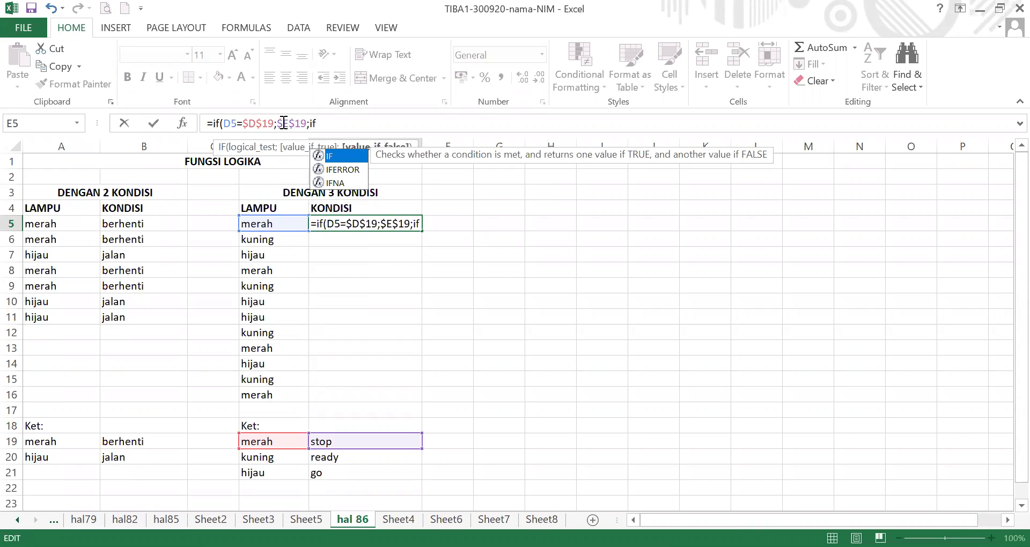
text(()
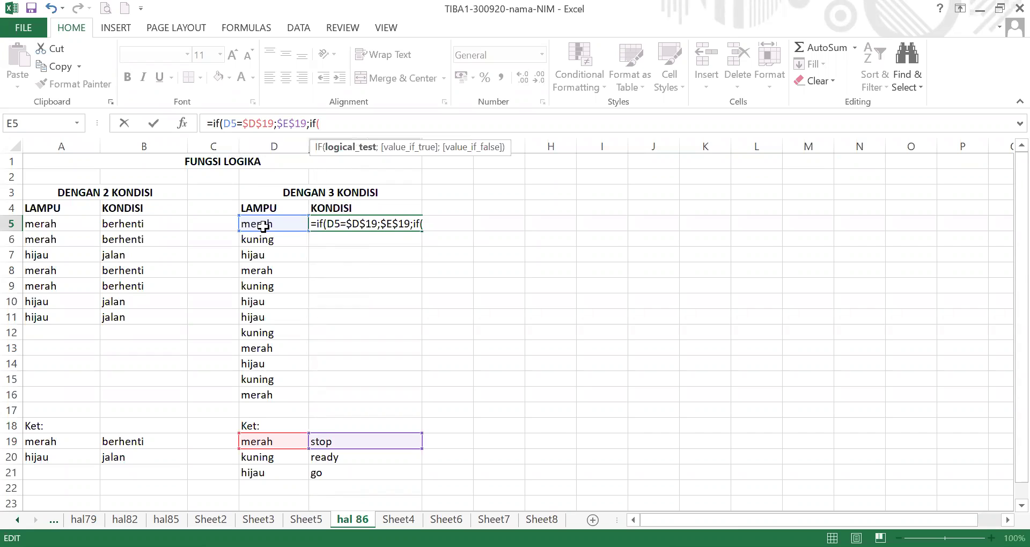
click(263, 226)
text(=)
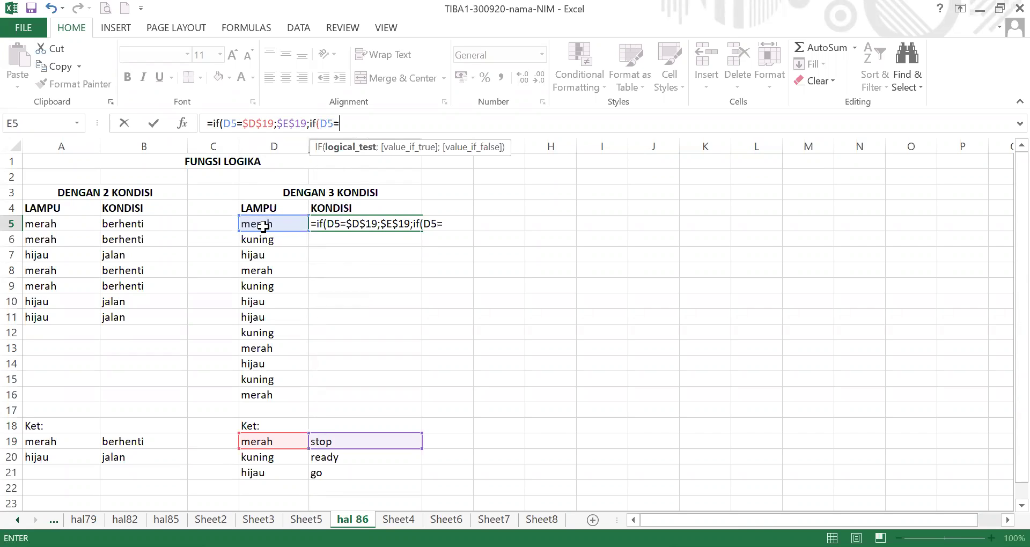
click(264, 458)
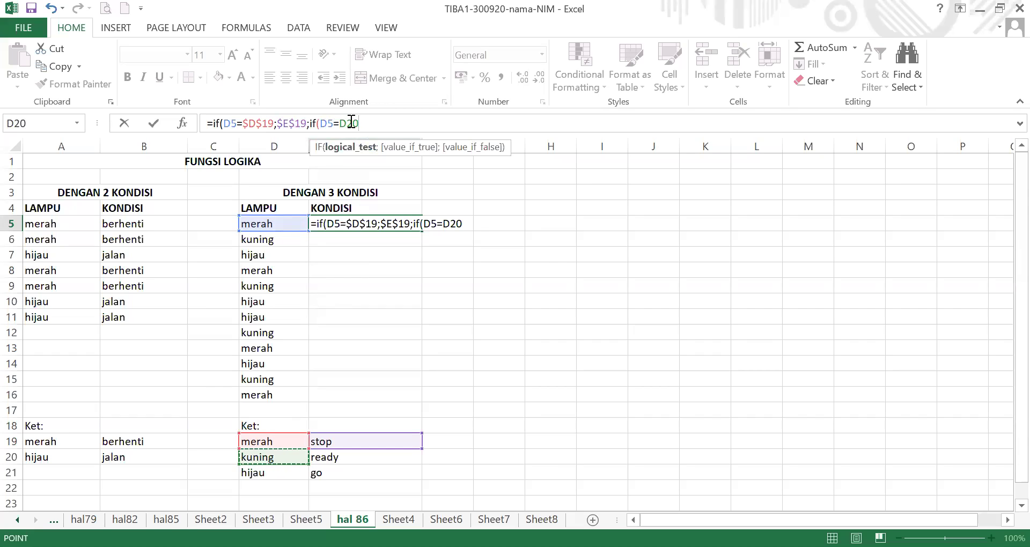
click(351, 123)
key(F4)
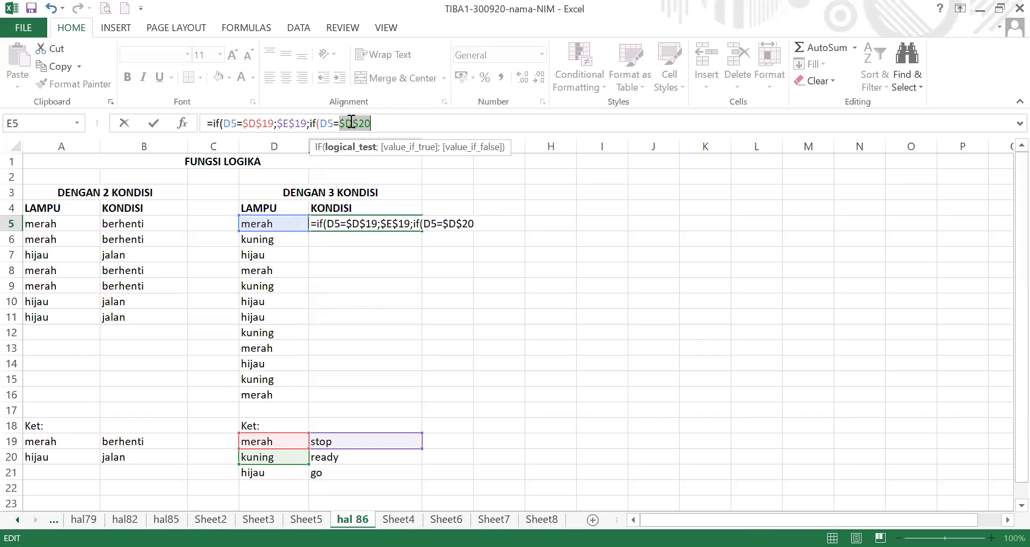
key(Right)
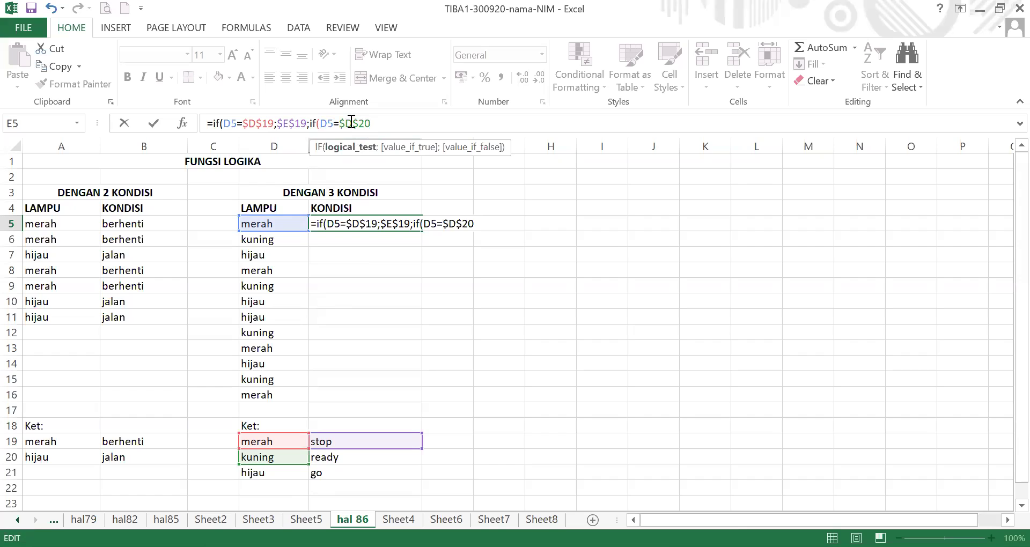
Add the absolute reference $E$20 (ready) as the nested IF's value-if-true argument.
text(;)
click(355, 456)
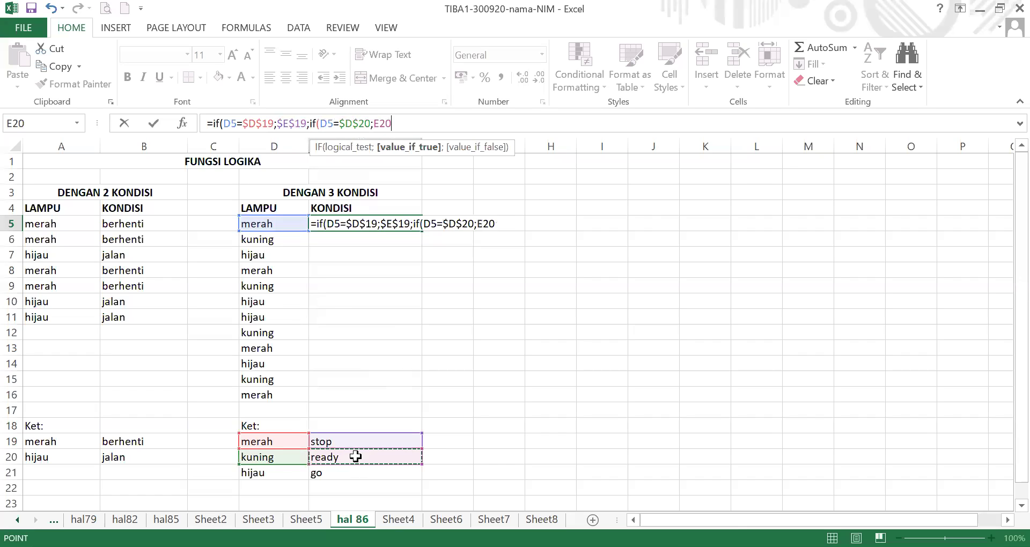
click(381, 122)
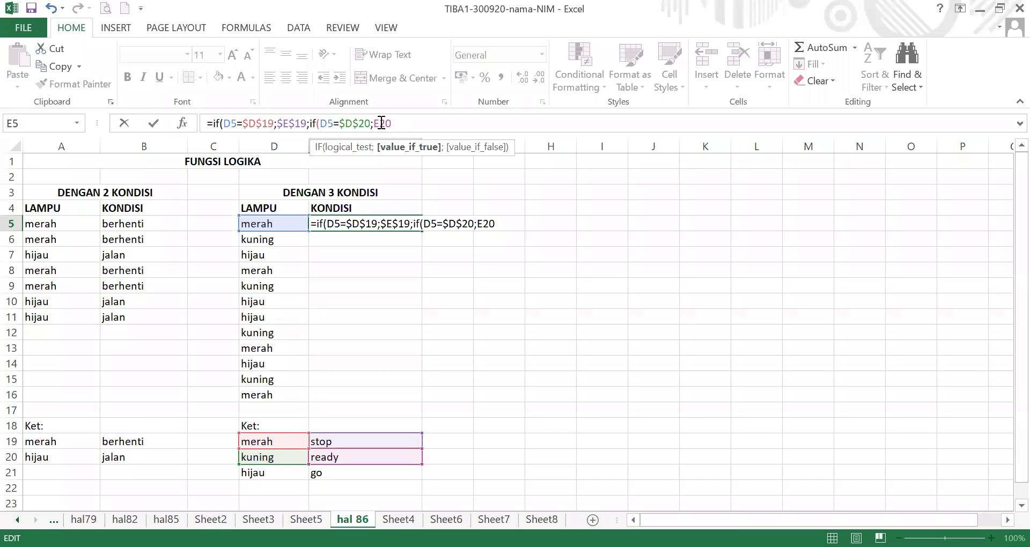
key(F4)
click(411, 123)
Finish the nested IF with $E$21 (go) as its value-if-false, close both parentheses and enter the E5 formula.
text(;)
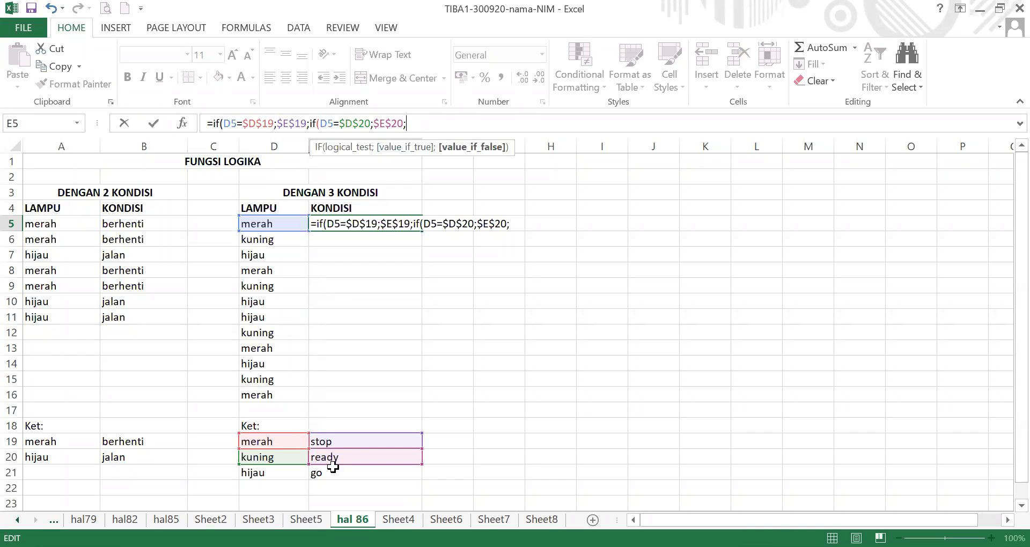
click(341, 476)
click(413, 124)
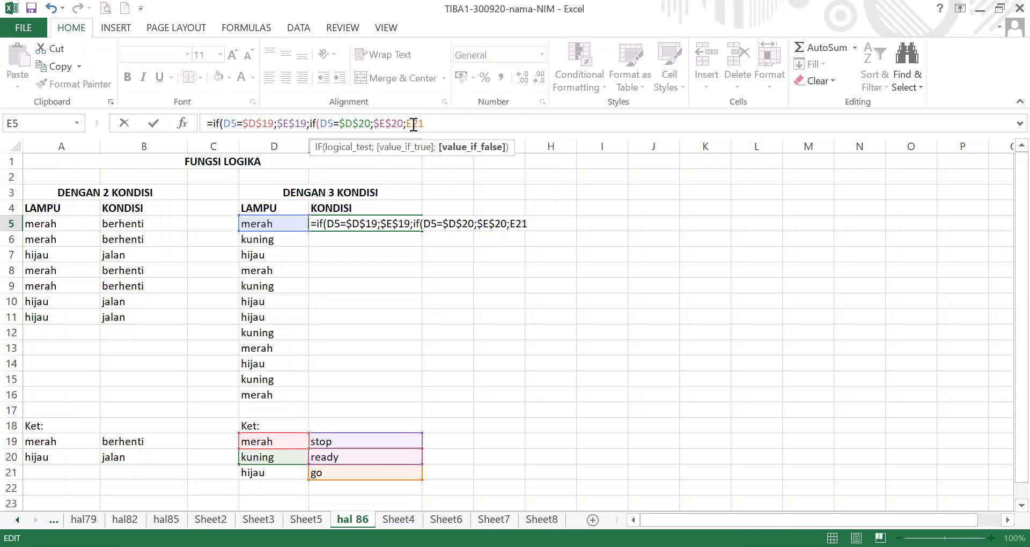
key(F4)
key(Right)
text()))
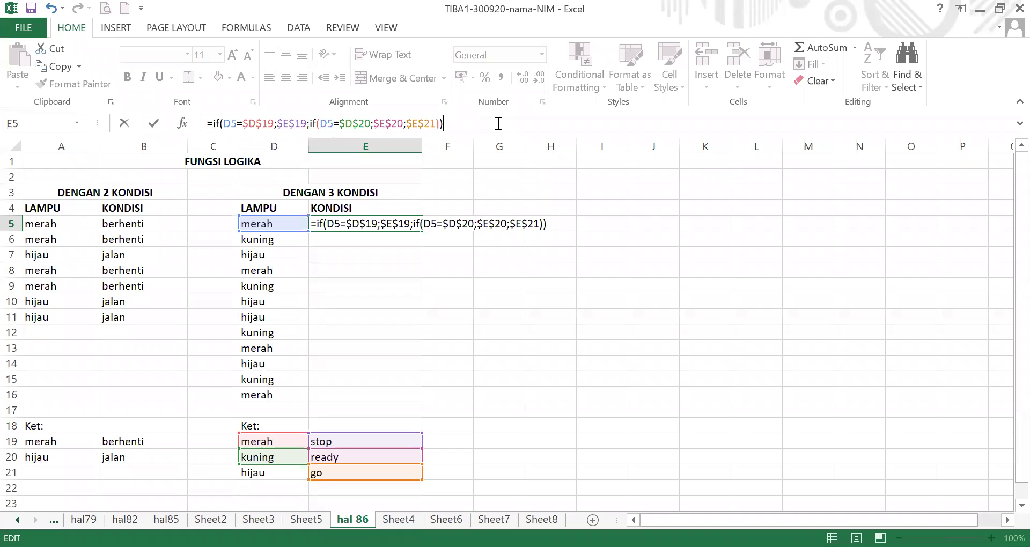
key(Return)
Fill the nested IF formula from E5 down to E16 and check the formulas in E13, E5, E6 and E7.
click(341, 222)
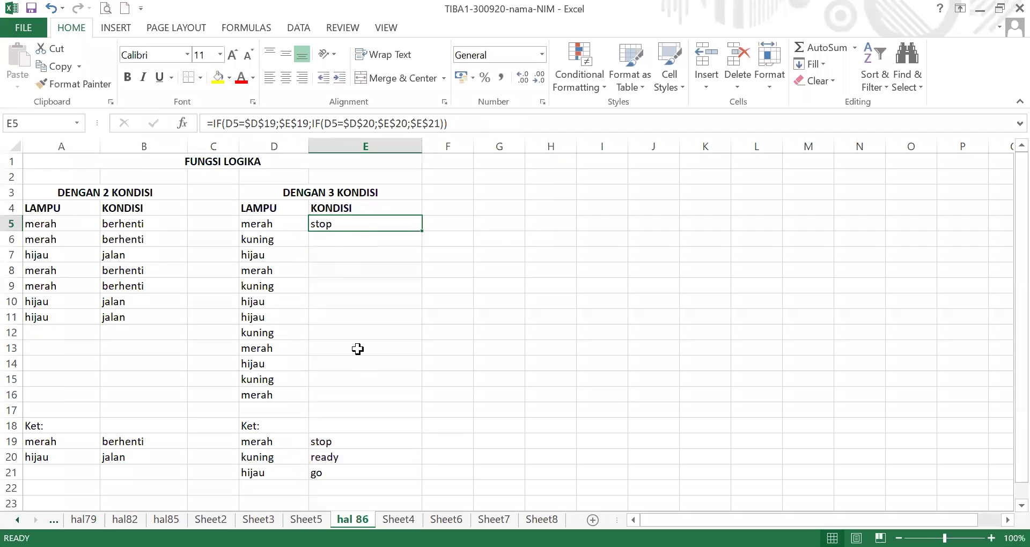
drag(423, 234, 432, 403)
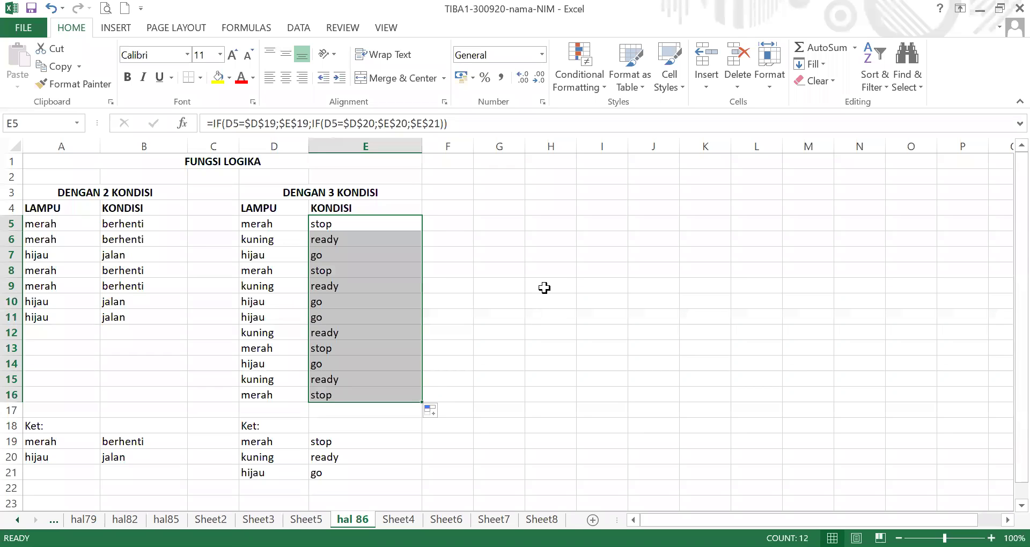
click(355, 344)
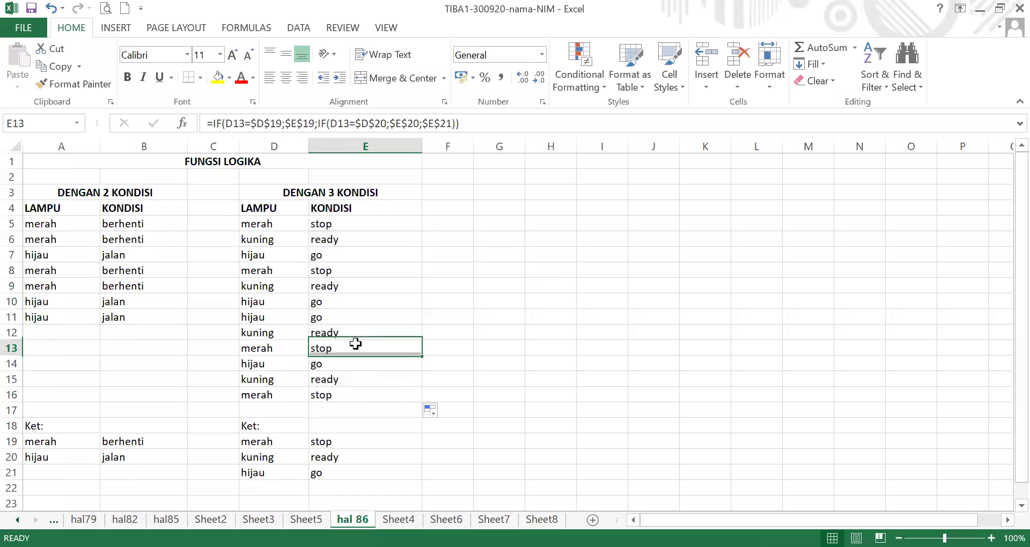
click(324, 220)
click(338, 243)
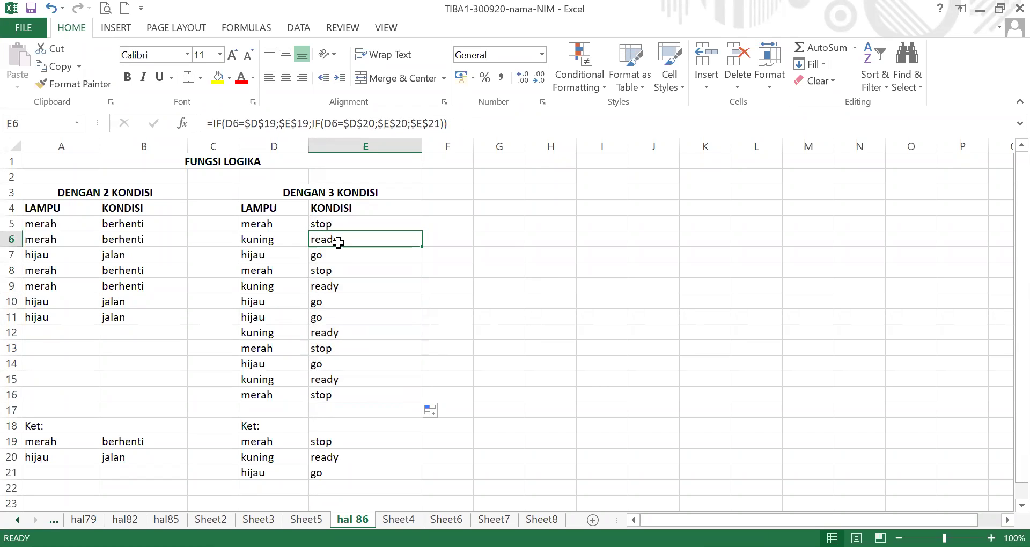
click(349, 257)
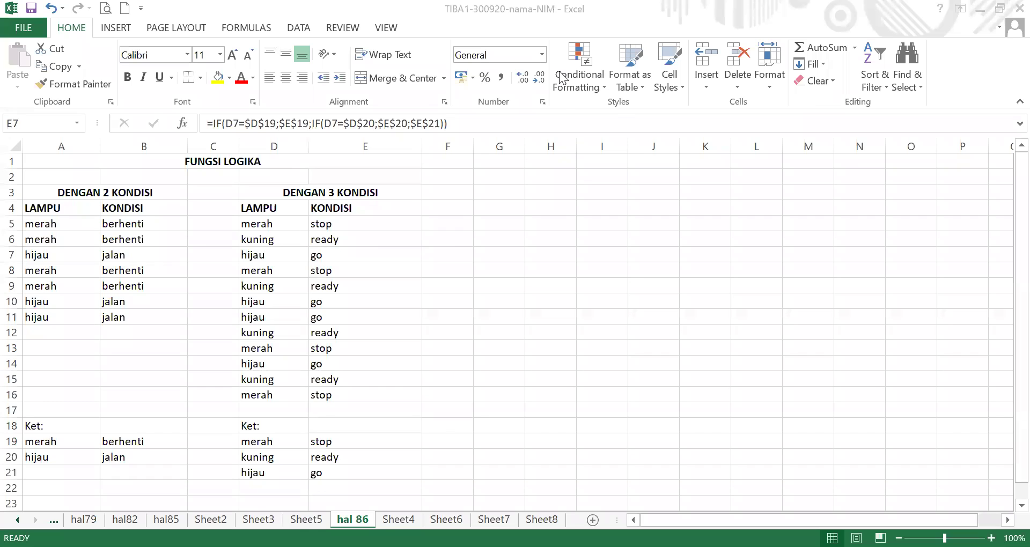
Switch to the Word module, read the Penyelesaian and Latihan soal sections, and highlight exercise 1 about the three-condition lamps.
key(alt+Tab)
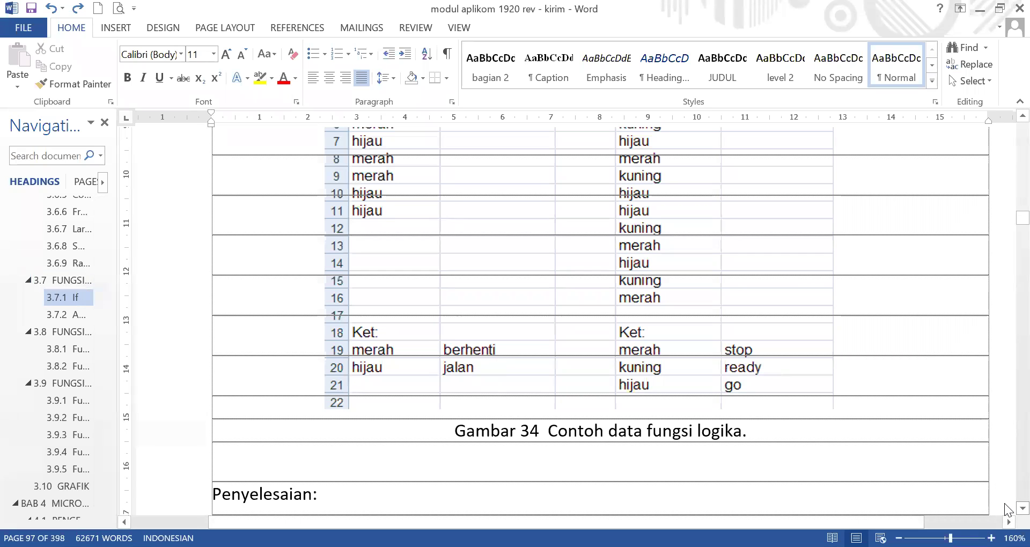
scroll(1006, 508, down, 3)
scroll(1006, 509, down, 3)
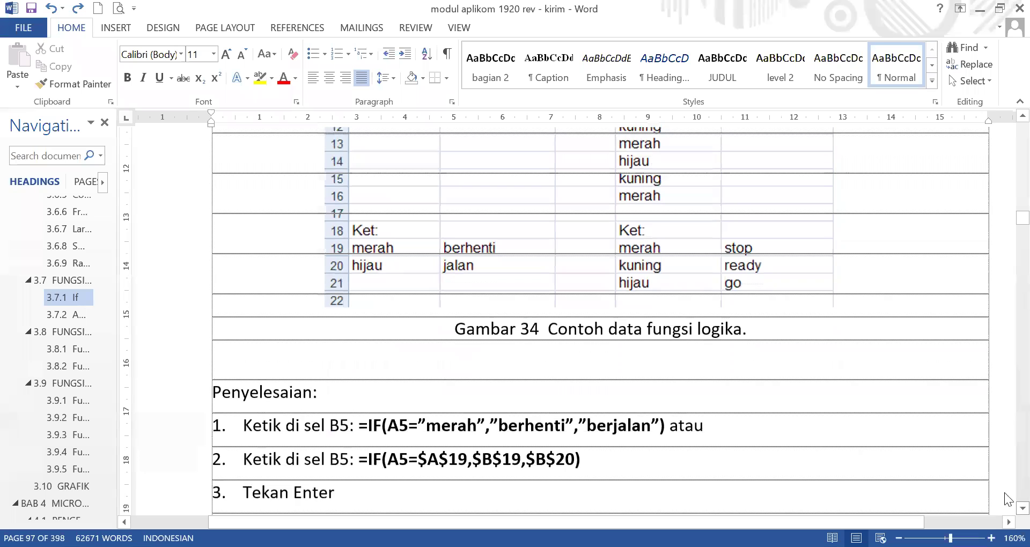
scroll(1006, 514, down, 1)
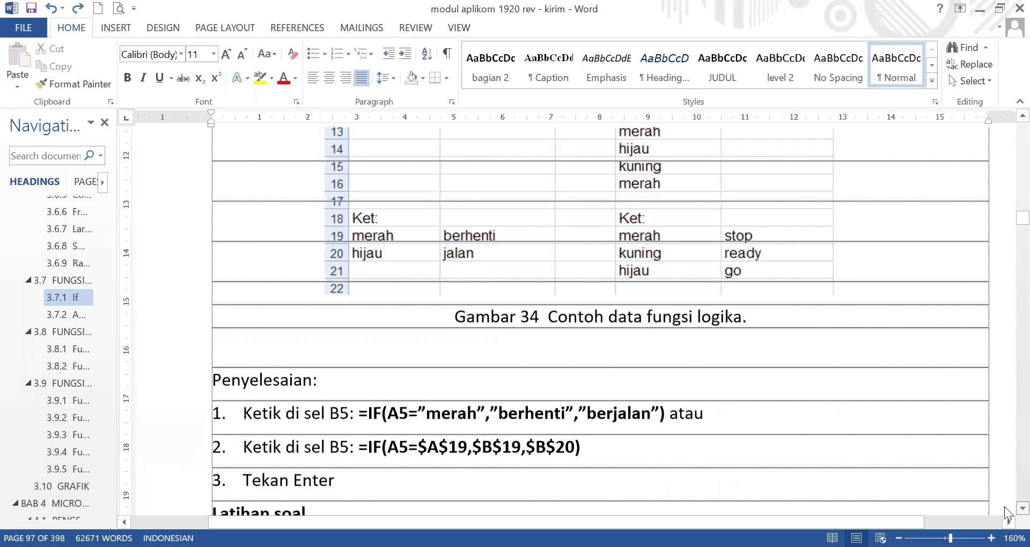
scroll(1006, 514, down, 2)
scroll(1006, 513, down, 4)
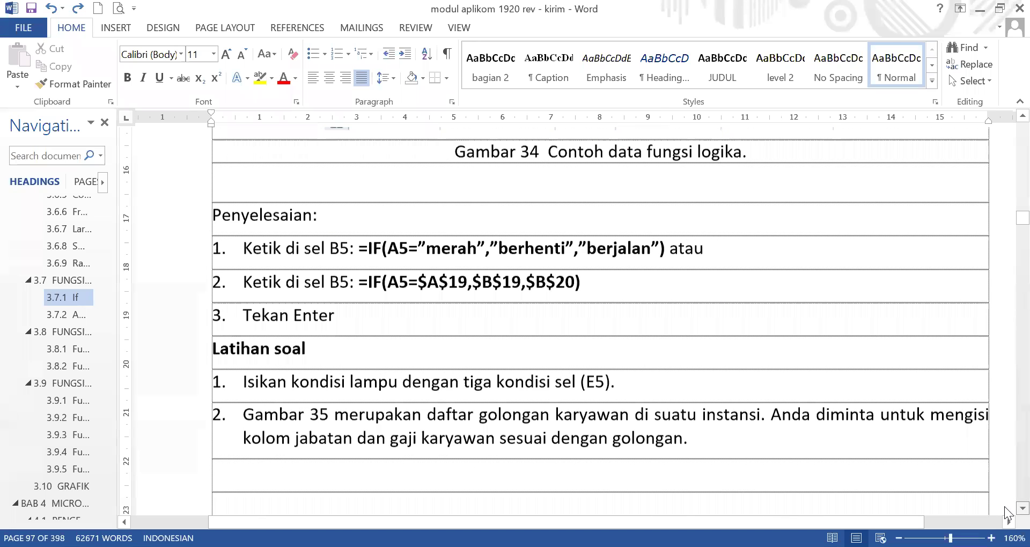
scroll(1006, 513, down, 6)
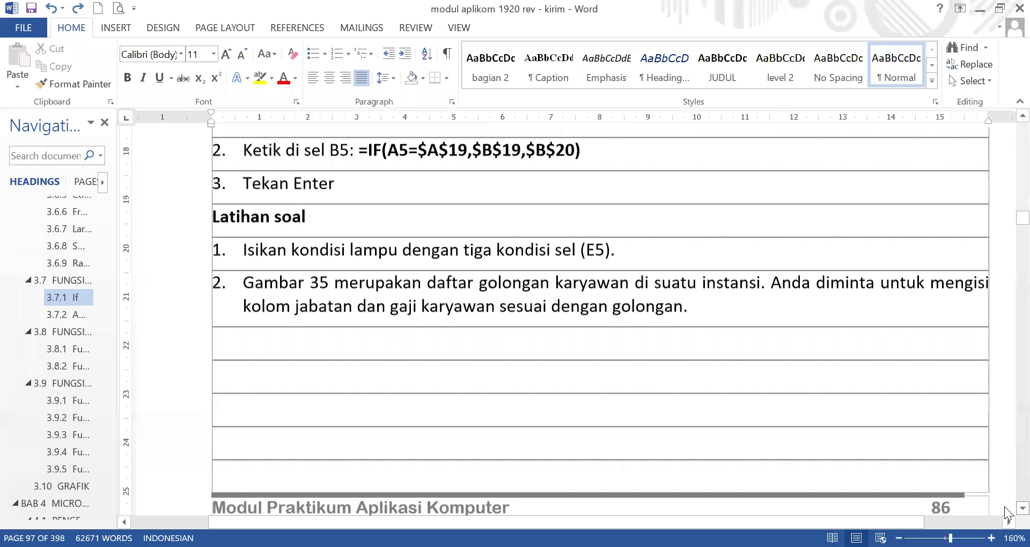
drag(628, 211, 244, 208)
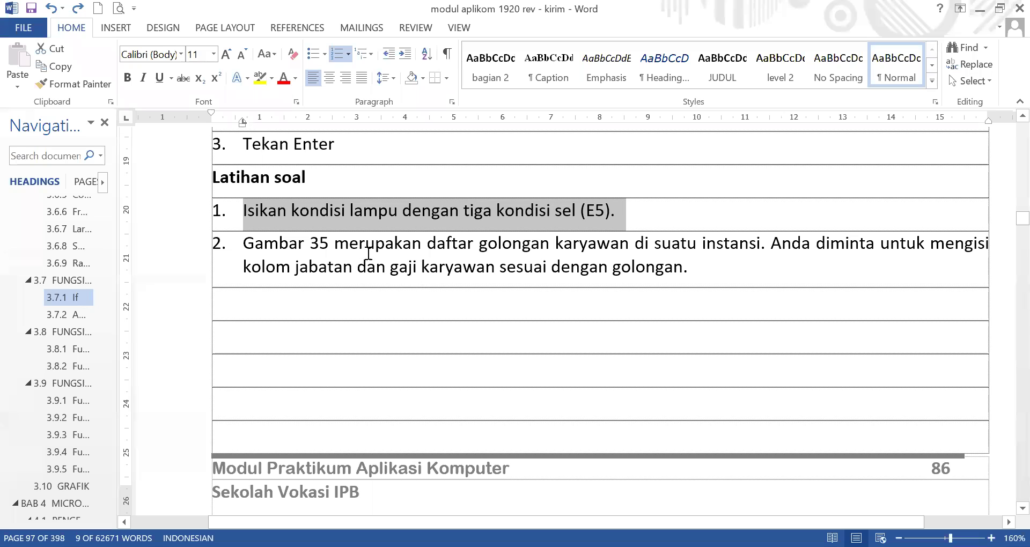
Read exercise 2 in the Word module and view its DAFTAR KARYAWAN table with the golongan, jabatan and gaji key.
click(366, 246)
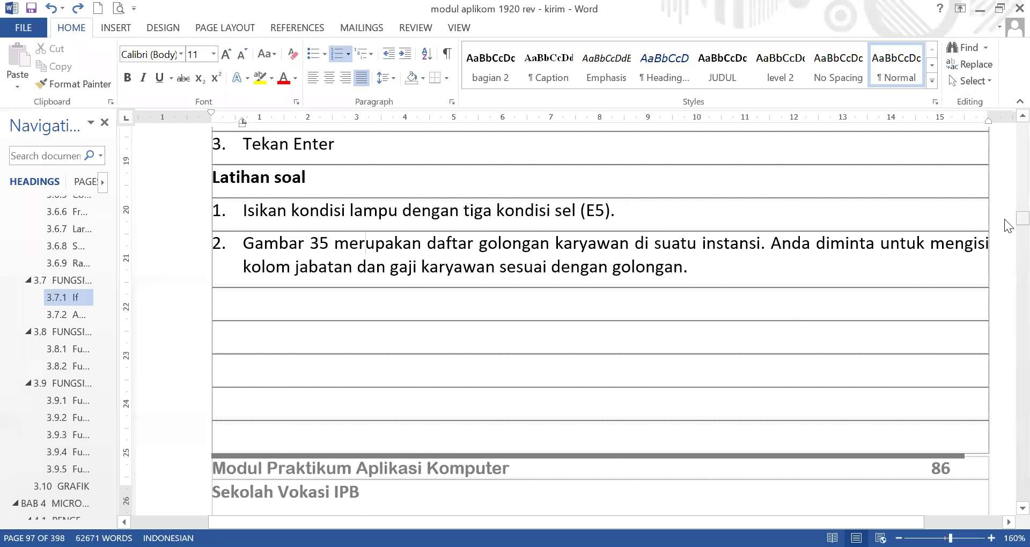
scroll(1007, 226, down, 5)
scroll(1007, 506, down, 1)
scroll(1007, 511, down, 5)
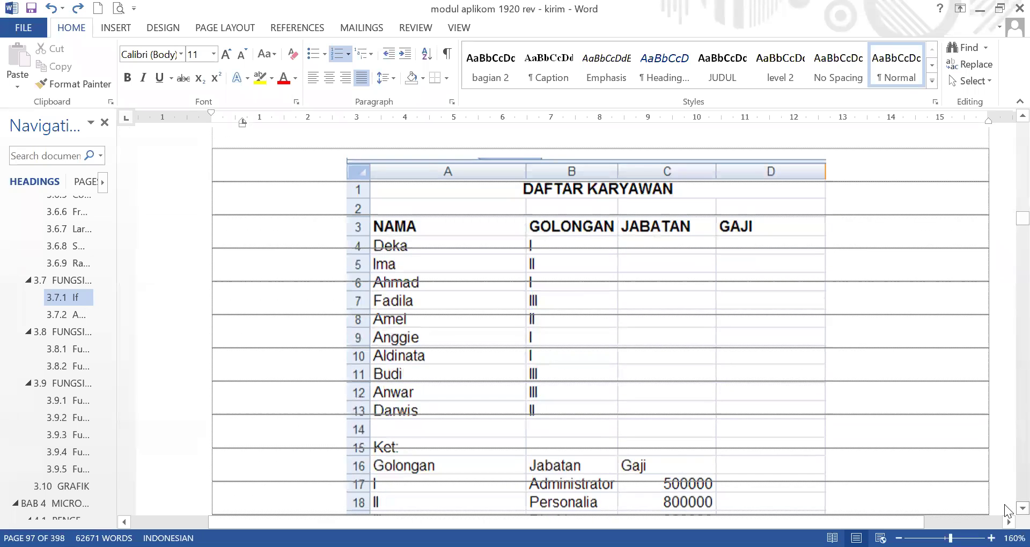
scroll(834, 262, down, 1)
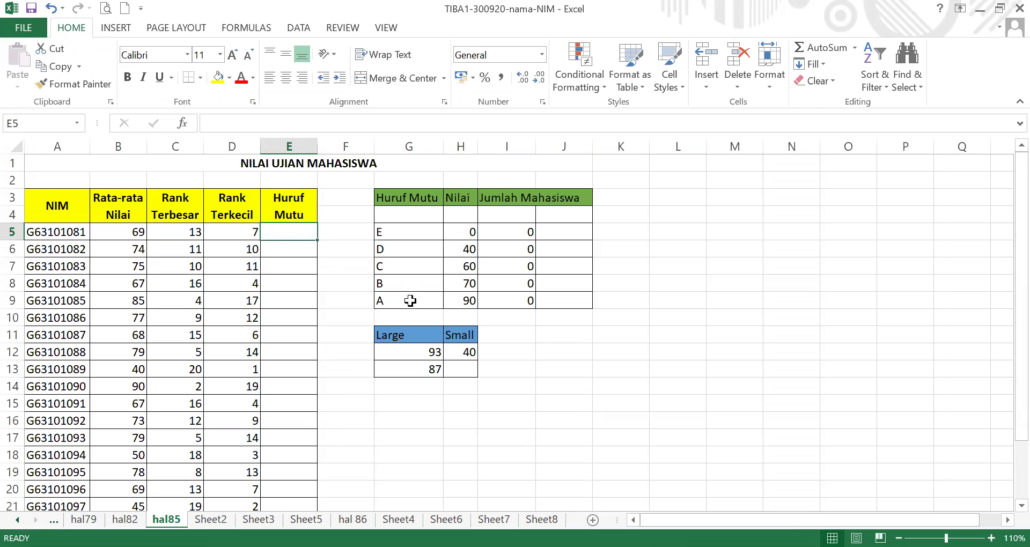
On the hal85 sheet in Excel, review the Huruf Mutu grades and their minimum Nilai thresholds from A down to E.
click(465, 301)
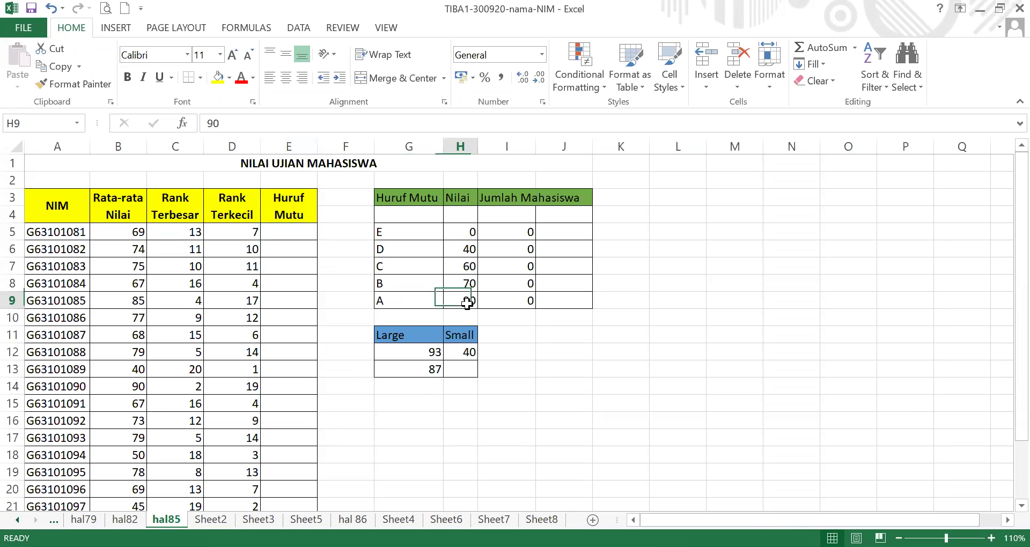
click(409, 283)
click(467, 284)
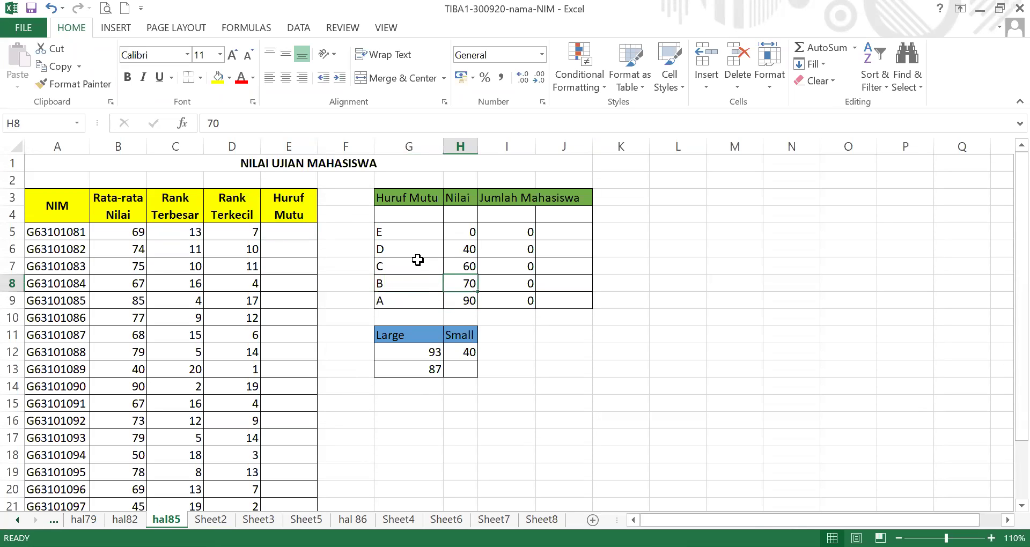
click(416, 266)
click(456, 268)
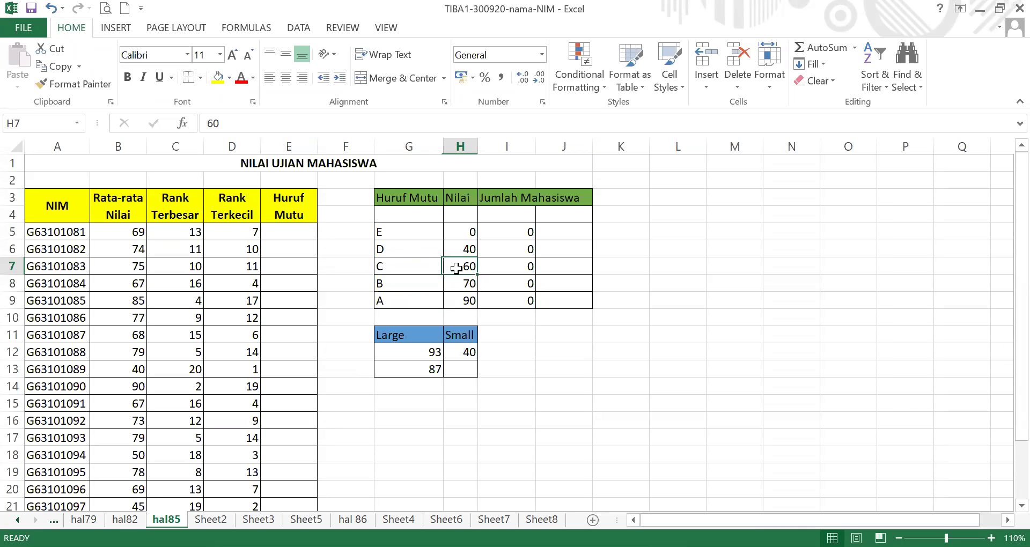
click(397, 248)
click(460, 250)
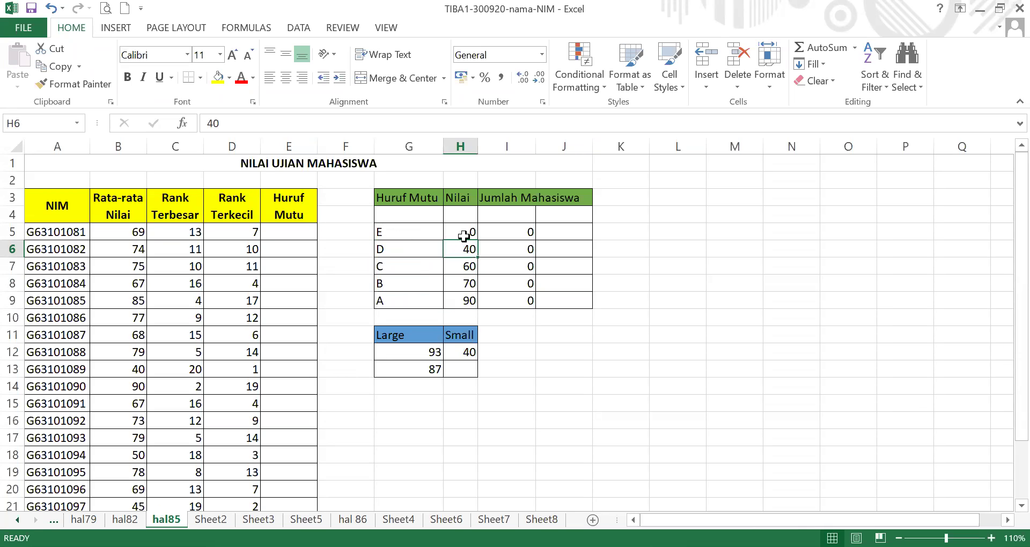
click(393, 233)
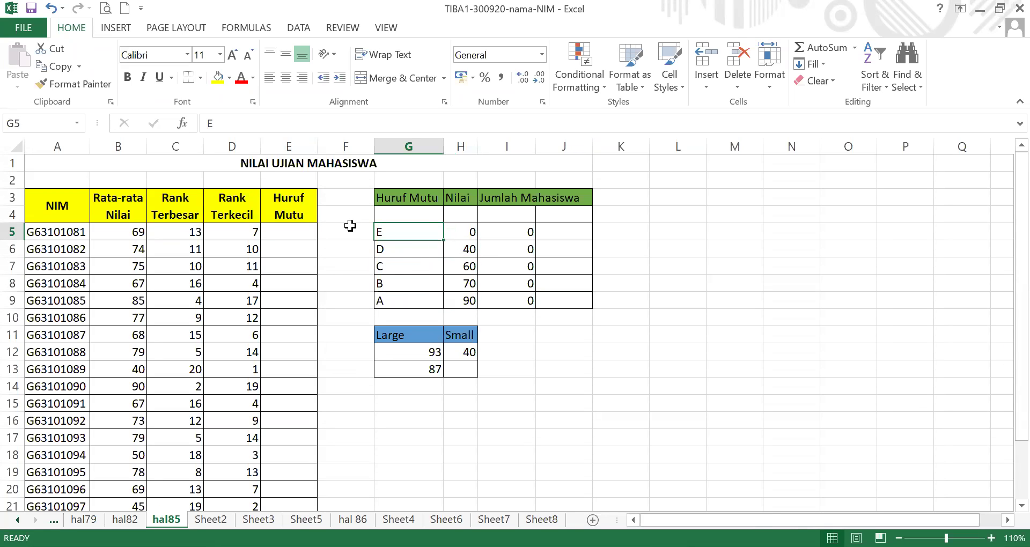
Start an IF formula in Huruf Mutu cell E5 that tests B5>=H9 and returns G9 (A) if true.
click(291, 231)
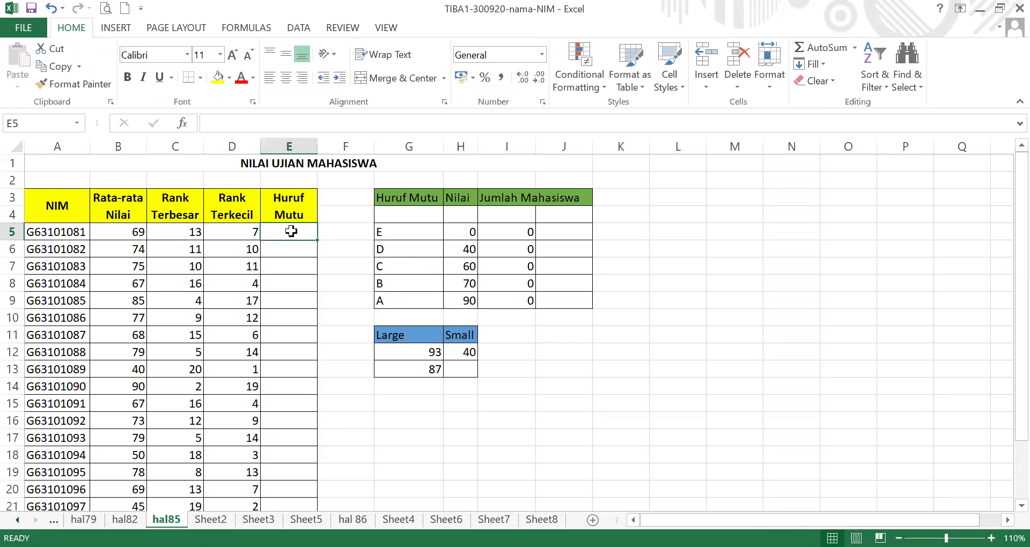
text(=)
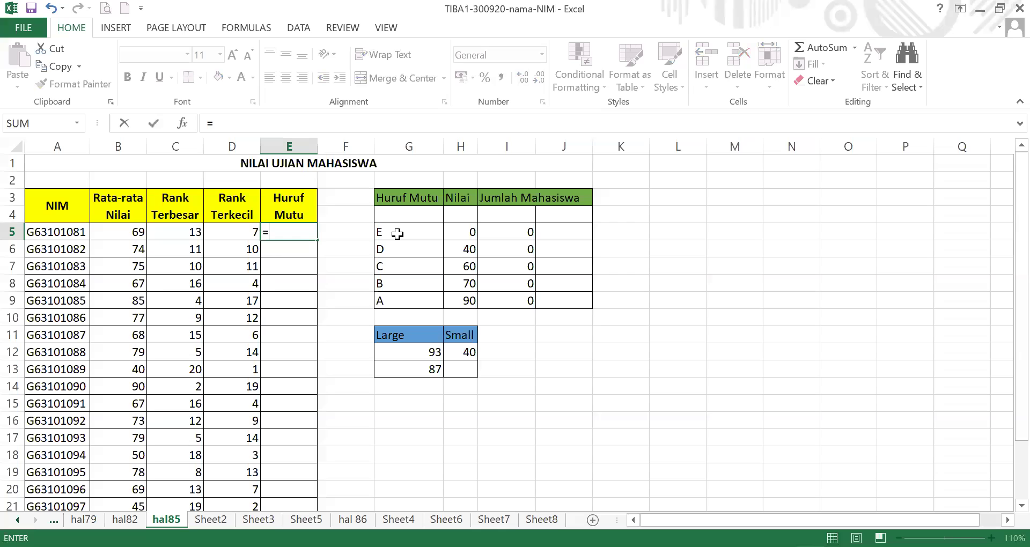
text(if)
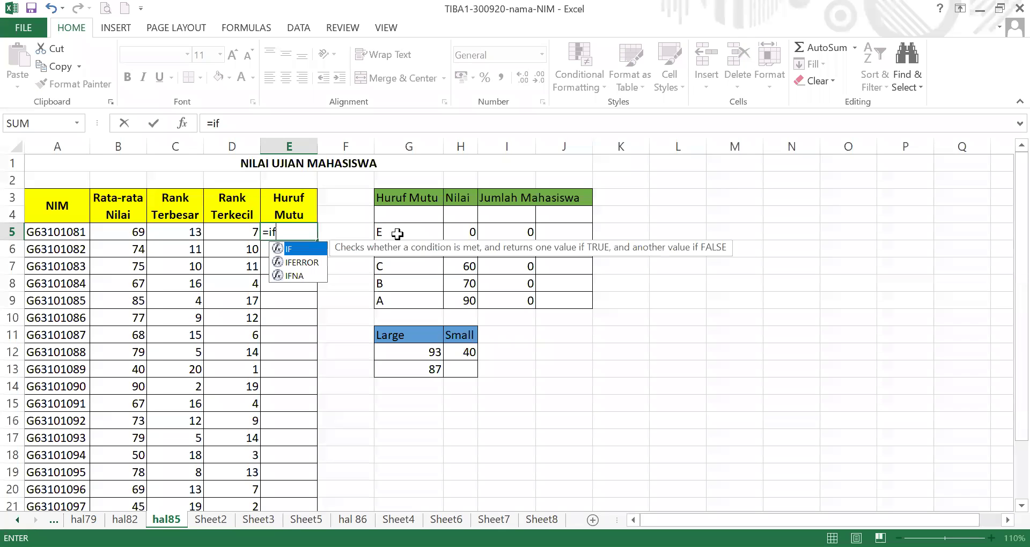
text(()
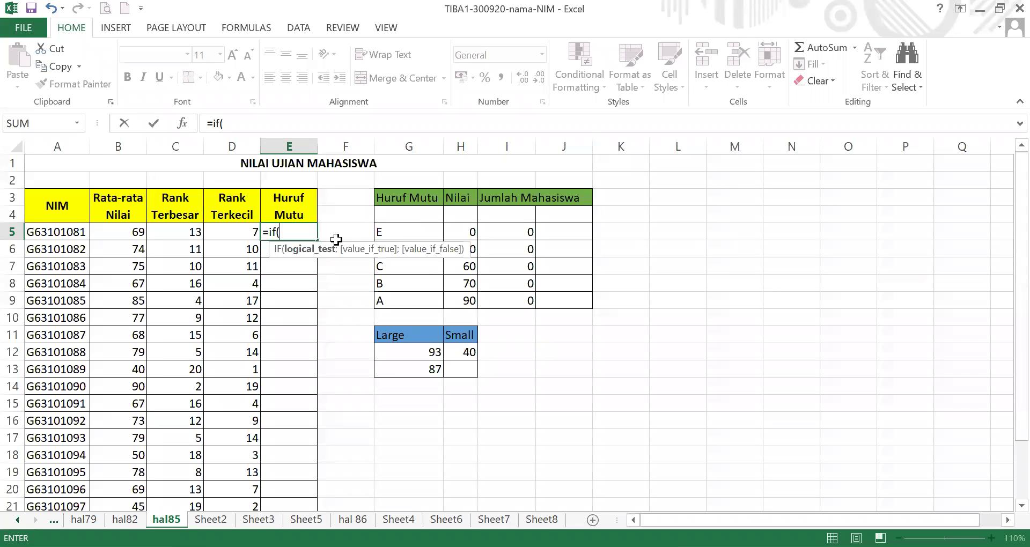
click(132, 234)
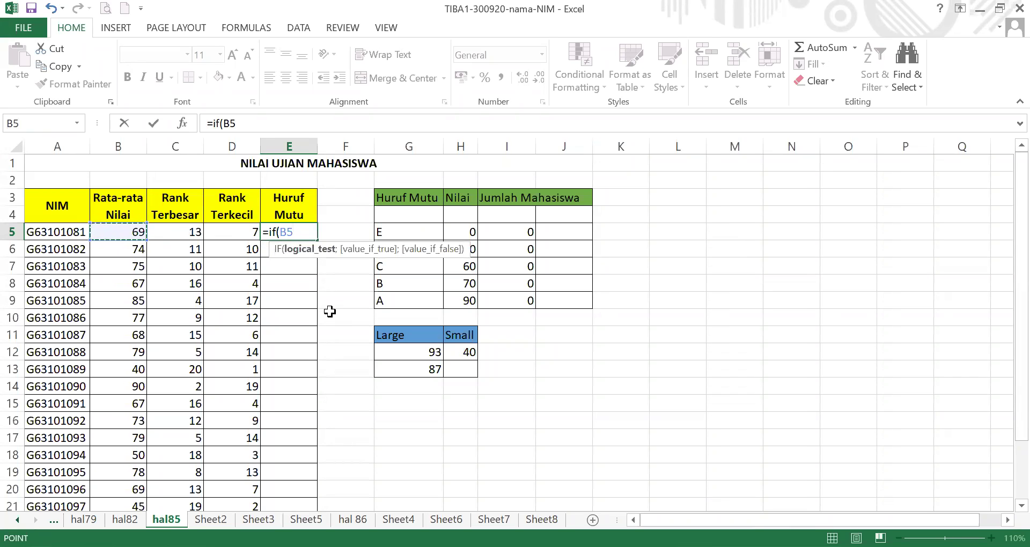
text(>=)
click(460, 299)
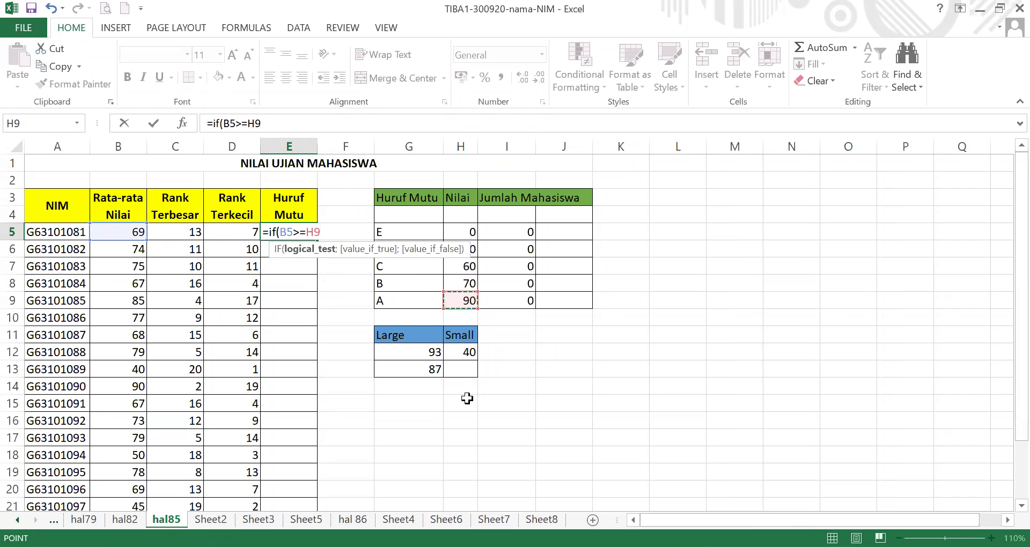
text(;)
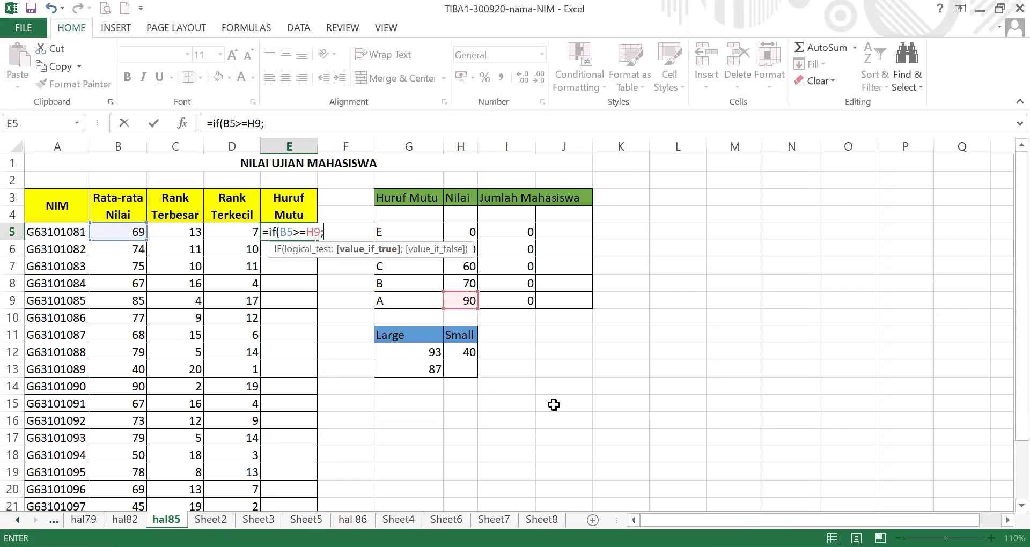
click(419, 296)
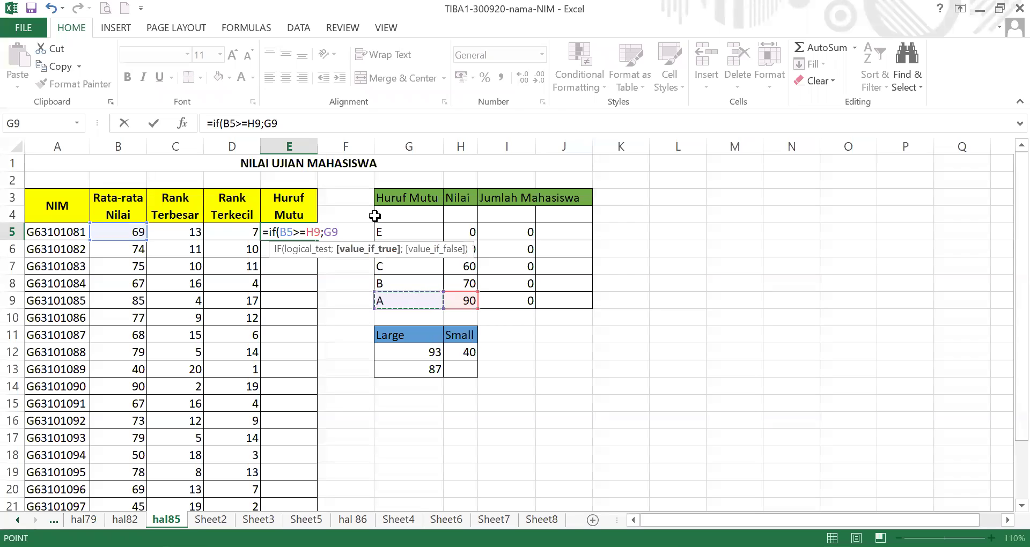
Nest a second IF as the value-if-false, testing B5>=H8 and returning G8 (B) if true.
text(;)
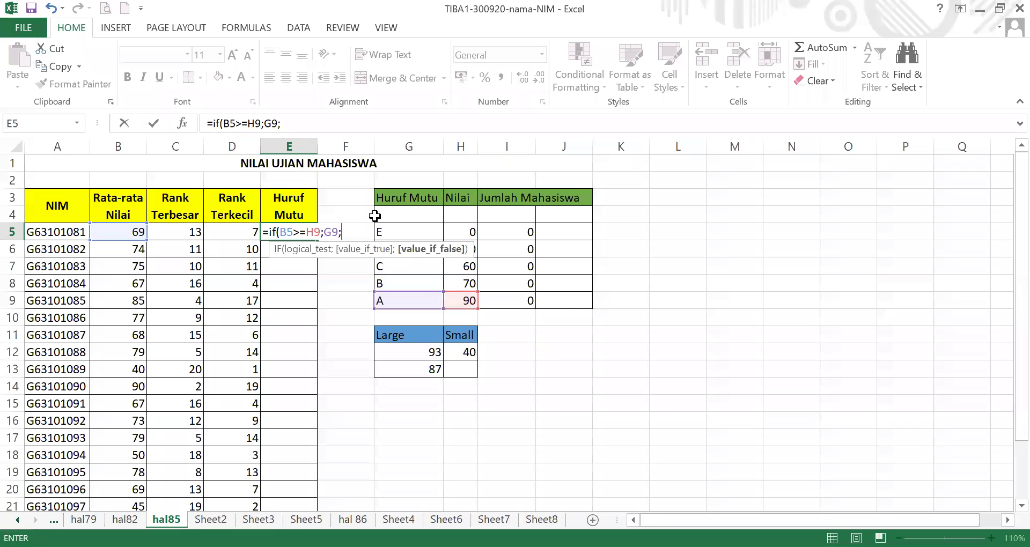
text(if()
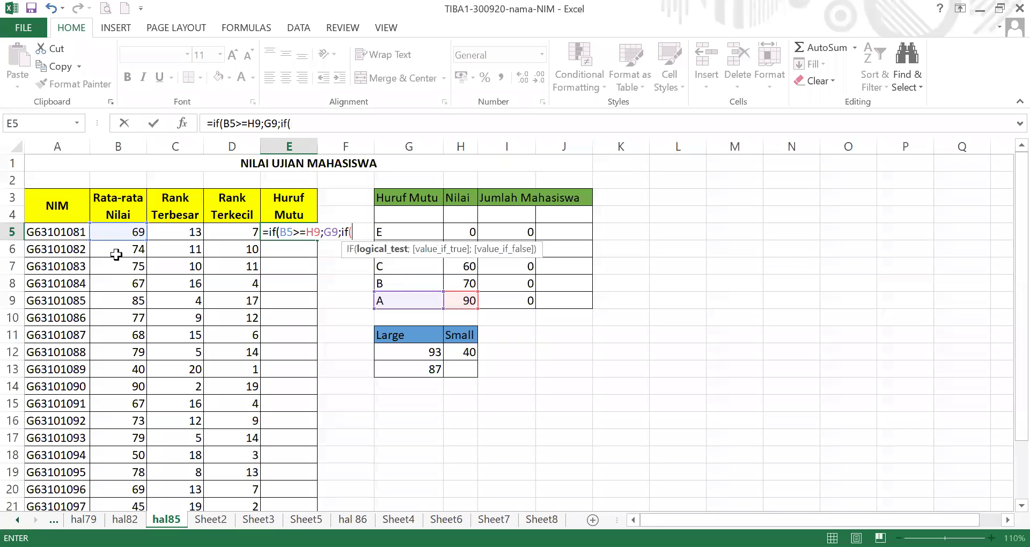
click(127, 232)
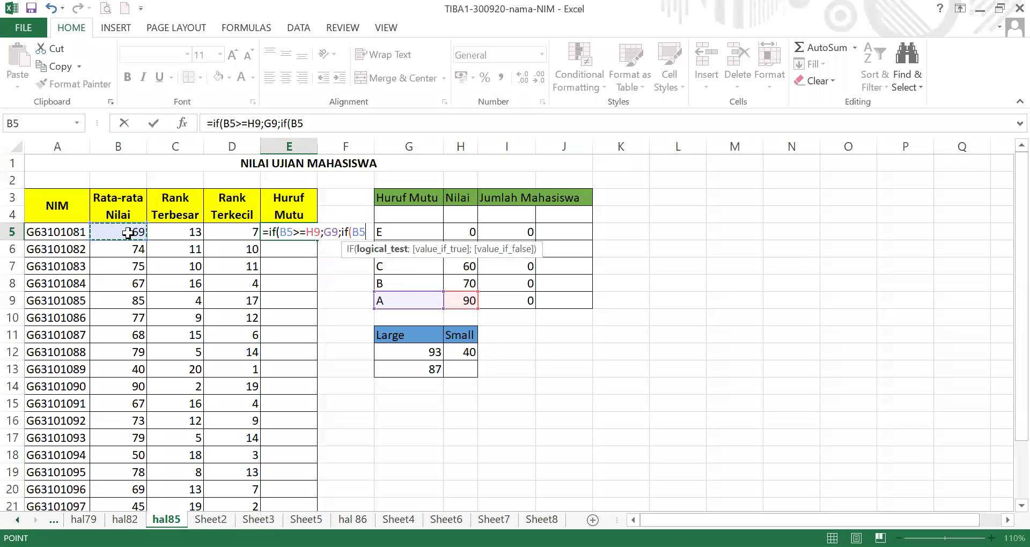
text(>=)
click(465, 284)
text(;)
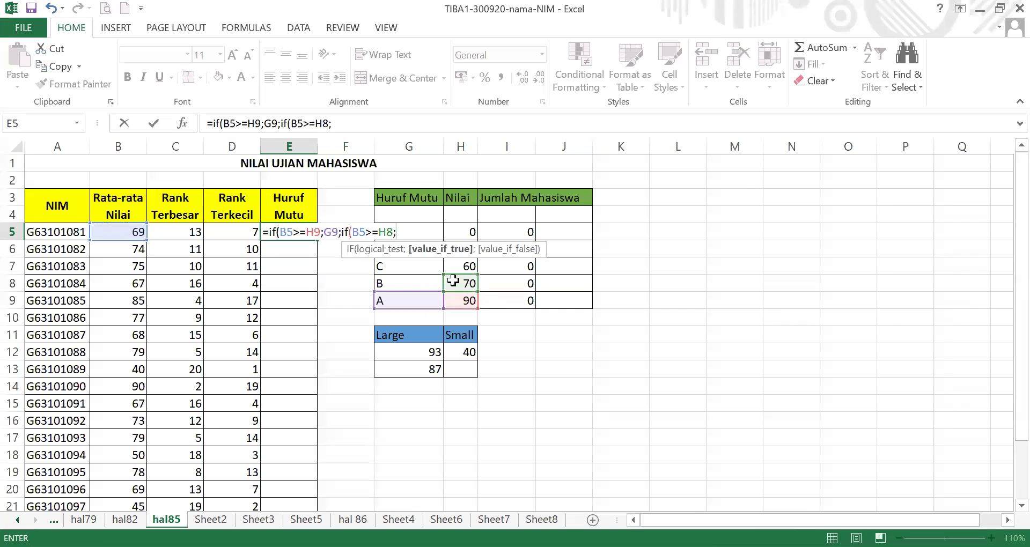
click(402, 282)
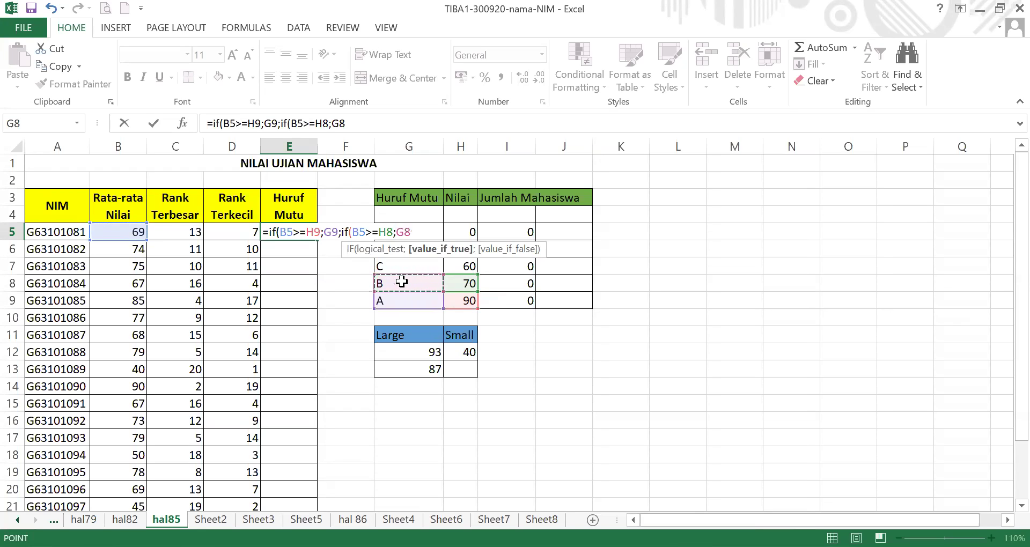
Nest a third IF in the E5 formula, testing B5>=H7 and returning G7 (C) if true.
text(;)
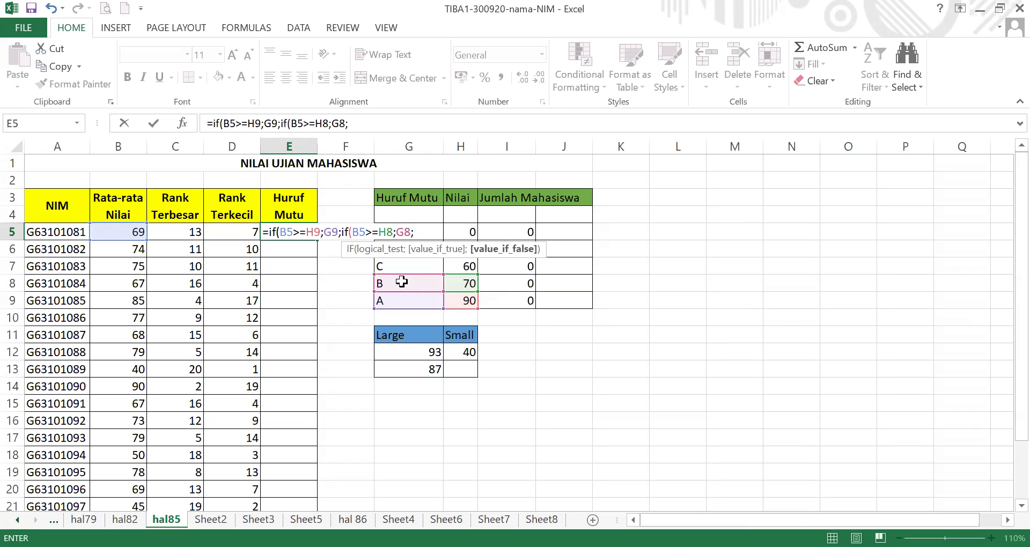
text(if)
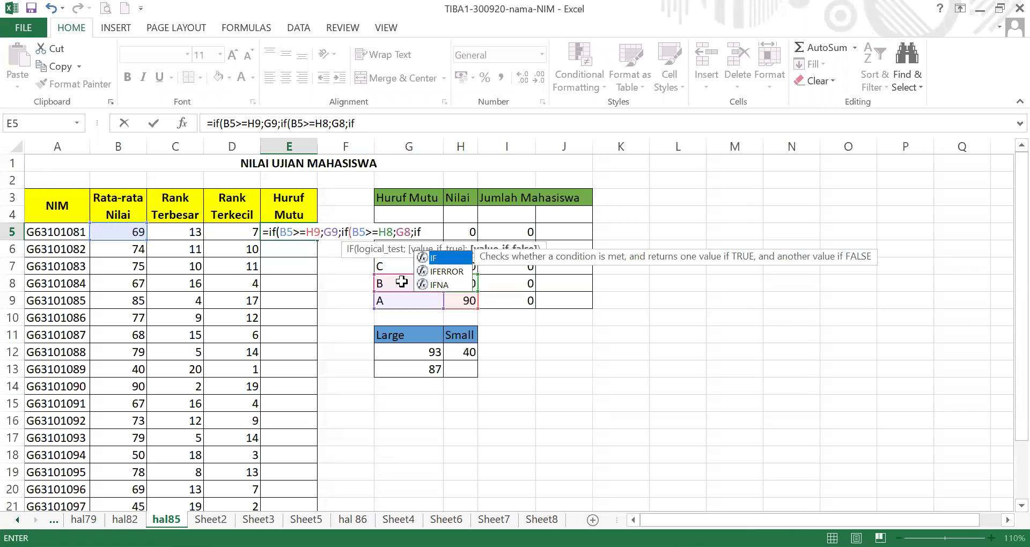
text(()
click(125, 229)
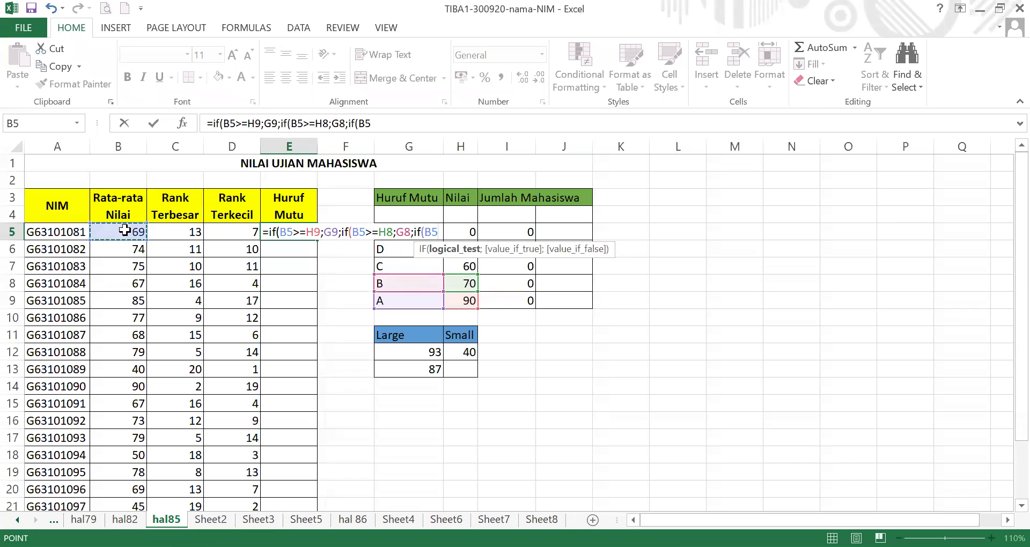
text(>=)
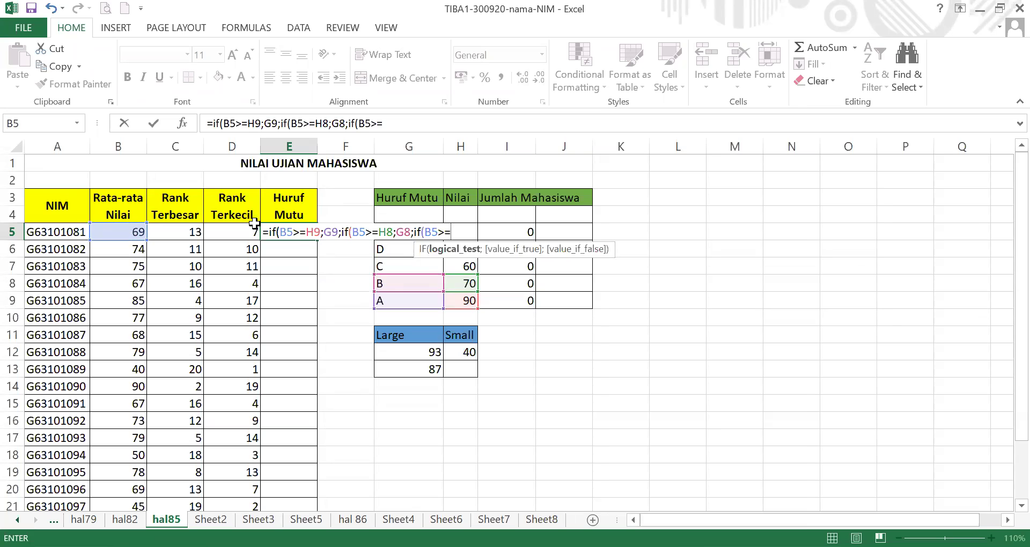
click(469, 265)
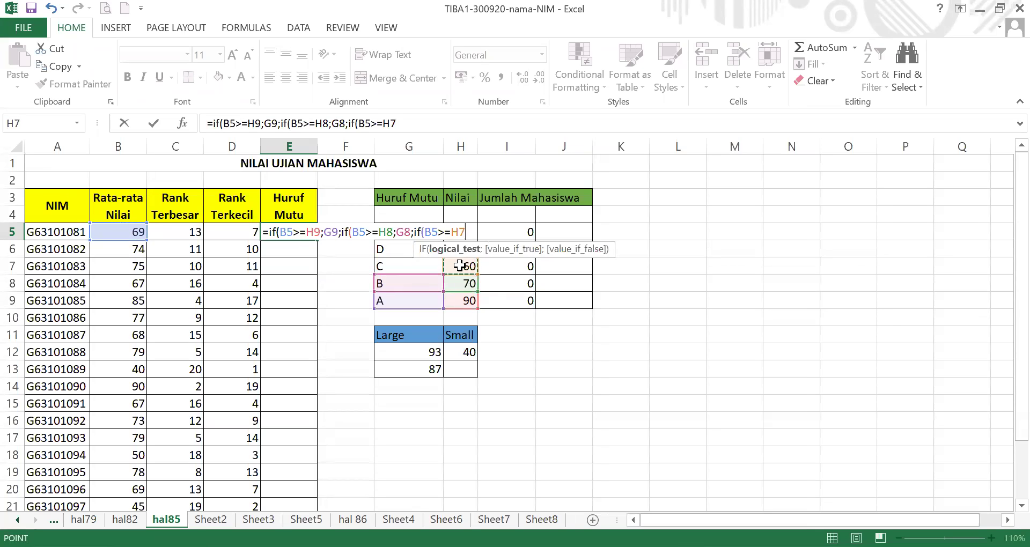
text(;)
click(423, 269)
Nest a fourth IF in the E5 formula, testing B5>=H6 and returning G6 (D) if true.
text(;if)
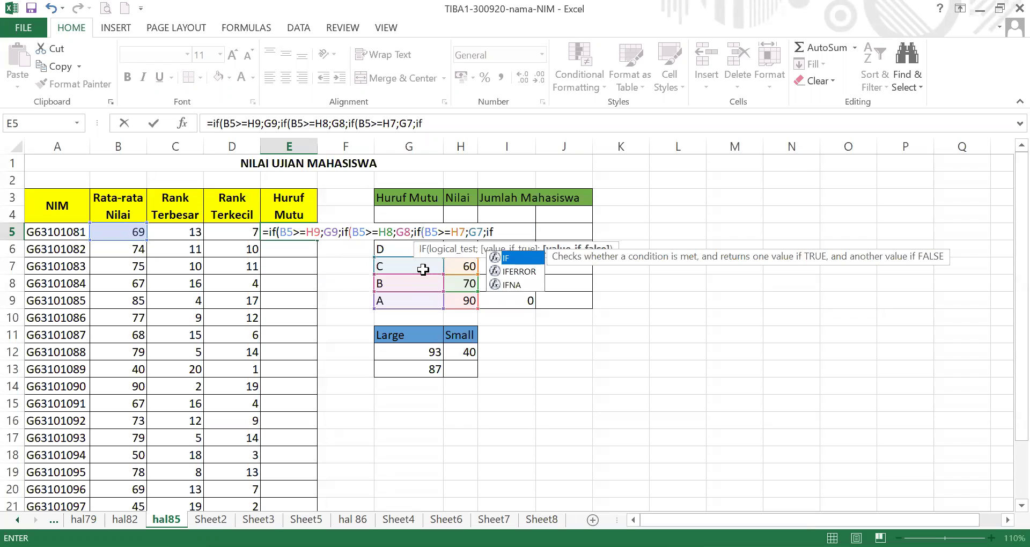
text(()
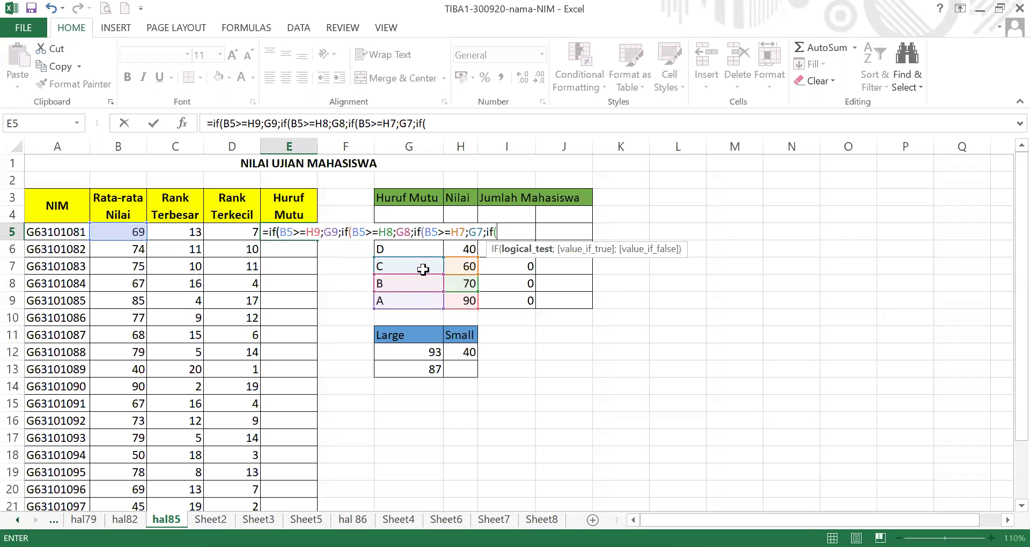
click(135, 235)
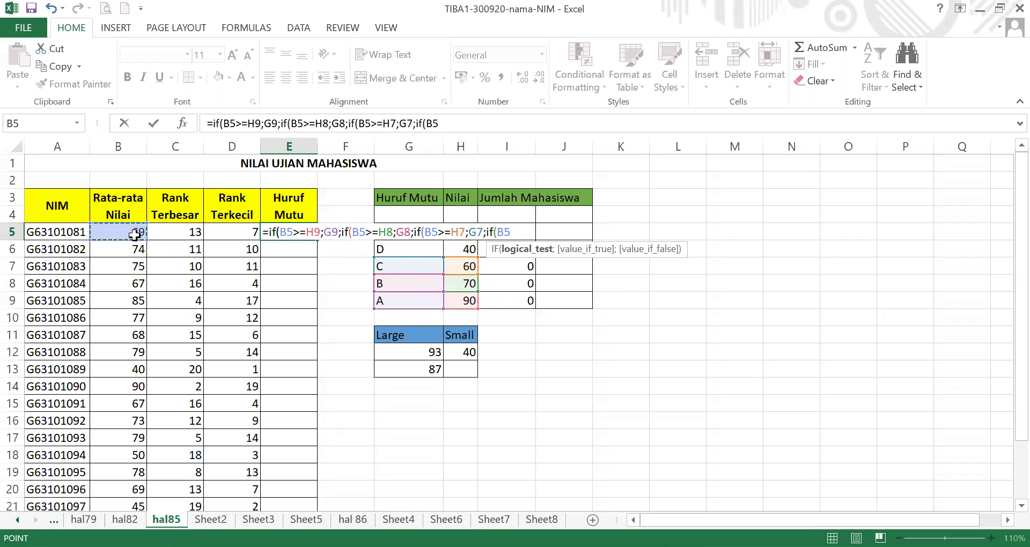
text(>=)
click(470, 249)
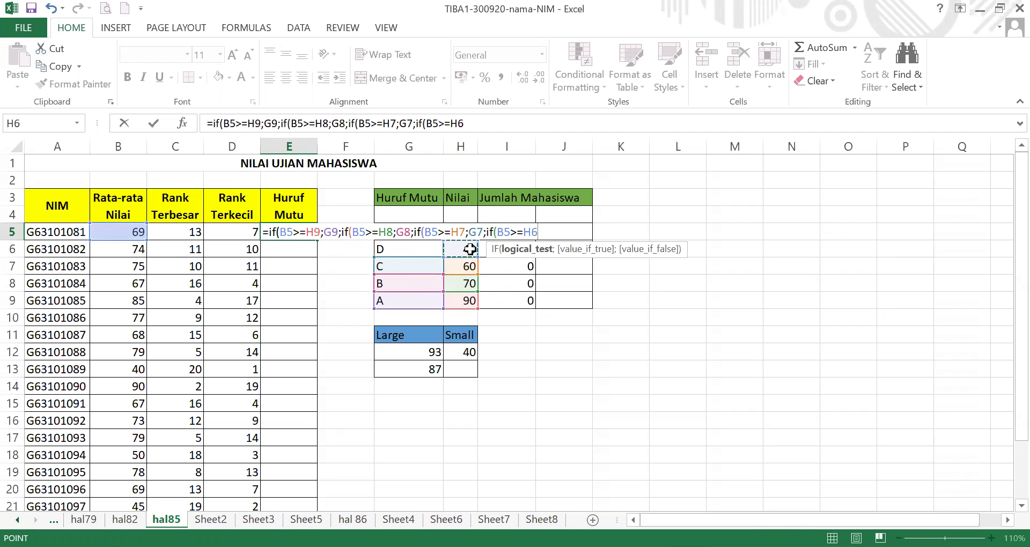
text(;)
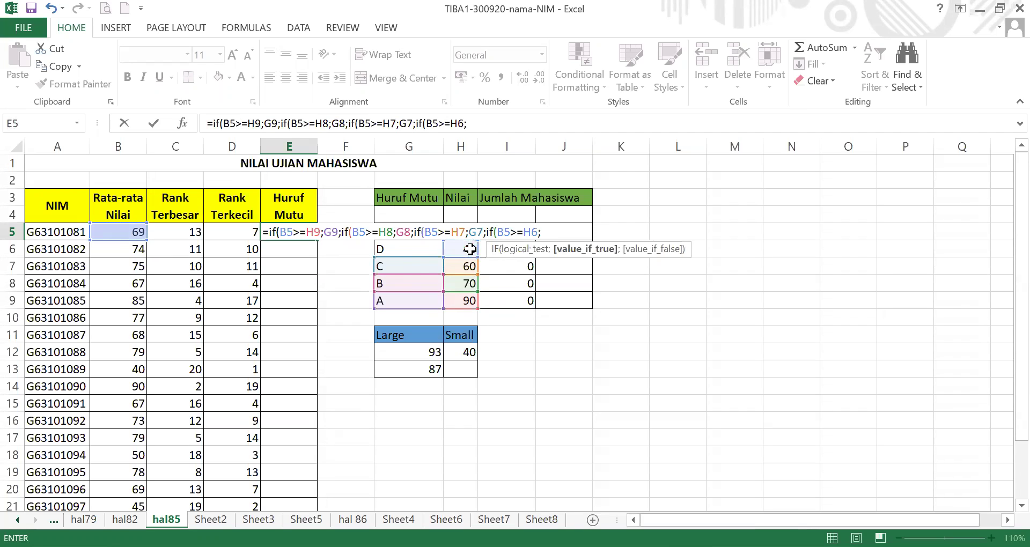
click(411, 250)
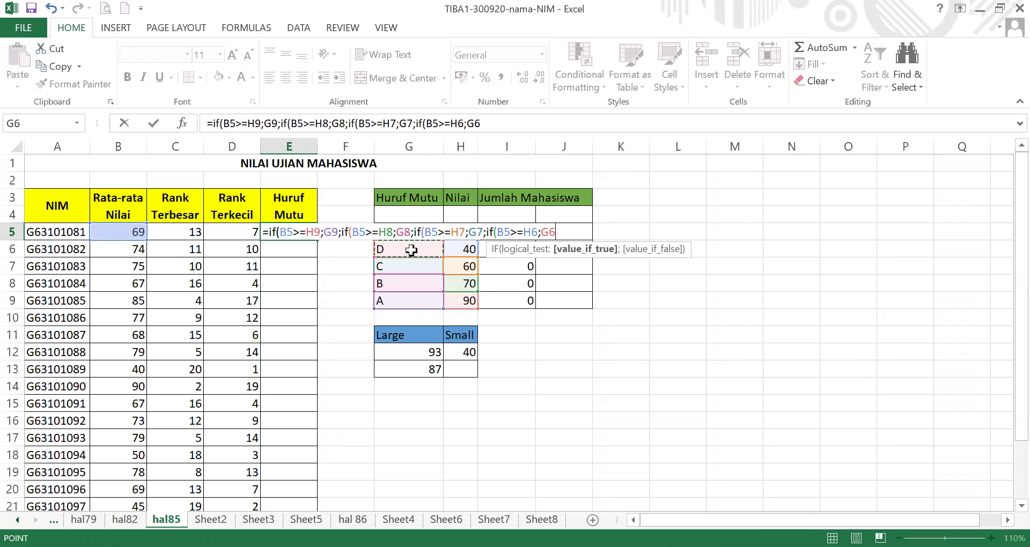
Finish the nested IF formula in E5 with G5 (E) as the final value-if-false and close all four IFs.
text(;)
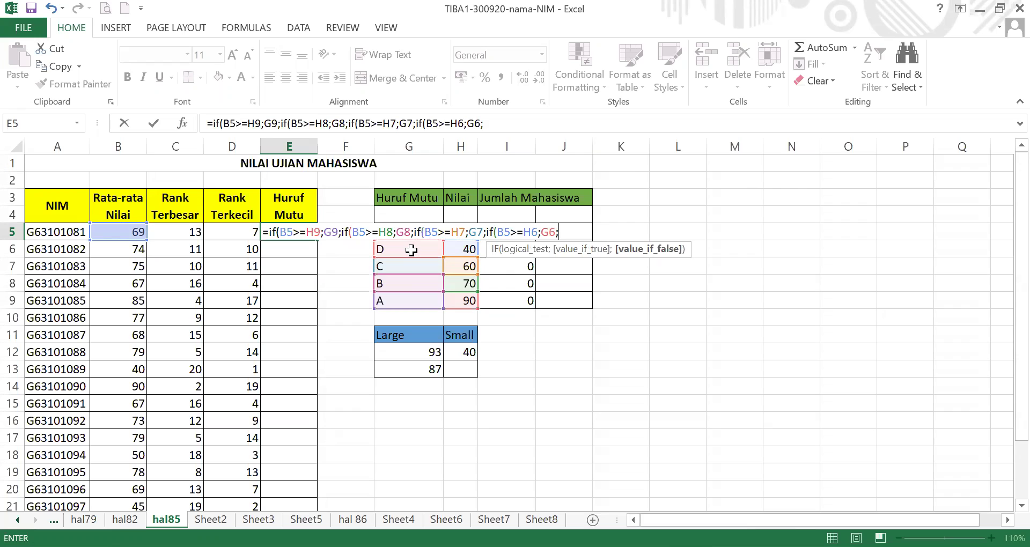
text(G)
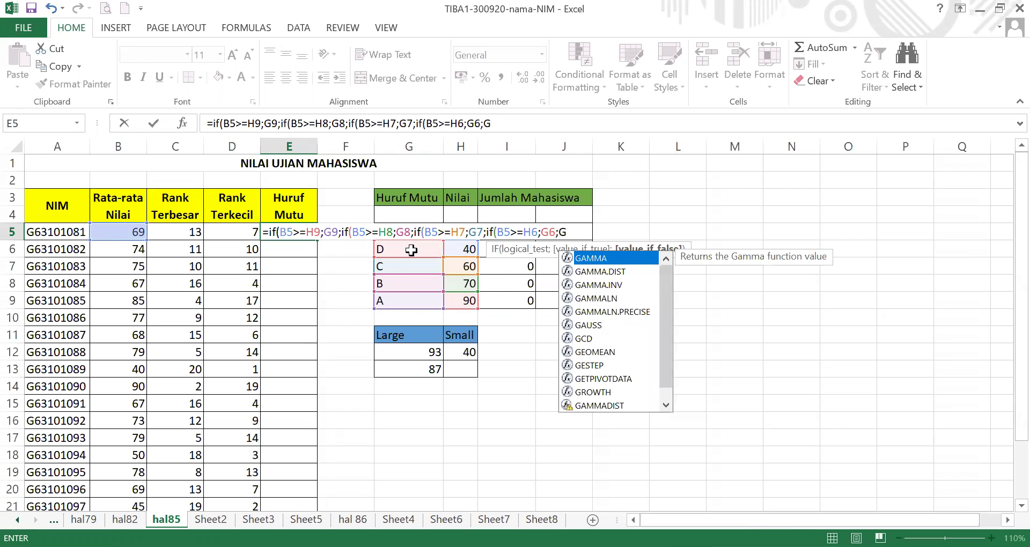
text(5)
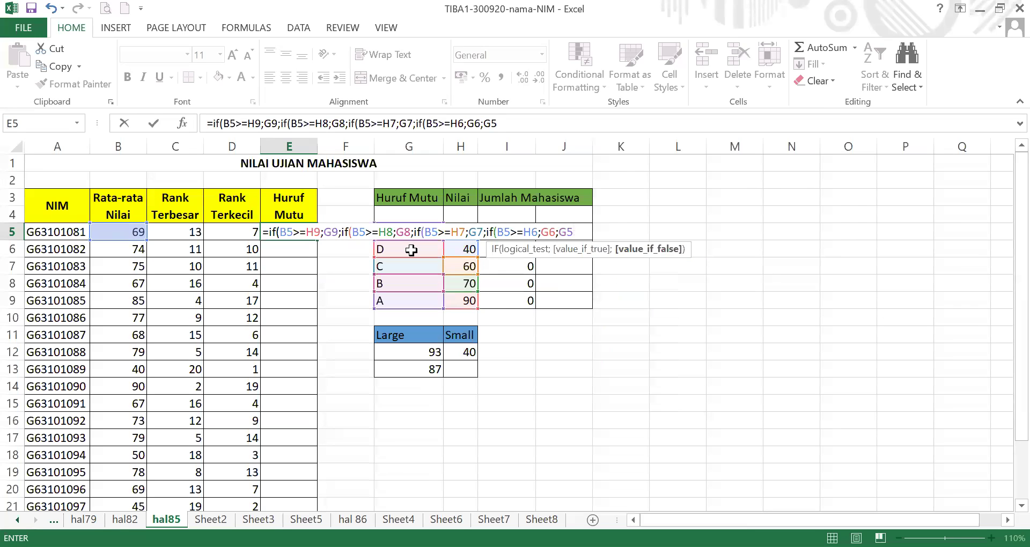
text()))))
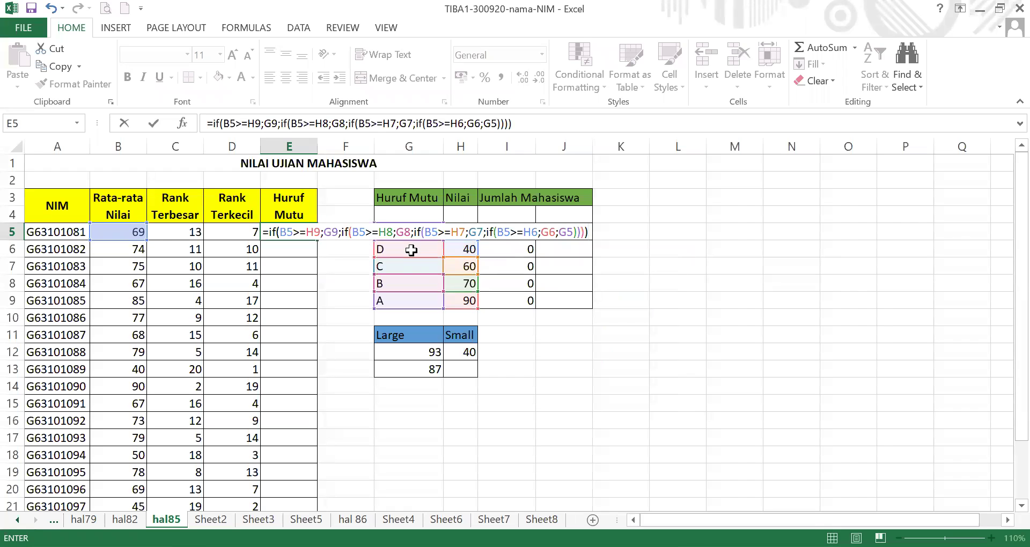
key(Return)
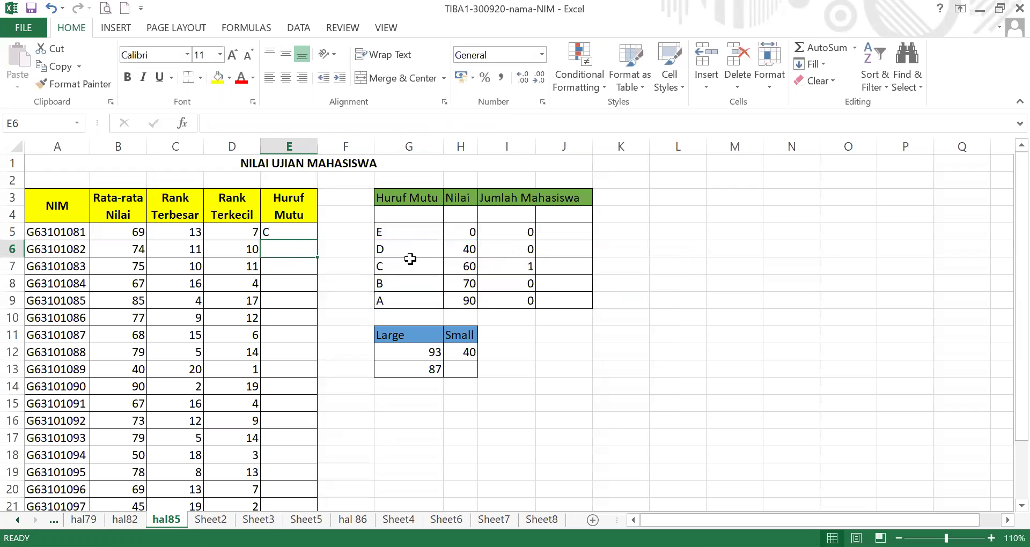
Try filling the E5 formula down to E6 and undo the fill.
click(299, 232)
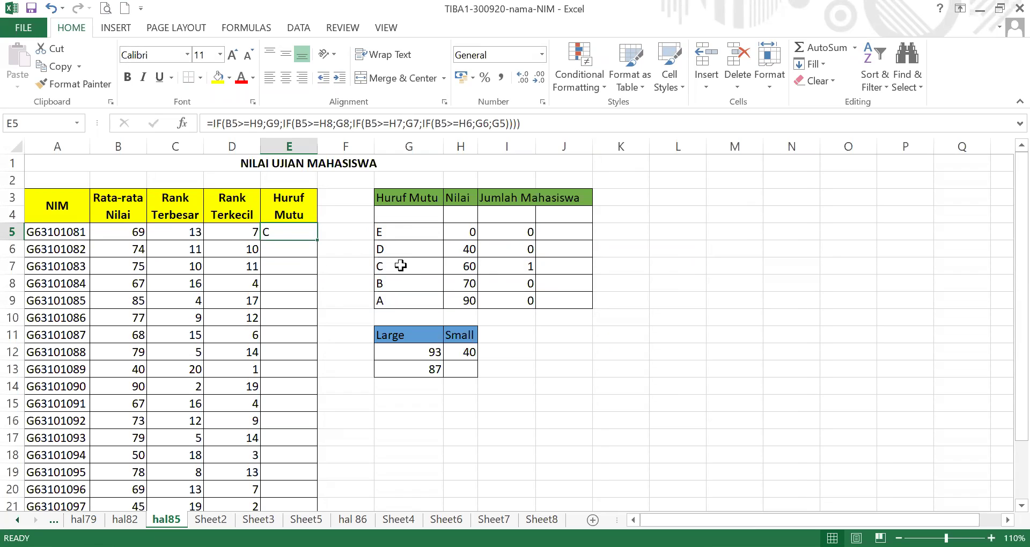
drag(322, 240, 312, 249)
click(309, 251)
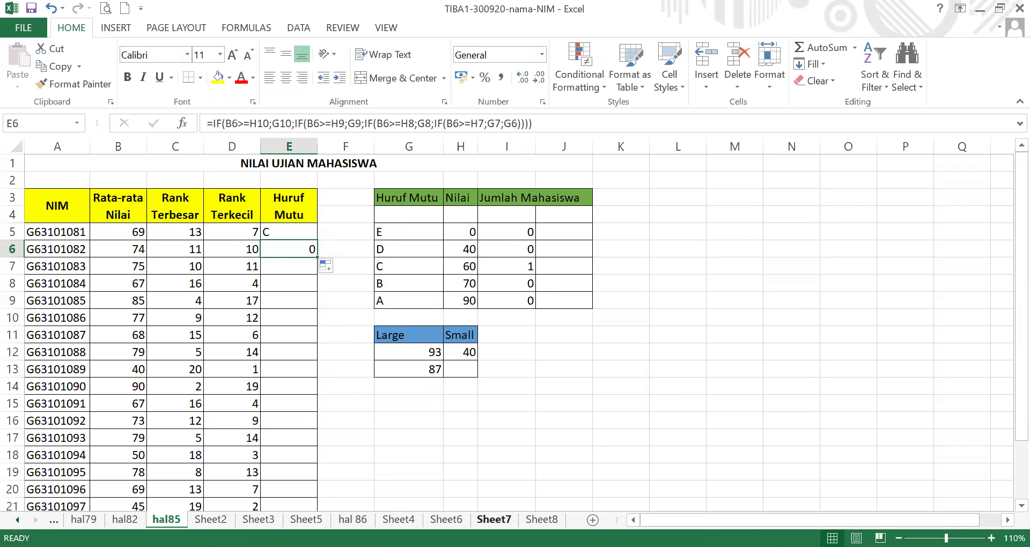
key(ctrl+z)
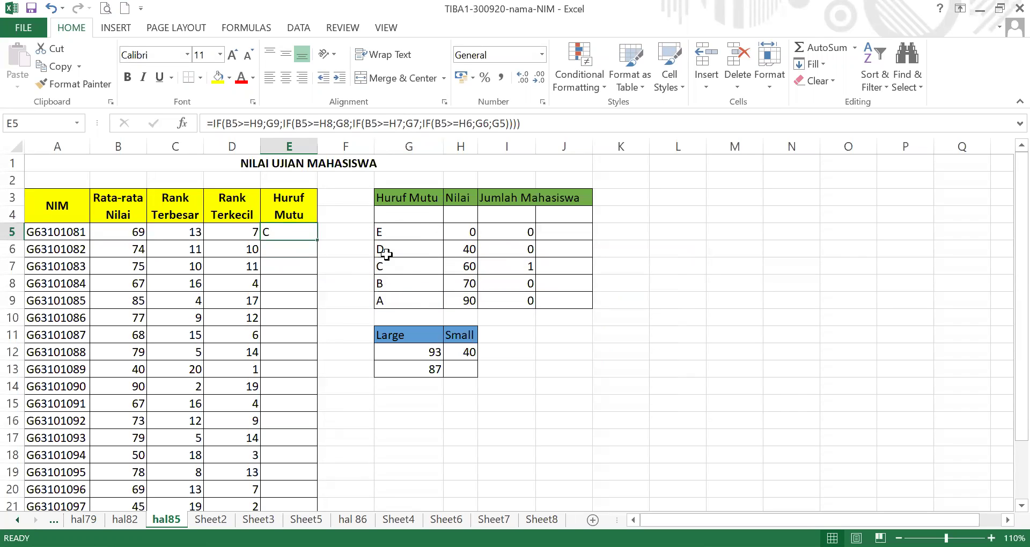
Make the H9 and G9 references in the E5 formula absolute ($H$9 and $G$9).
click(258, 122)
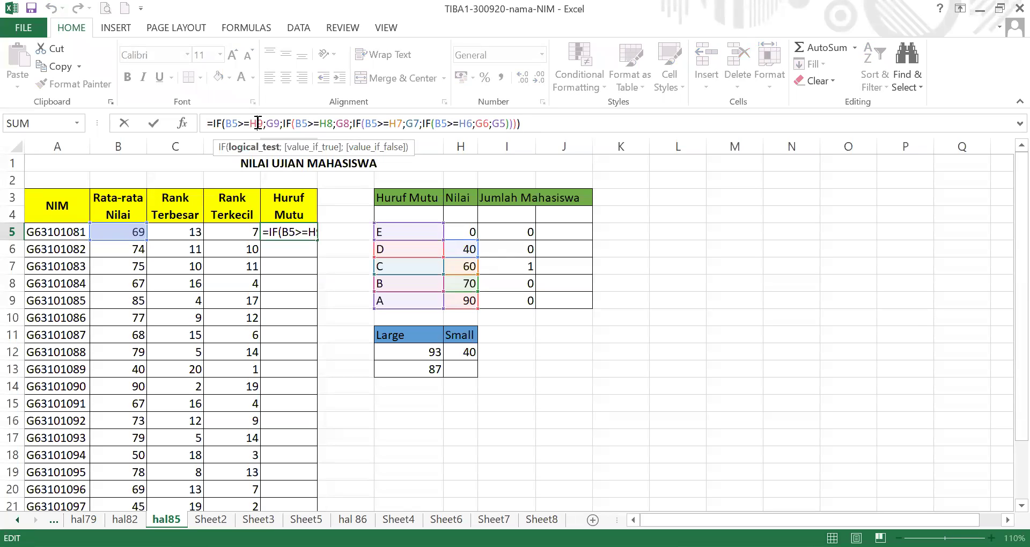
key(F4)
key(Right)
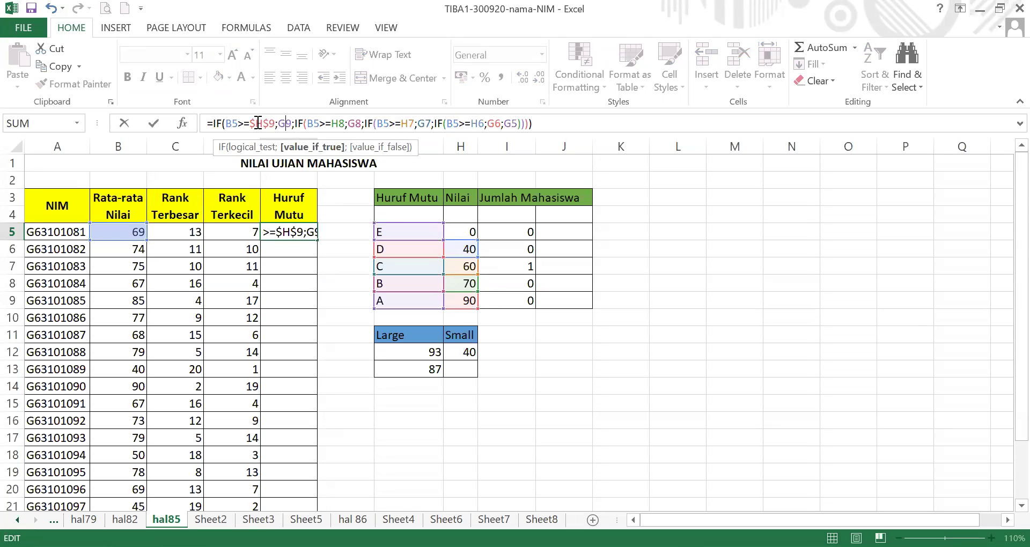
key(F4)
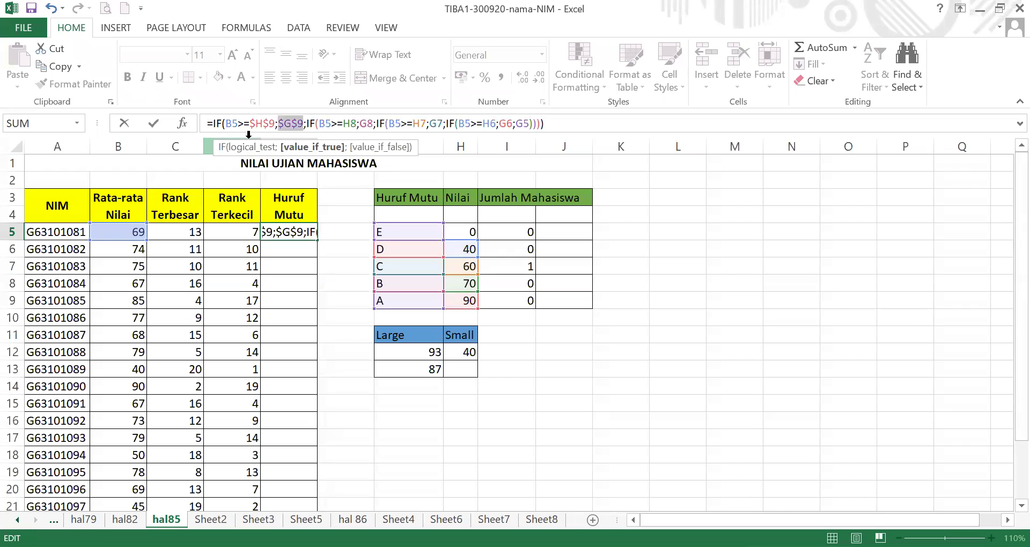
Make the H8 and G8 references in the second IF of the E5 formula absolute ($H$8 and $G$8).
key(Right)
key(Right)
key(Right)
key(Right)
key(Right)
key(Right)
key(Right)
key(Right)
key(Right)
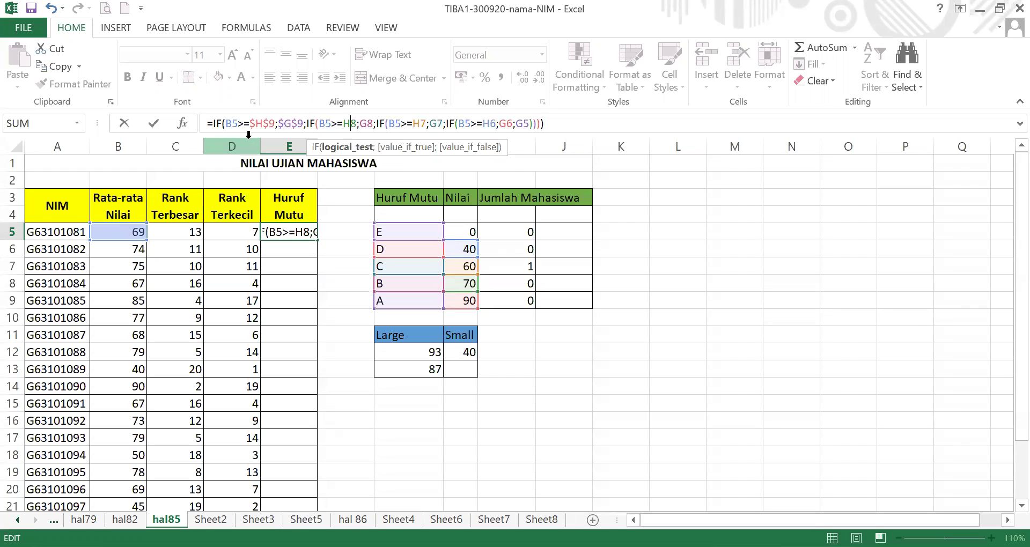
key(F5)
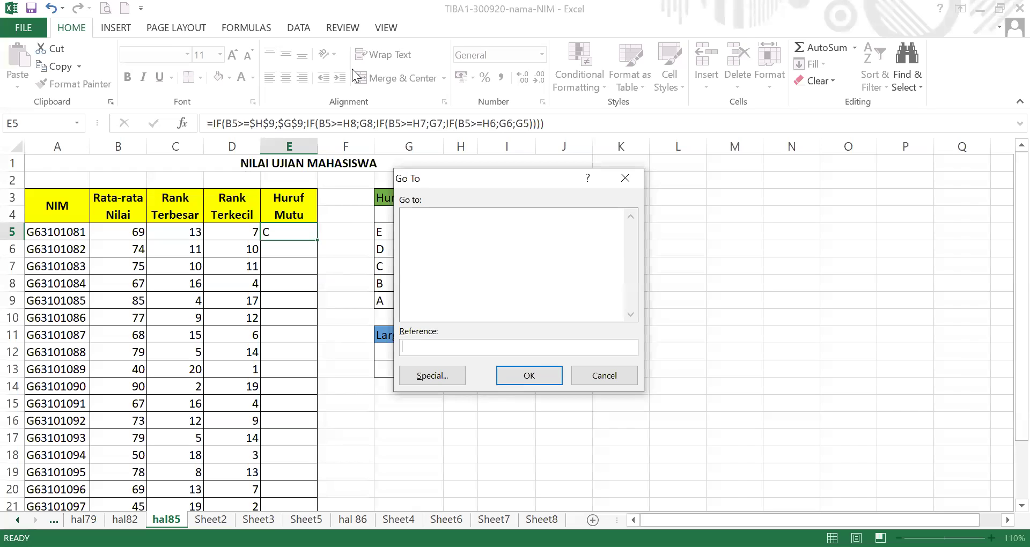
key(Escape)
click(352, 123)
key(F4)
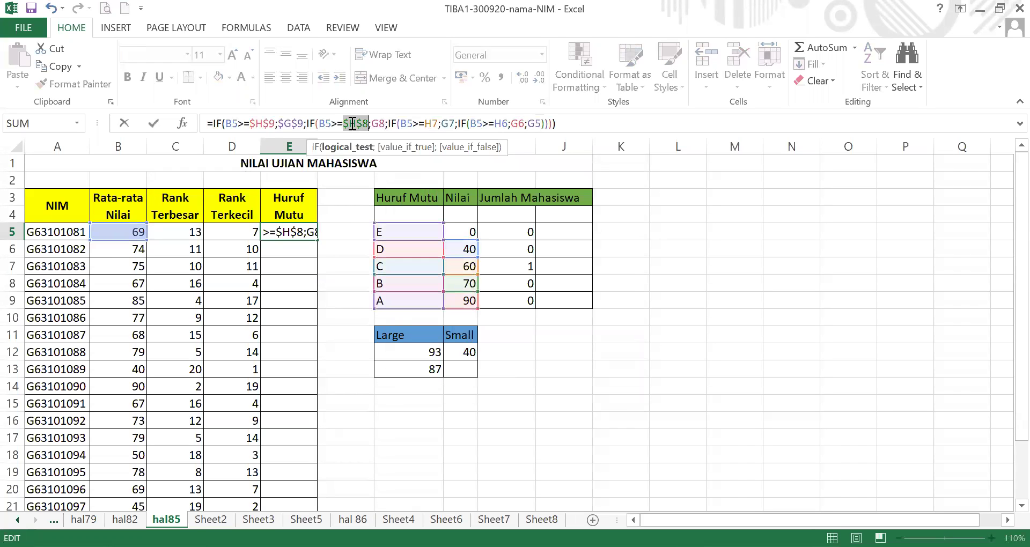
key(Right)
key(Right)
key(F4)
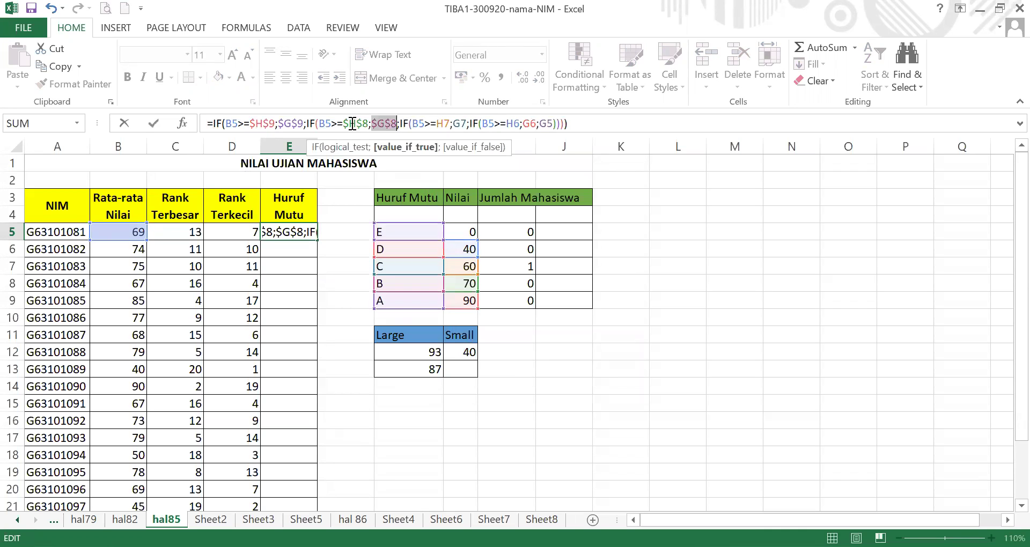
Make the H7 and G7 references in the third IF of the E5 formula absolute ($H$7 and $G$7).
key(Right)
key(Right)
key(Right)
key(Right)
key(Right)
key(Right)
key(Right)
key(Right)
key(Right)
key(F4)
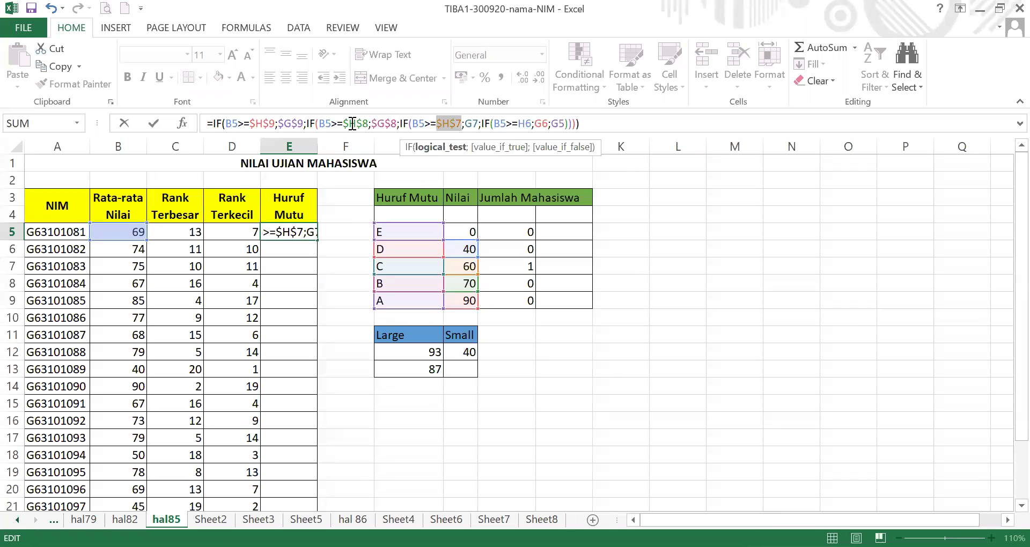
key(Right)
key(Right)
key(F4)
key(Right)
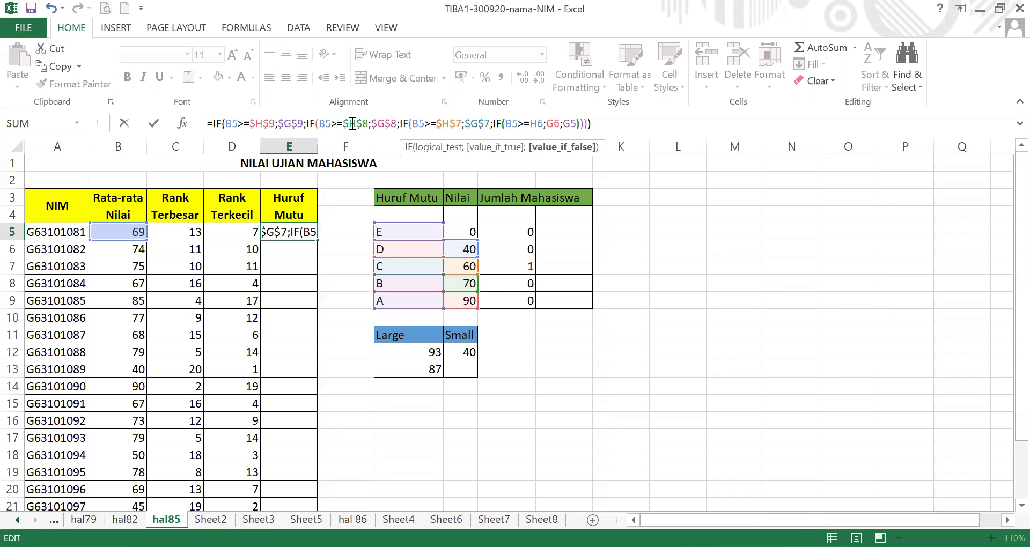
Make the H6, G6 and G5 references in the fourth IF absolute ($H$6, $G$6, $G$5) and commit the E5 formula.
key(Right)
key(Right)
key(Right)
key(Right)
key(Right)
key(Right)
key(Right)
key(Right)
key(F4)
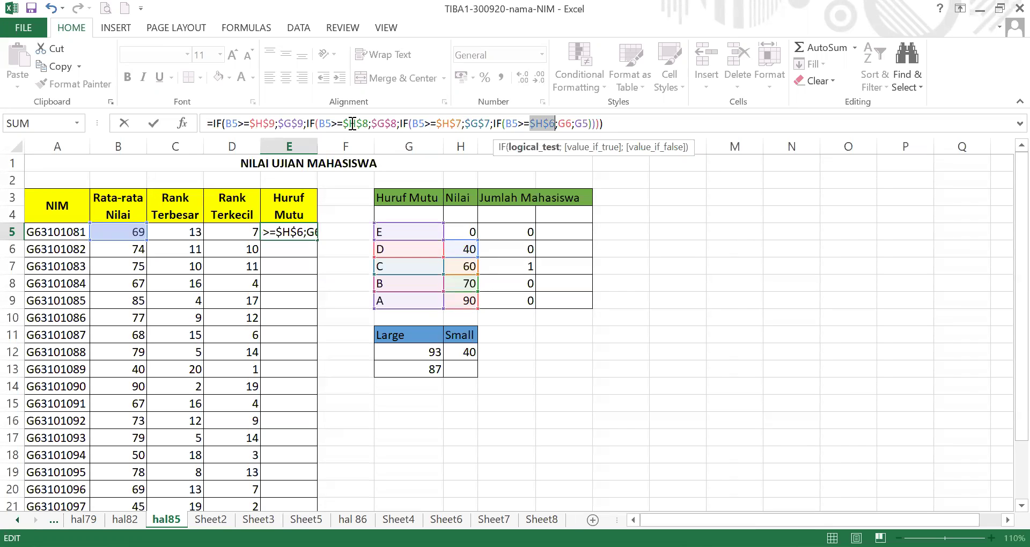
key(Right)
key(Right)
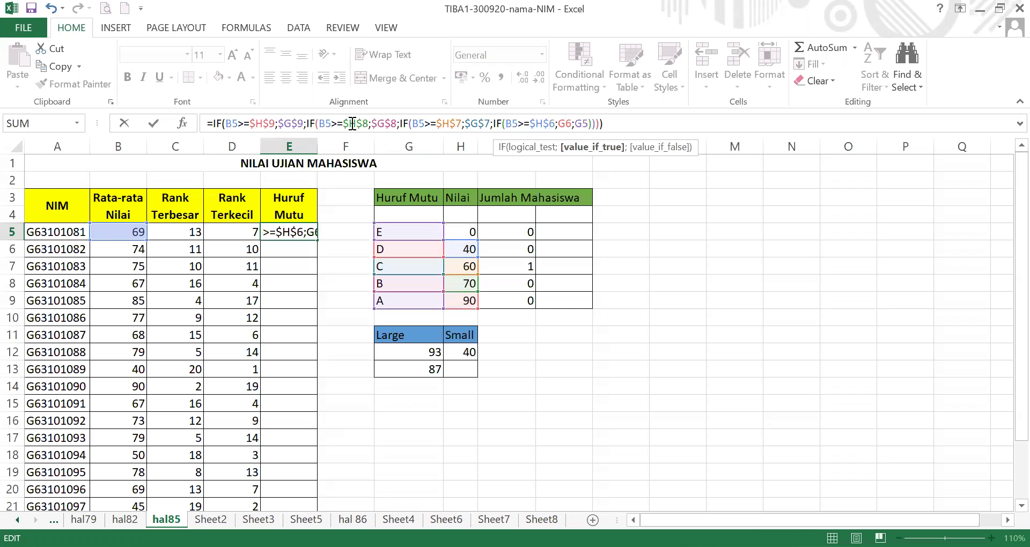
key(F4)
key(Right)
key(Right)
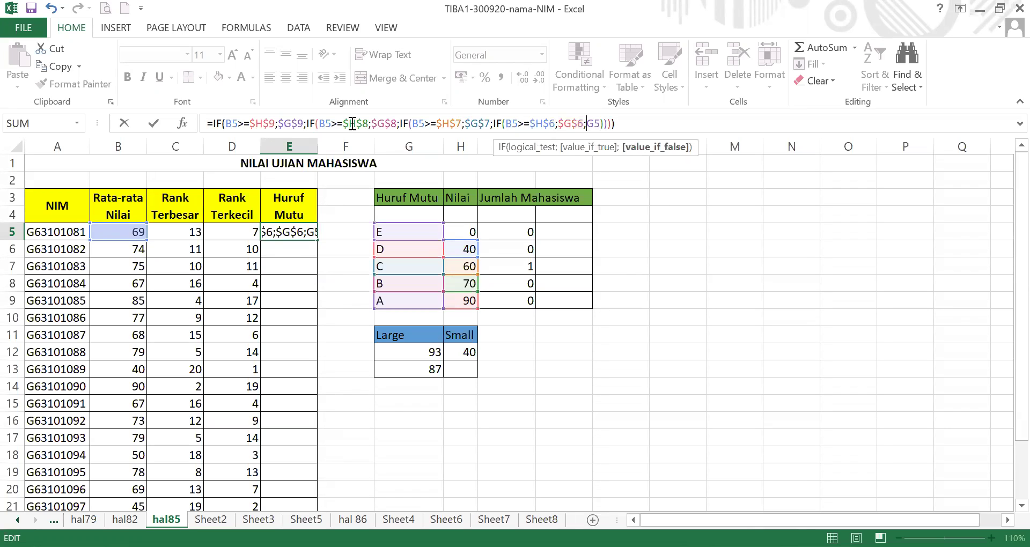
key(F4)
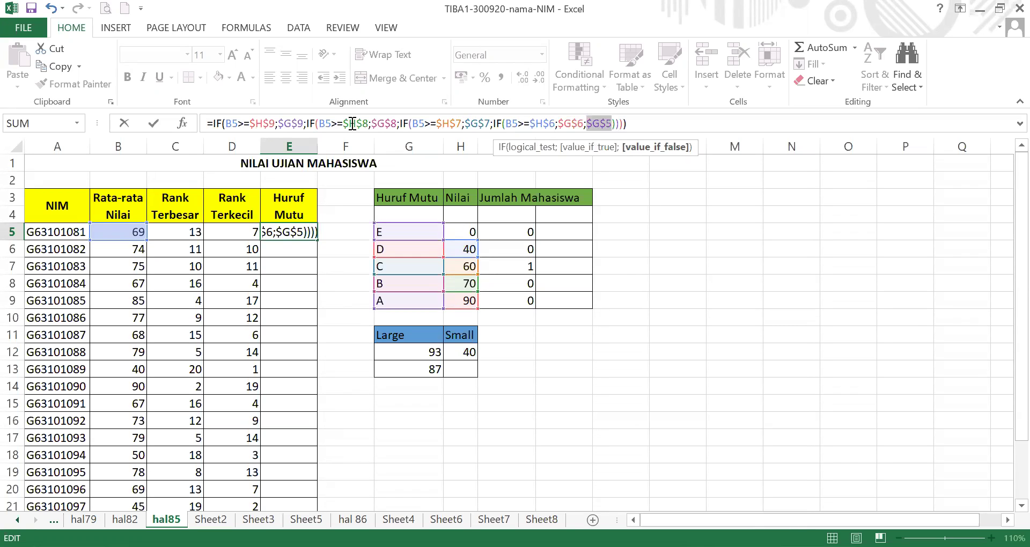
key(Return)
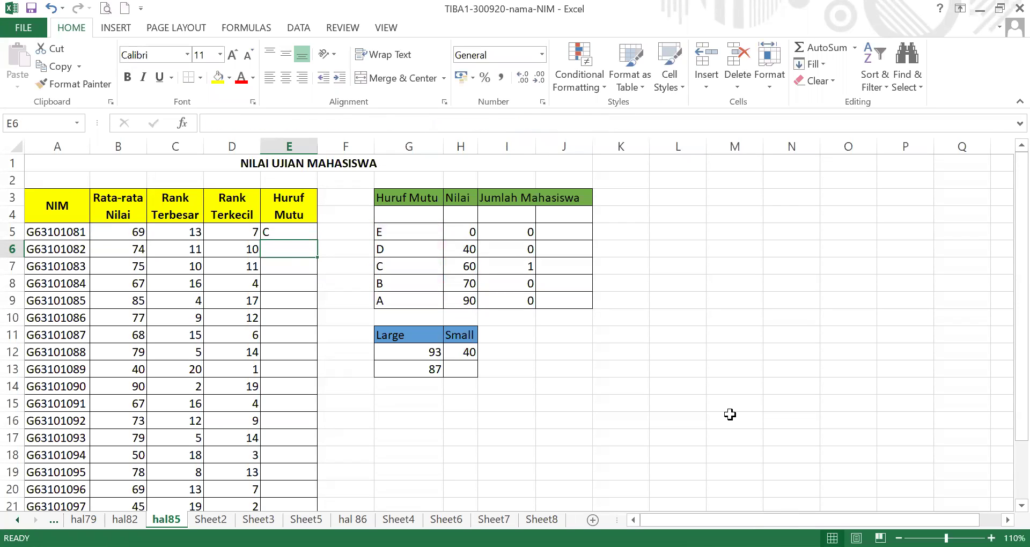
Fill the E5 formula down to E7 and check the copied results against the Rata-rata Nilai scores.
click(276, 231)
drag(317, 240, 319, 266)
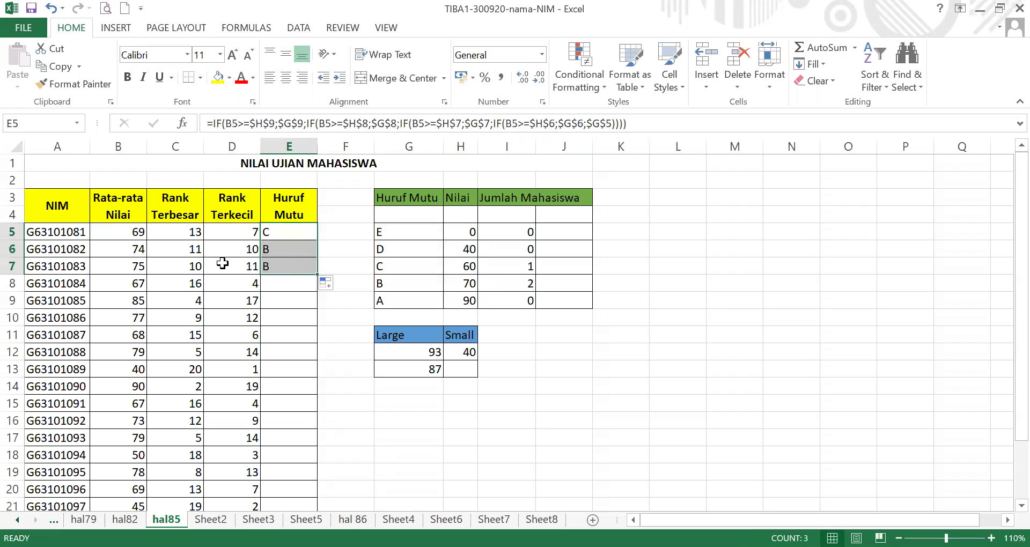
click(126, 250)
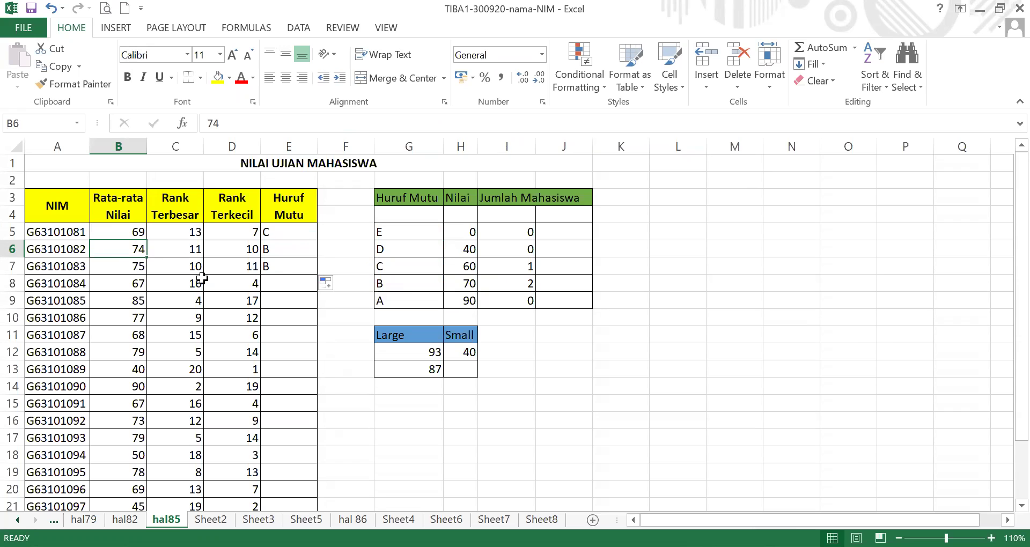
click(277, 265)
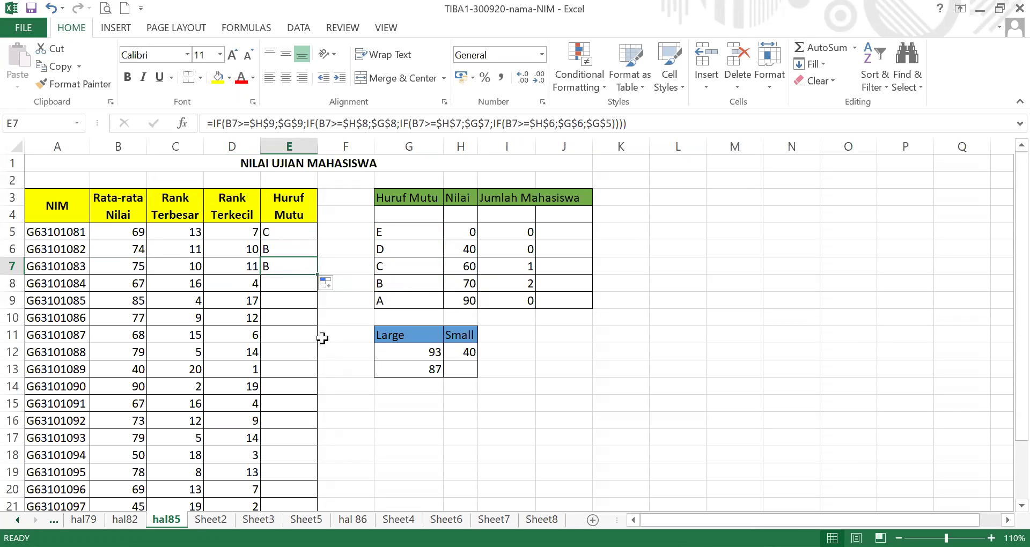
Clear the Jumlah Mahasiswa cells I5:I9 and start a COUNTIF formula in I5.
drag(529, 230, 530, 301)
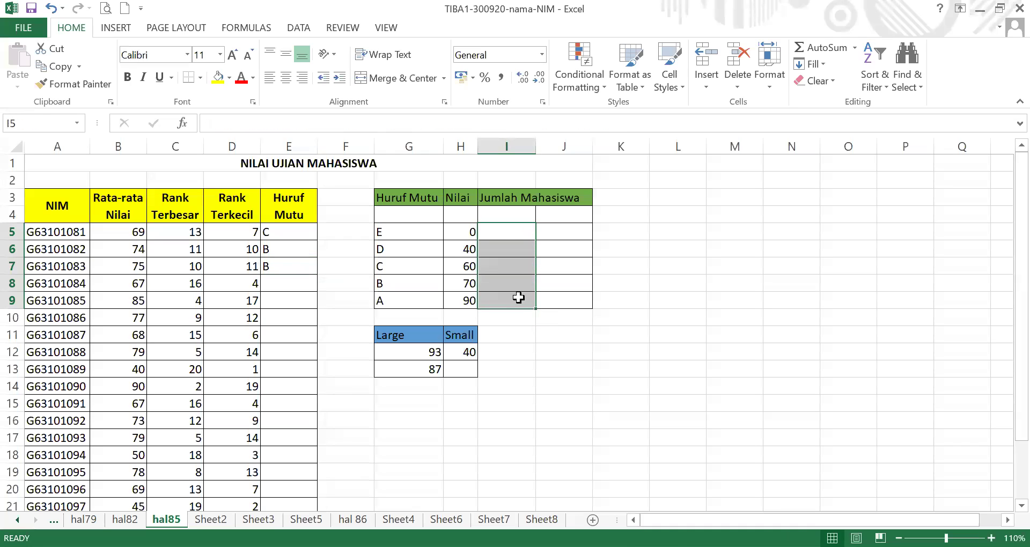
click(499, 232)
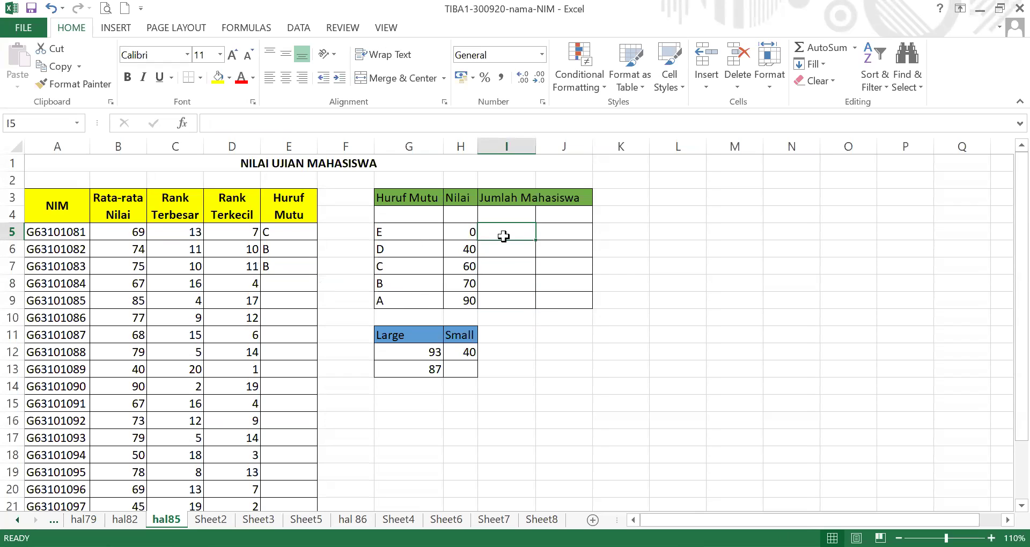
text(=)
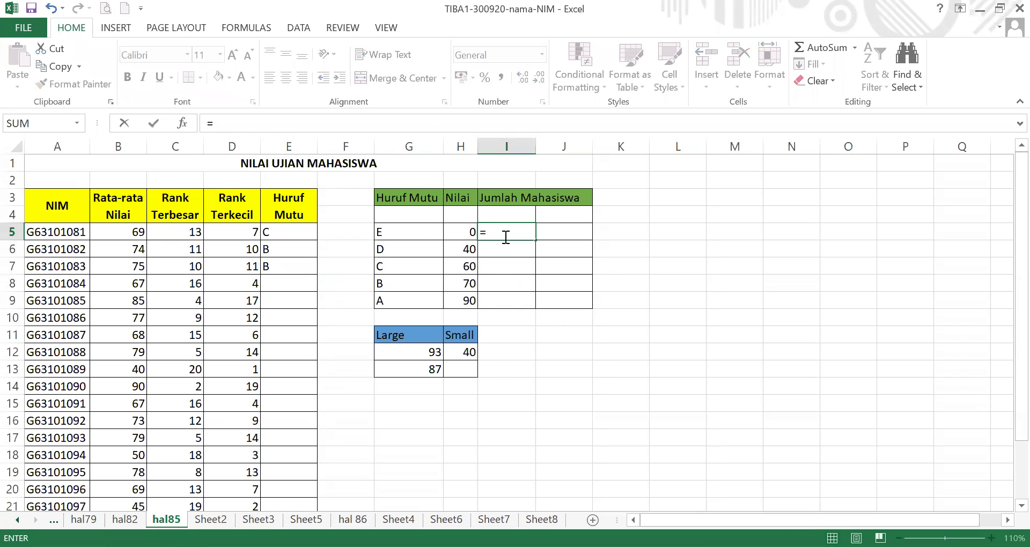
text(count)
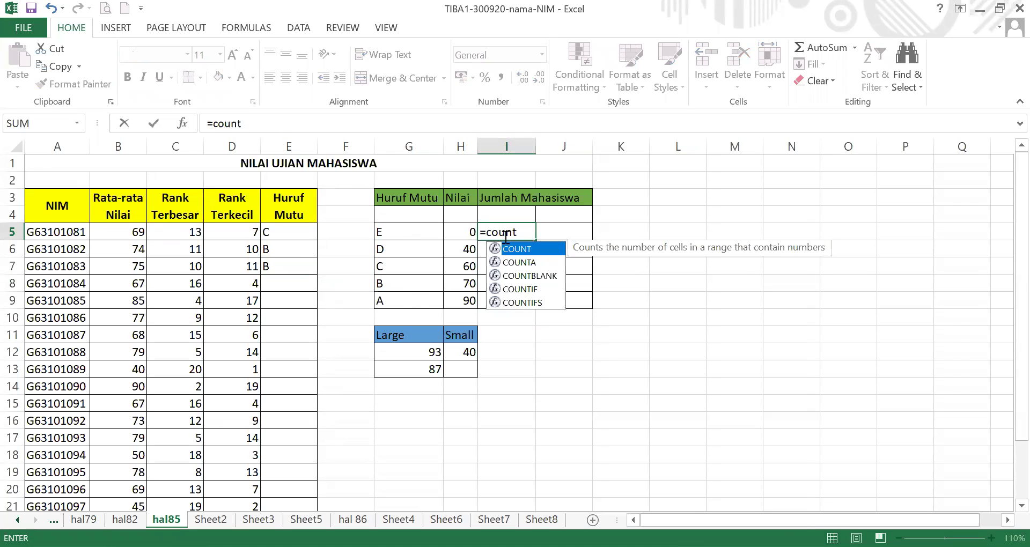
text(if)
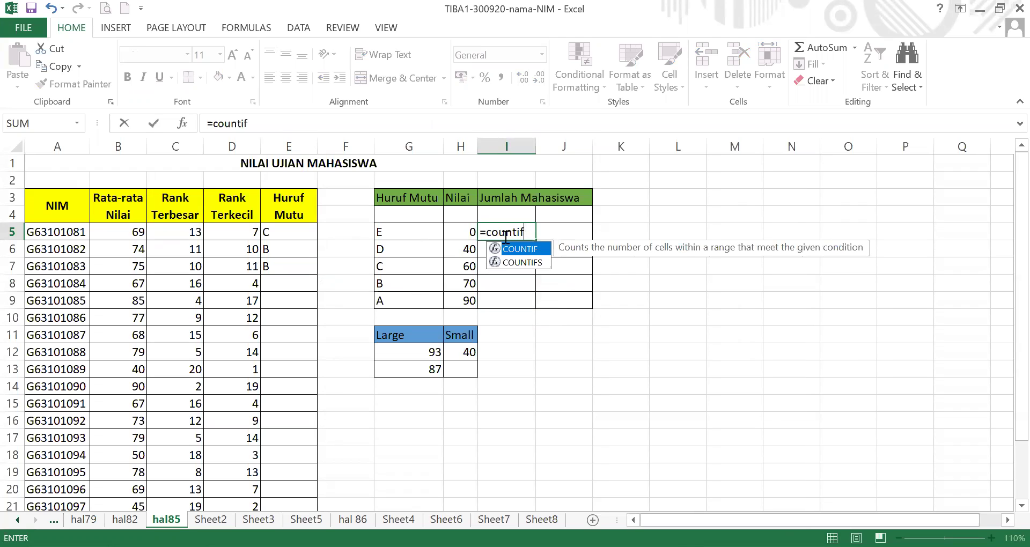
text(()
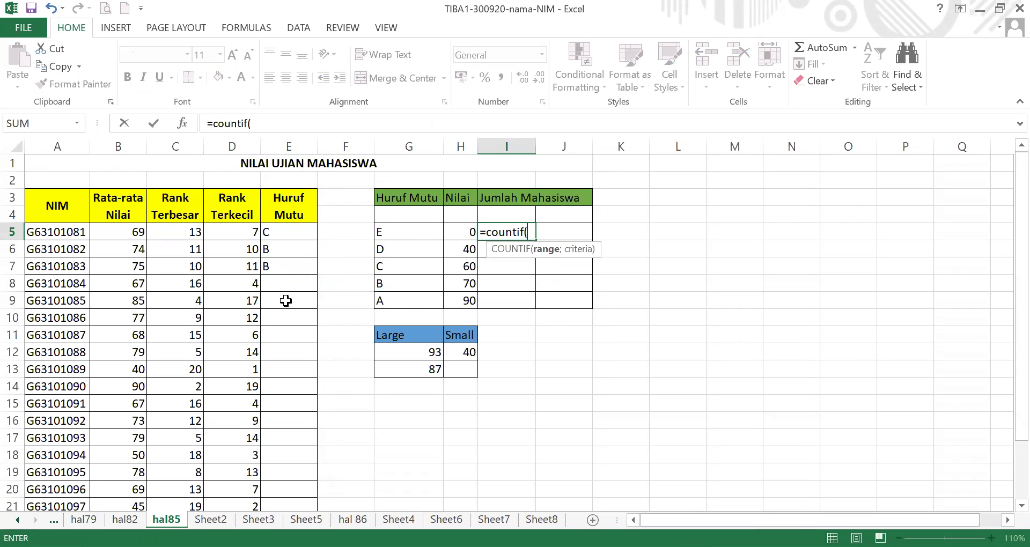
Complete the COUNTIF formula in I5 with range E5:E24 and criteria G5, and commit it.
click(284, 234)
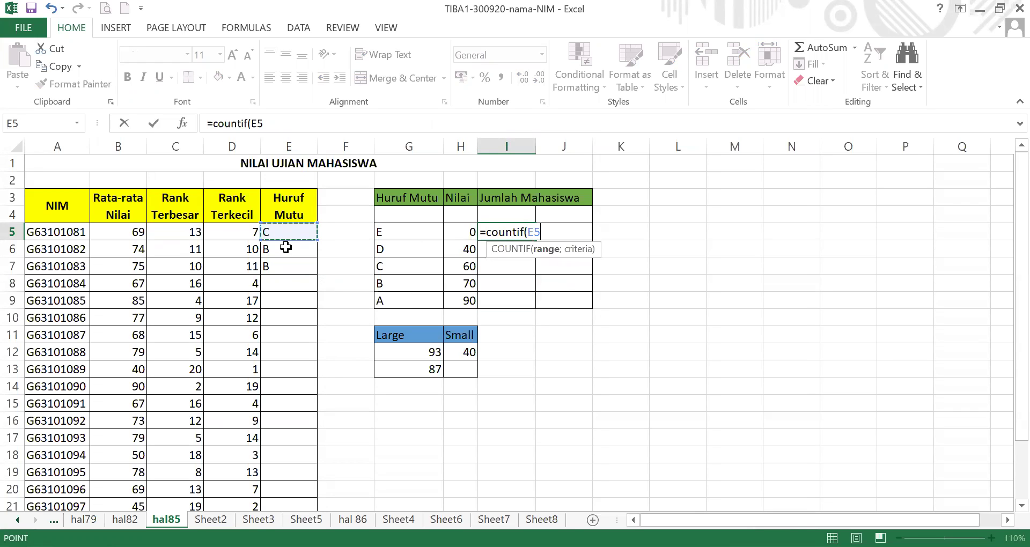
drag(285, 247, 287, 476)
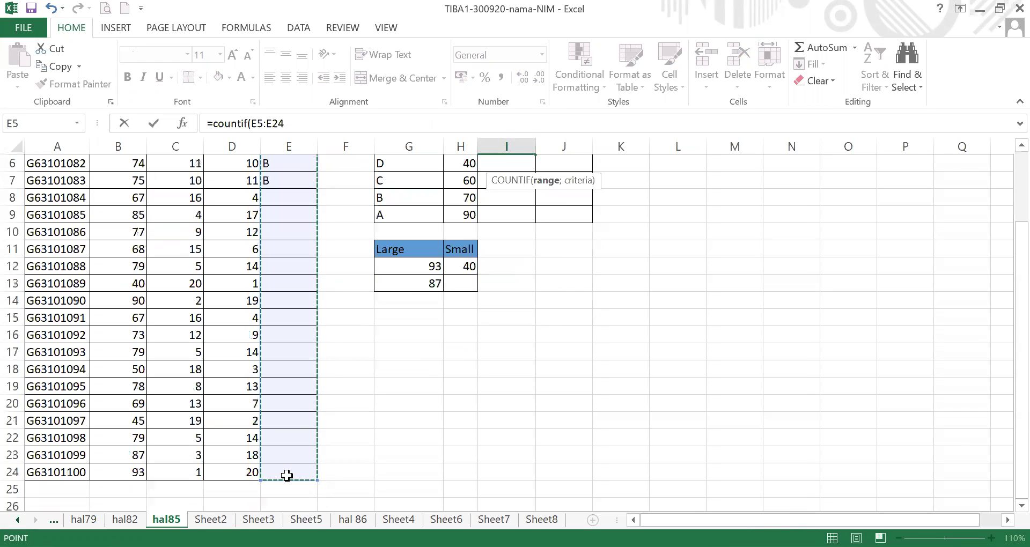
text(;)
drag(1007, 380, 559, 244)
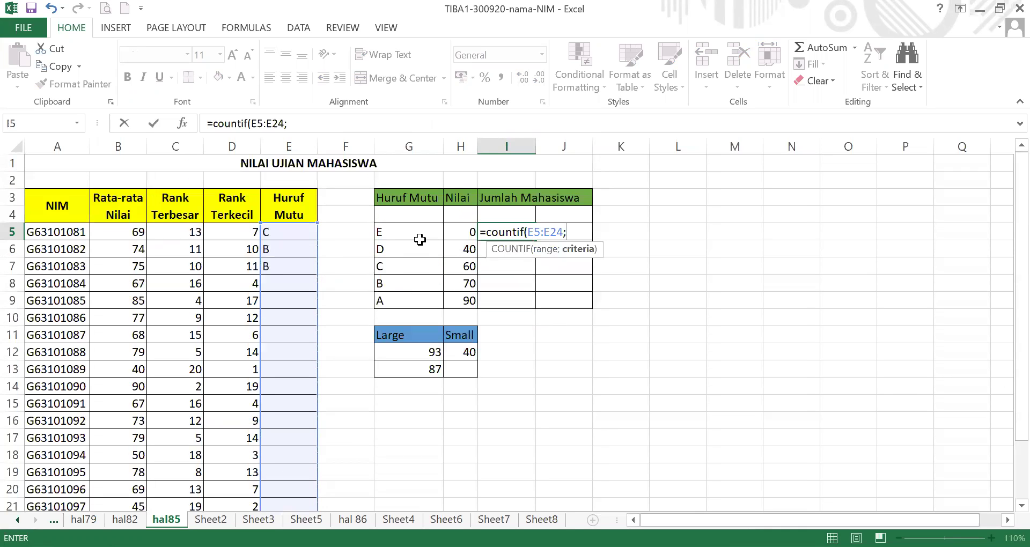
click(408, 233)
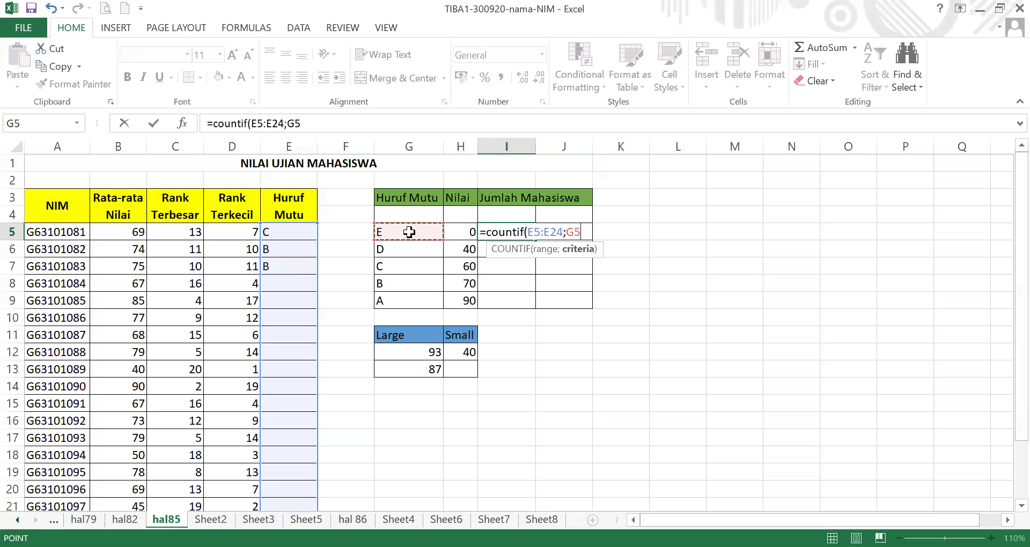
text())
key(Return)
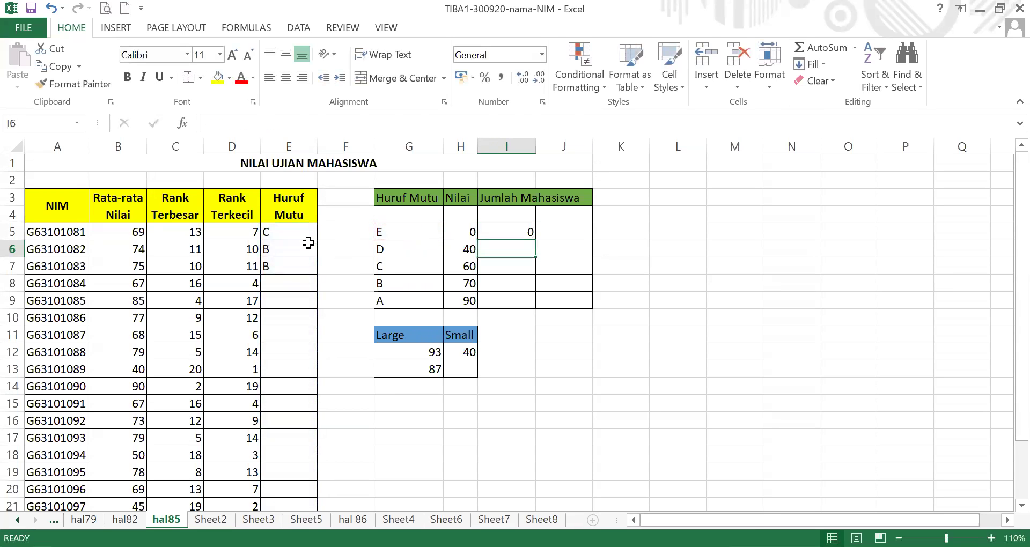
Fill the Huruf Mutu formula from E5 down to E24.
click(309, 235)
drag(318, 240, 311, 480)
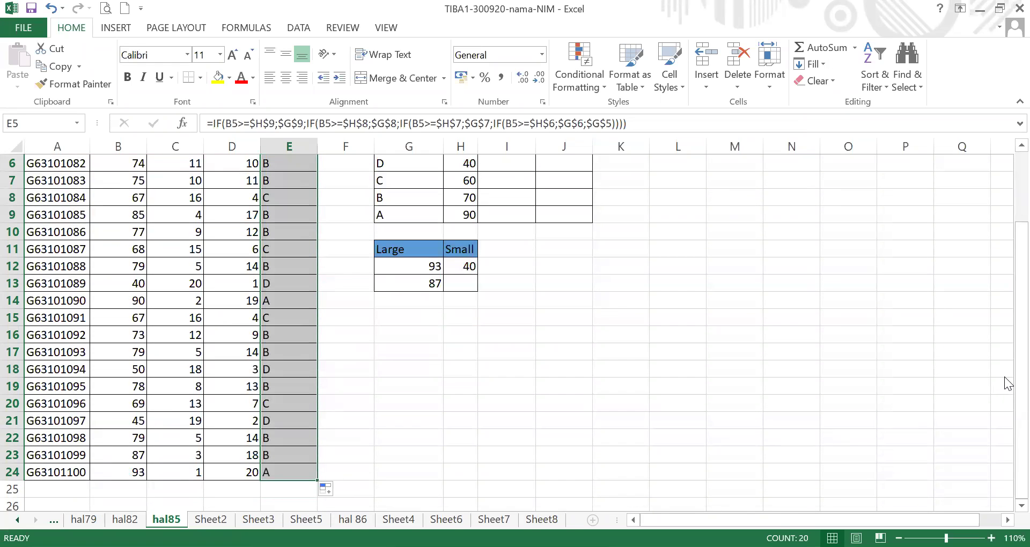
scroll(437, 288, up, 2)
Copy the I5 COUNTIF formula down to I6 and check its G6 criteria reference against grade D.
click(525, 244)
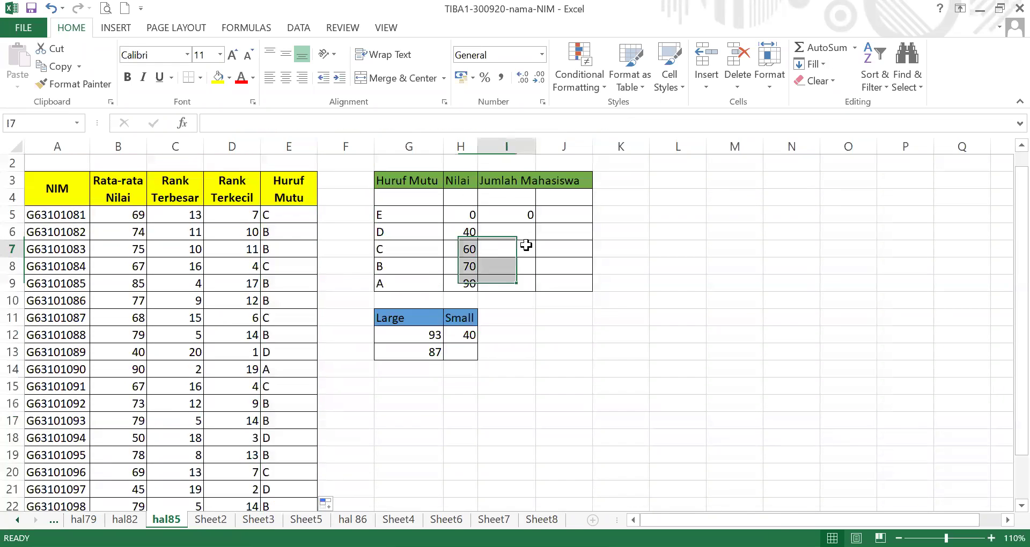
click(518, 217)
drag(535, 223, 533, 235)
click(529, 232)
click(395, 230)
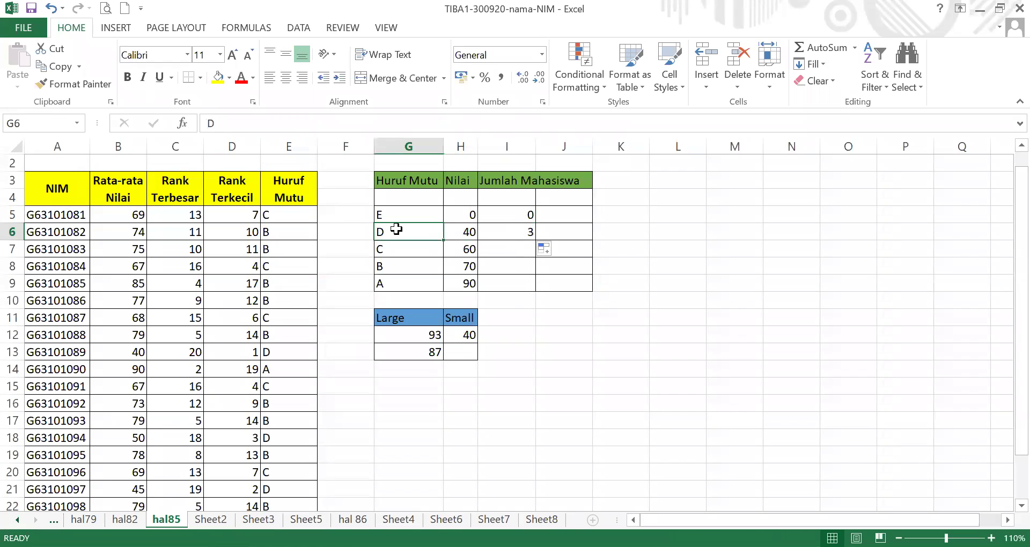
click(504, 232)
drag(310, 124, 299, 125)
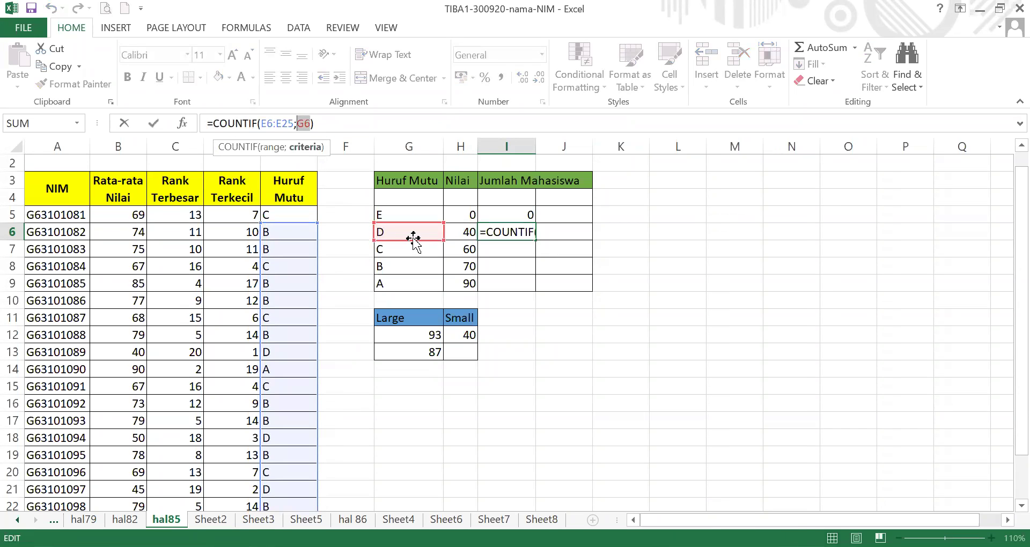
key(Return)
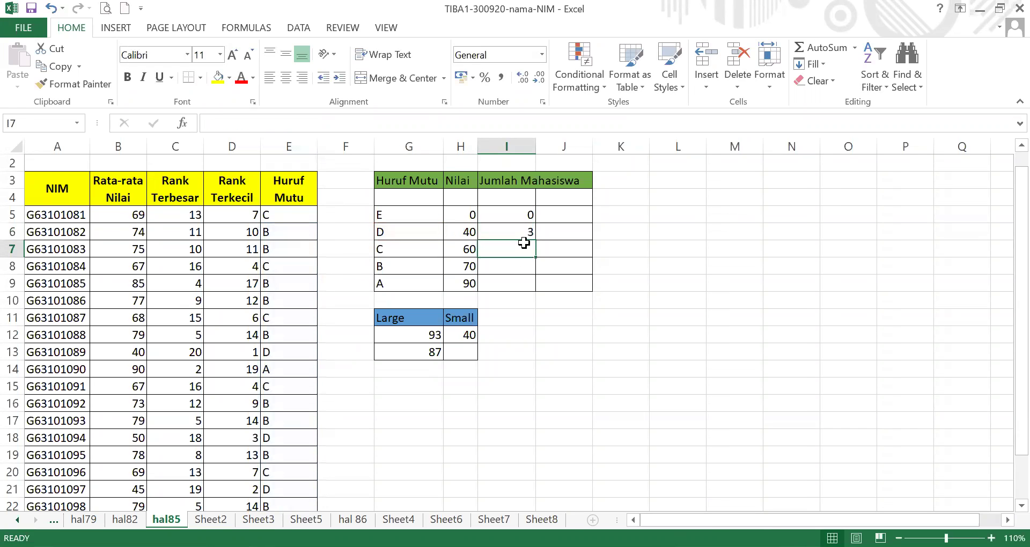
Fill the COUNTIF formula from I6 down to I9 and inspect the formula in I9.
click(527, 232)
drag(535, 239, 536, 287)
click(531, 284)
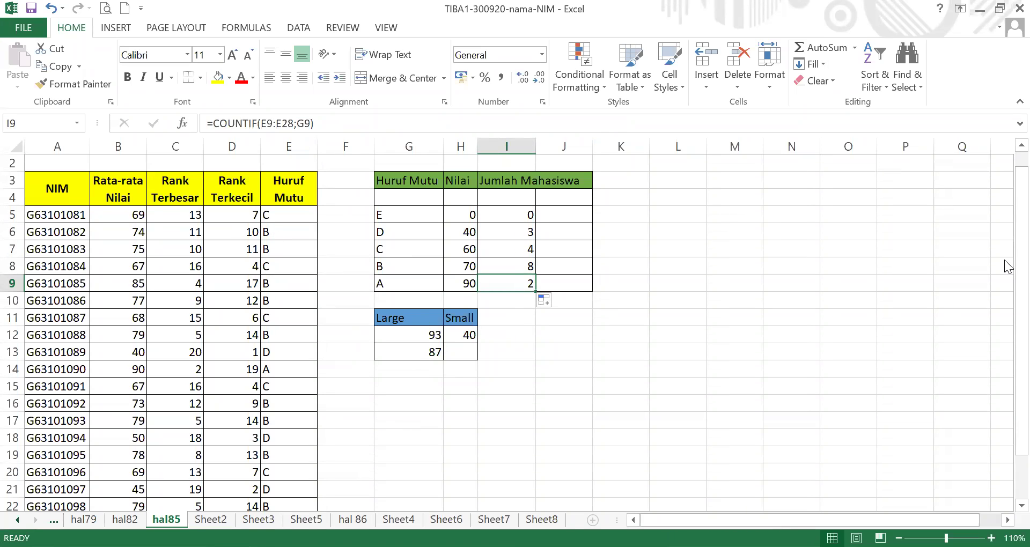
mouse_move(1016, 270)
mouse_down()
mouse_move(1006, 255)
mouse_move(1014, 268)
mouse_up()
click(539, 546)
drag(1005, 376, 1006, 338)
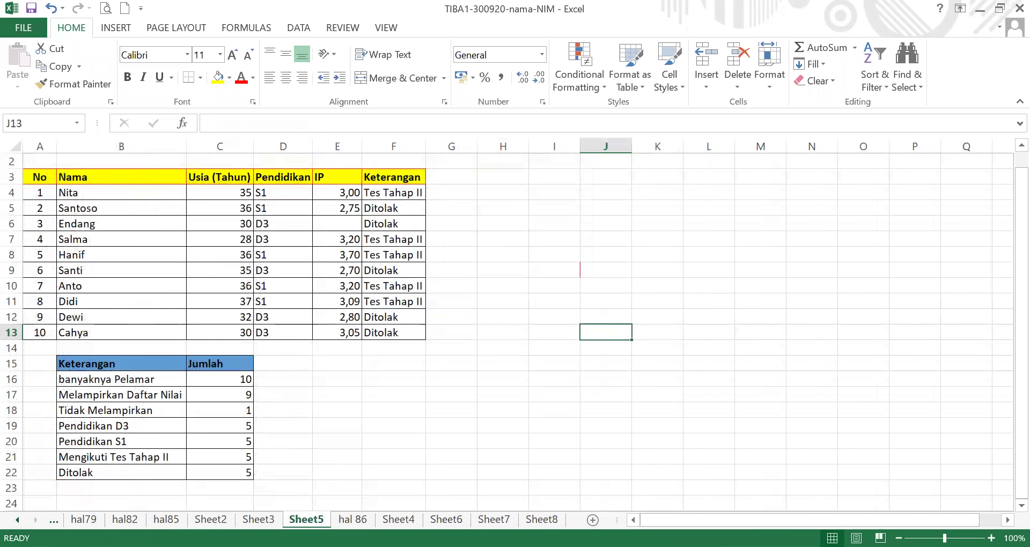
Clear the existing AND, OR and Kelulusan results in F5:H14 on Sheet6.
click(399, 520)
click(447, 519)
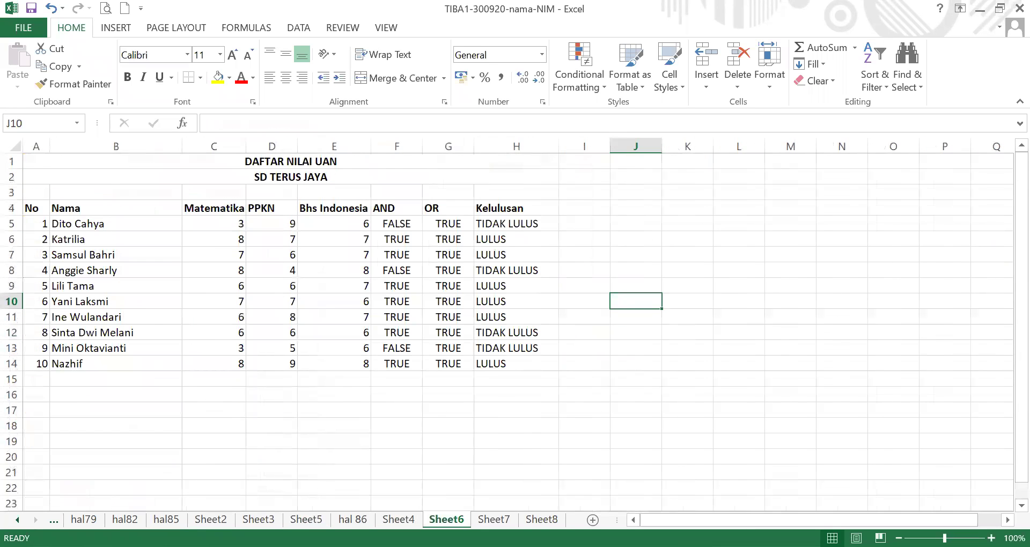
click(396, 225)
drag(466, 235, 524, 363)
key(Delete)
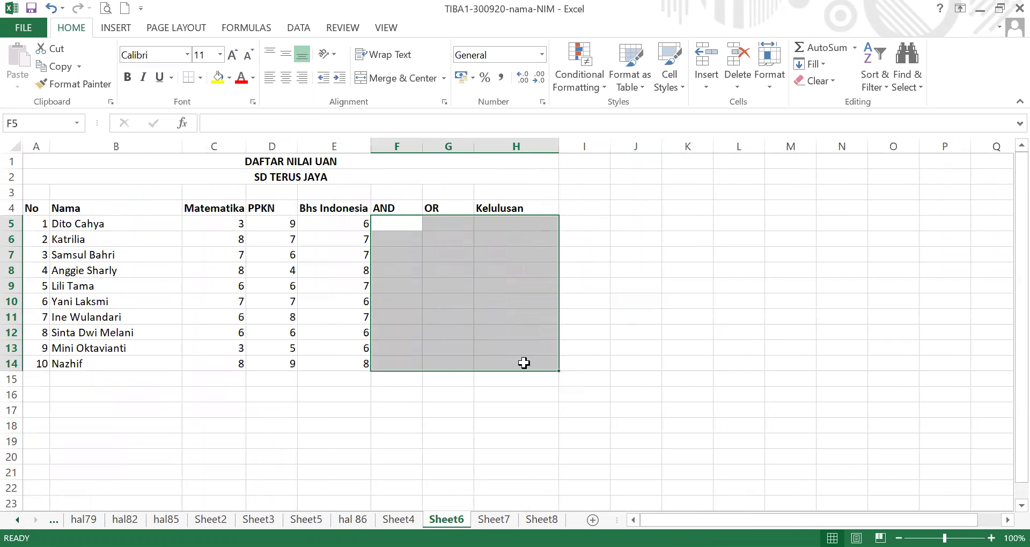
click(504, 394)
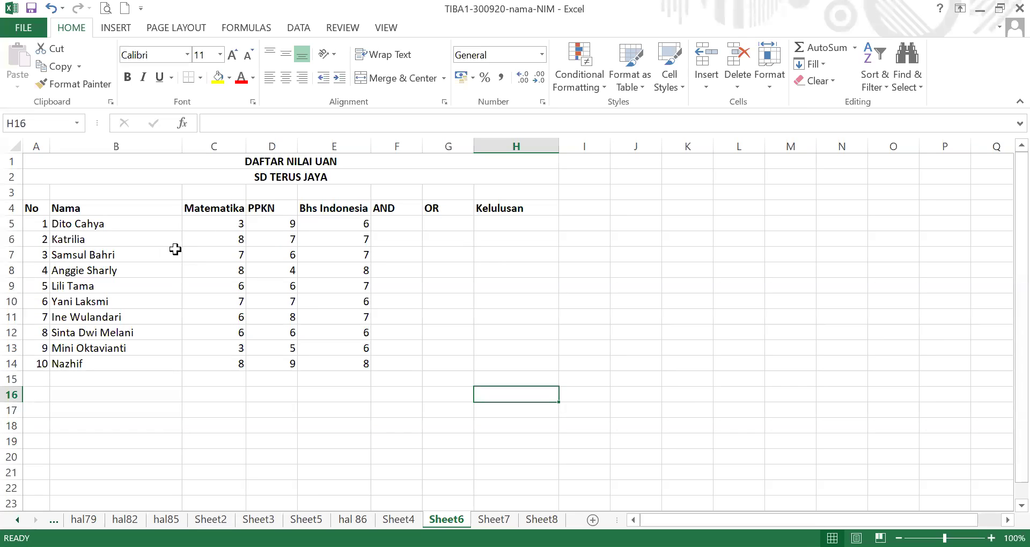
Examine the Nama list, the three subject columns, and the row 5 scores relevant to the AND column.
drag(95, 224, 96, 234)
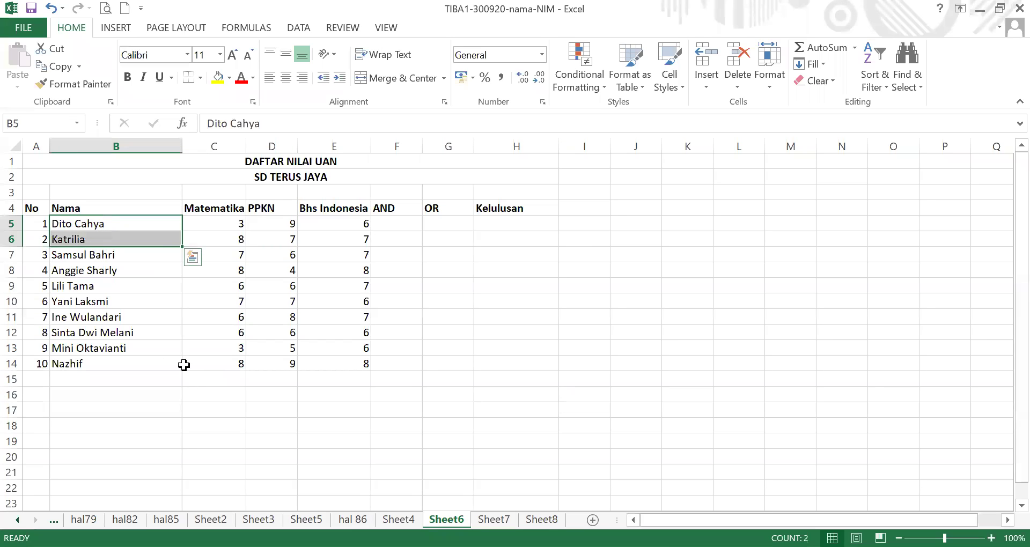
click(161, 363)
click(226, 211)
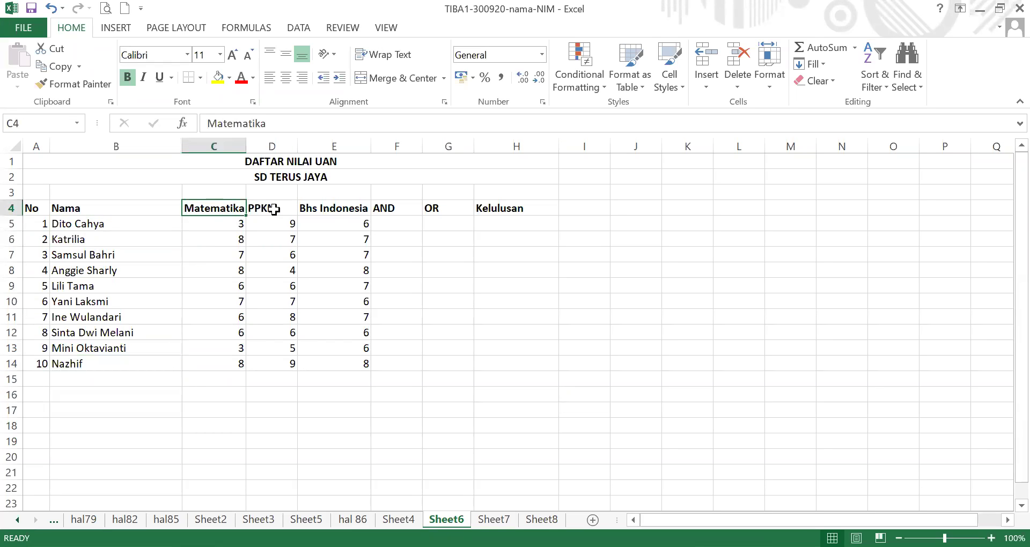
click(274, 211)
click(334, 211)
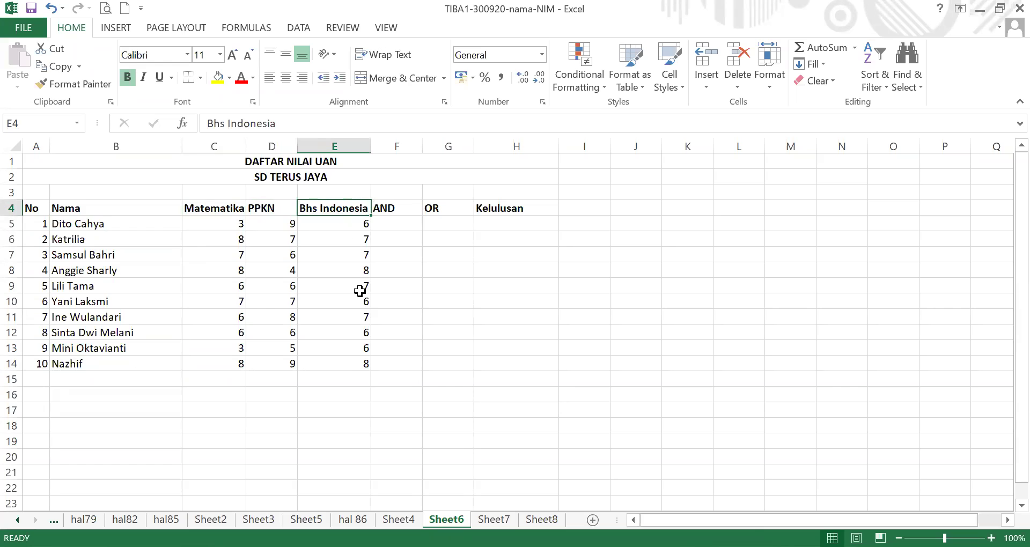
click(394, 208)
click(392, 223)
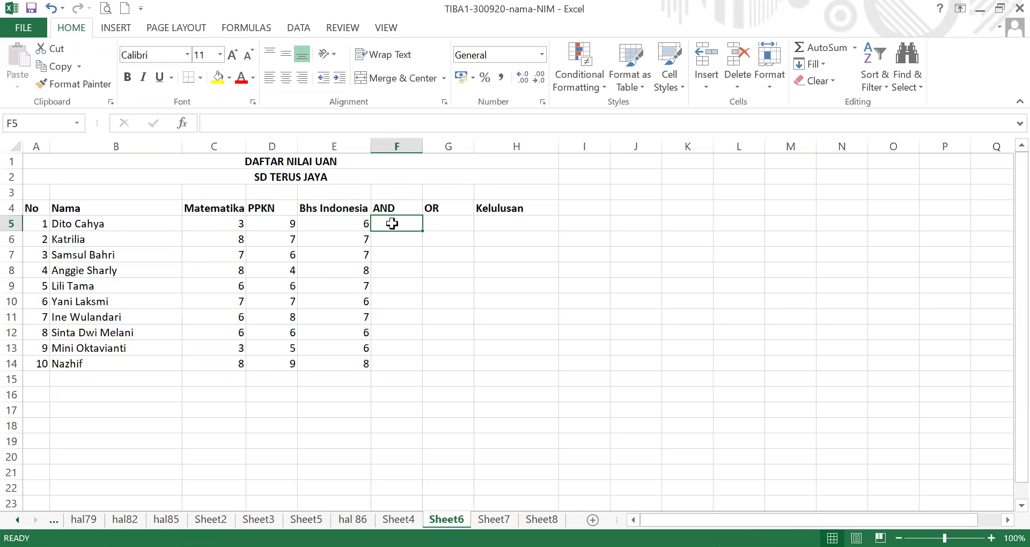
click(226, 225)
click(262, 224)
click(347, 223)
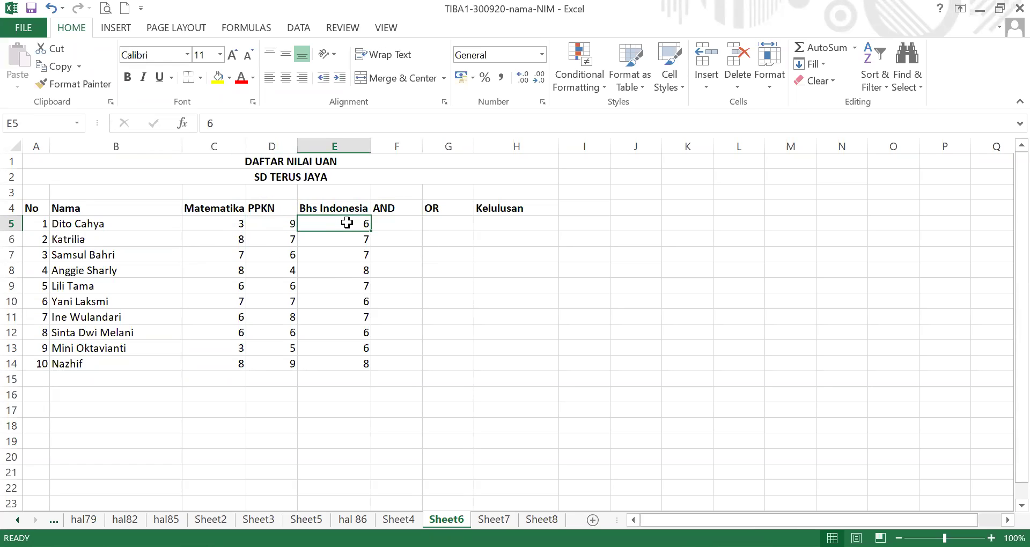
Examine the OR column and the Matematika, PPKN and Bhs Indonesia scores in row 5 it relates to.
click(448, 209)
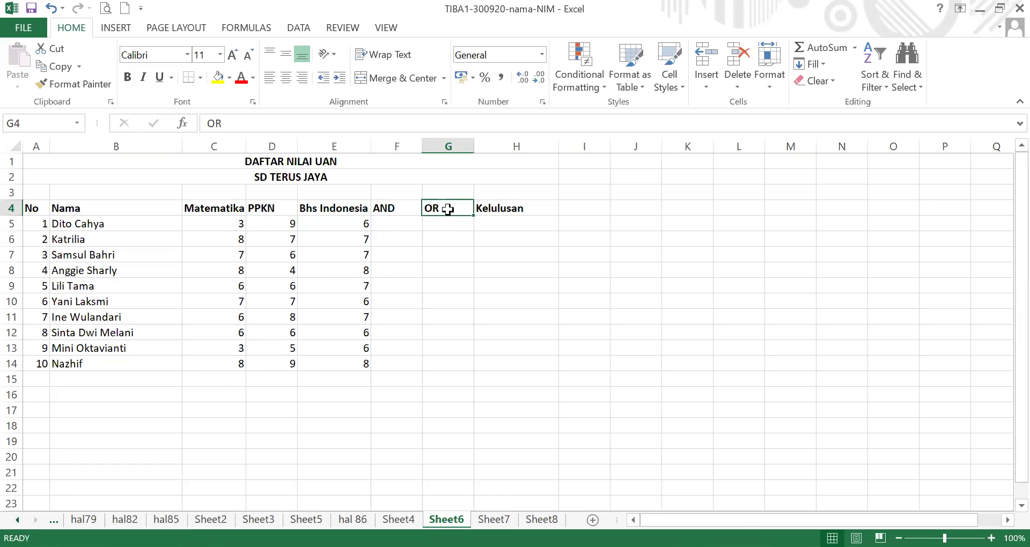
click(442, 223)
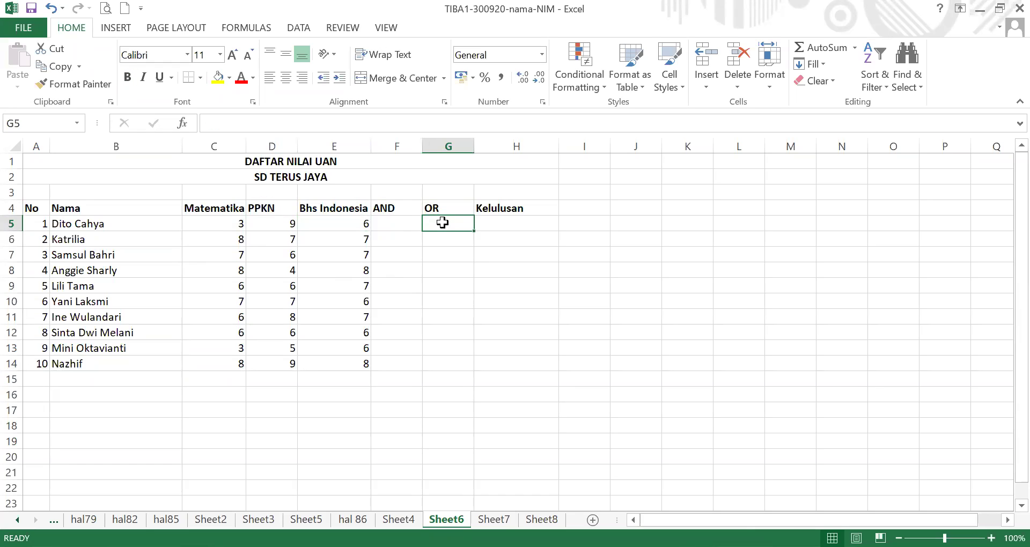
click(236, 225)
click(266, 225)
click(336, 227)
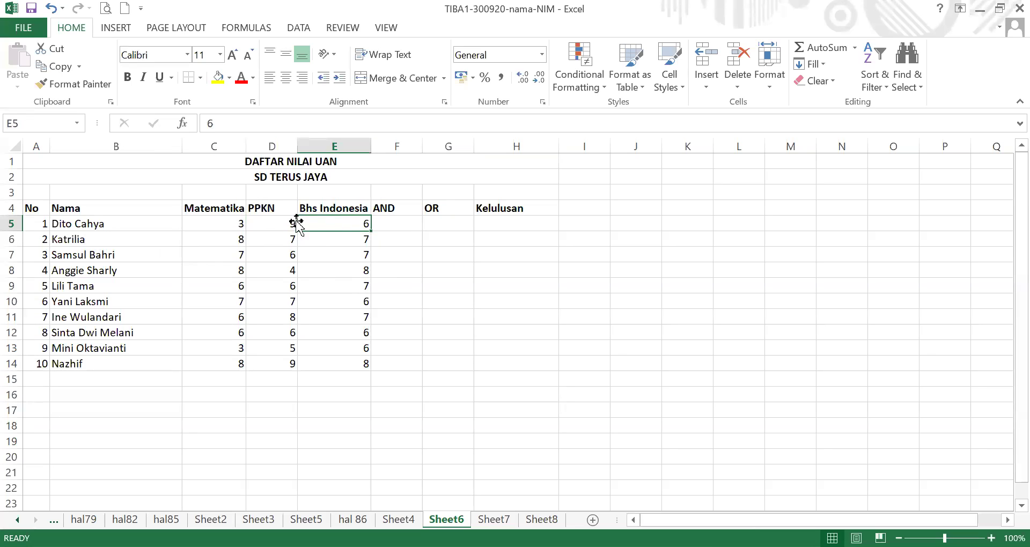
click(215, 225)
click(272, 225)
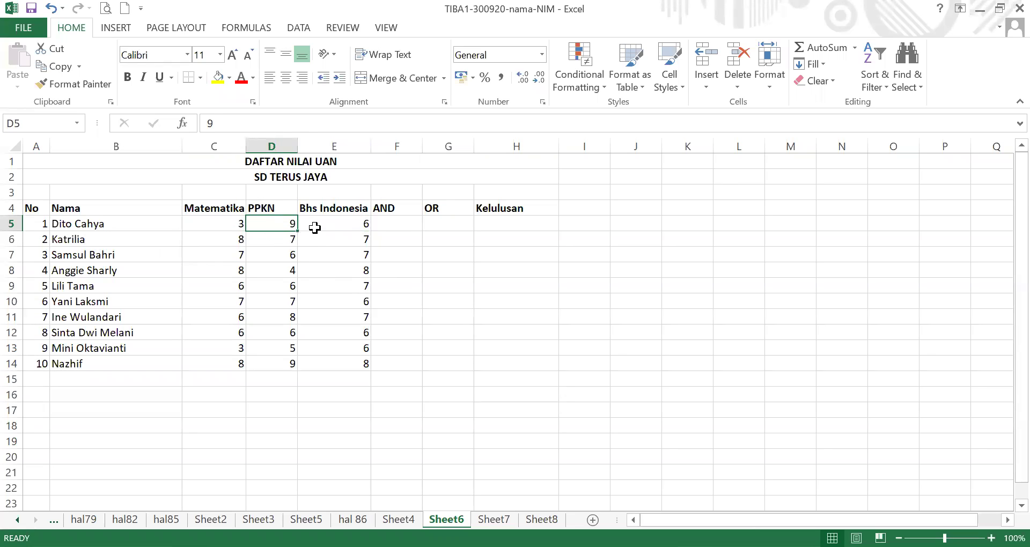
click(328, 224)
Start an AND formula in F5 with C5>5 as its first condition.
click(403, 224)
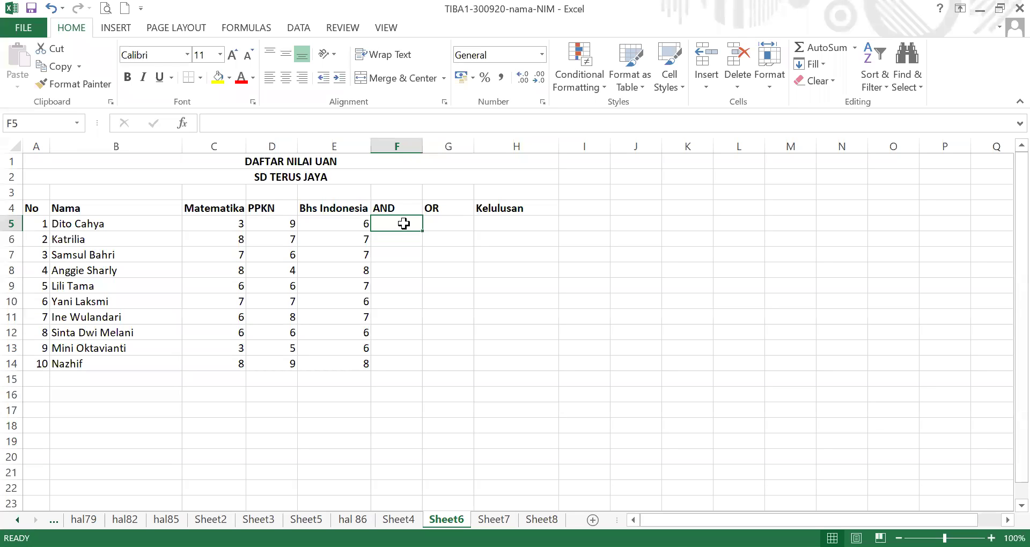
text(=)
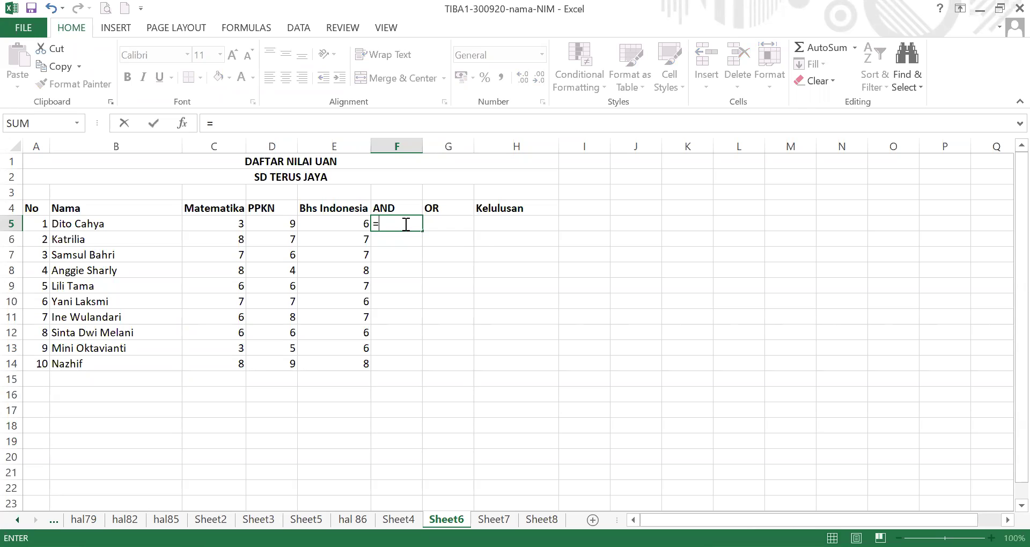
text(and)
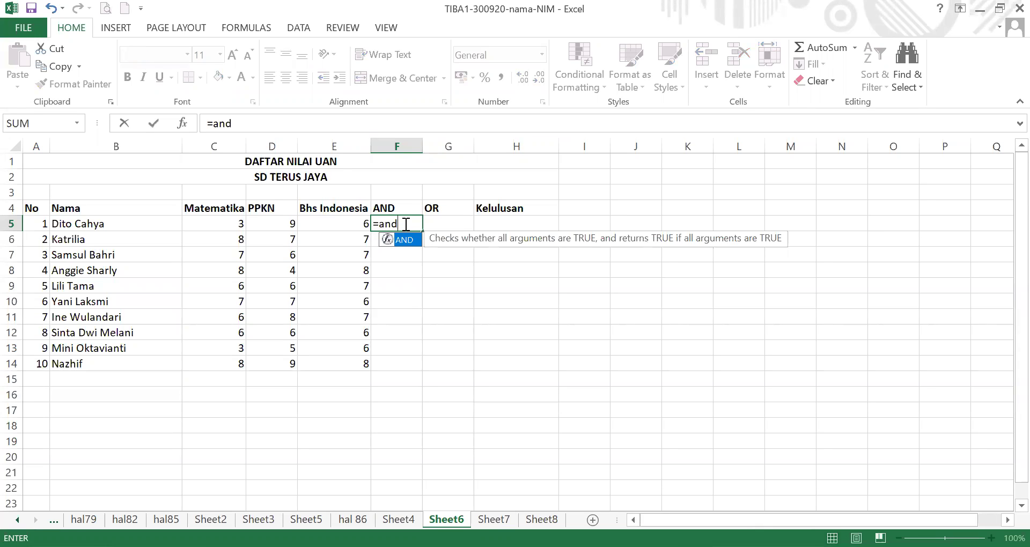
text(()
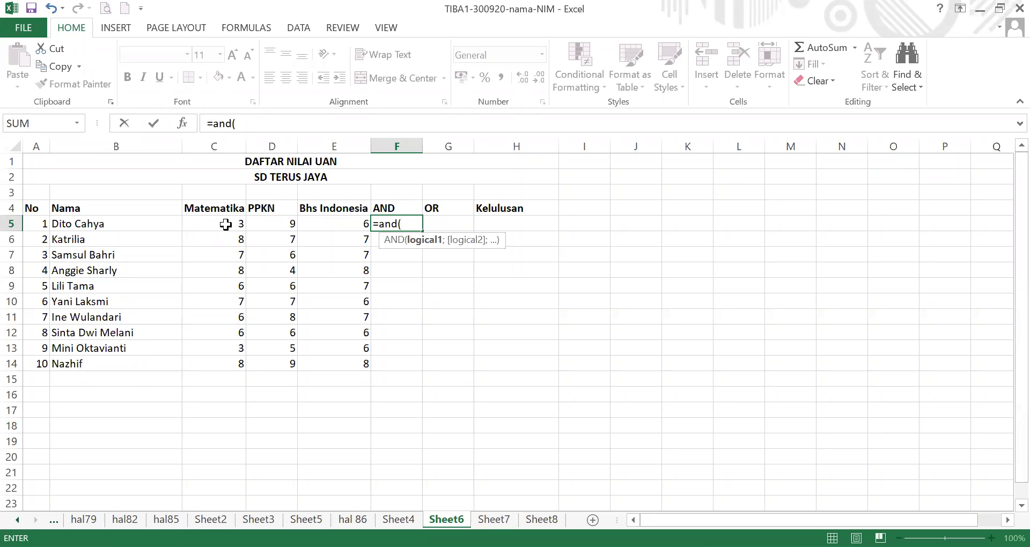
click(226, 224)
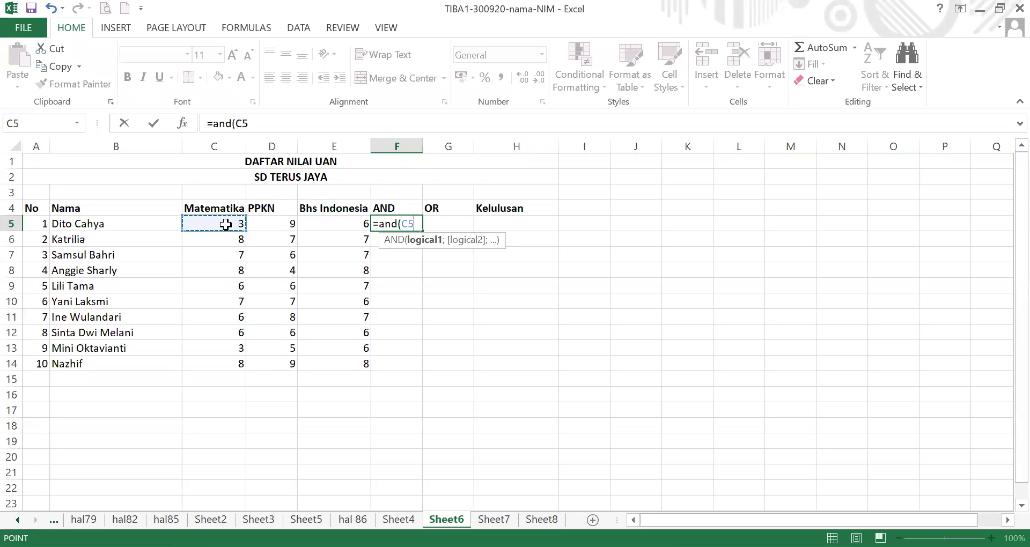
text(>5;)
Add the condition D5>5 and an E5> comparison without a number, close the AND formula and try to commit it.
click(271, 222)
text(>)
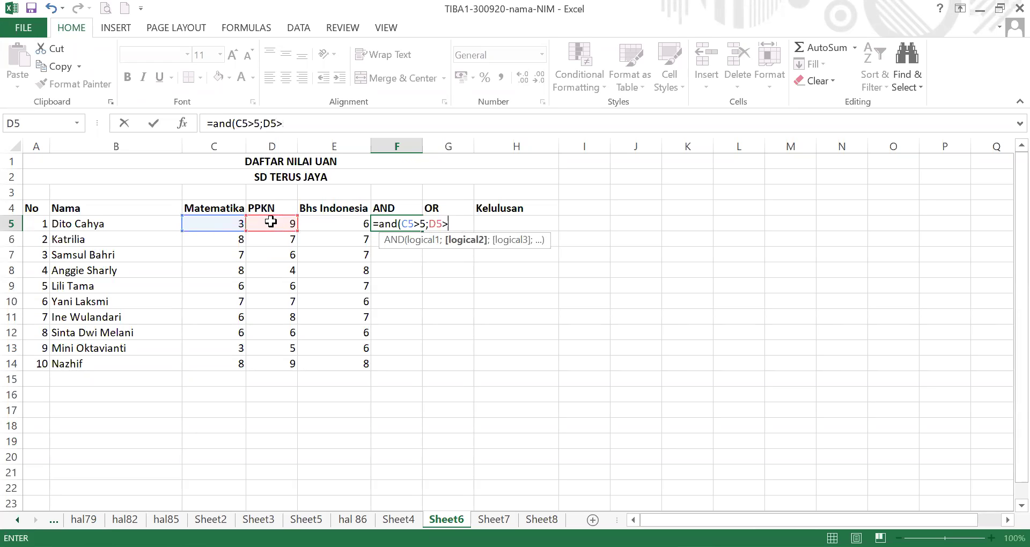
text(5;)
click(341, 223)
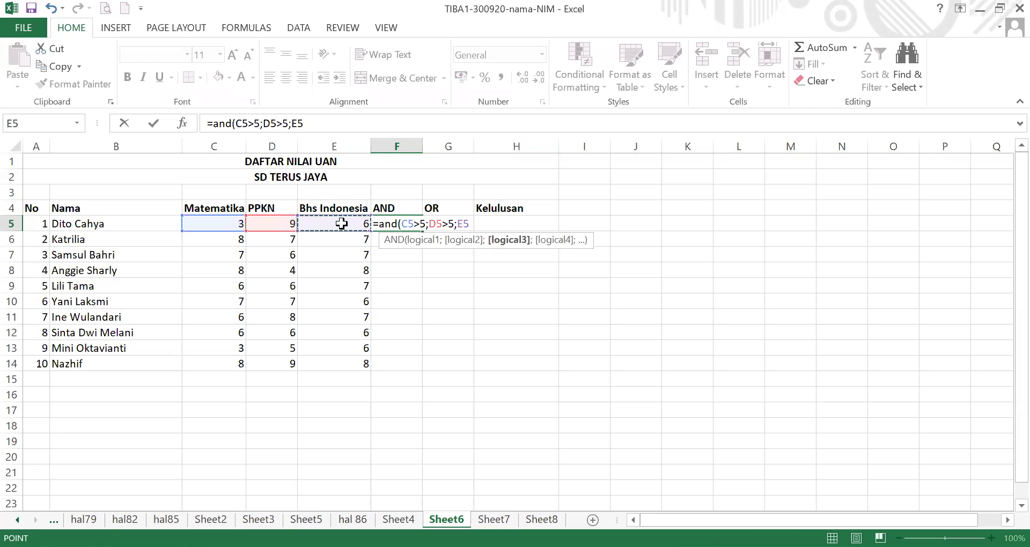
text(>))
key(Return)
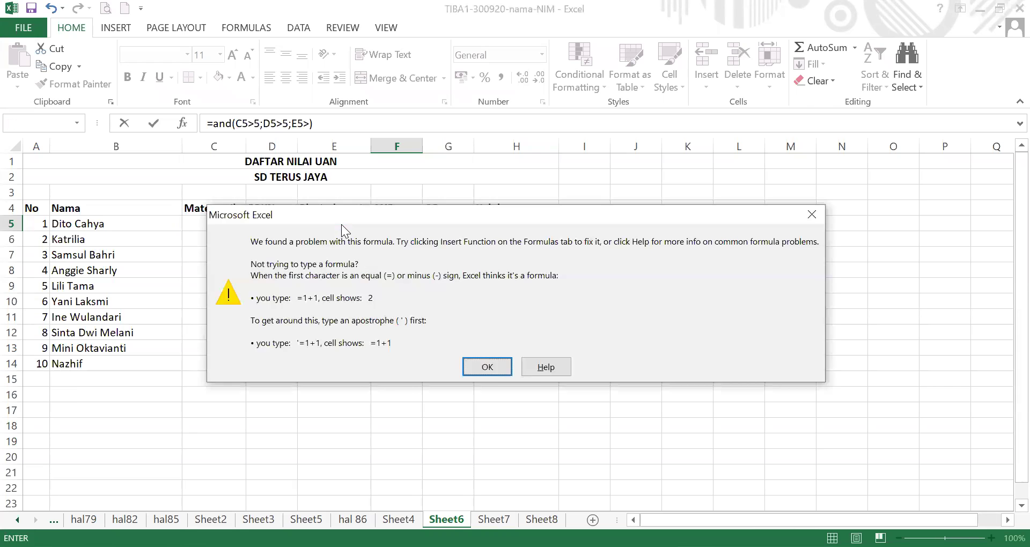
Complete the last condition of the F5 formula as E5>5 and commit the formula.
click(813, 214)
click(309, 124)
text(5)
key(Return)
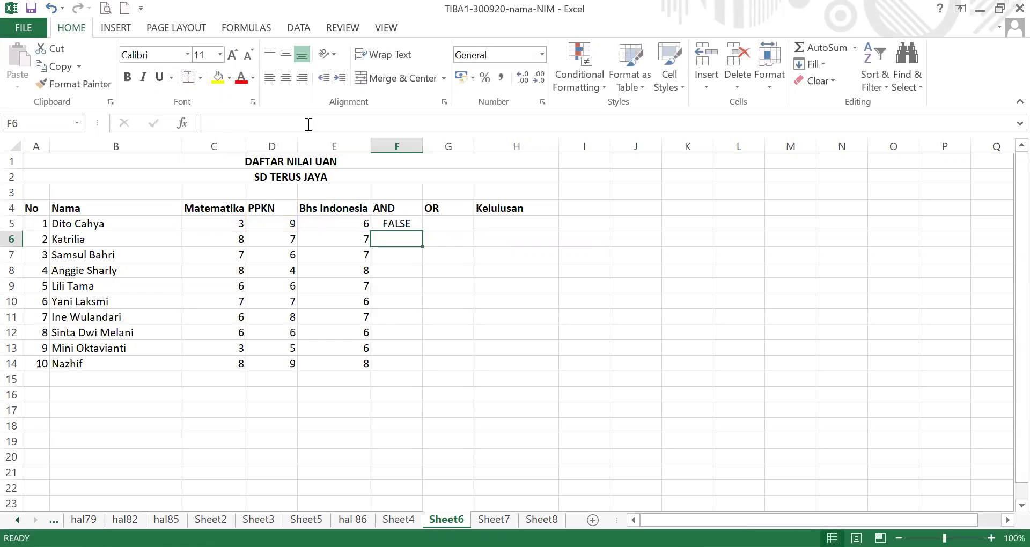
Fill the AND formula from F5 down to F14.
click(401, 226)
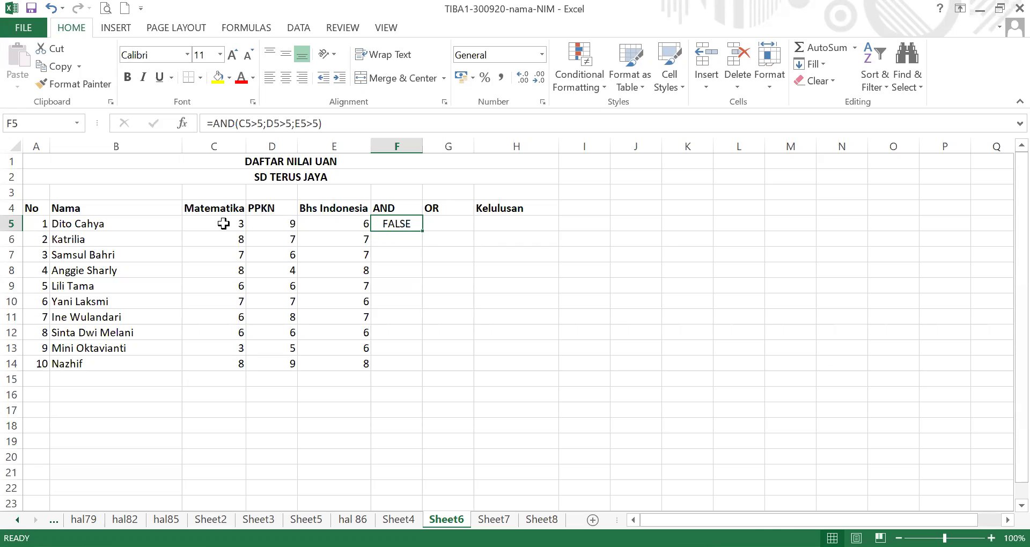
click(401, 239)
click(398, 224)
drag(421, 231, 418, 374)
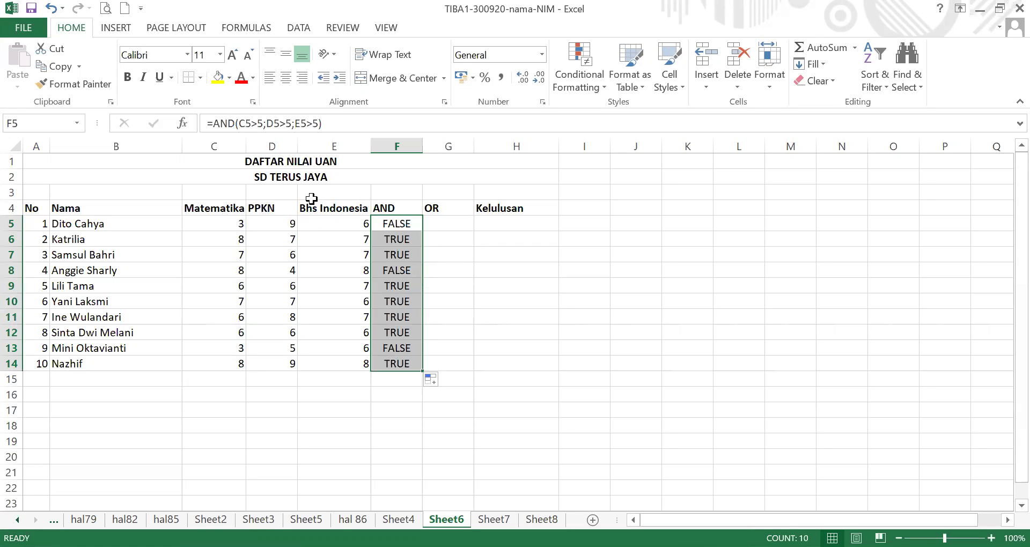
Examine the AND results in F8 and F6 and compare row 6 with its three subject scores.
click(409, 273)
click(405, 240)
click(235, 239)
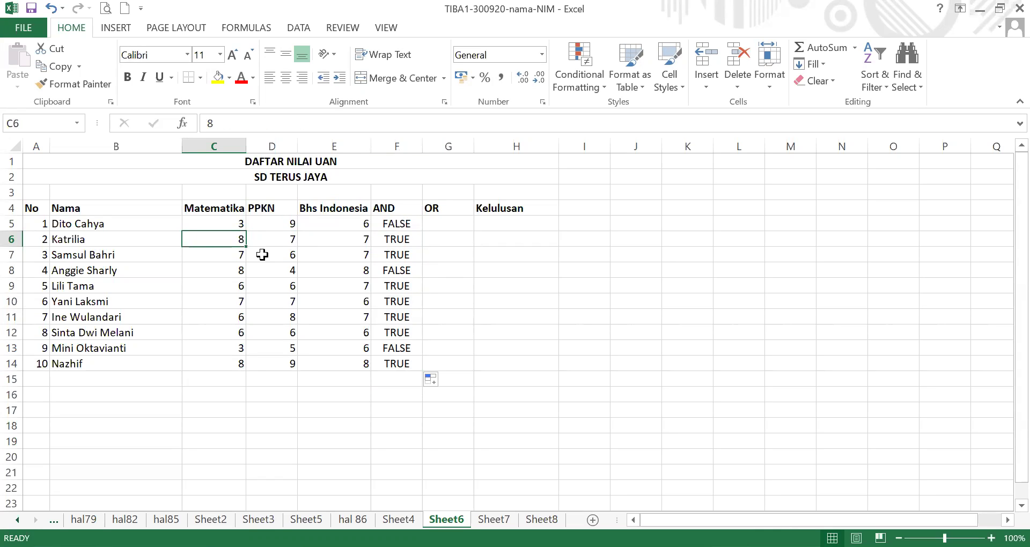
click(272, 238)
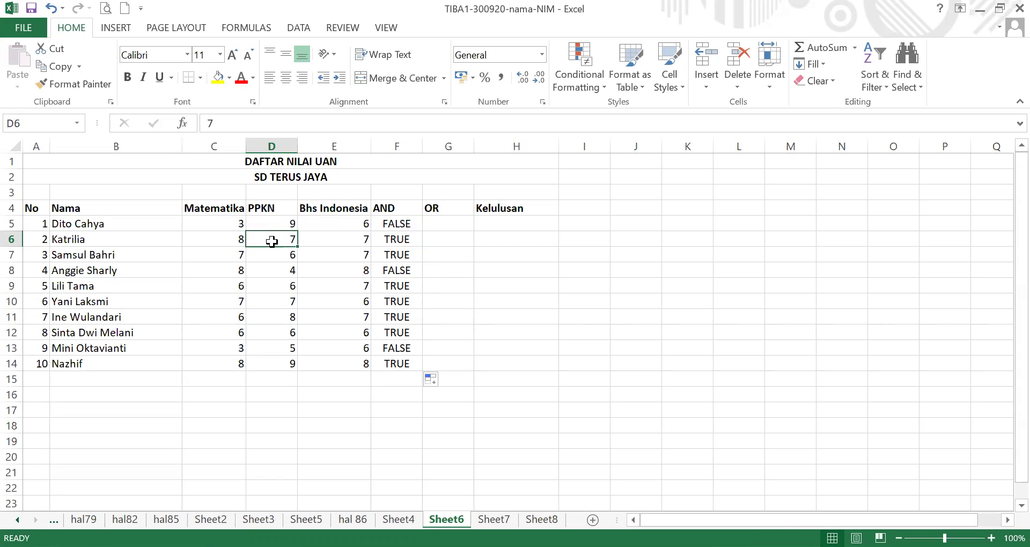
click(335, 243)
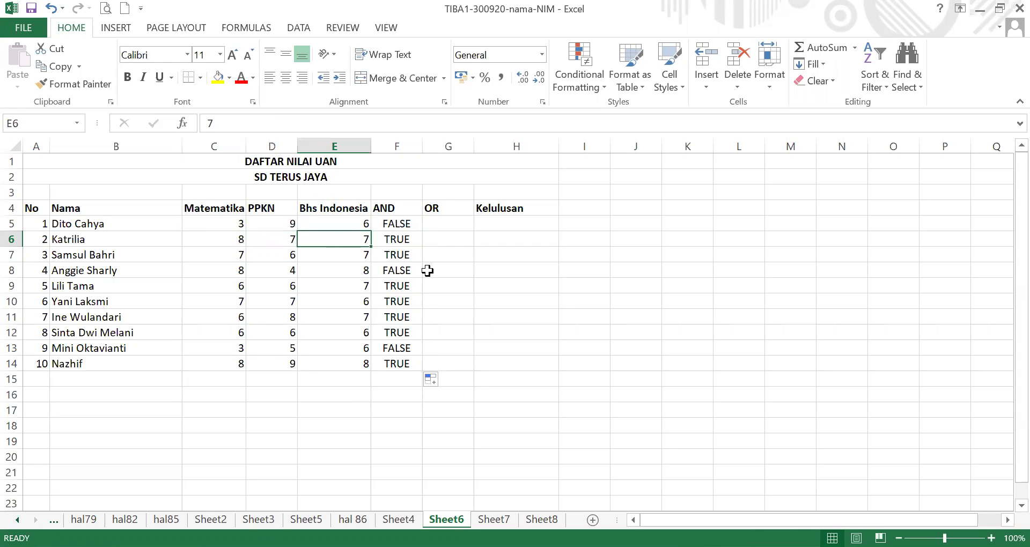
Enter an OR formula in G5 that tests C5>5, D5>5 and E5>5.
click(459, 221)
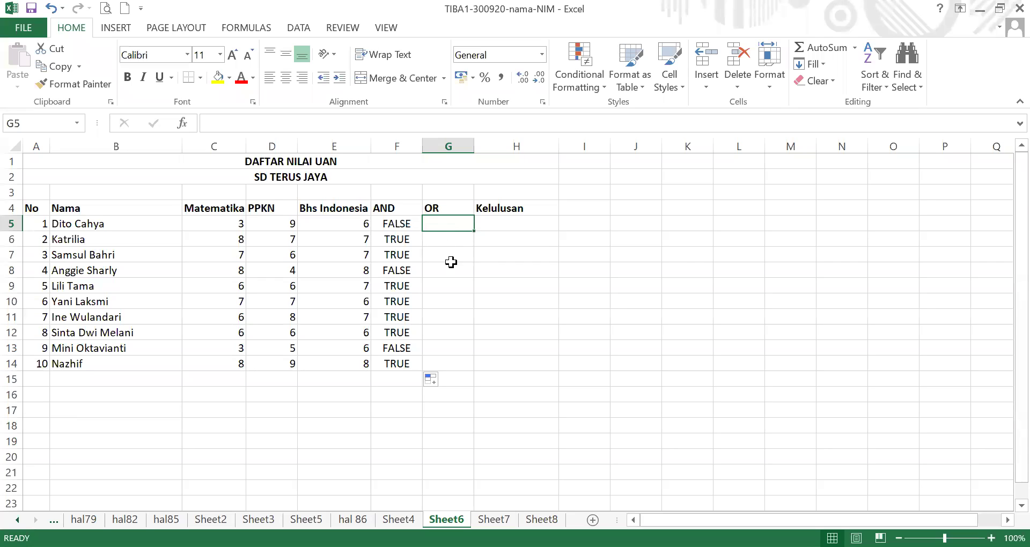
text(=)
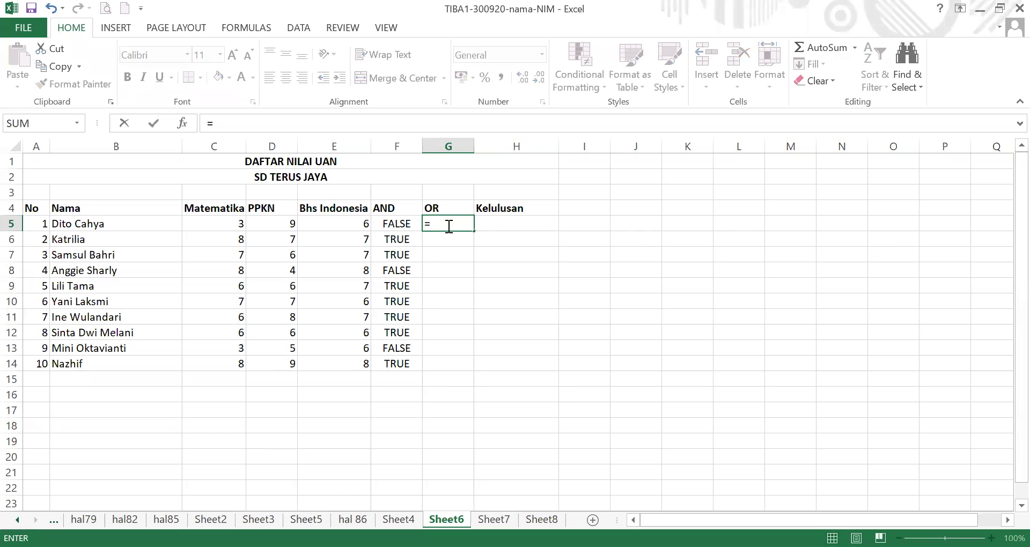
text(or()
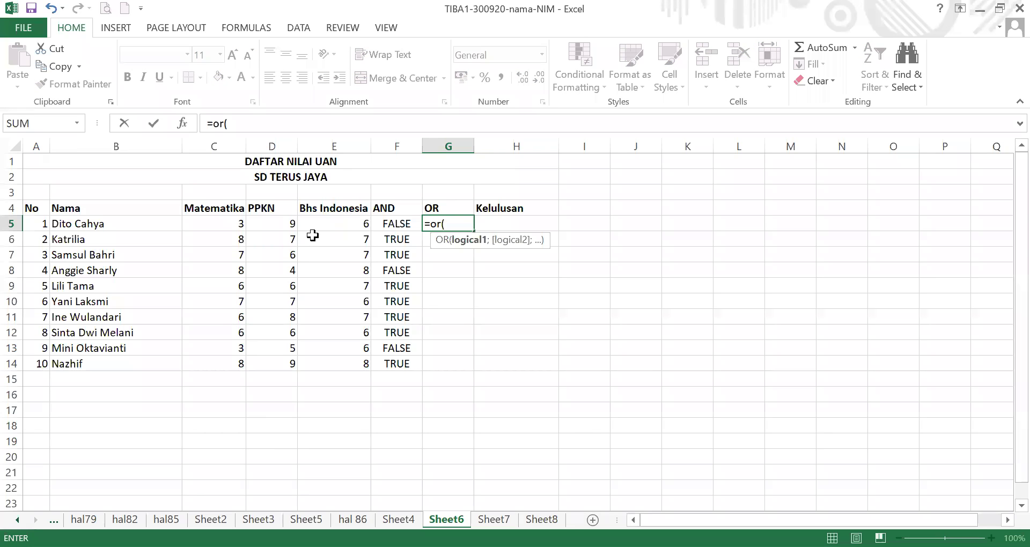
click(233, 226)
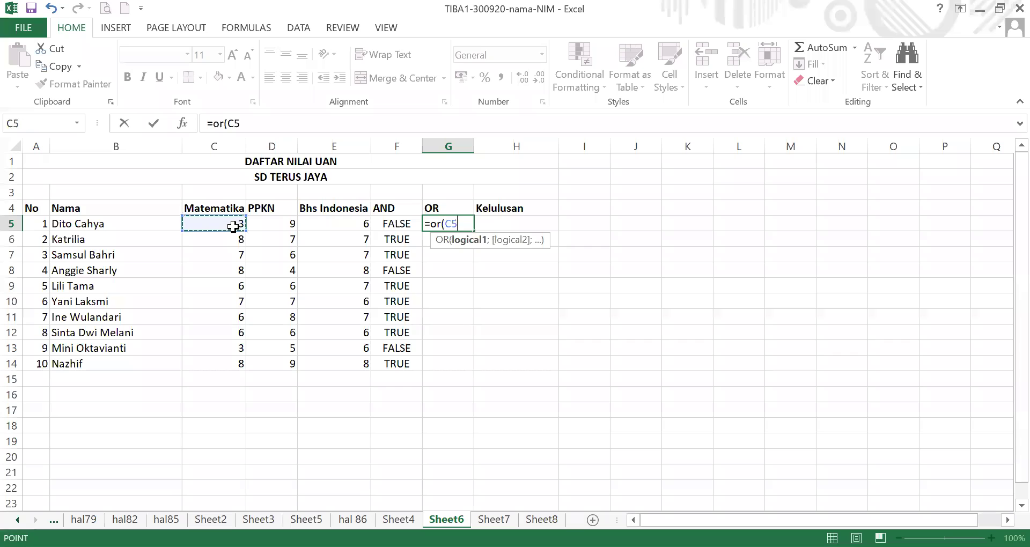
text(>5;)
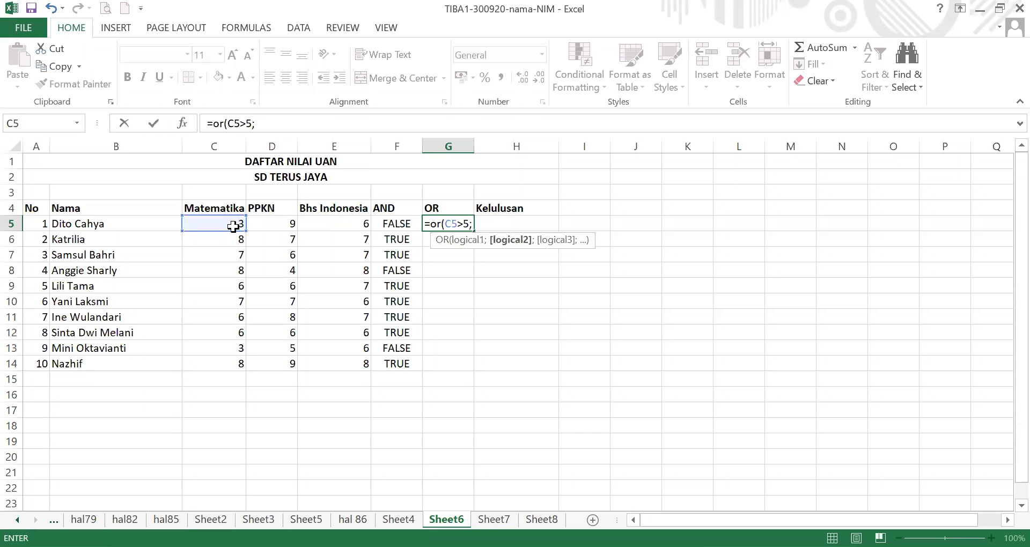
click(264, 224)
text(>5)
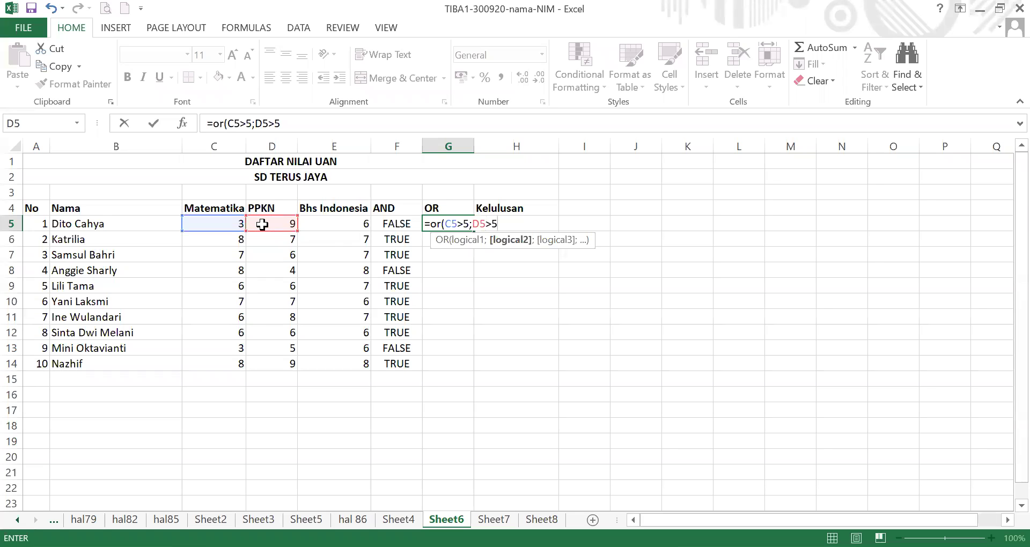
text(;)
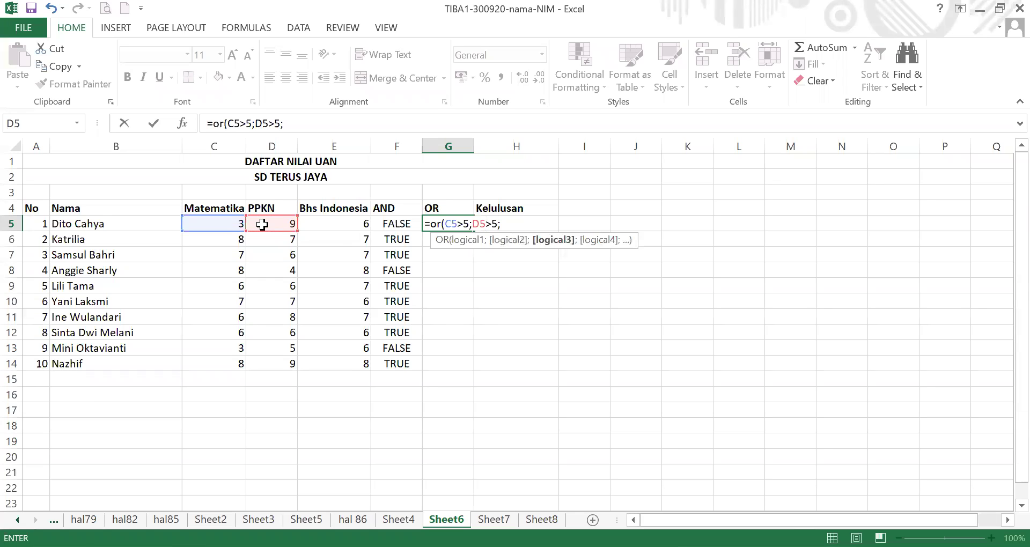
click(335, 224)
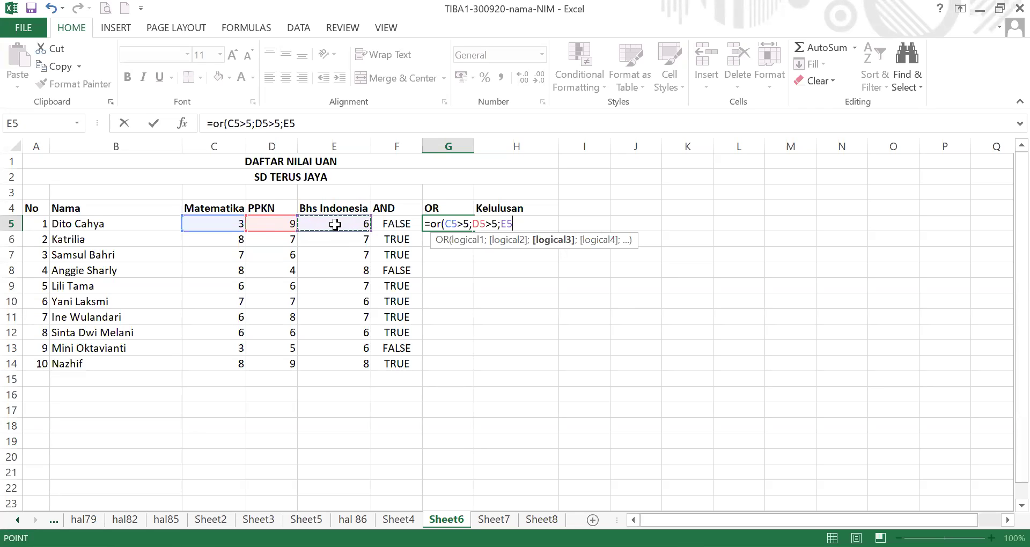
text(>5))
key(Return)
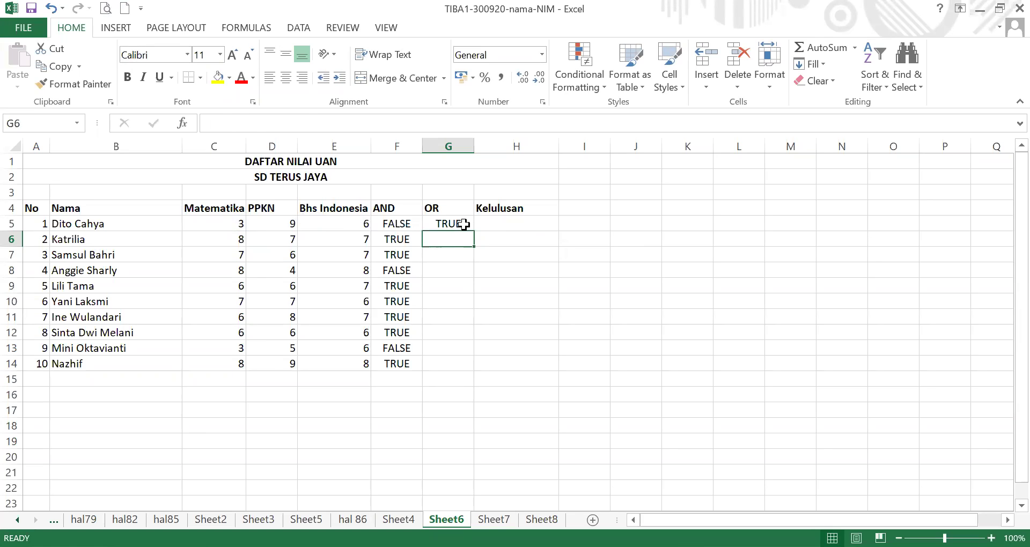
Fill the OR formula from G5 down to G14 and check the copied formula in G12.
click(447, 224)
drag(474, 232, 478, 370)
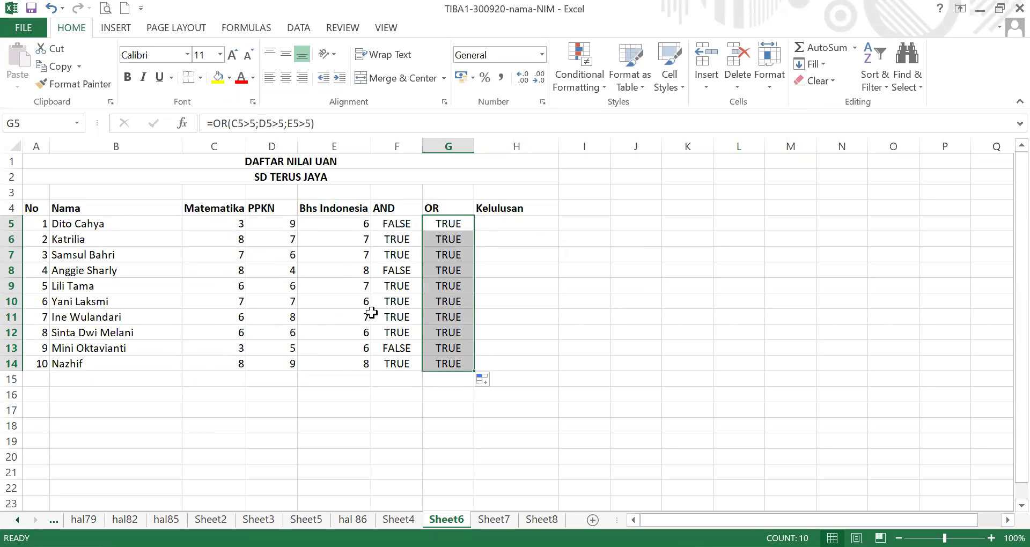
click(447, 333)
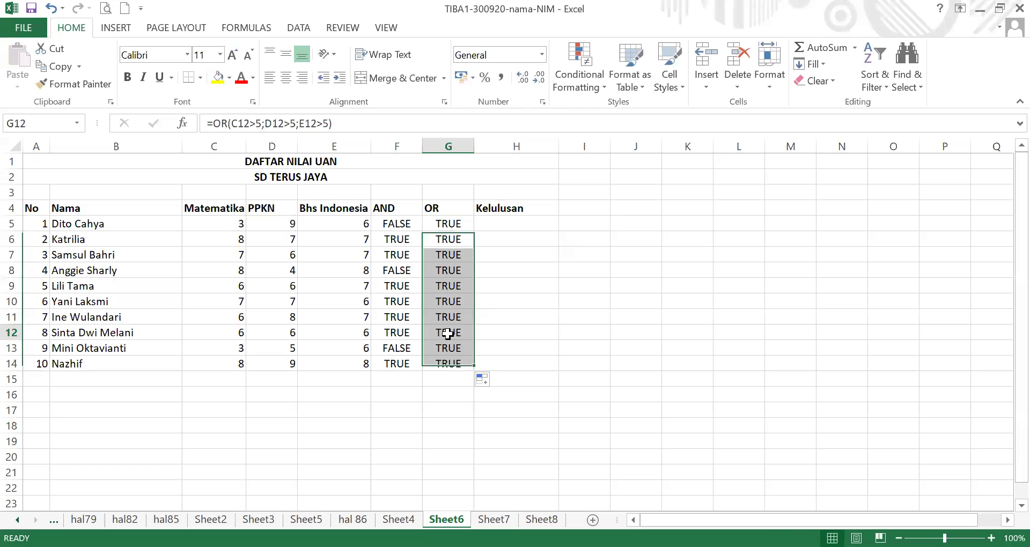
Start an IF formula in H5, the first cell of the Kelulusan column.
click(508, 222)
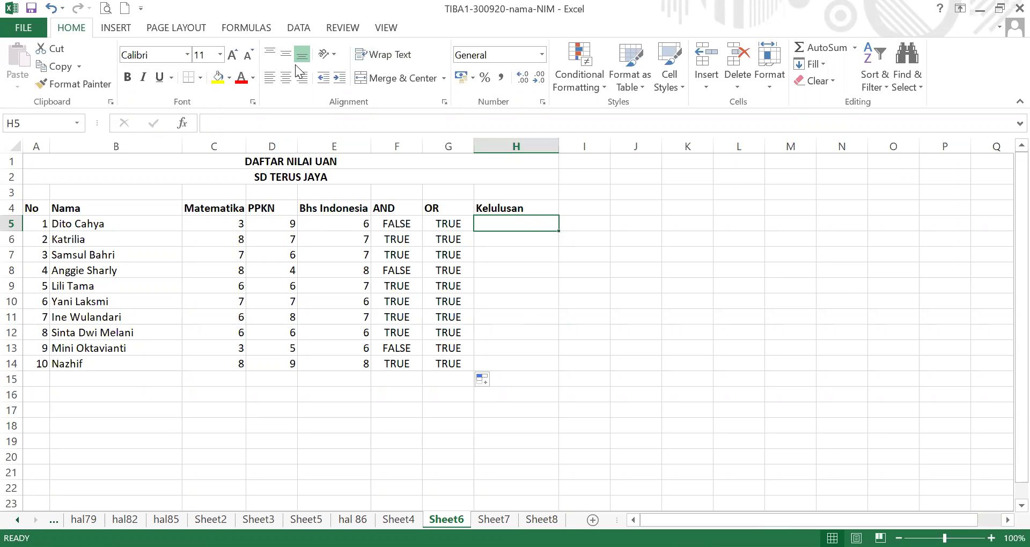
text(=)
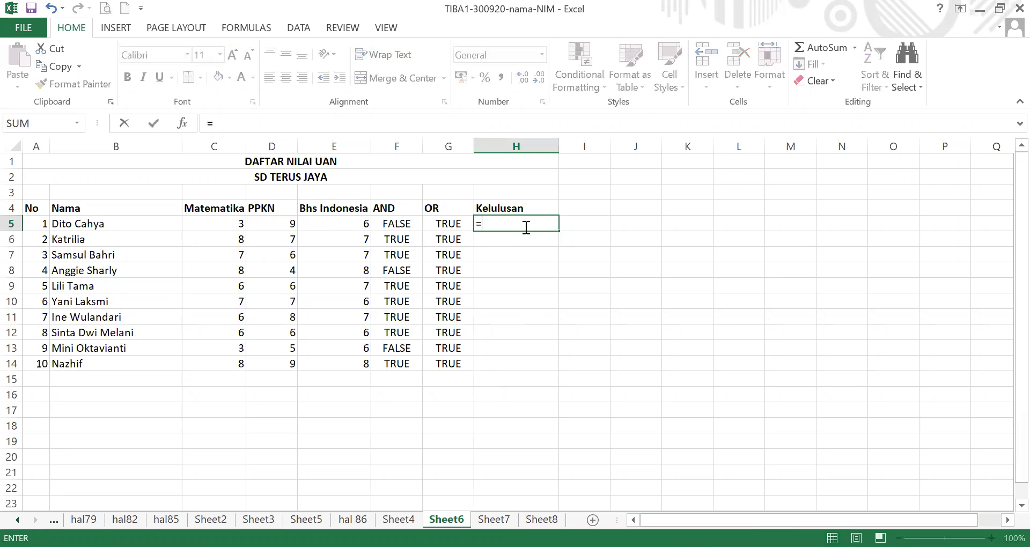
text(if)
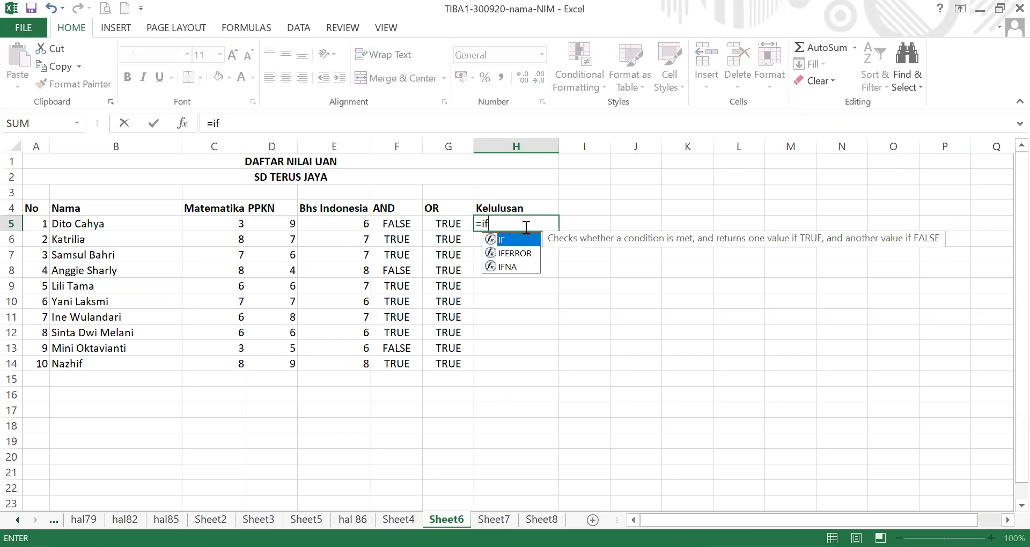
text(()
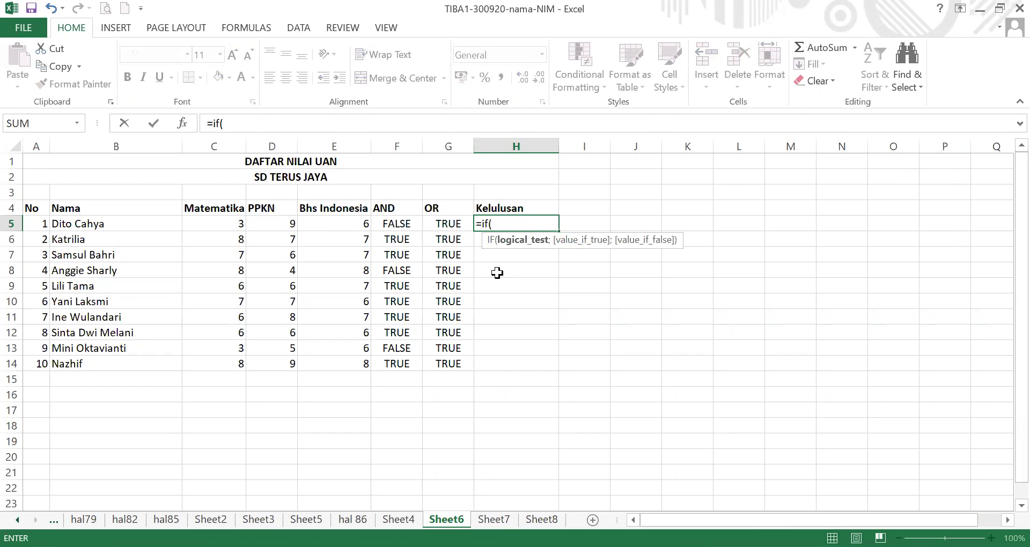
click(221, 227)
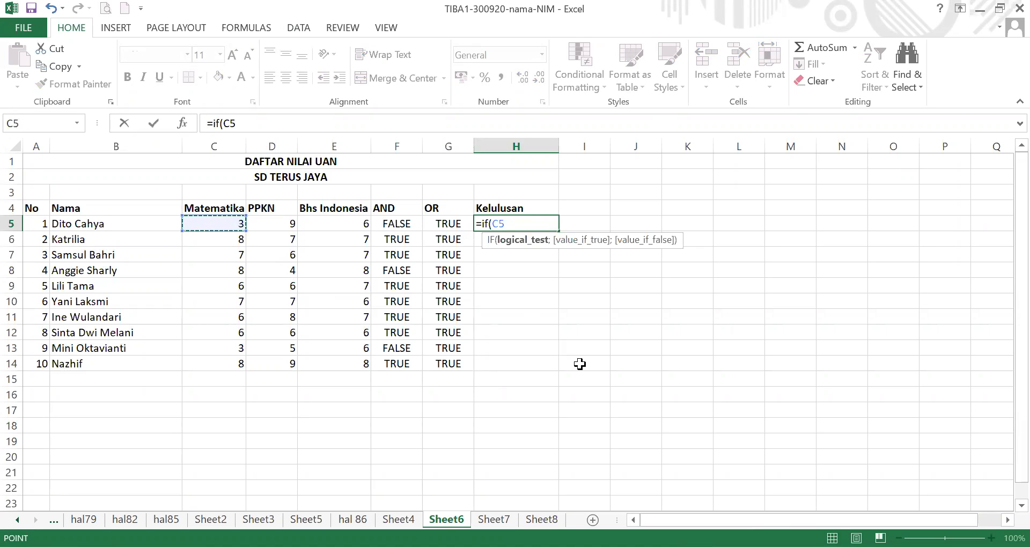
text(>5)
key(BackSpace)
key(BackSpace)
key(BackSpace)
key(BackSpace)
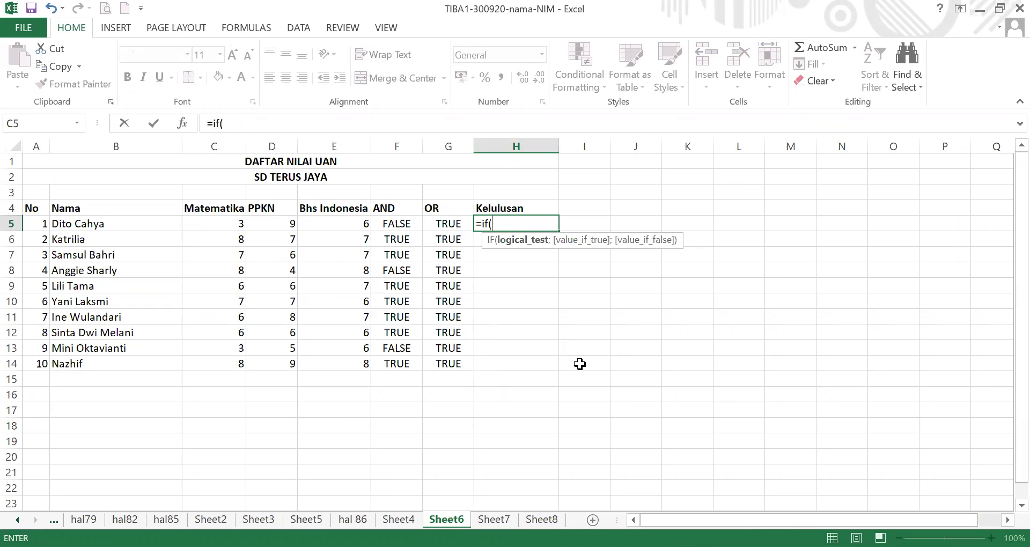
Nest an AND function as the IF test in H5 with the conditions C5>5, D5>5 and E5>5.
text(and)
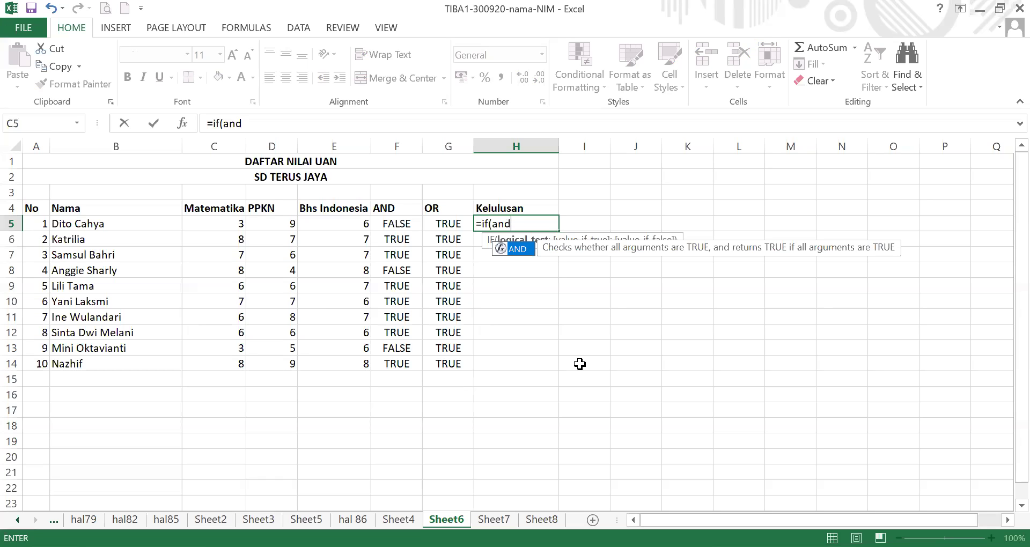
text(()
click(234, 222)
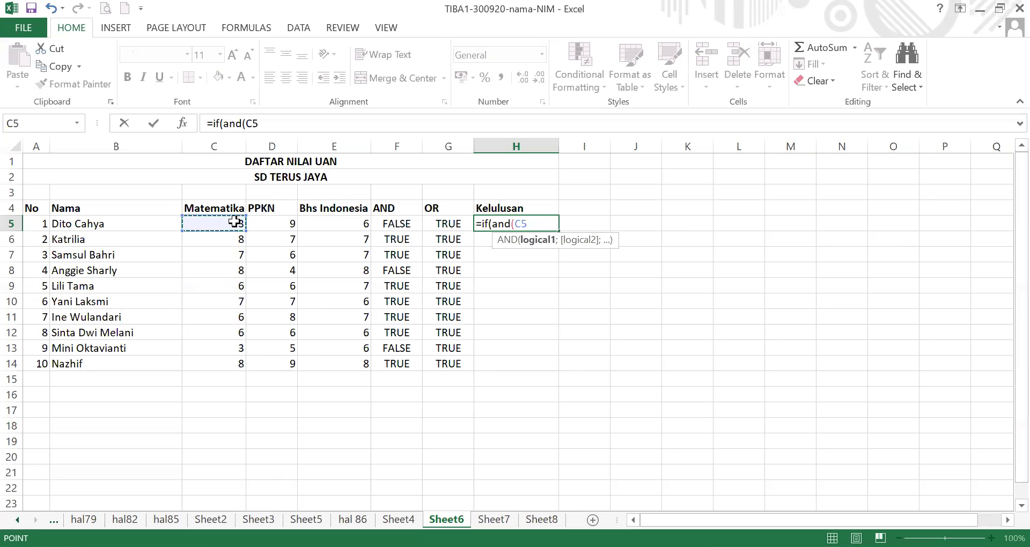
text(>5;)
click(273, 225)
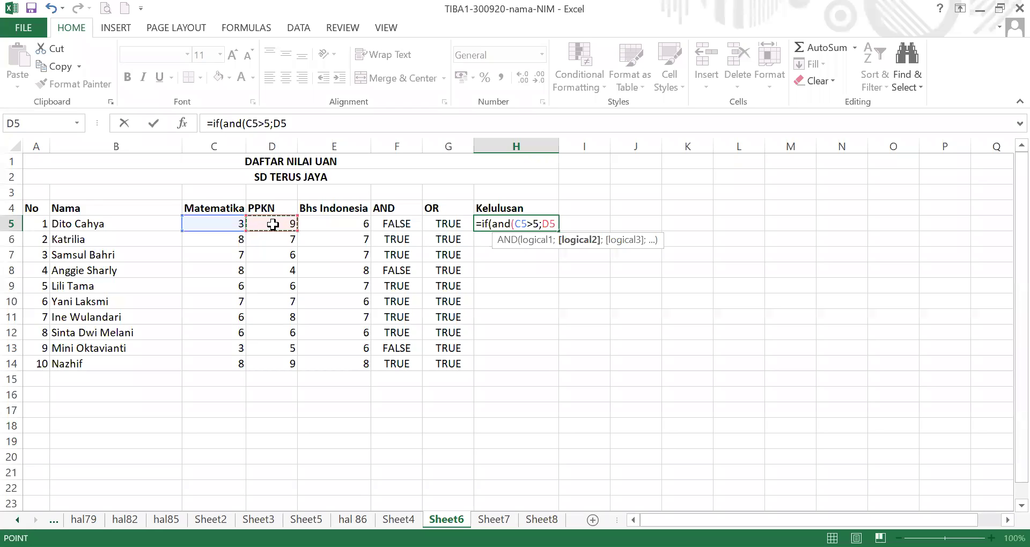
text(>5;)
click(332, 226)
text(>5;E5>5)
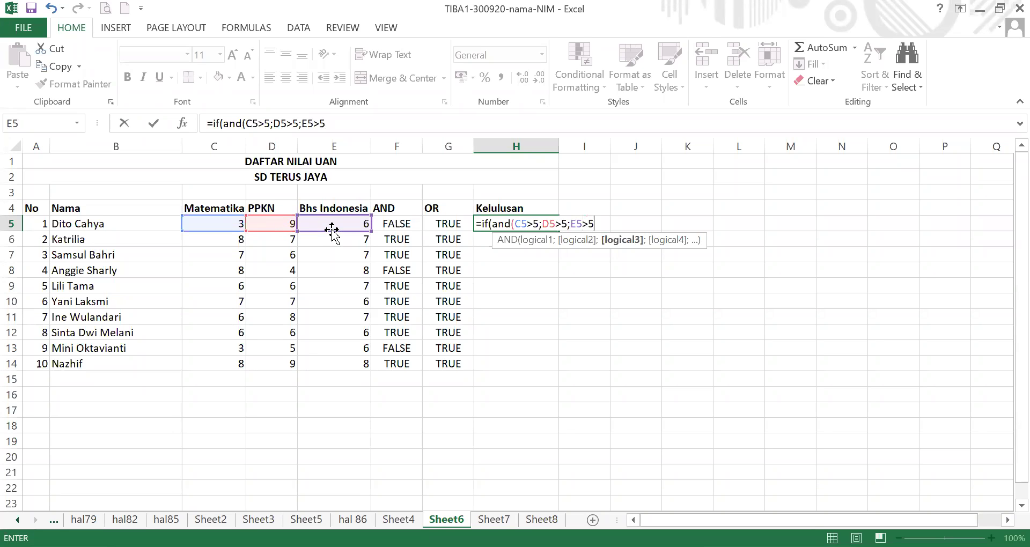
Add AVERAGE(C5:E5)>6 as the fourth condition of the AND test in H5.
text(;)
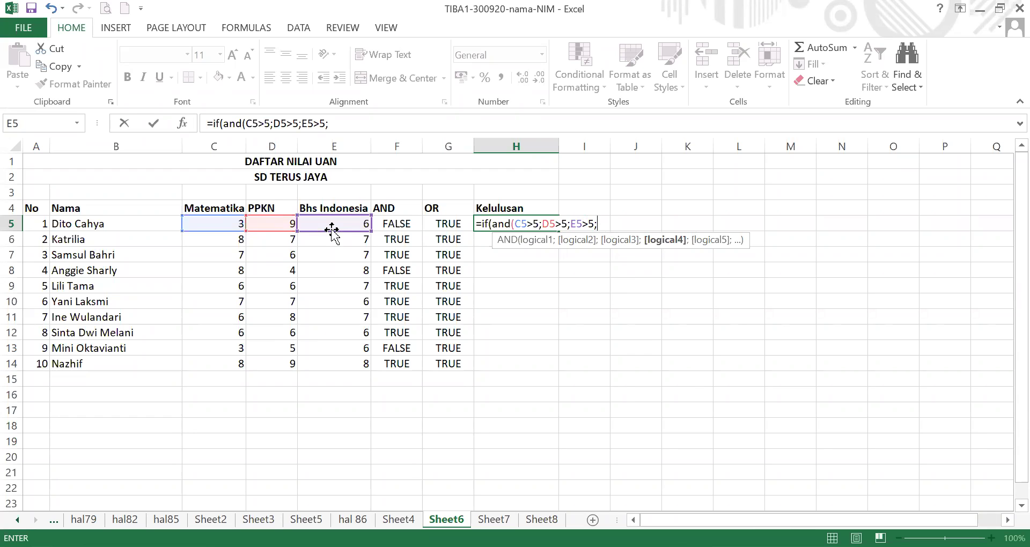
text(average)
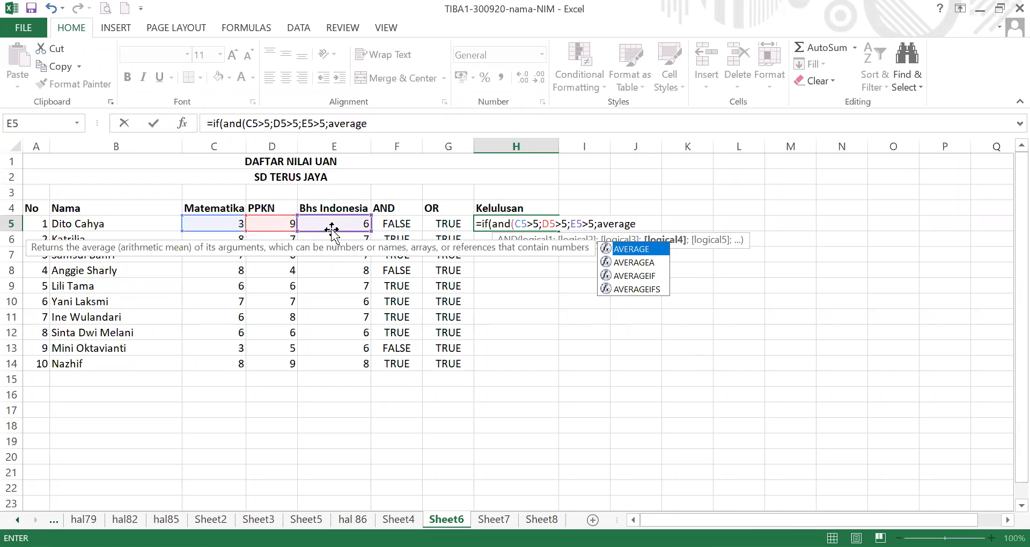
text(()
drag(236, 224, 341, 228)
text())
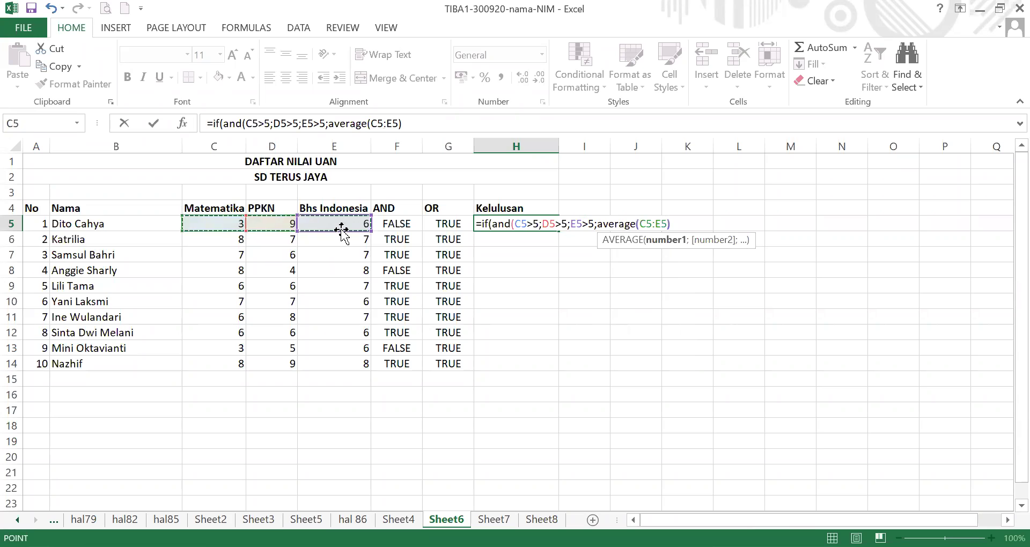
text(>6)
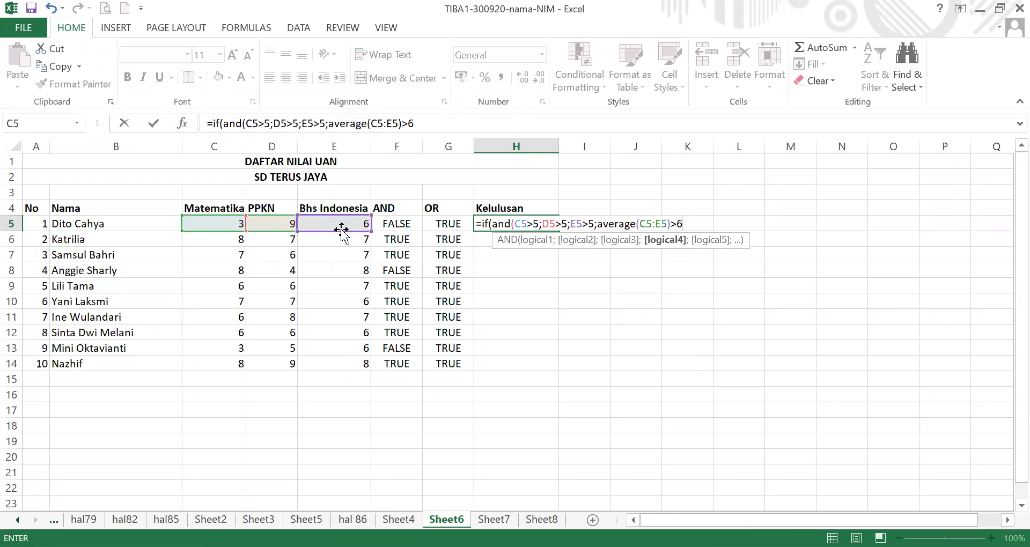
Add the results "LULUS" and "TIDAK LULUS" to the H5 formula, try to commit it and dismiss the error.
text(;)
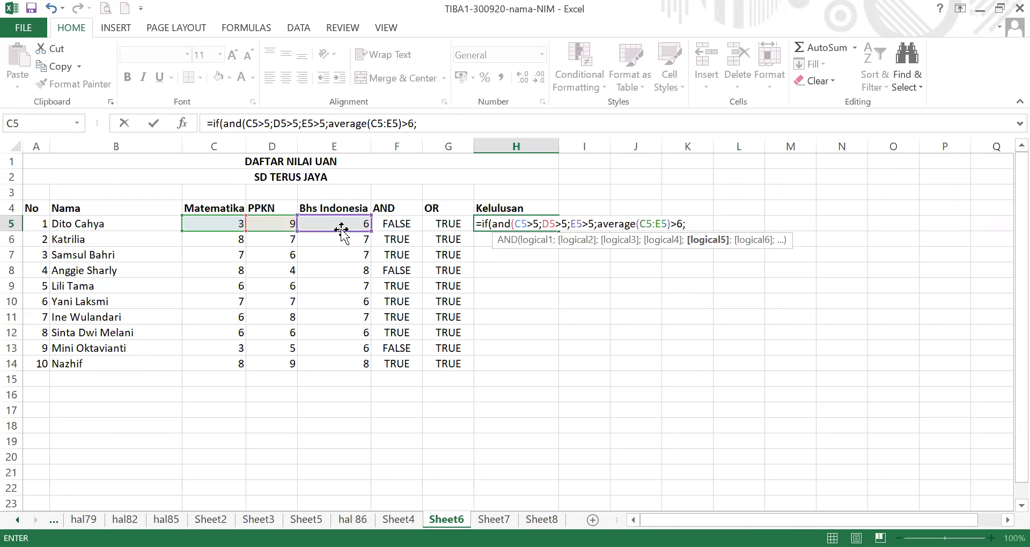
text("LULUS";)
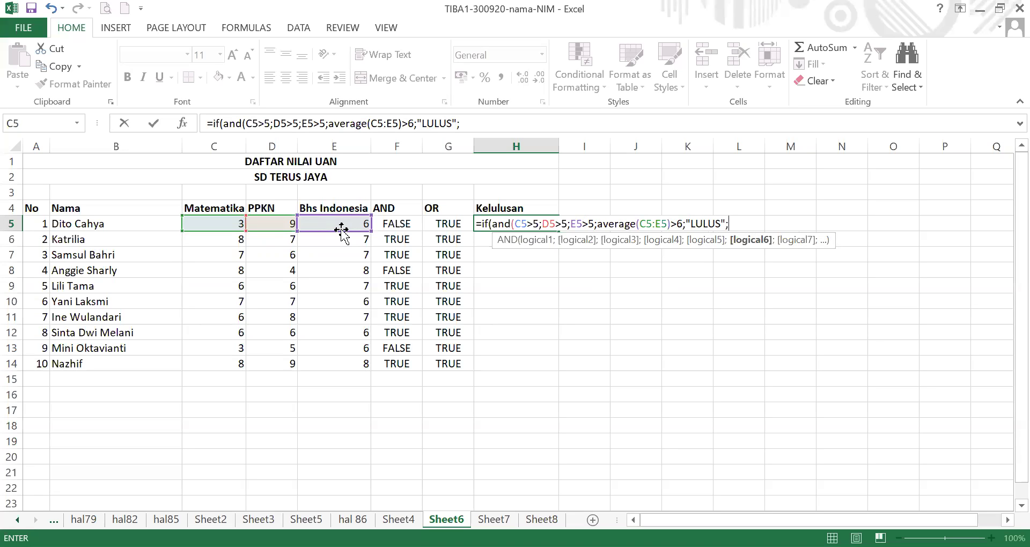
text("TIDAK LUL)
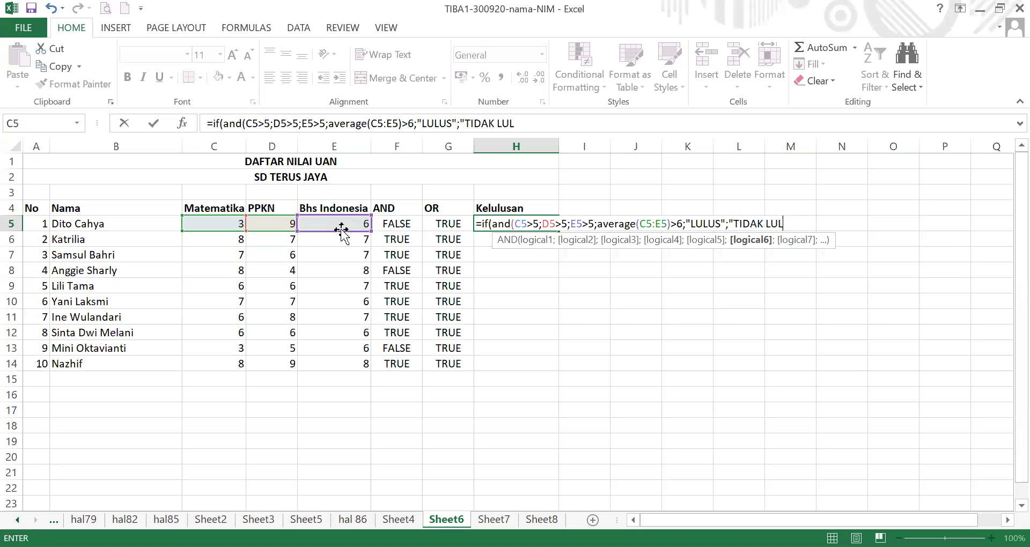
text(US"))
key(Return)
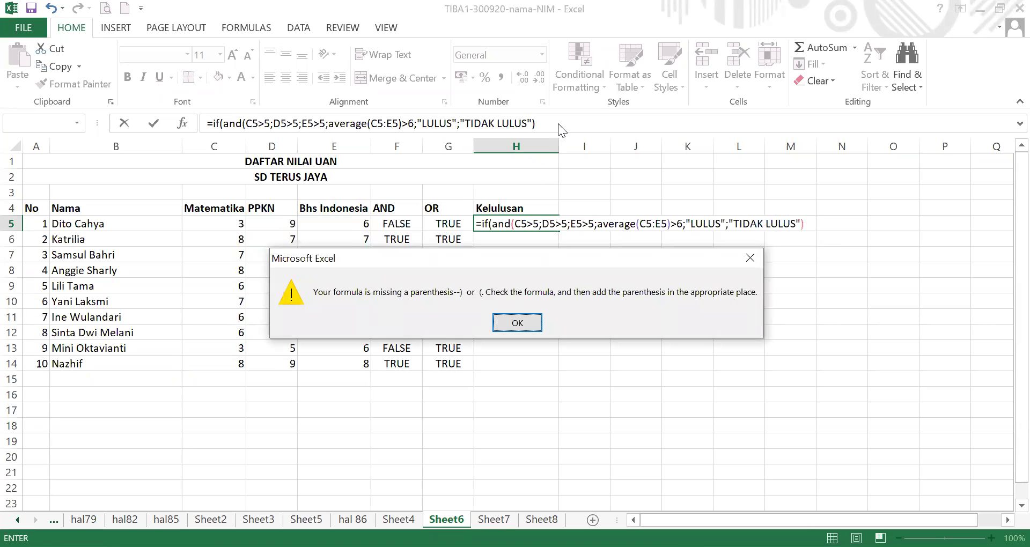
click(749, 258)
text())
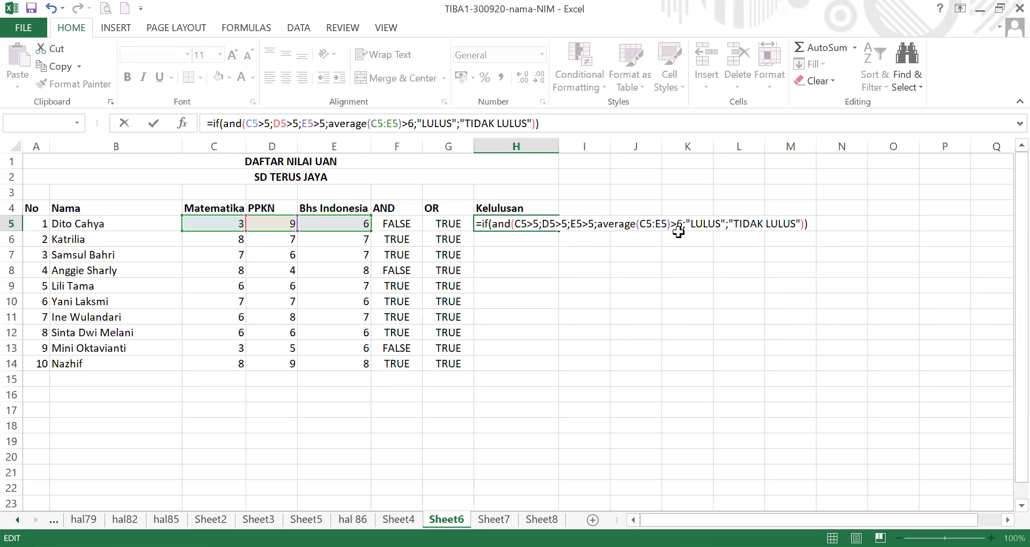
click(804, 226)
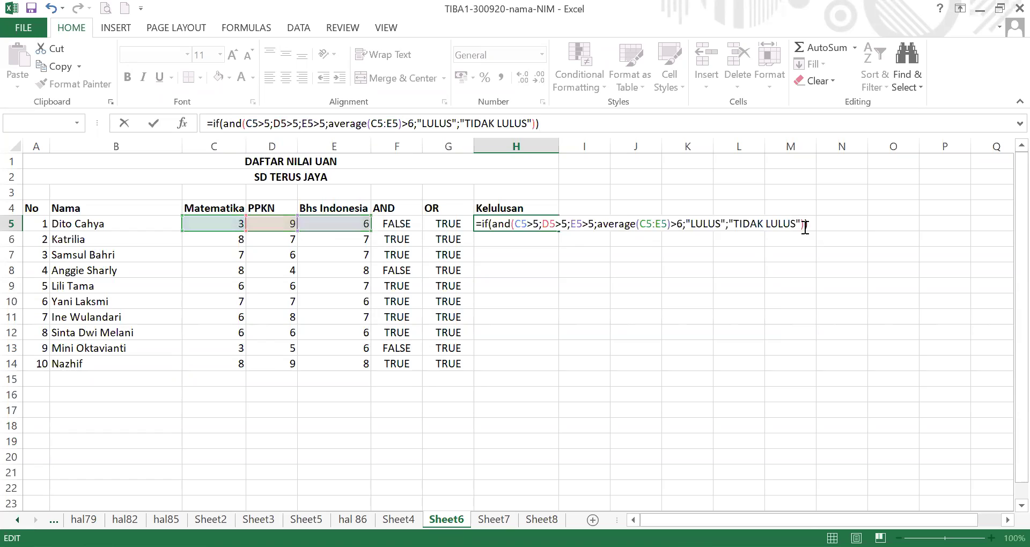
key(BackSpace)
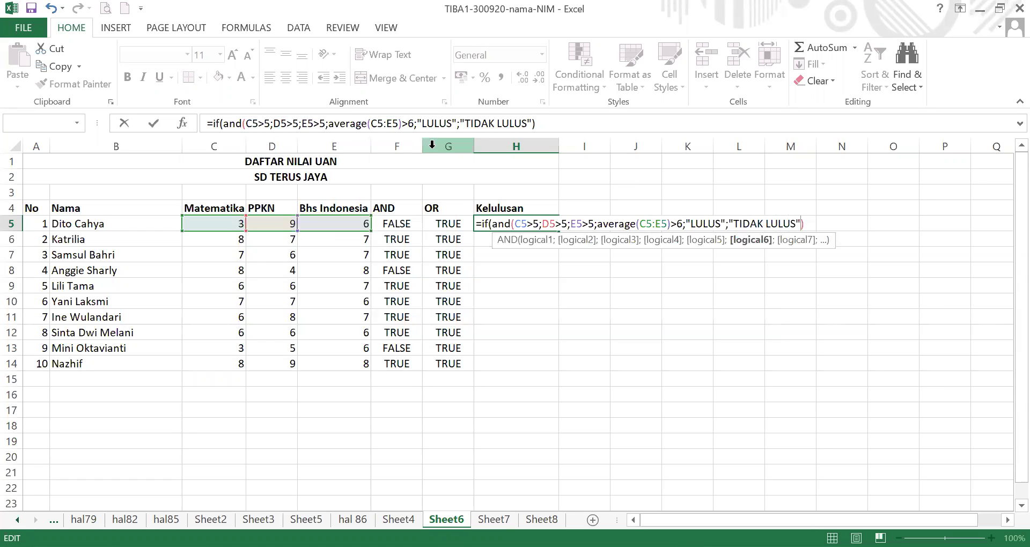
Close the AND function after AVERAGE(C5:E5)>6 in the H5 formula and commit the corrected formula.
click(414, 124)
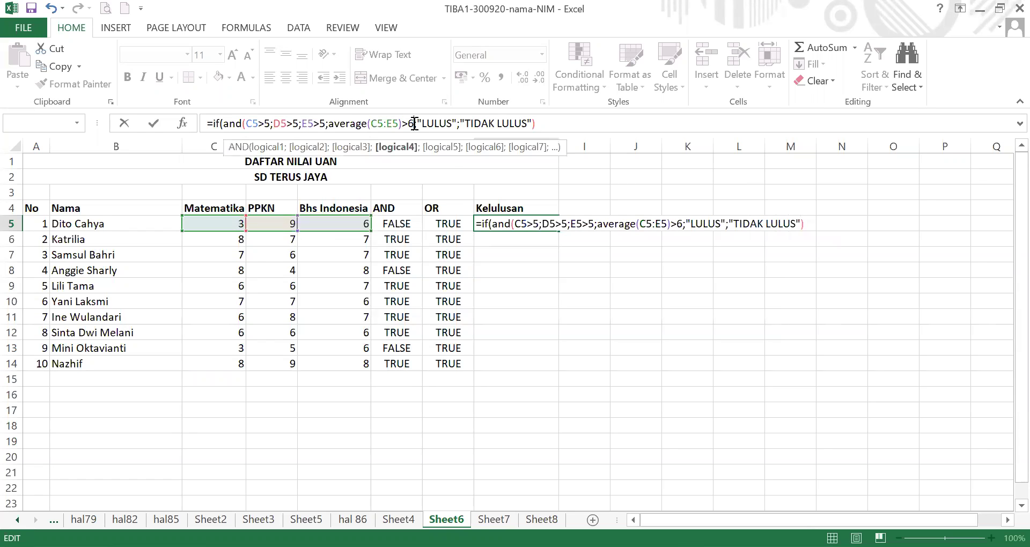
text())
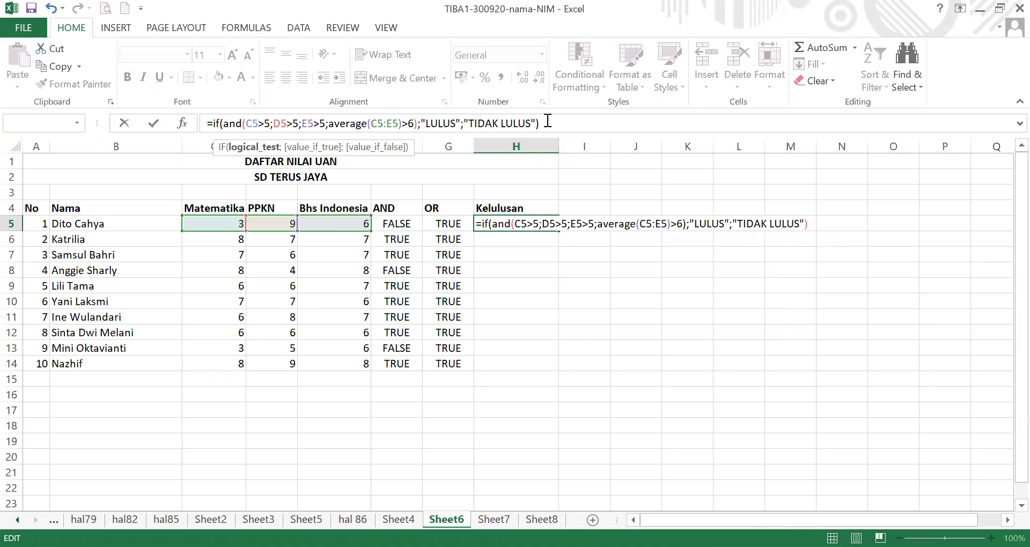
key(Return)
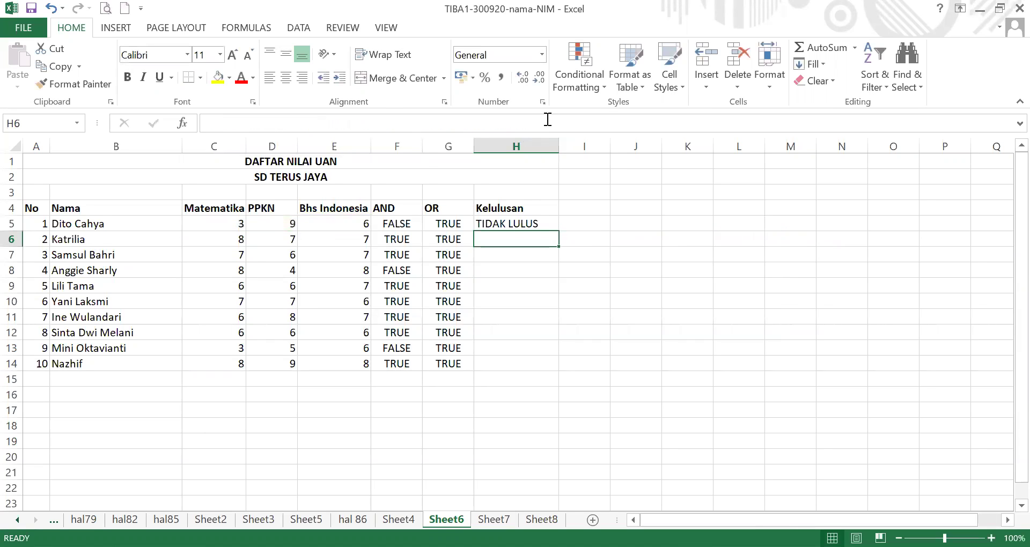
Fill the H5 formula down the Kelulusan column to H14 and check the copied formulas in H11 and H6.
click(537, 224)
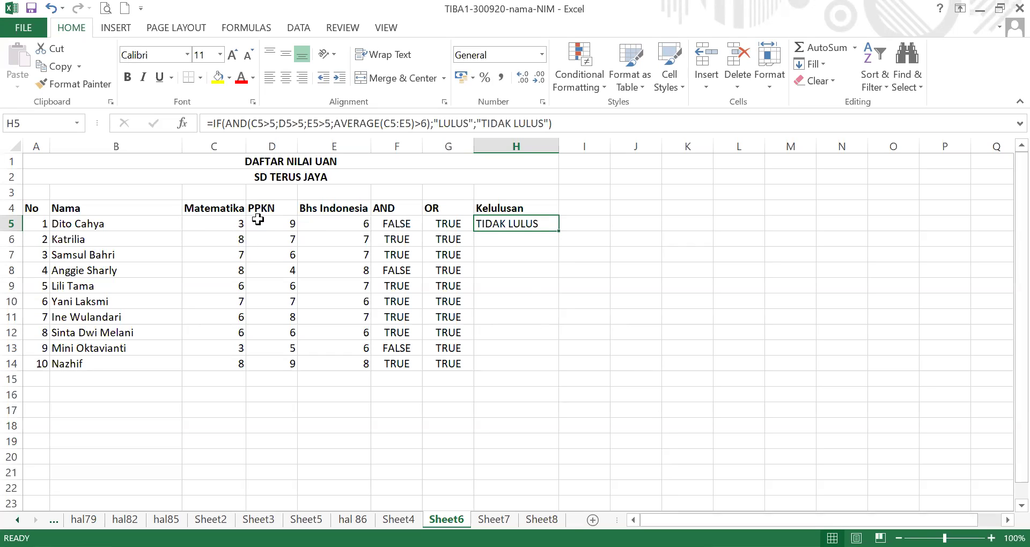
drag(560, 231, 560, 360)
click(523, 316)
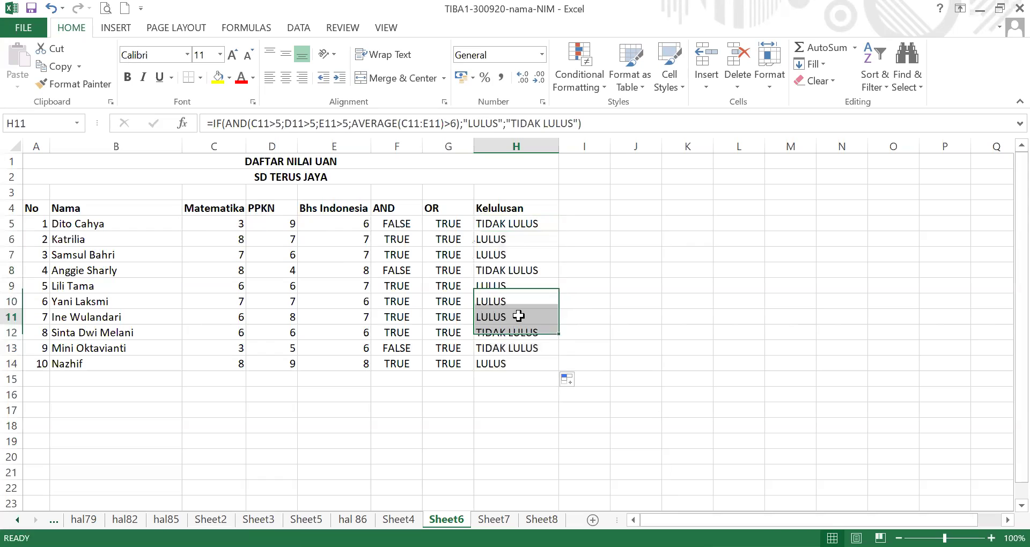
click(519, 241)
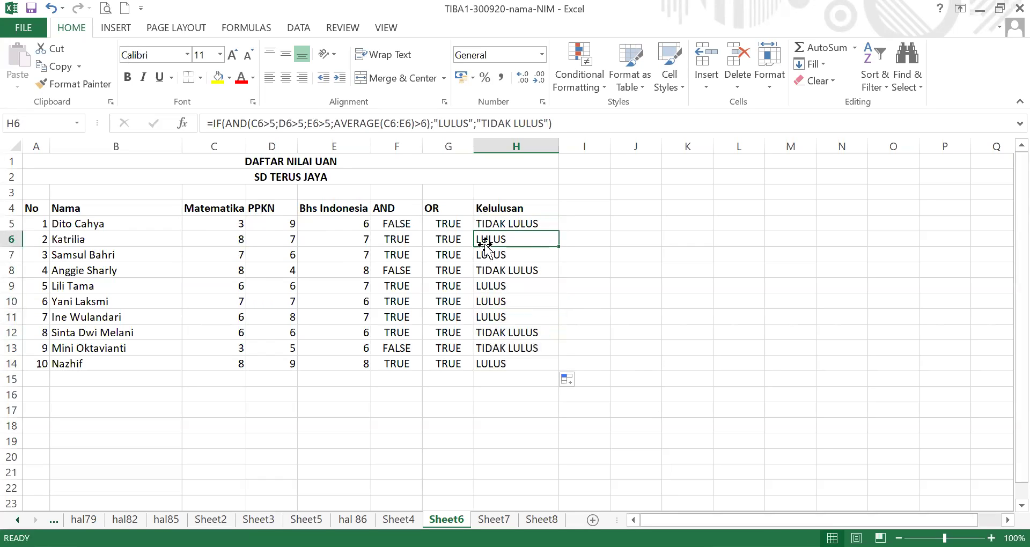
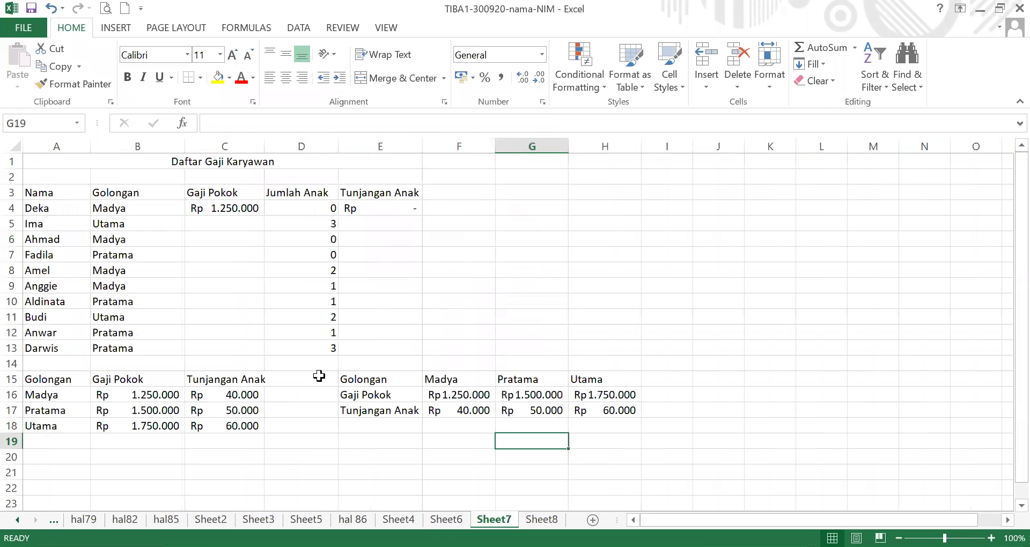
Clear the existing formulas from Gaji Pokok cell C4 and Tunjangan Anak cell E4 on Sheet7.
click(235, 209)
key(Delete)
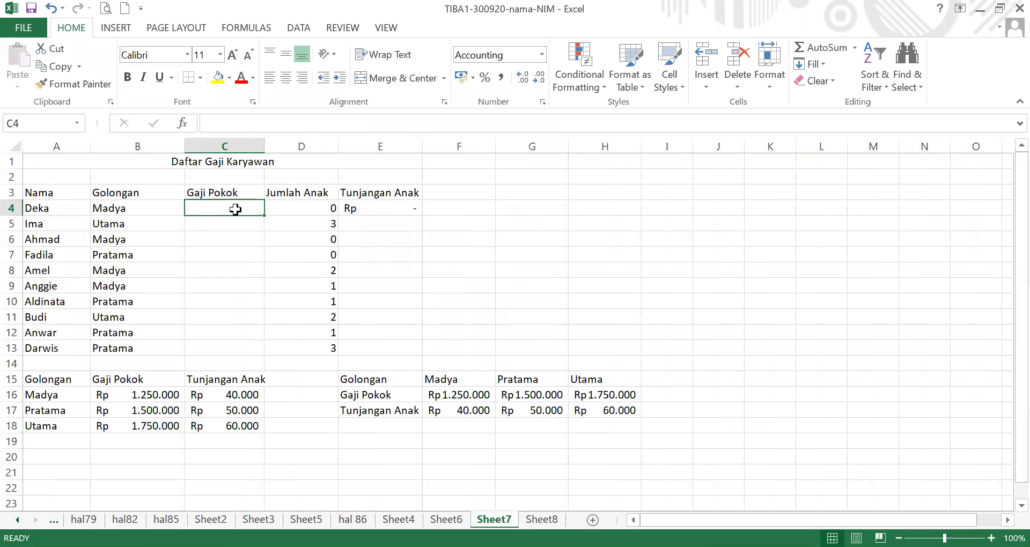
click(377, 208)
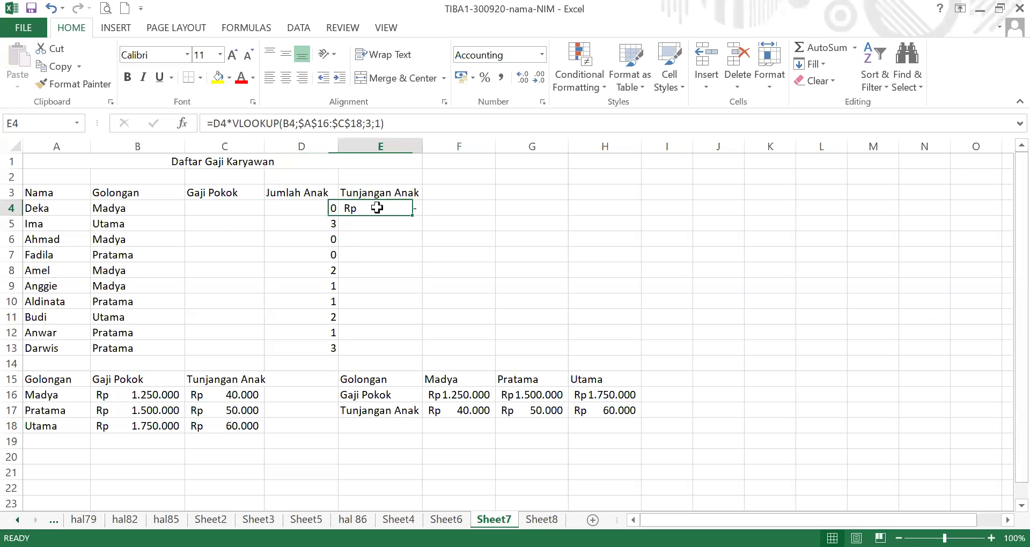
key(Delete)
click(374, 270)
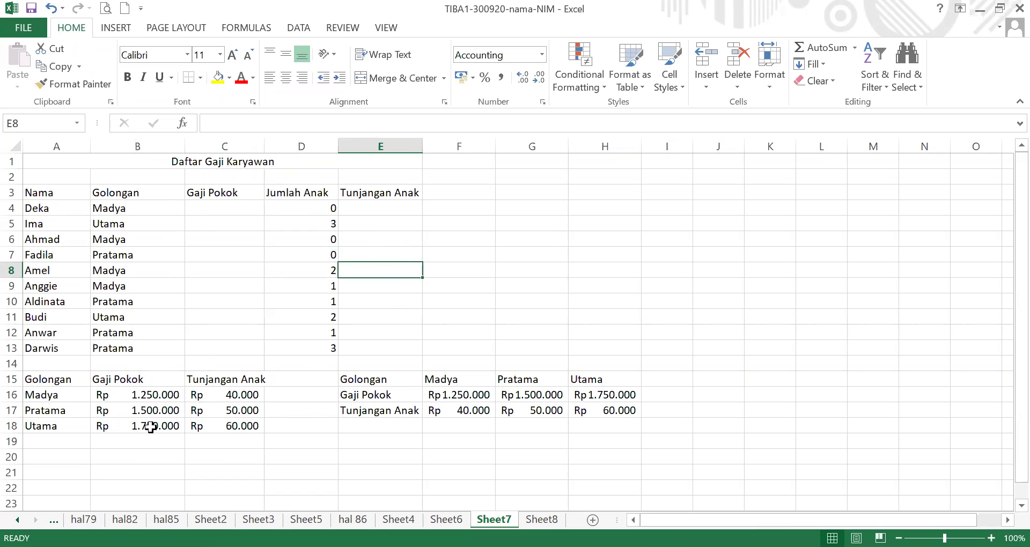
Clear the contents of the horizontal Golongan table in E15:H17.
drag(356, 384, 613, 409)
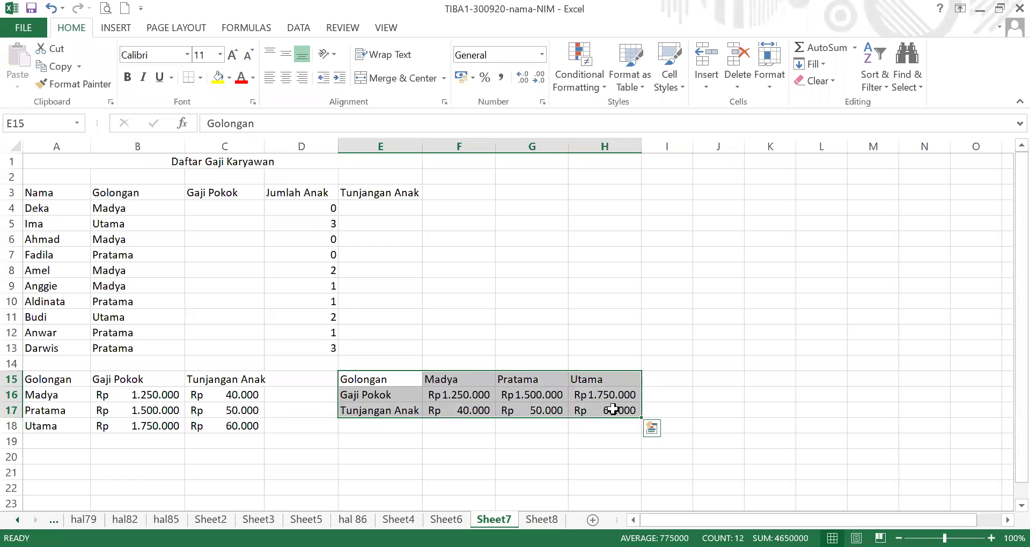
key(Delete)
click(466, 440)
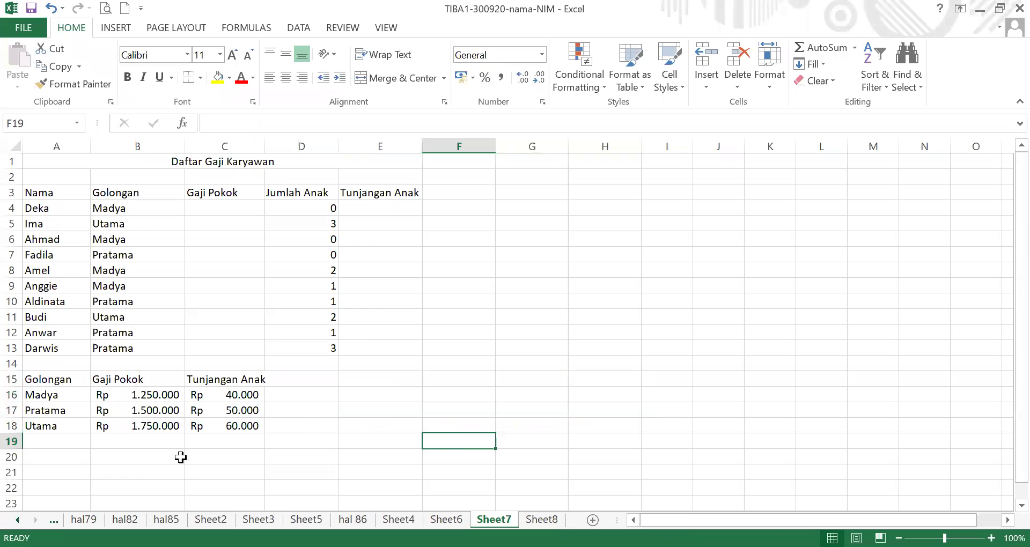
Copy the Golongan table A15:C18 and paste it at E15 with Paste Special, using the Transpose option.
drag(48, 382, 252, 426)
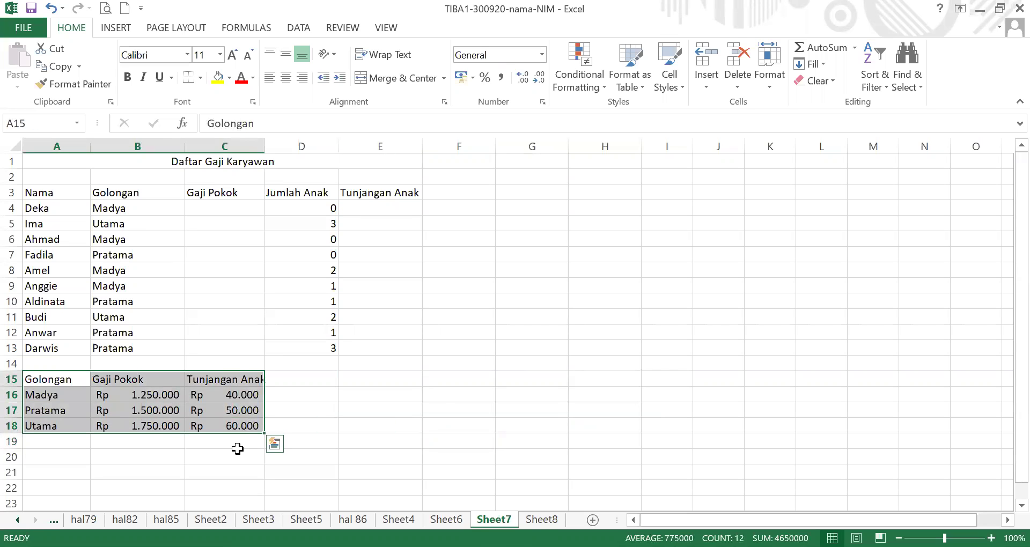
right_click(235, 420)
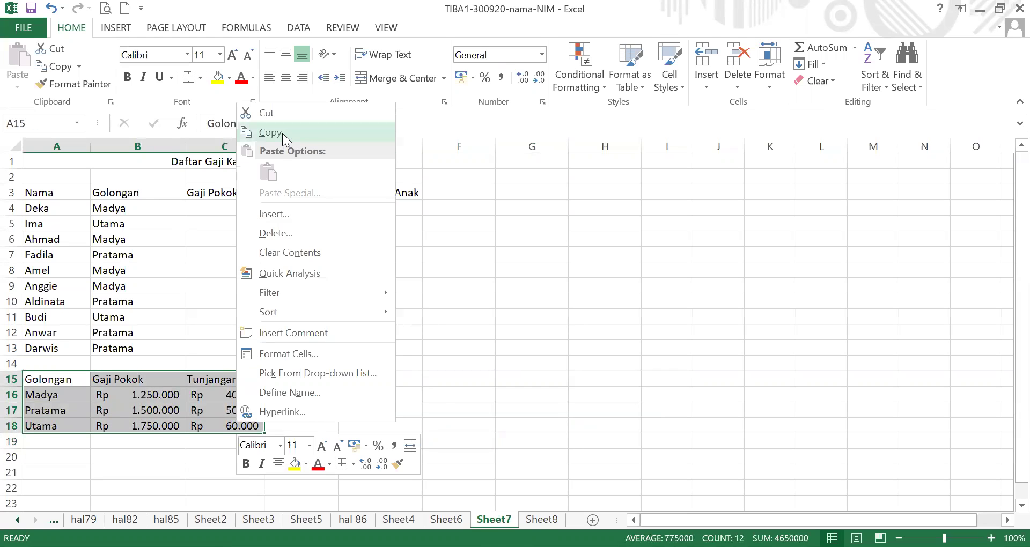
click(283, 134)
click(387, 382)
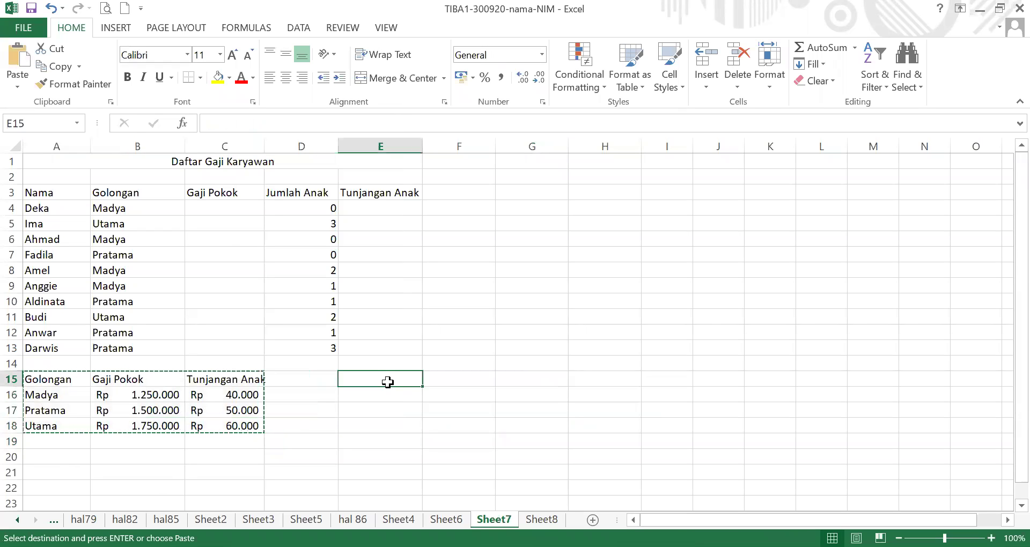
right_click(387, 382)
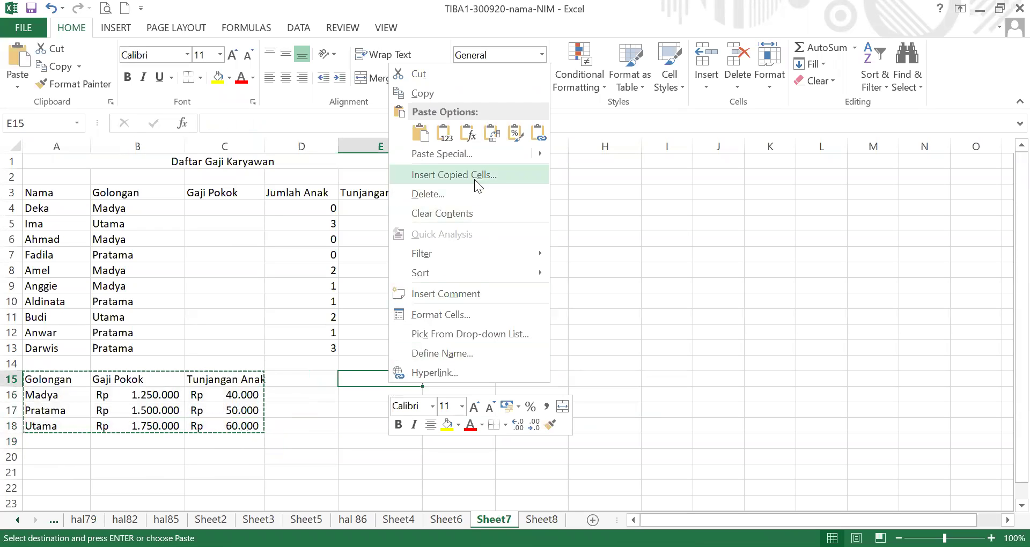
mouse_move(540, 154)
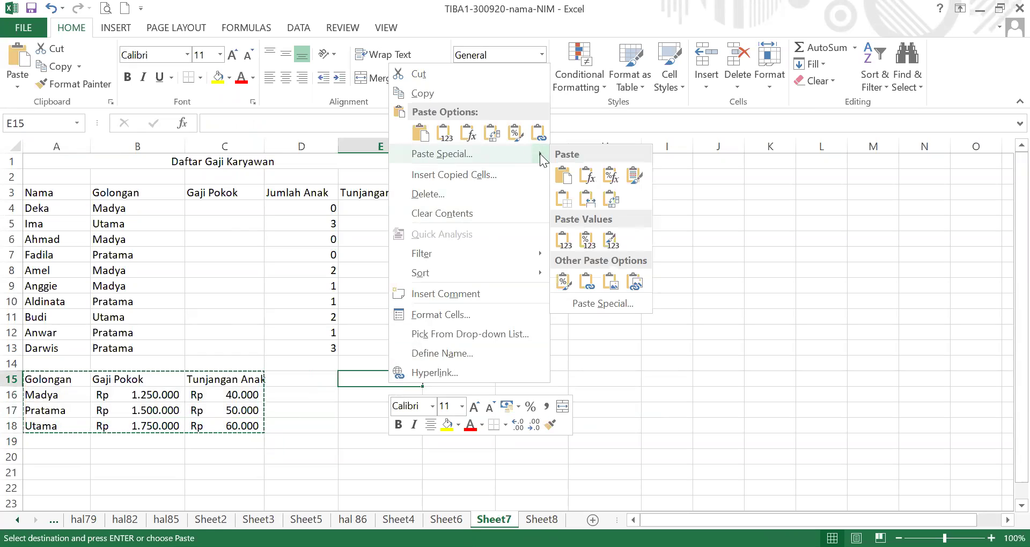
click(606, 304)
click(620, 388)
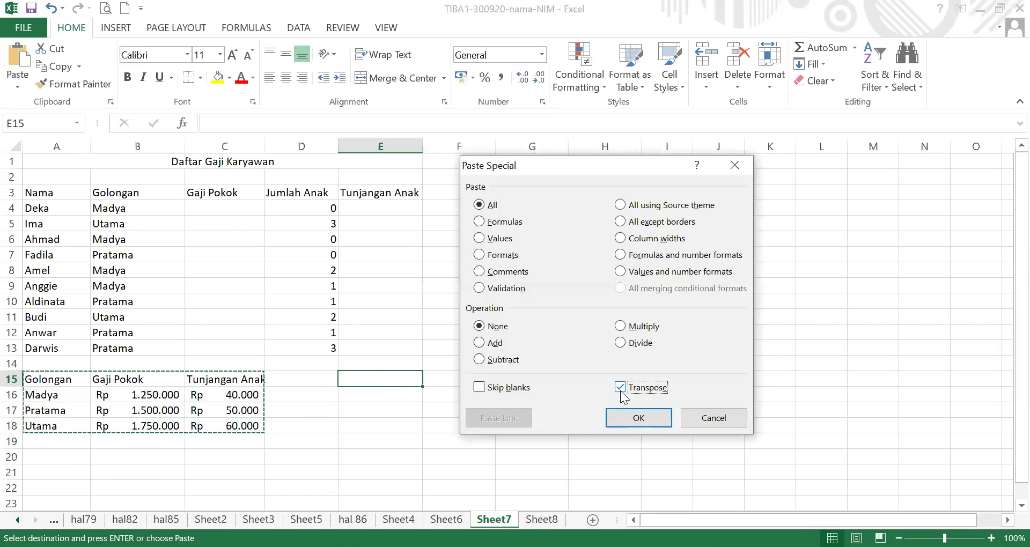
click(638, 418)
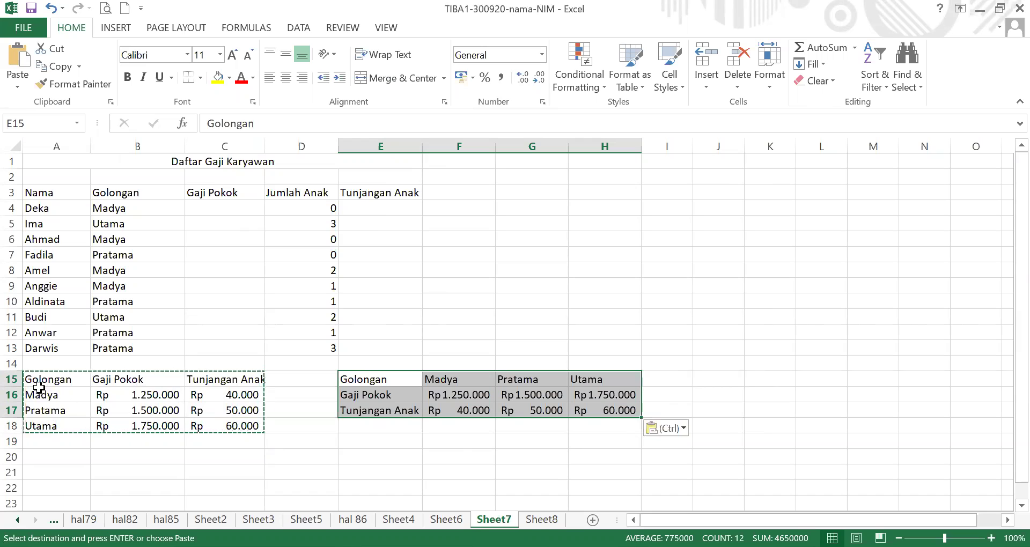
Compare the Golongan table in A15:C18 with its transposed copy, and examine the employee names, Golongan entries and lookup columns.
click(62, 381)
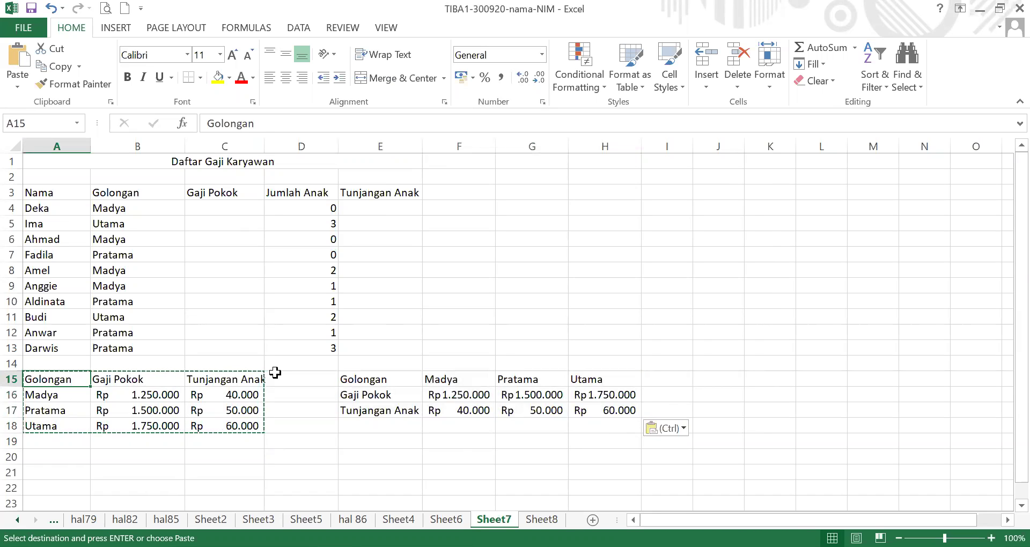
click(374, 381)
click(370, 398)
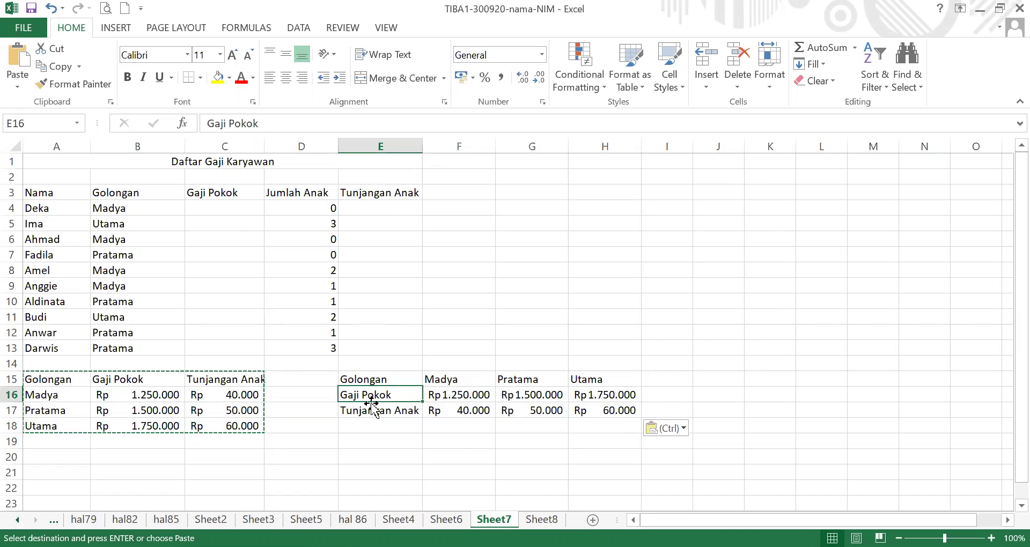
click(372, 416)
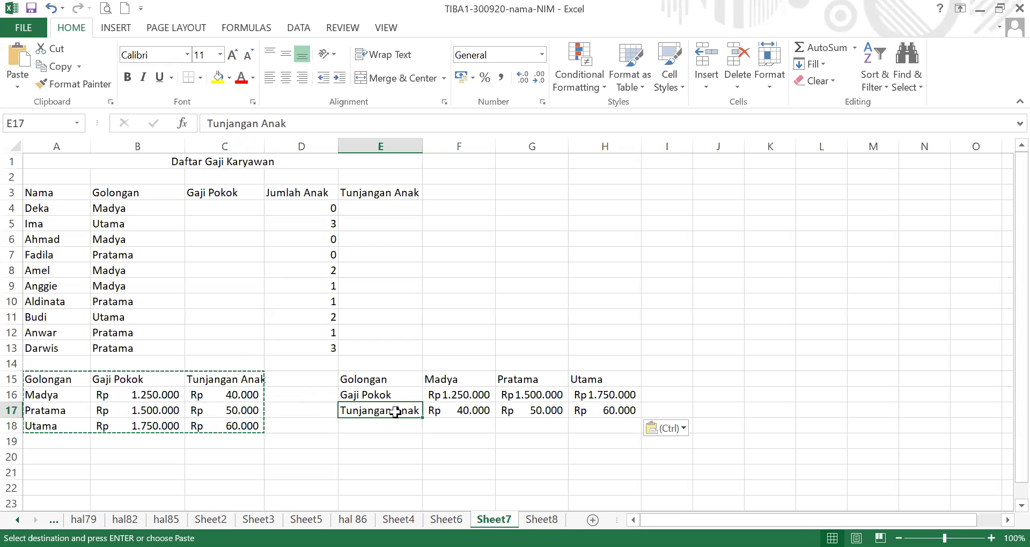
drag(40, 382, 243, 429)
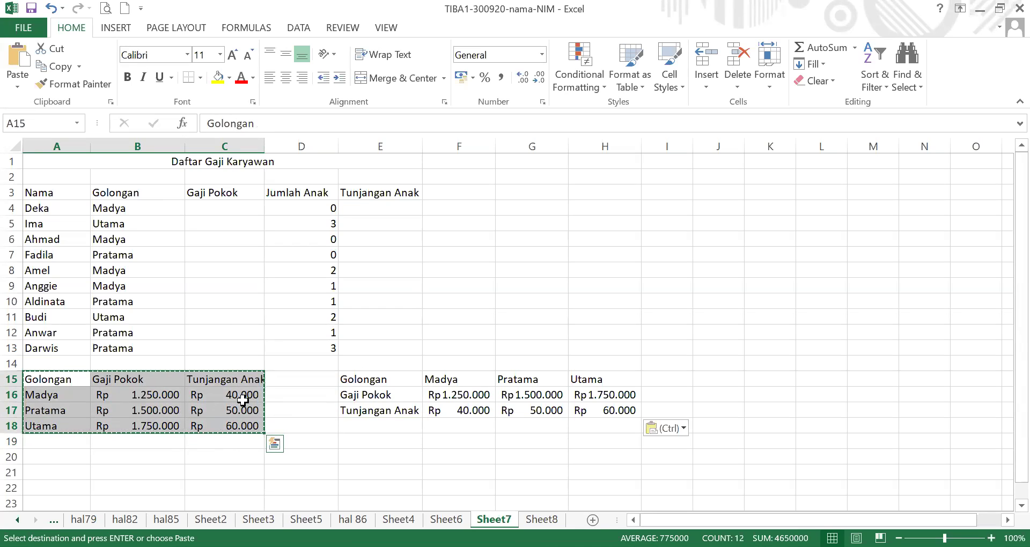
click(234, 207)
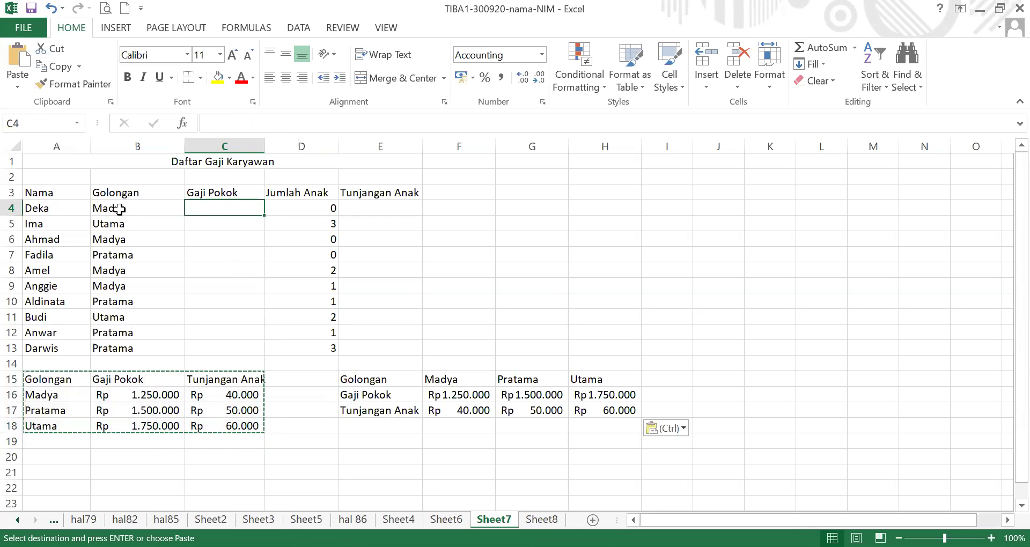
drag(64, 349, 62, 351)
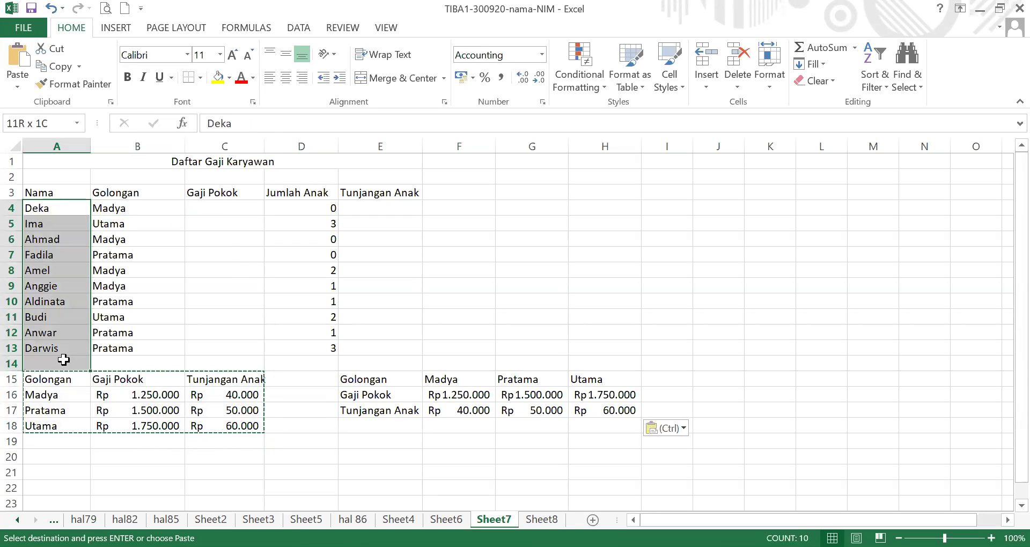
drag(122, 208, 149, 344)
drag(75, 396, 90, 425)
drag(123, 397, 126, 420)
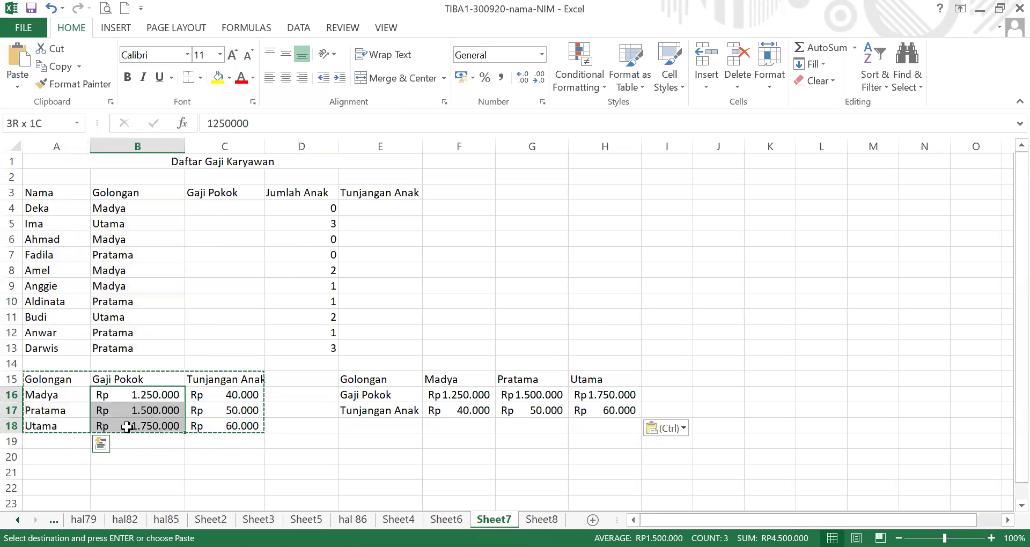
drag(225, 396, 224, 428)
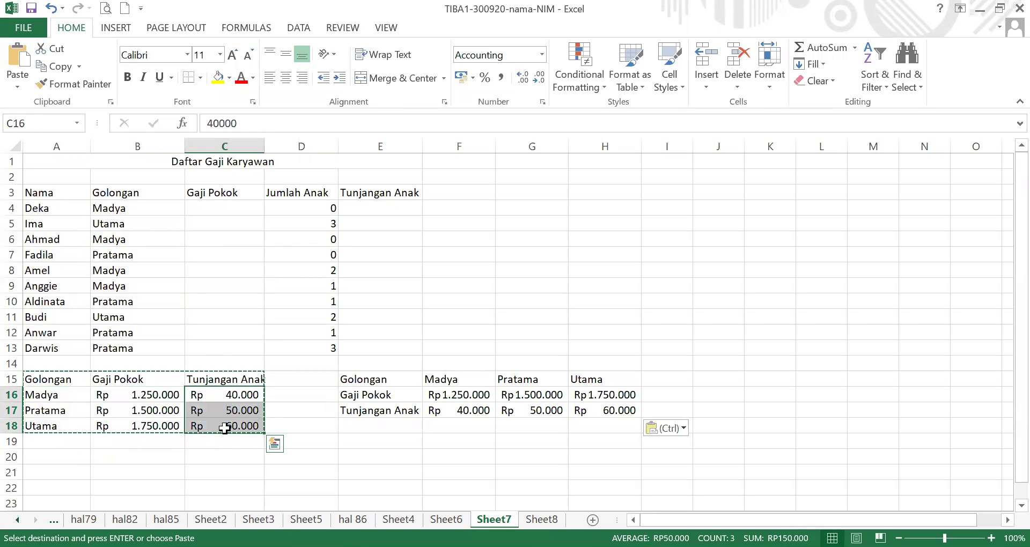
Start a VLOOKUP formula in C4, the first cell of the Gaji Pokok column.
click(224, 211)
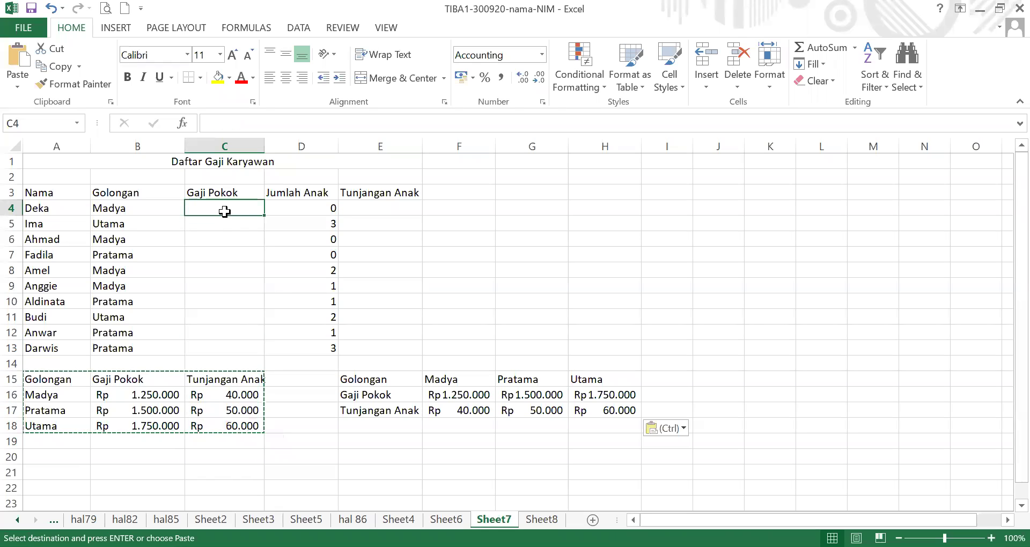
text(=)
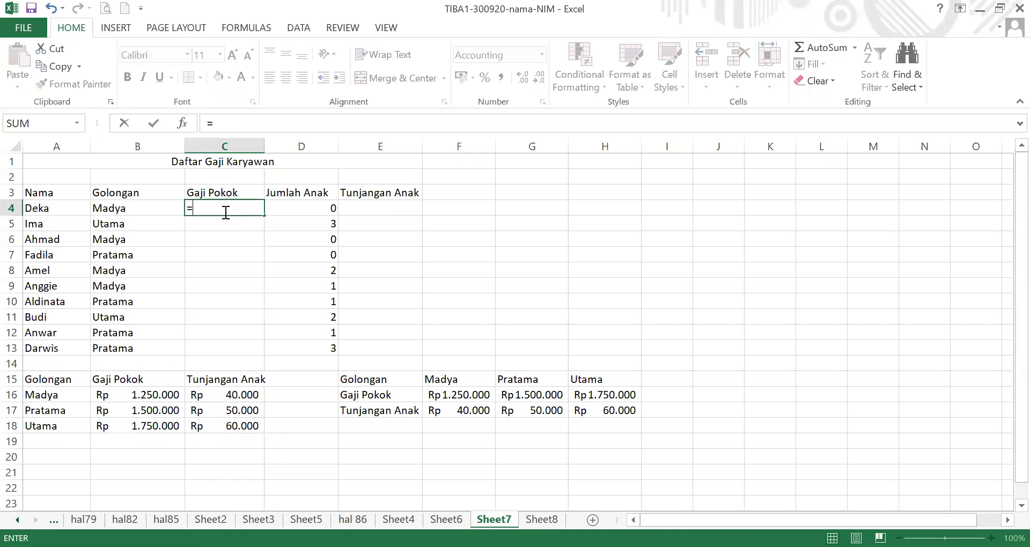
text(VLOOKU)
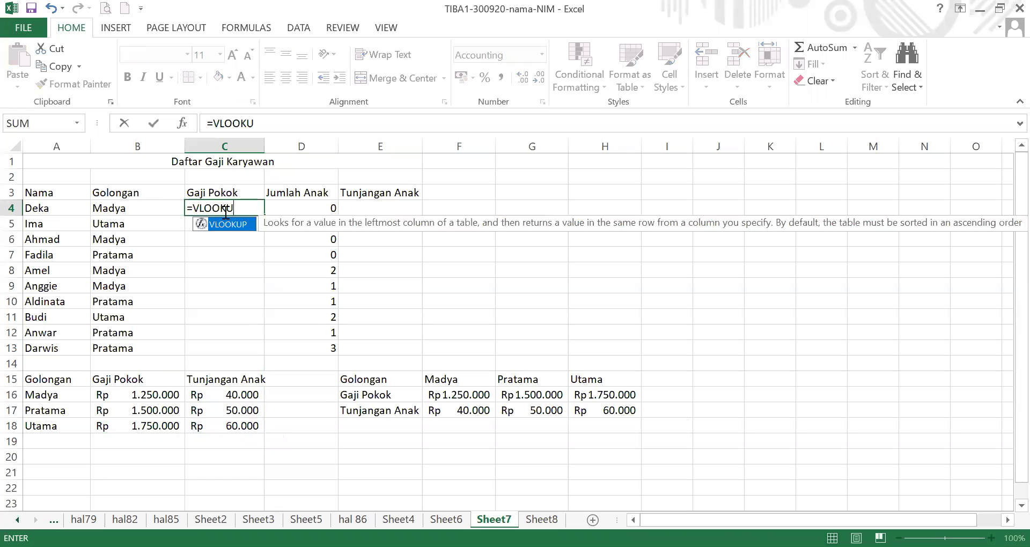
text(P()
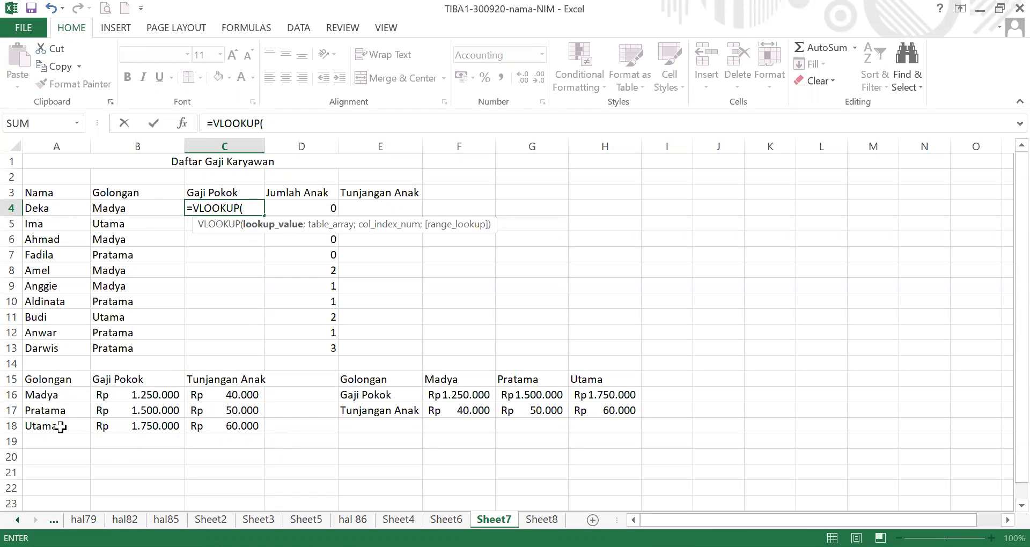
Complete the Gaji Pokok formula in C4 as =VLOOKUP(B4;A16:C18;2;1).
click(148, 211)
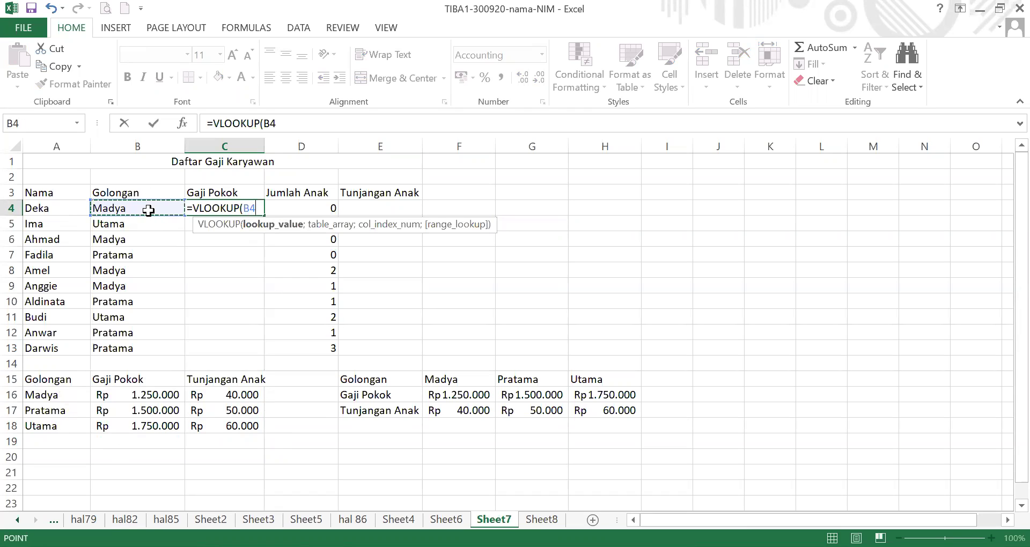
text(;)
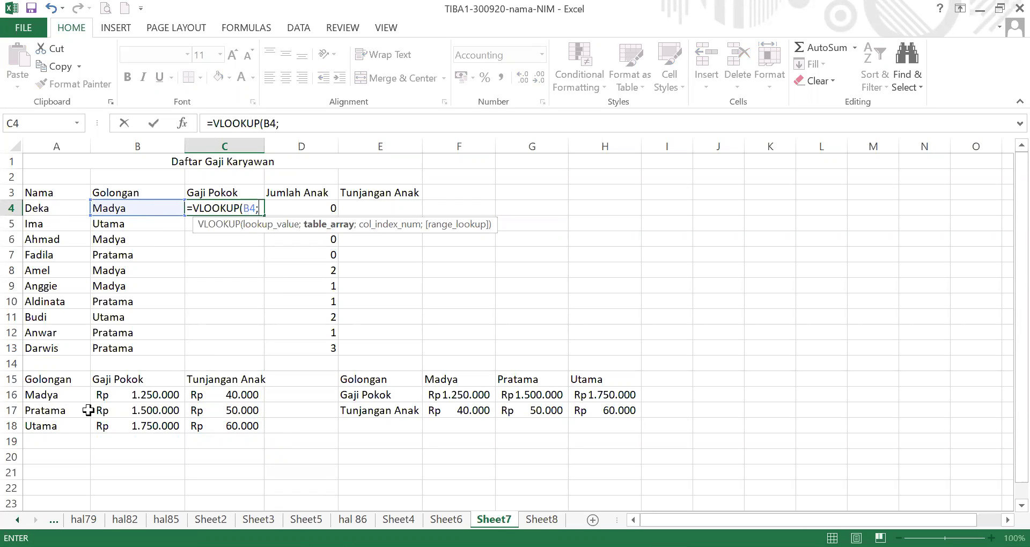
click(32, 396)
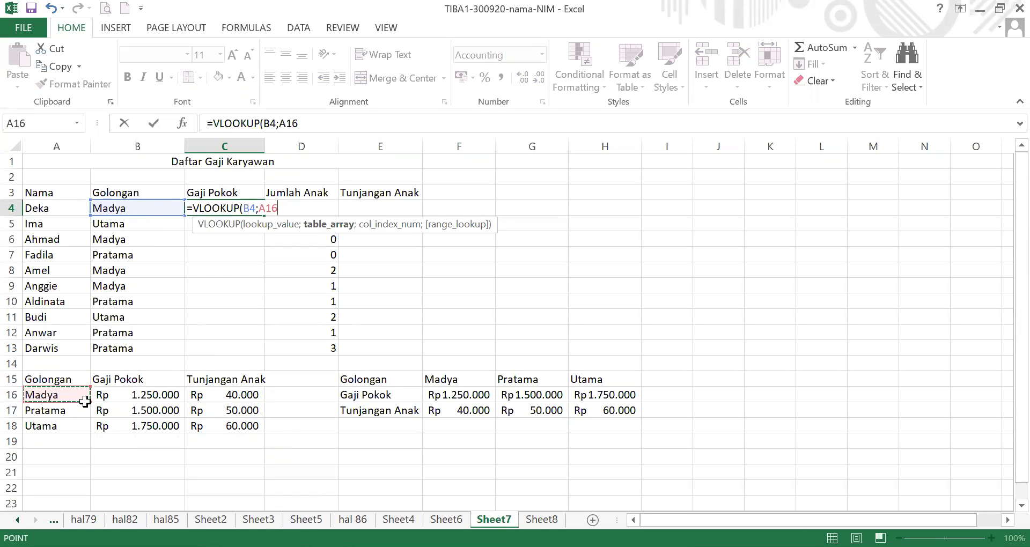
drag(85, 402, 230, 432)
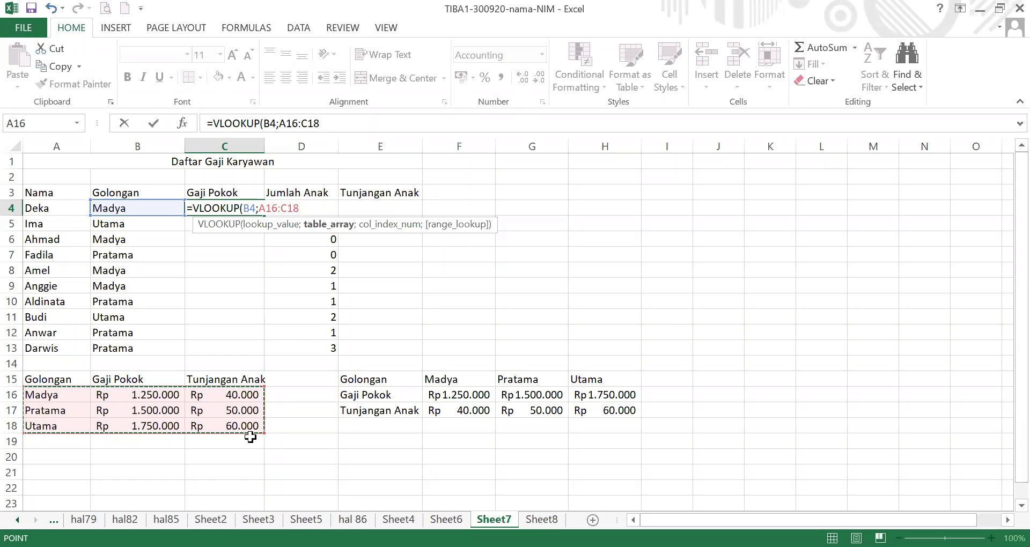
text(;)
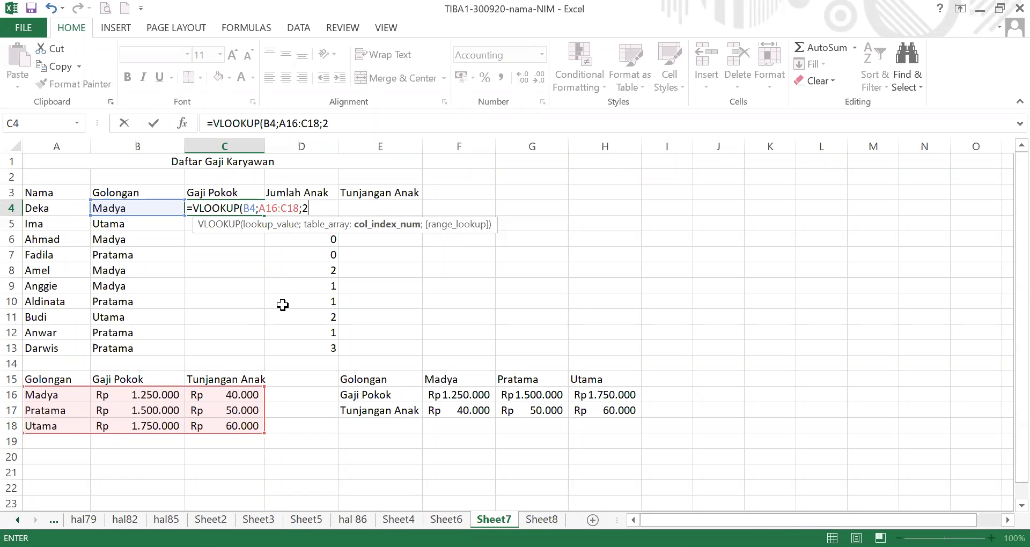
text(2;1)
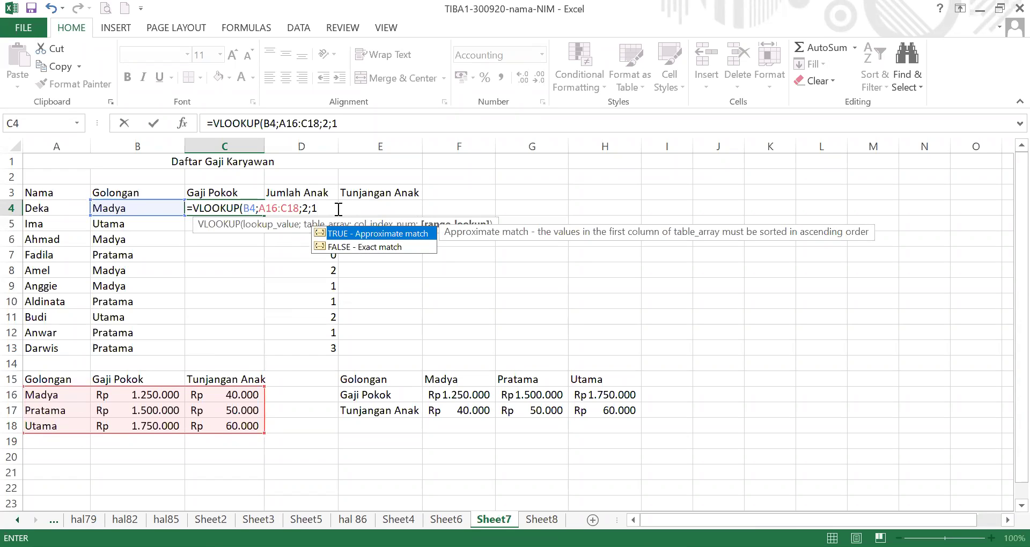
text())
key(Return)
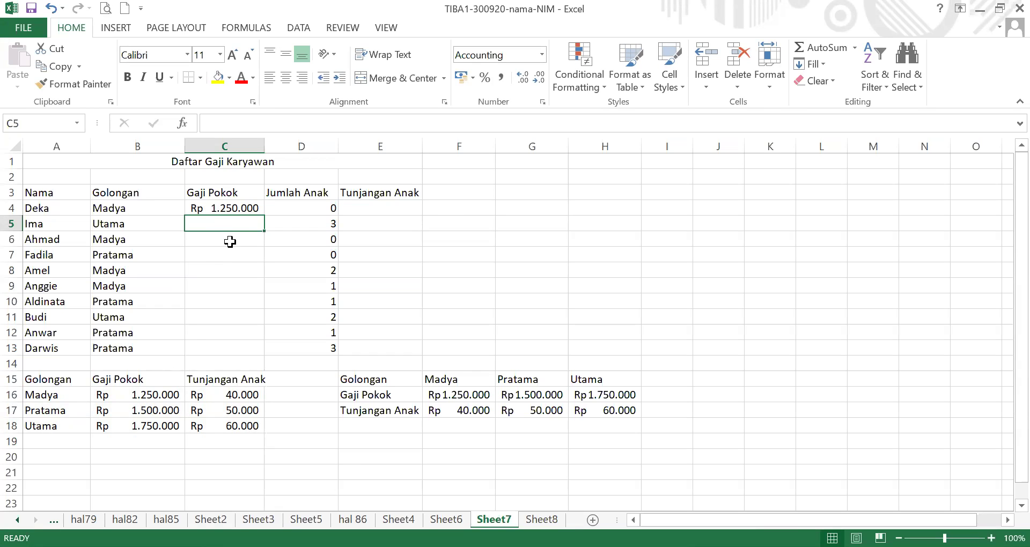
Make the lookup table range in the C4 formula absolute as $A$16:$C$18.
click(252, 207)
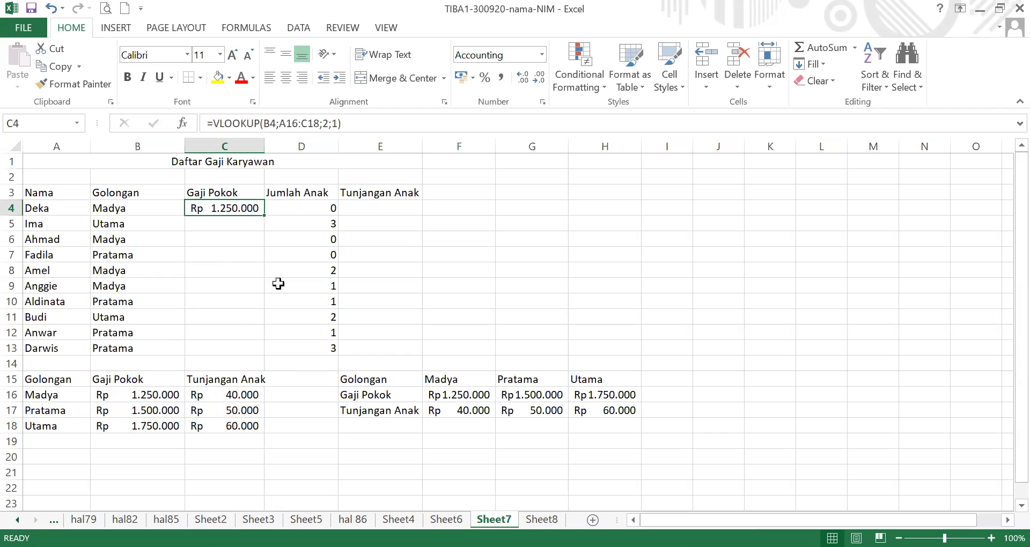
mouse_move(267, 213)
mouse_down()
mouse_move(265, 293)
mouse_move(254, 205)
mouse_up()
drag(283, 125, 312, 119)
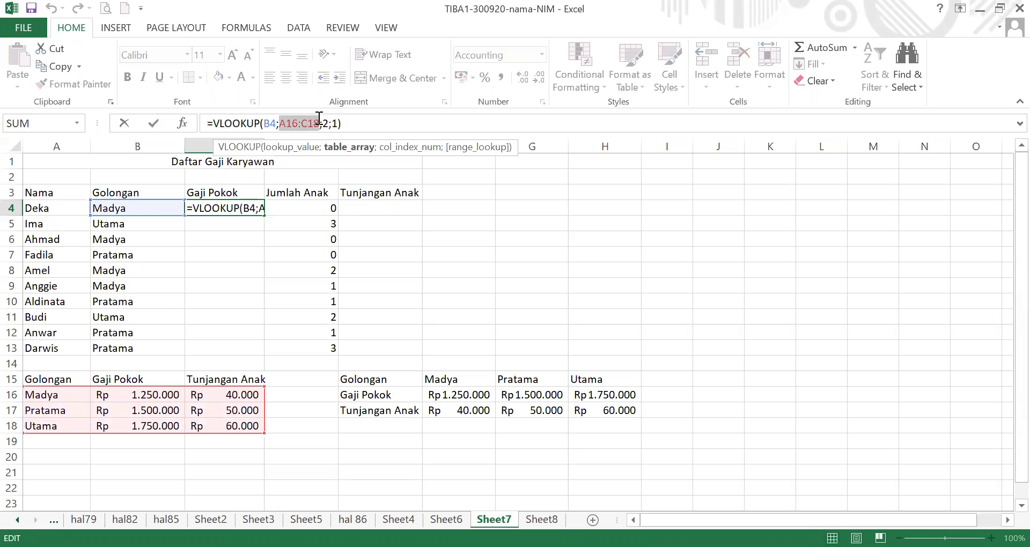
click(293, 124)
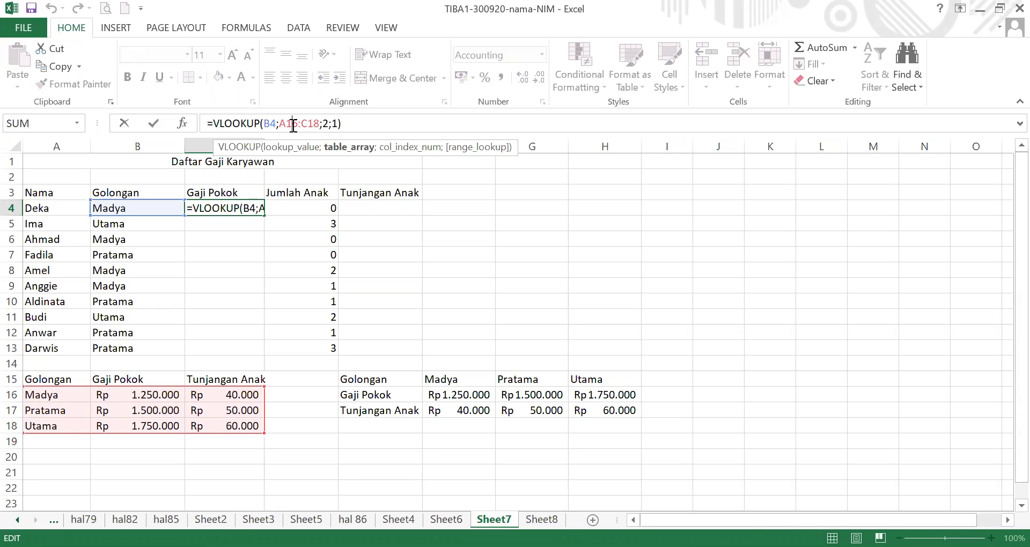
key(F4)
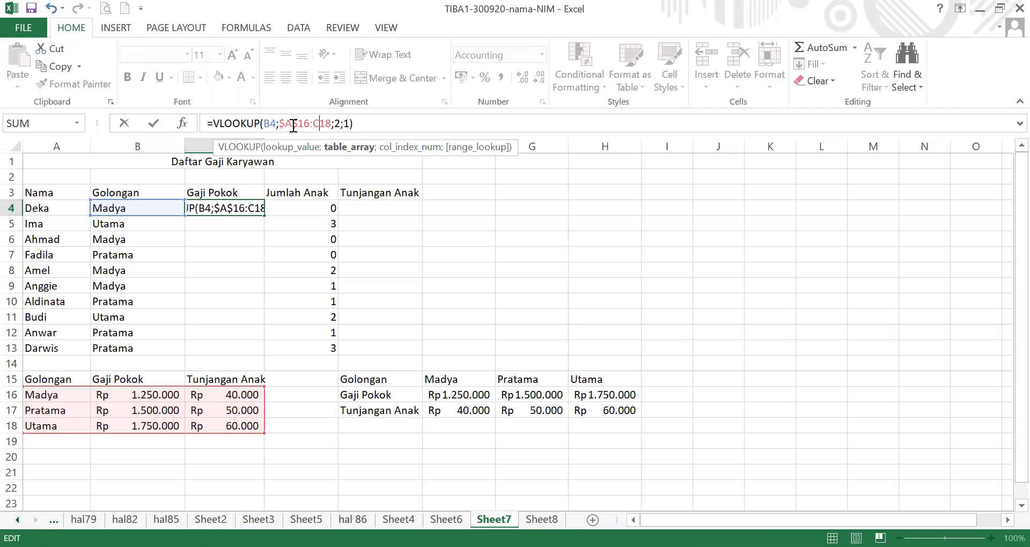
key(F4)
key(Return)
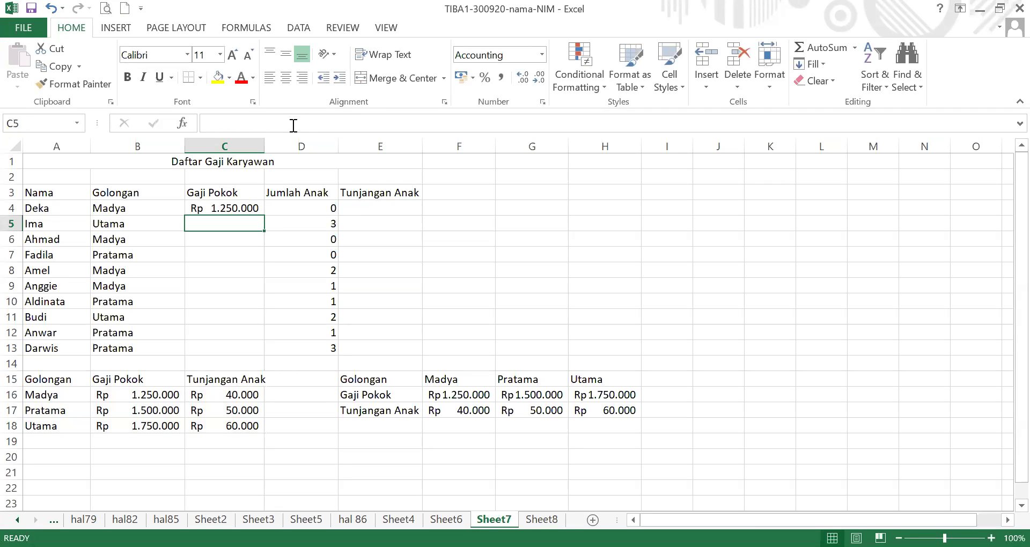
Copy the Gaji Pokok formula from C4 down the column through C13, checking the copied reference in C5.
click(258, 211)
drag(264, 215, 268, 230)
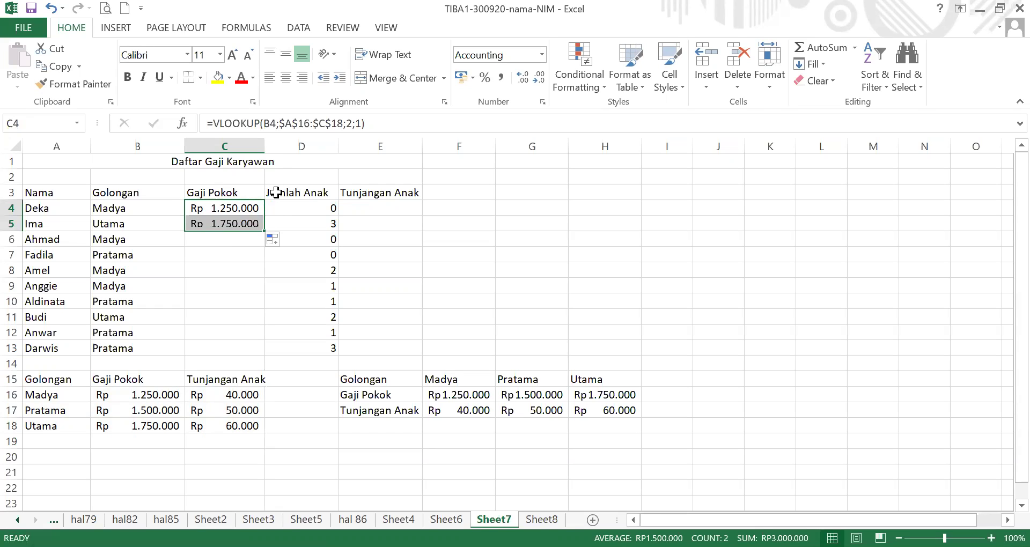
key(Down)
click(271, 129)
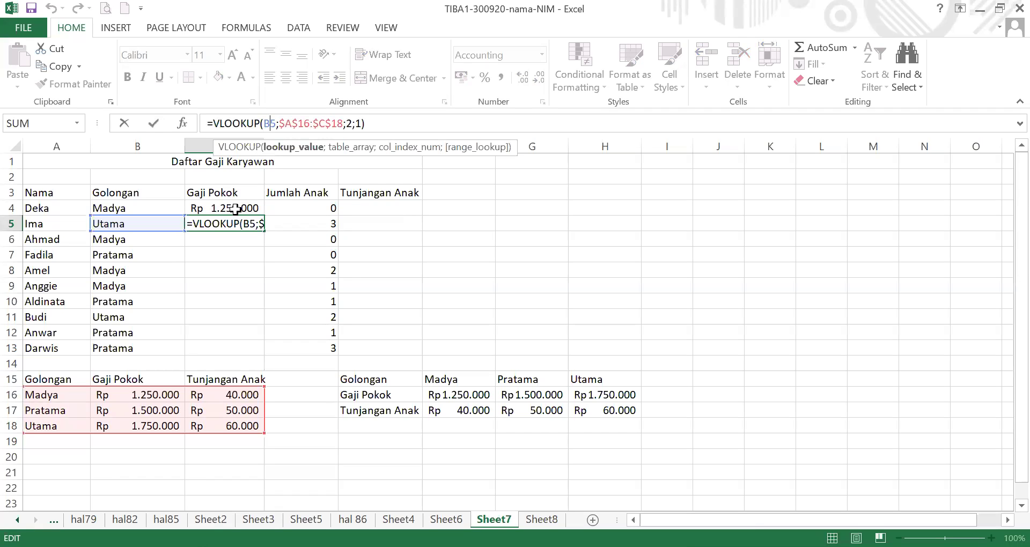
key(Return)
click(247, 225)
drag(265, 231, 248, 354)
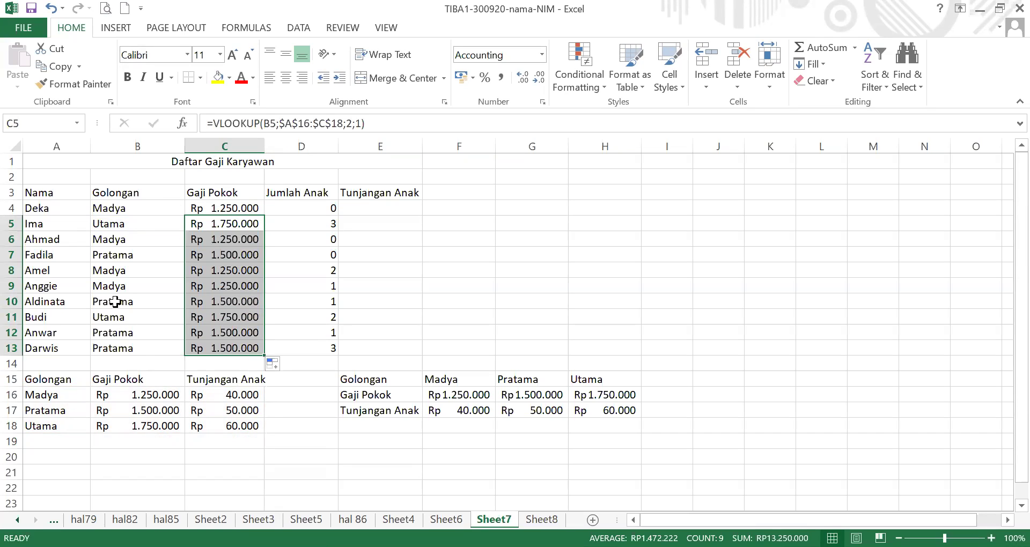
Start a VLOOKUP formula in E4 under Tunjangan Anak with B4 as the lookup value.
click(380, 213)
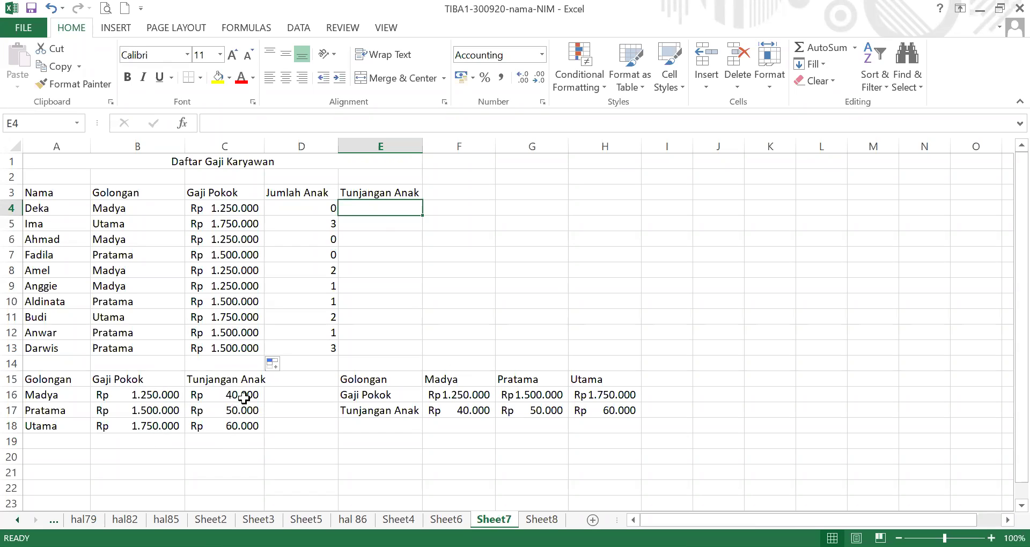
click(314, 212)
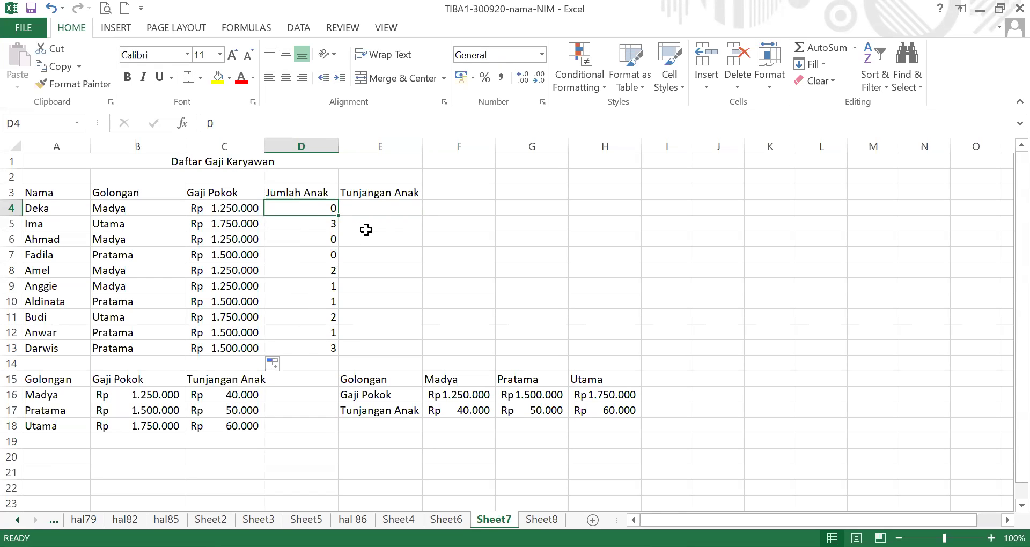
click(378, 209)
text(=)
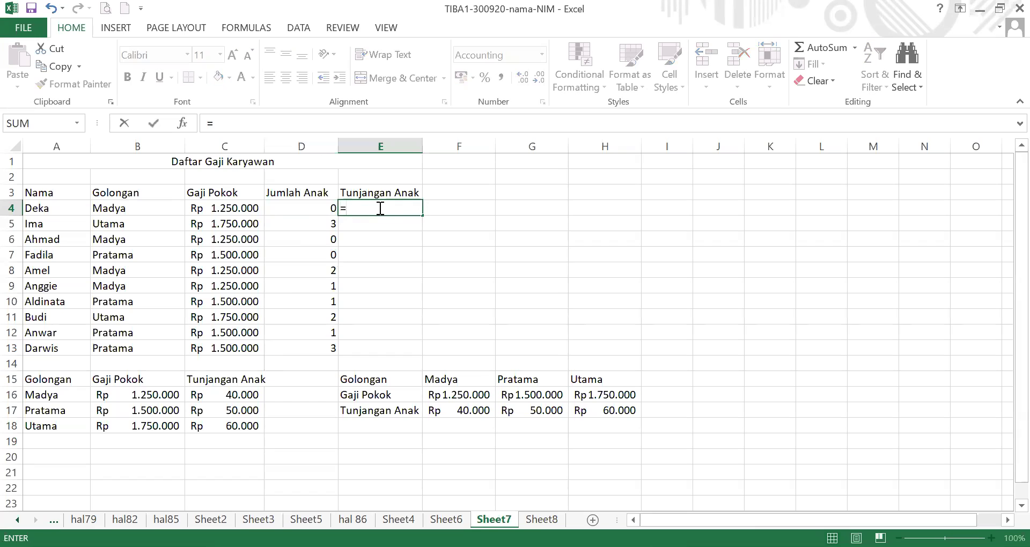
key(BackSpace)
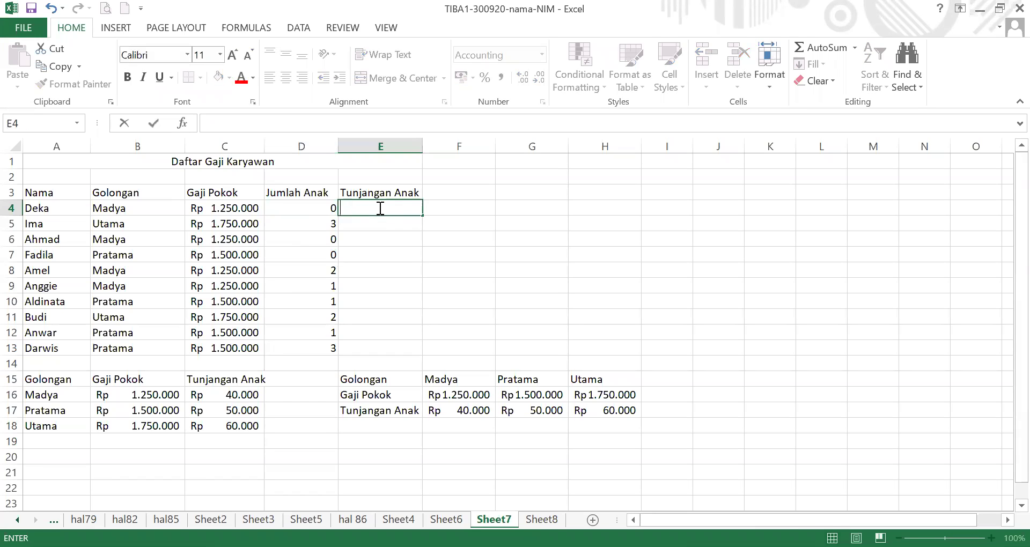
text(=)
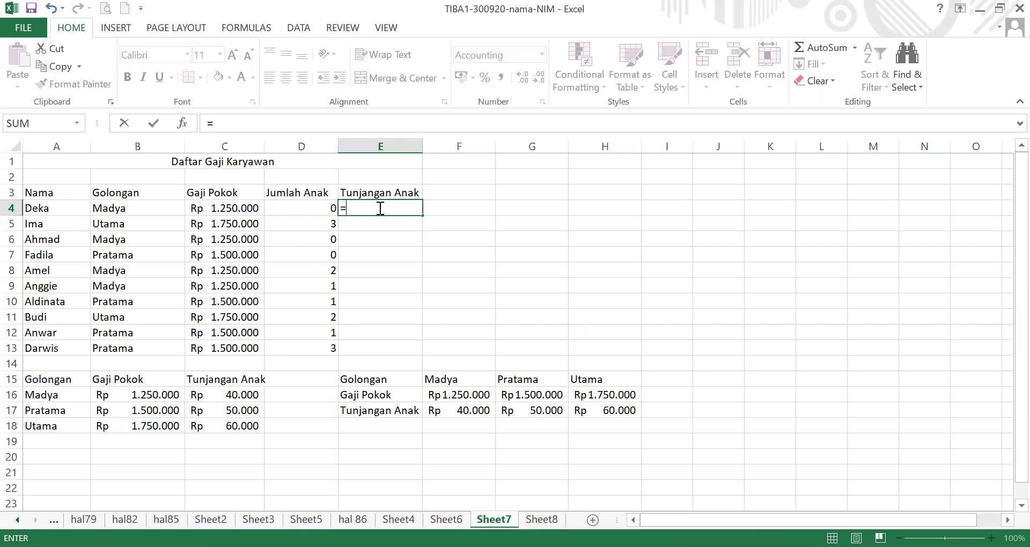
text(VLOOK)
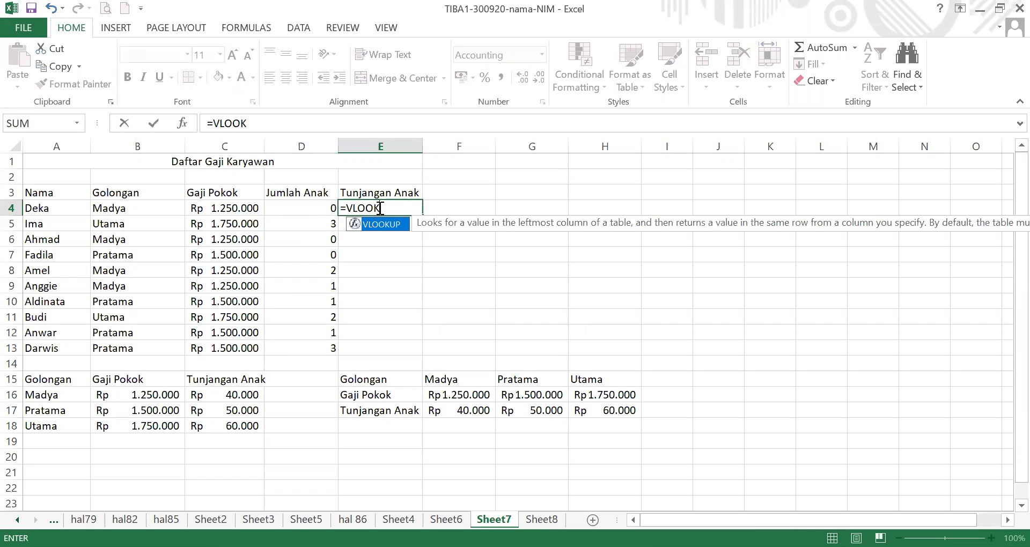
text(UP()
click(150, 211)
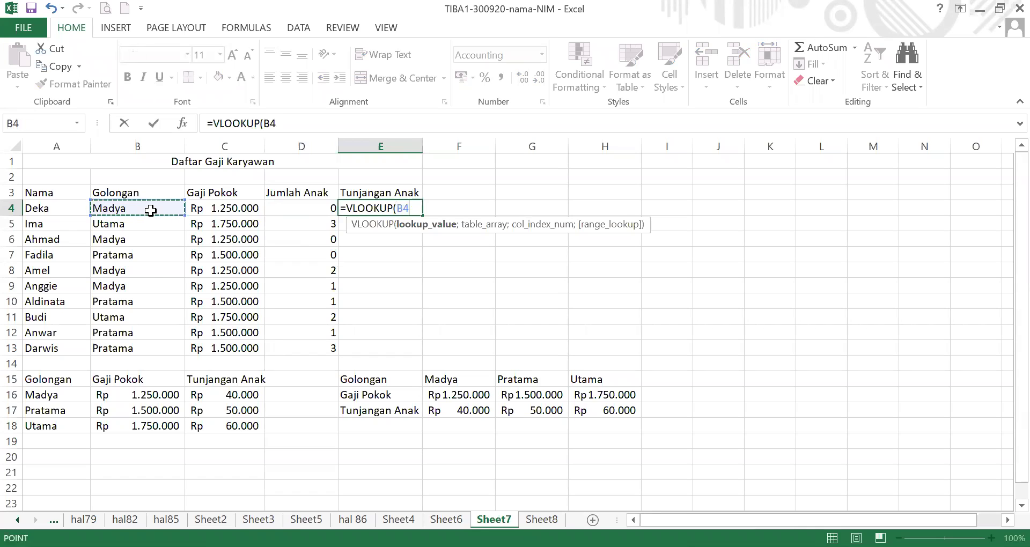
text(;)
Finish the E4 formula with table range A16:C18, column index 3 and range lookup 1.
click(72, 401)
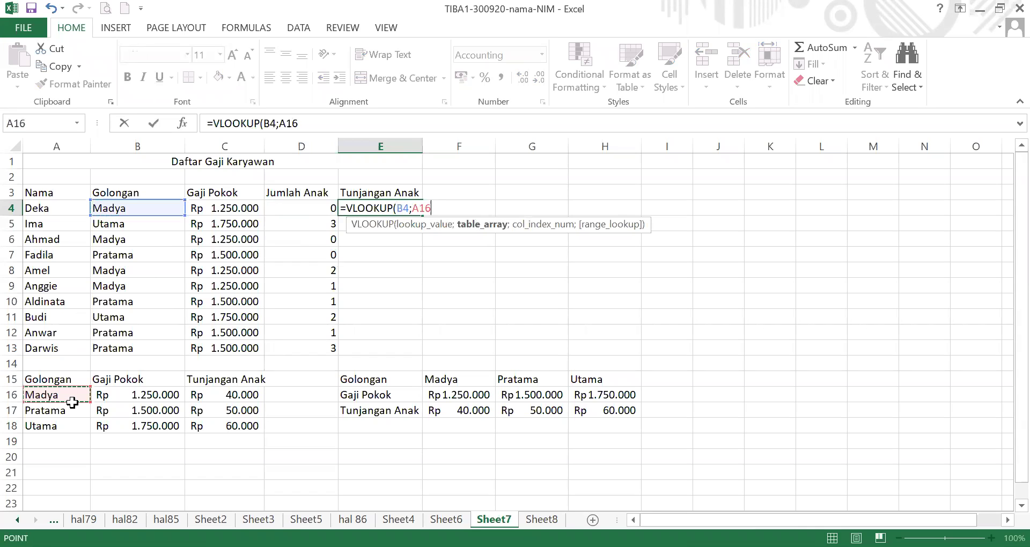
drag(73, 402, 236, 426)
text(;)
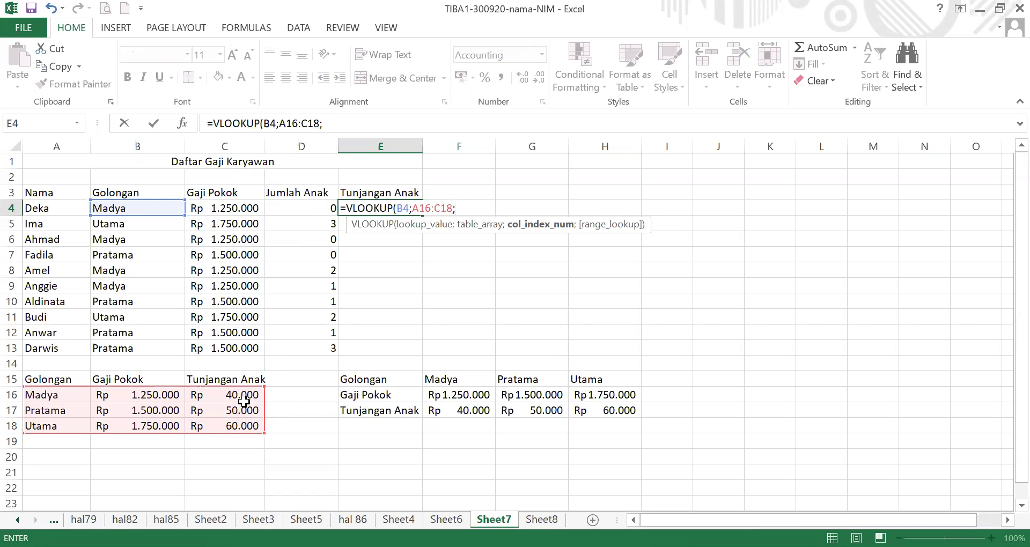
text(3;)
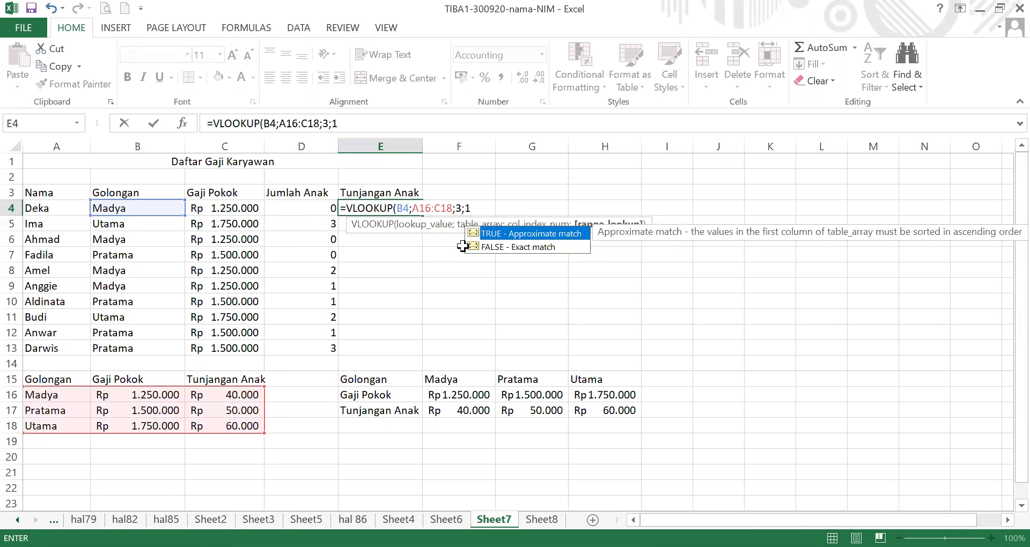
text(1))
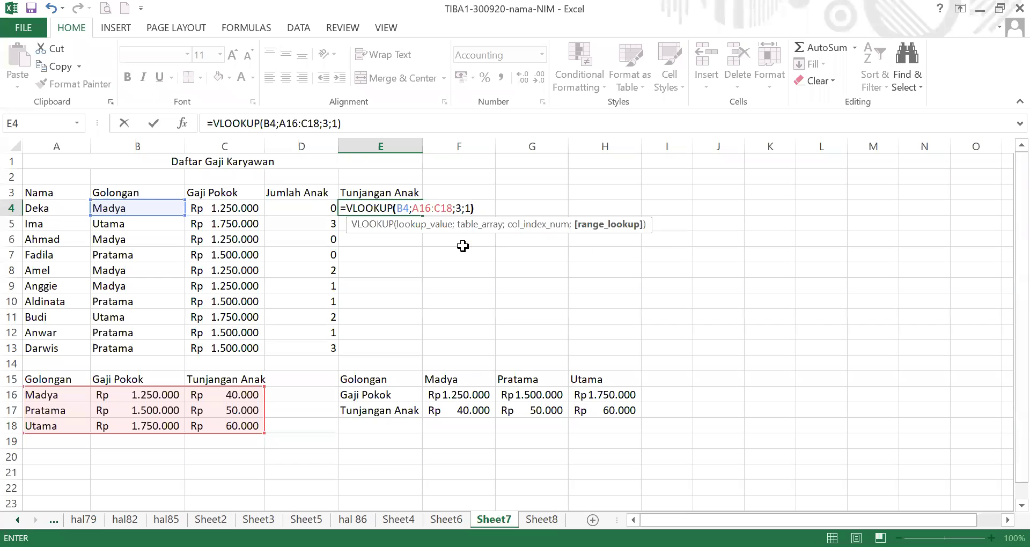
key(Return)
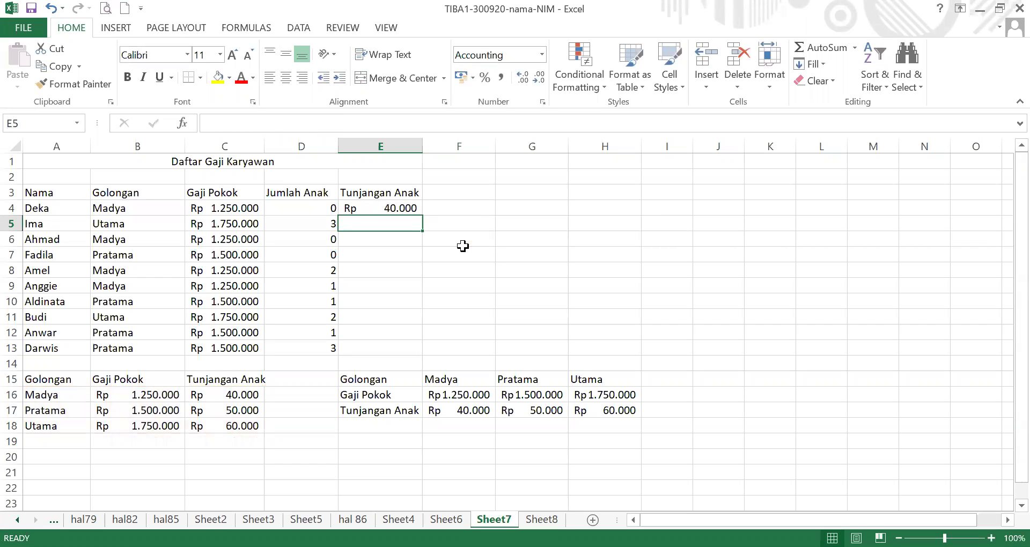
Try filling the Tunjangan Anak formula with its relative table range from E4 down to E13.
click(400, 237)
click(408, 209)
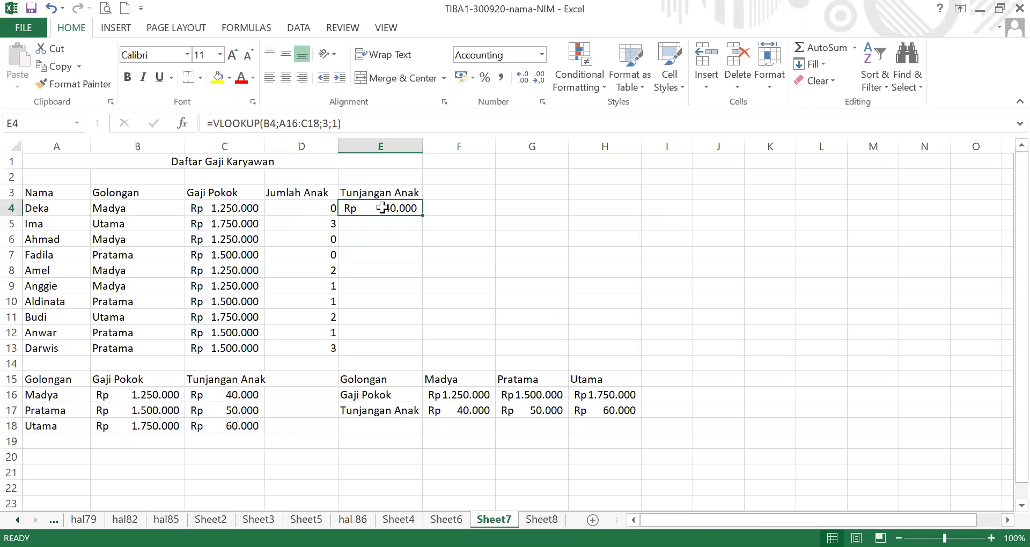
drag(422, 219, 414, 353)
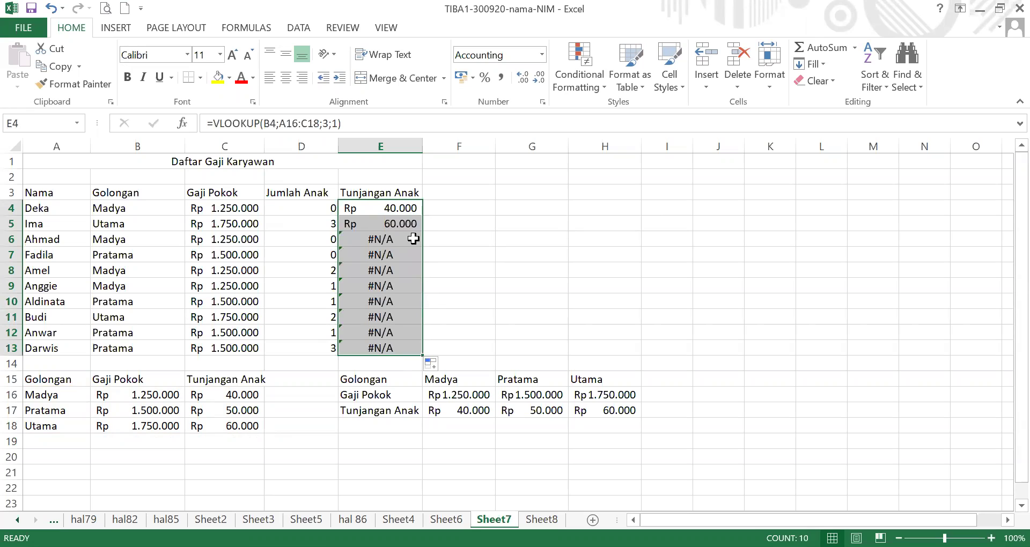
Change the table range in the E4 formula to the absolute reference $A$16:$C$18.
click(412, 210)
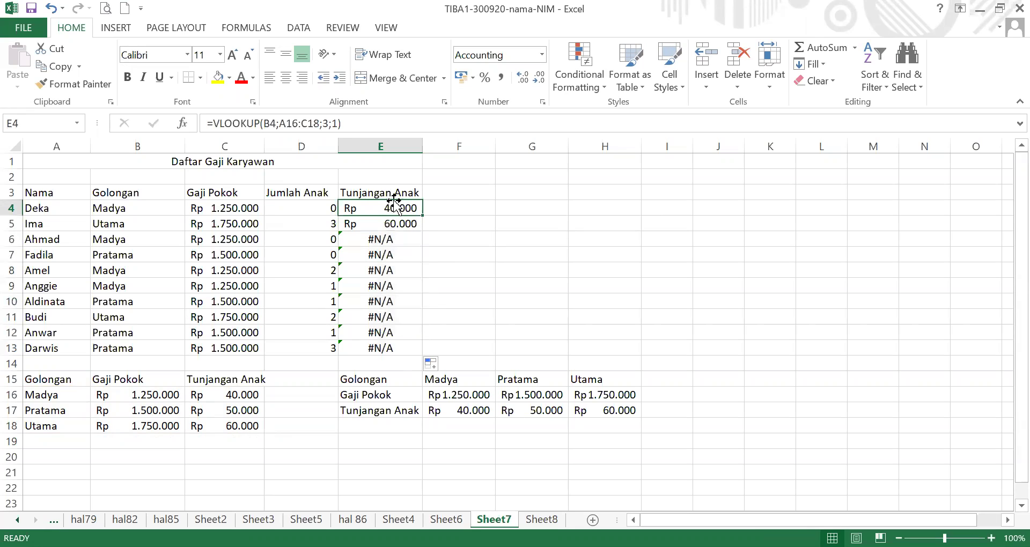
click(292, 124)
key(F4)
key(Right)
key(Right)
key(Right)
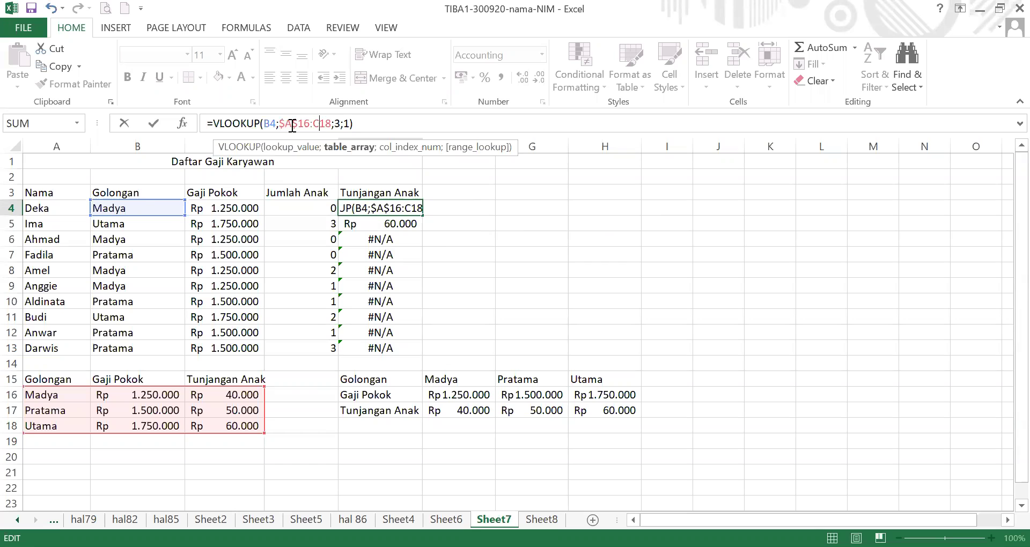
key(F4)
key(Return)
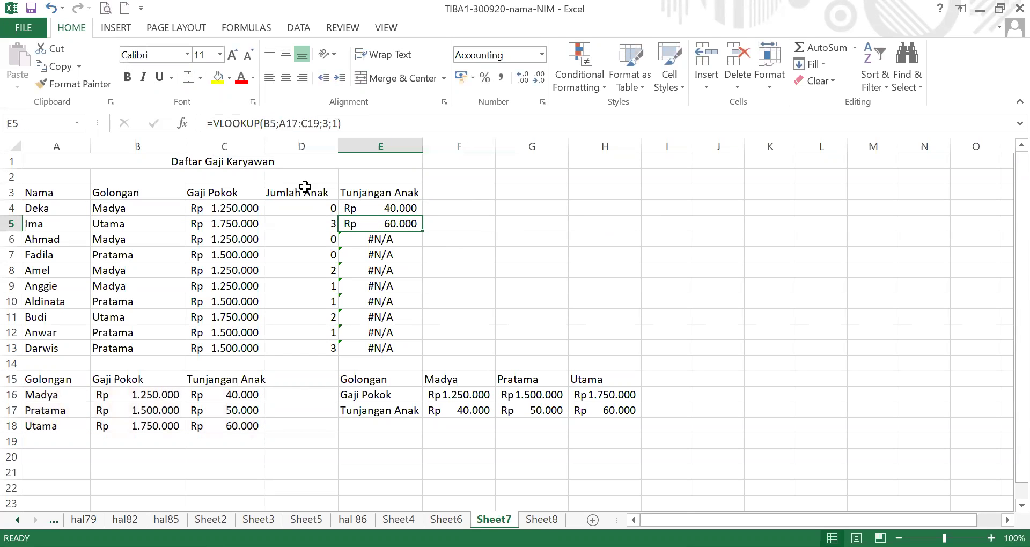
Refill E5 through E13 with the corrected E4 formula and spot-check several cells in the Tunjangan Anak column.
click(407, 208)
drag(422, 215, 420, 354)
click(403, 255)
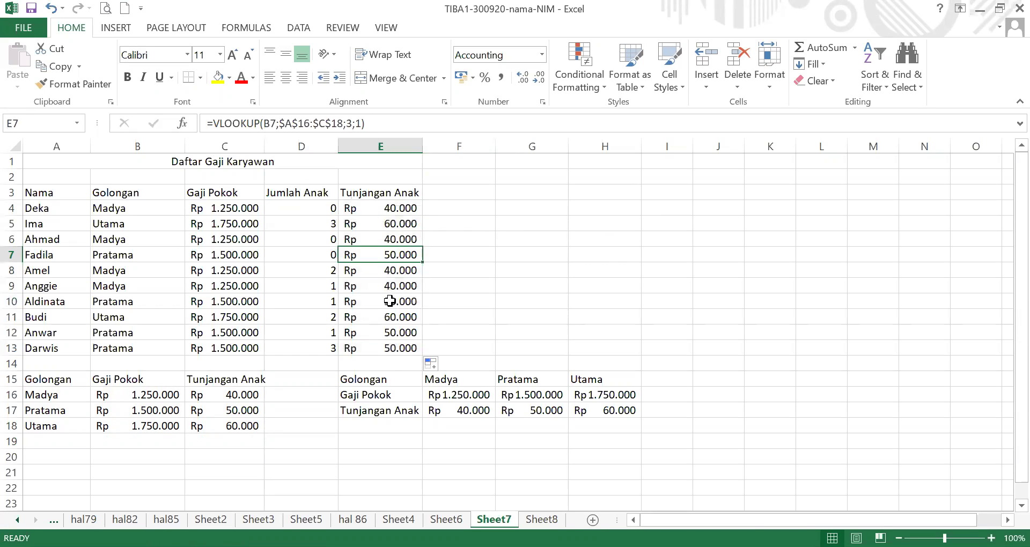
click(408, 300)
click(415, 207)
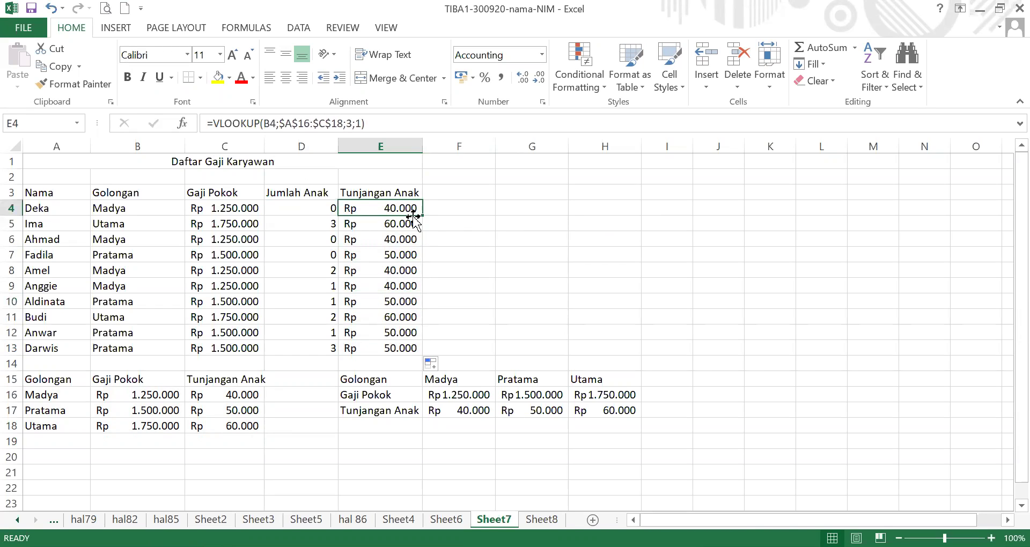
click(412, 223)
click(405, 243)
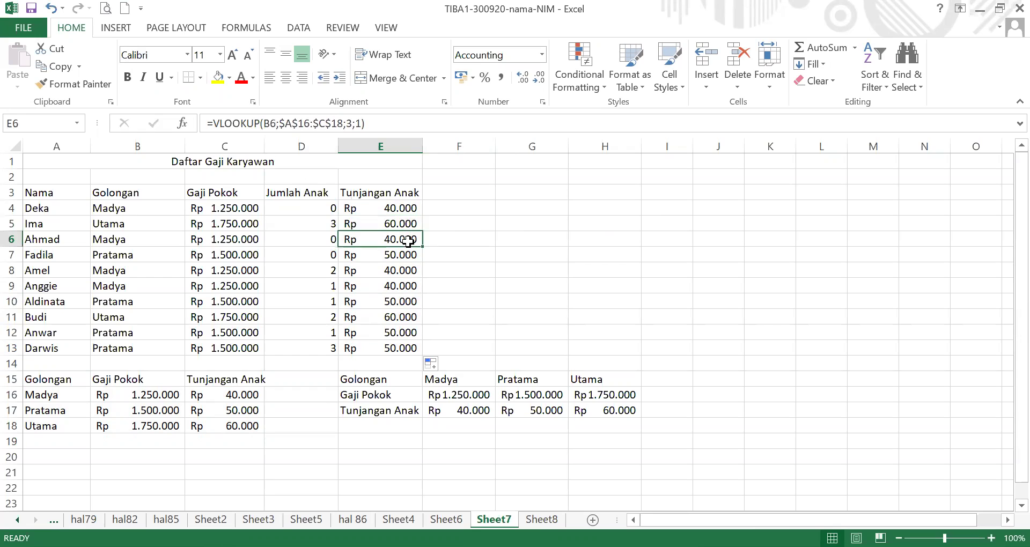
Check the VLOOKUP formulas and results in the Tunjangan Anak column against each employee's Golongan and the lookup table below.
click(402, 270)
click(405, 301)
drag(401, 321, 404, 337)
click(404, 354)
click(425, 337)
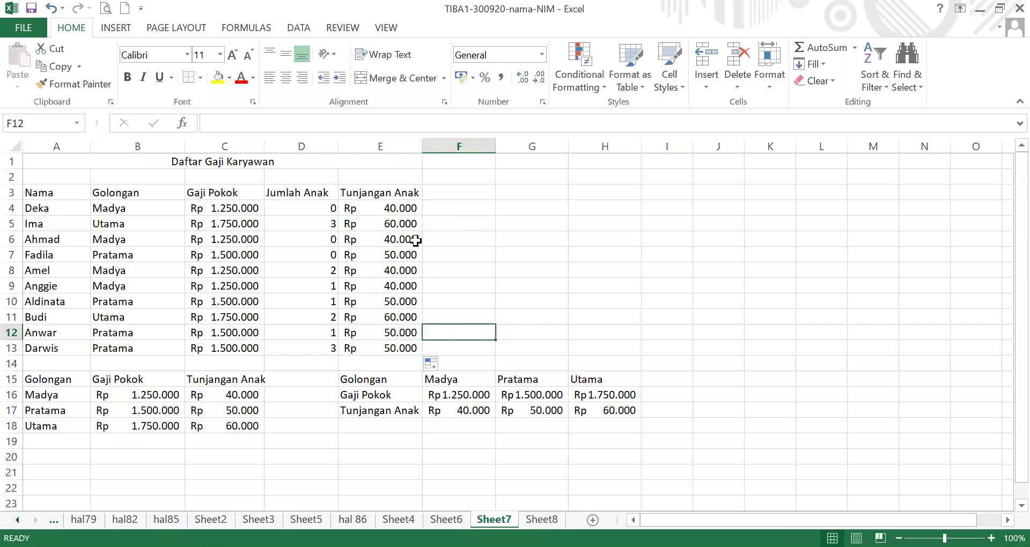
click(404, 213)
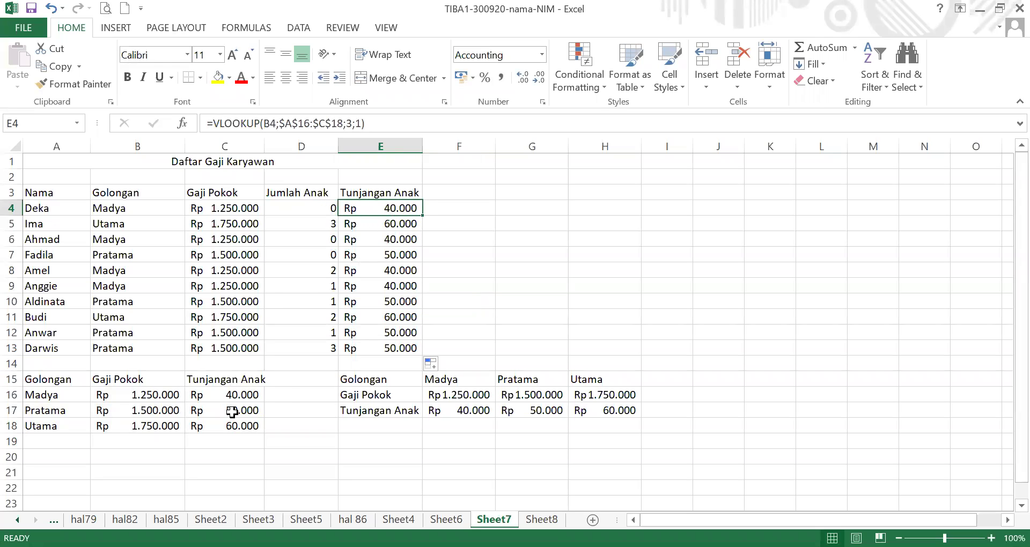
click(322, 223)
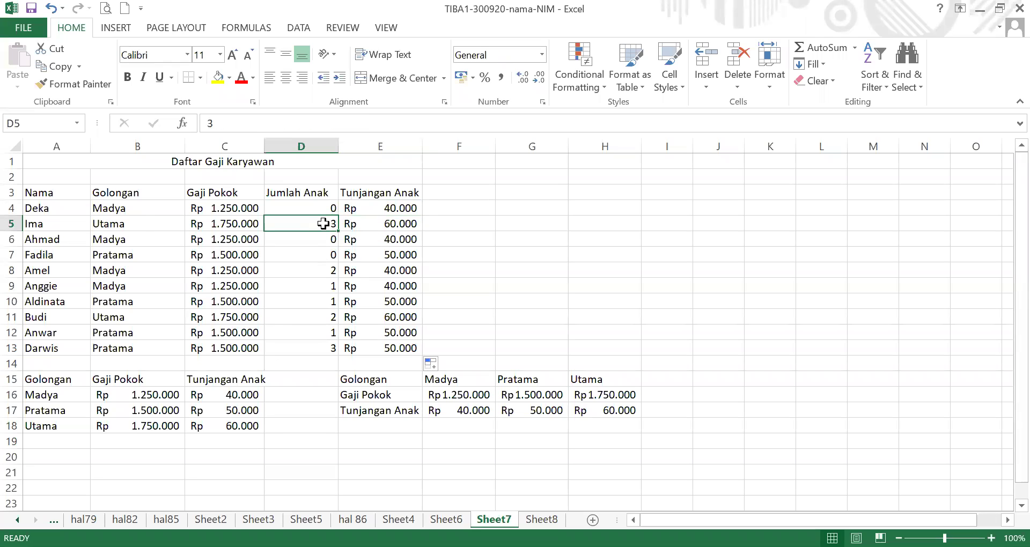
click(143, 228)
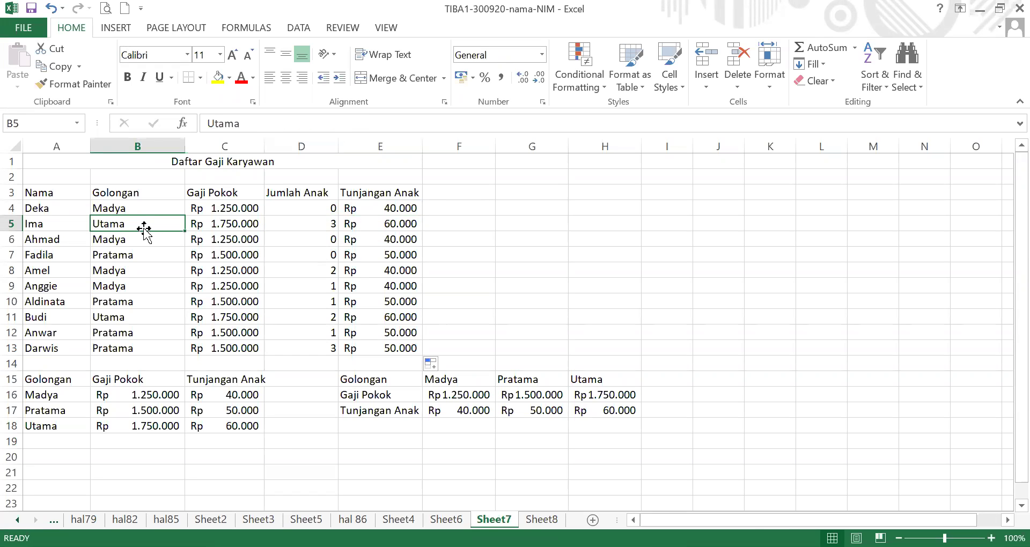
click(238, 425)
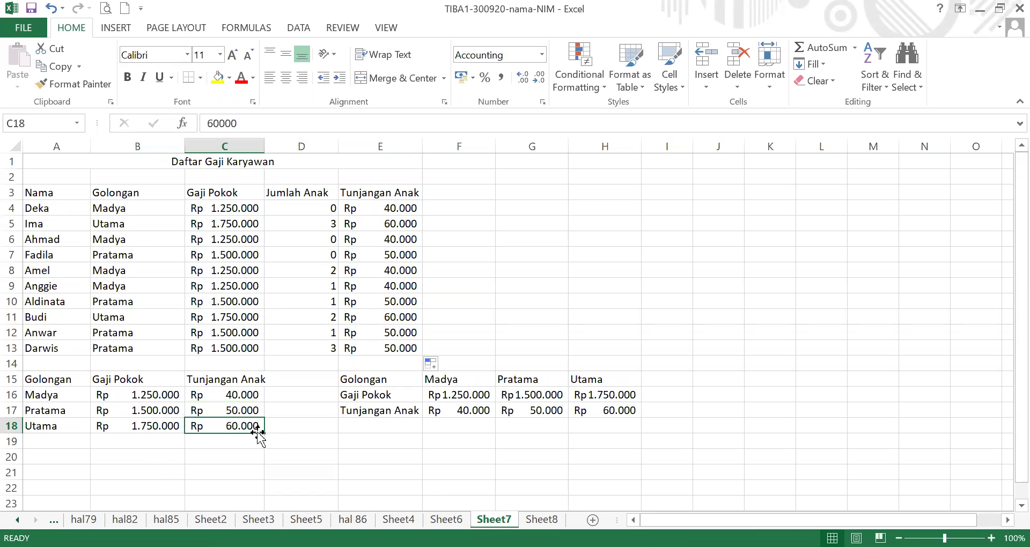
click(389, 224)
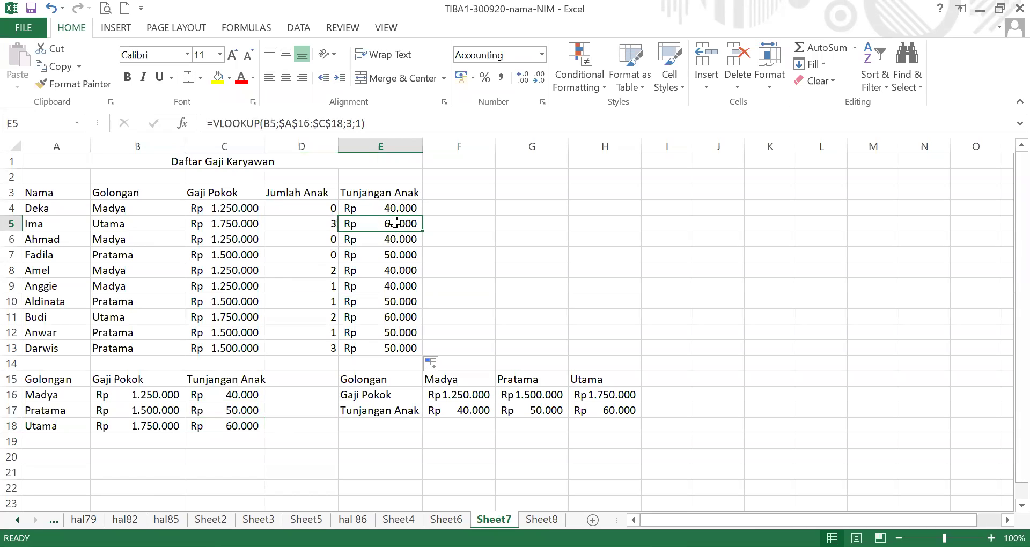
click(394, 235)
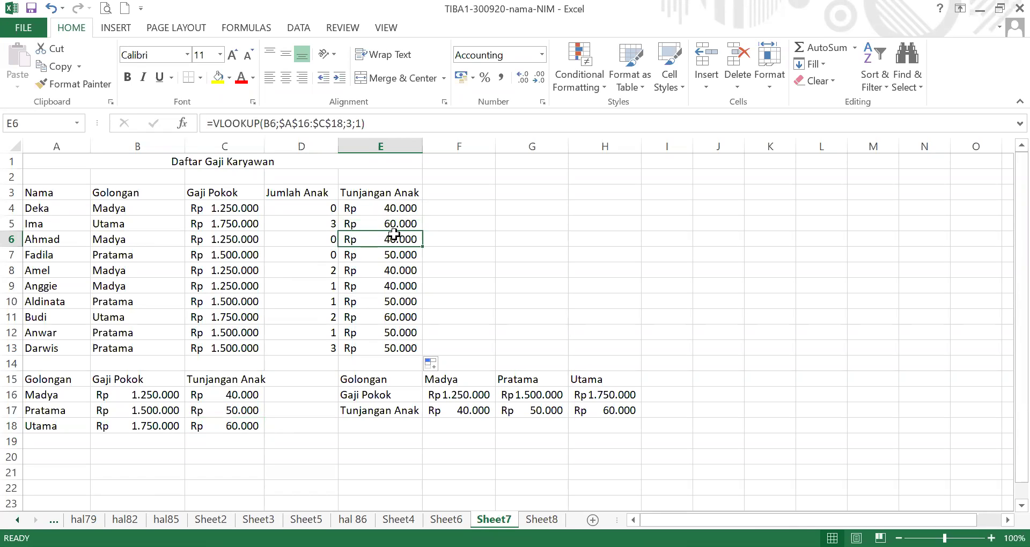
click(391, 254)
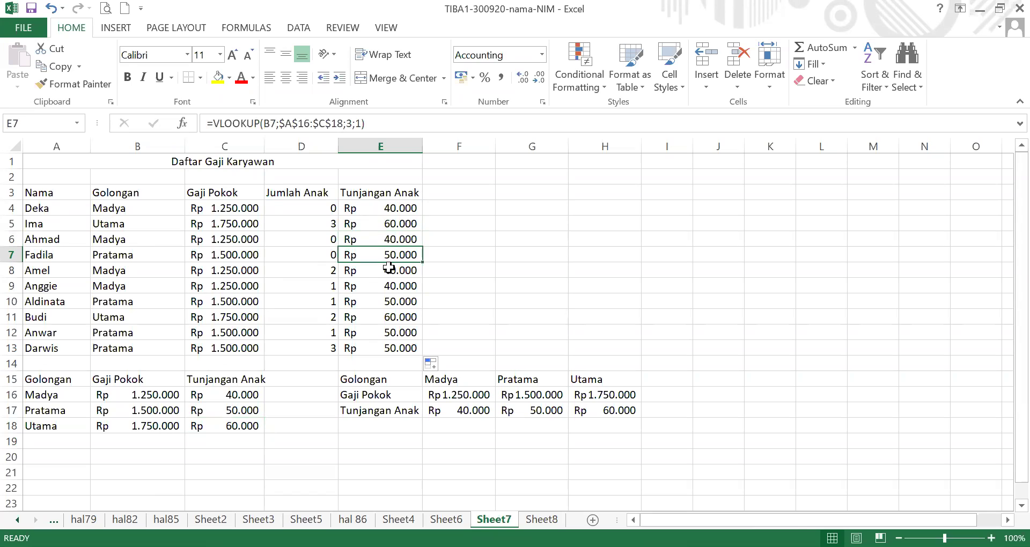
click(388, 270)
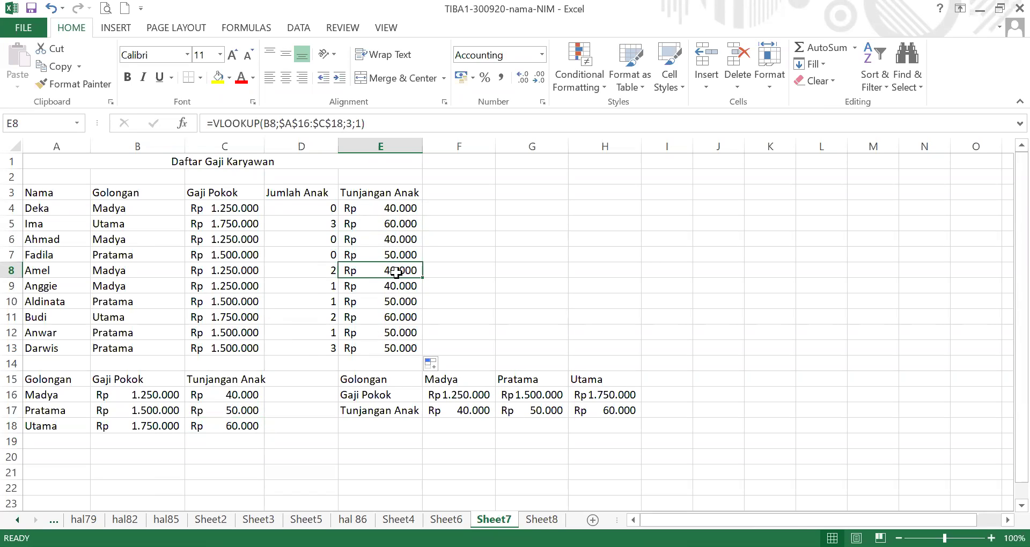
Colour the Tunjangan Anak values in E4:E13 red.
drag(386, 352, 397, 209)
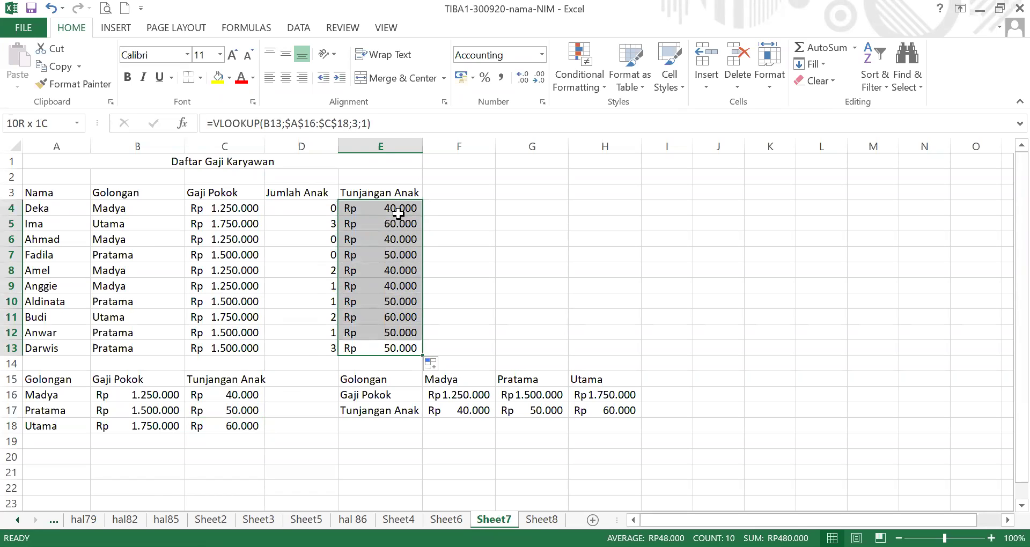
click(480, 274)
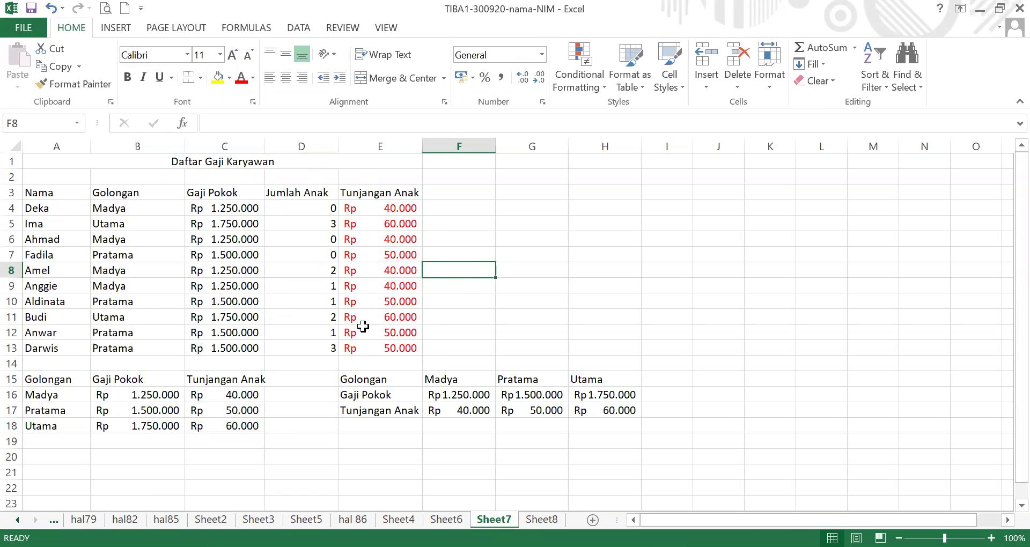
drag(324, 349, 326, 205)
click(489, 271)
click(457, 230)
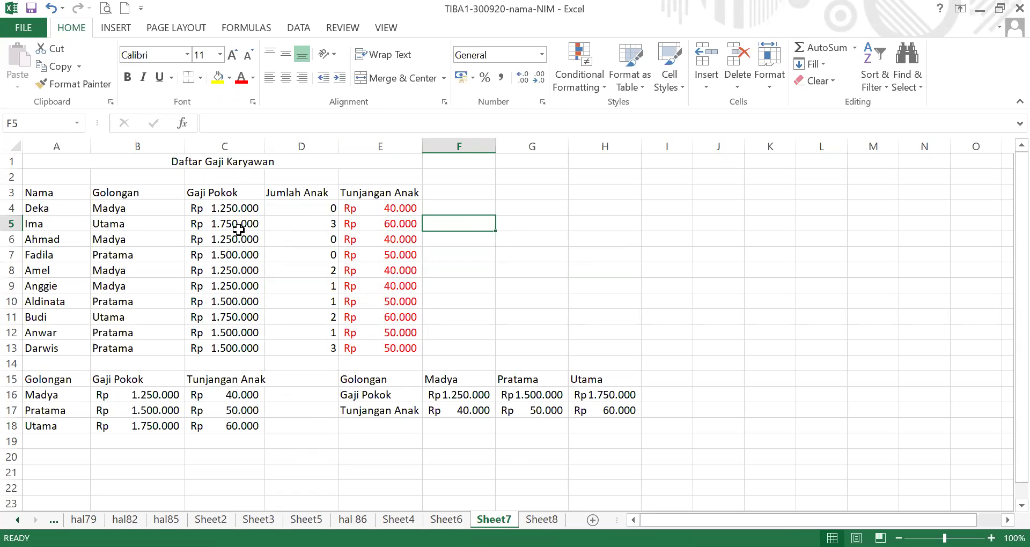
Replace the VLOOKUP formula in Gaji Pokok cell C4 with the beginning of an HLOOKUP formula.
click(221, 210)
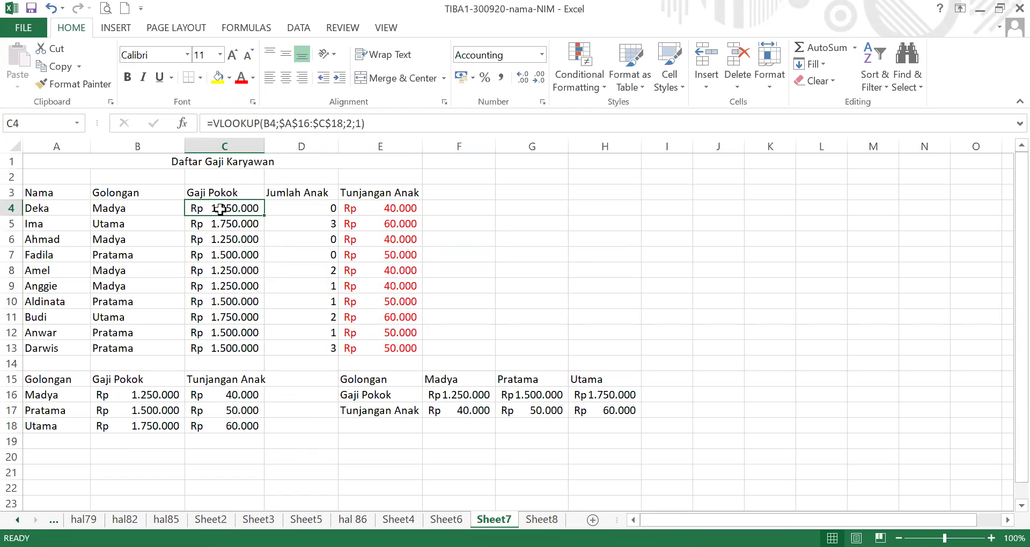
drag(365, 124, 217, 131)
key(BackSpace)
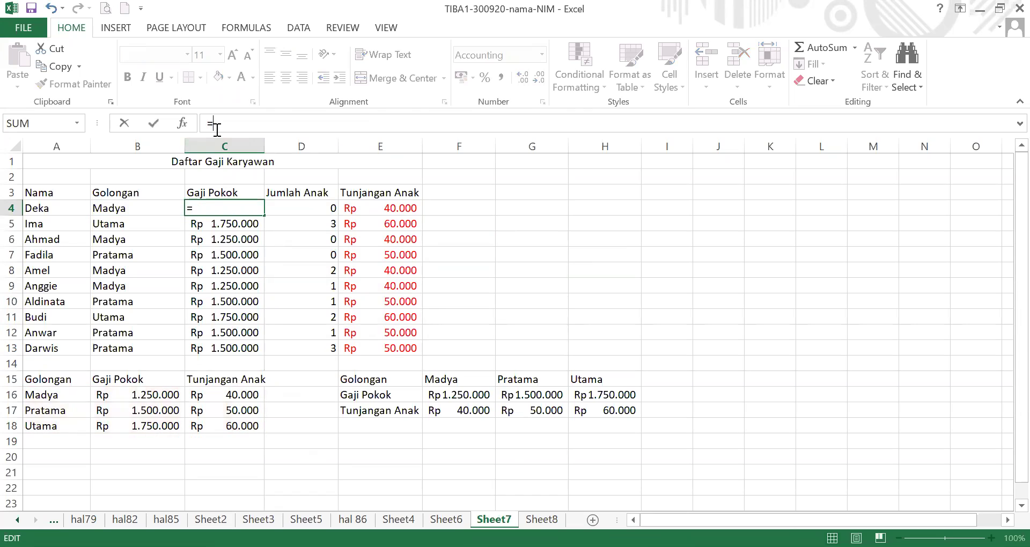
text(HLOO)
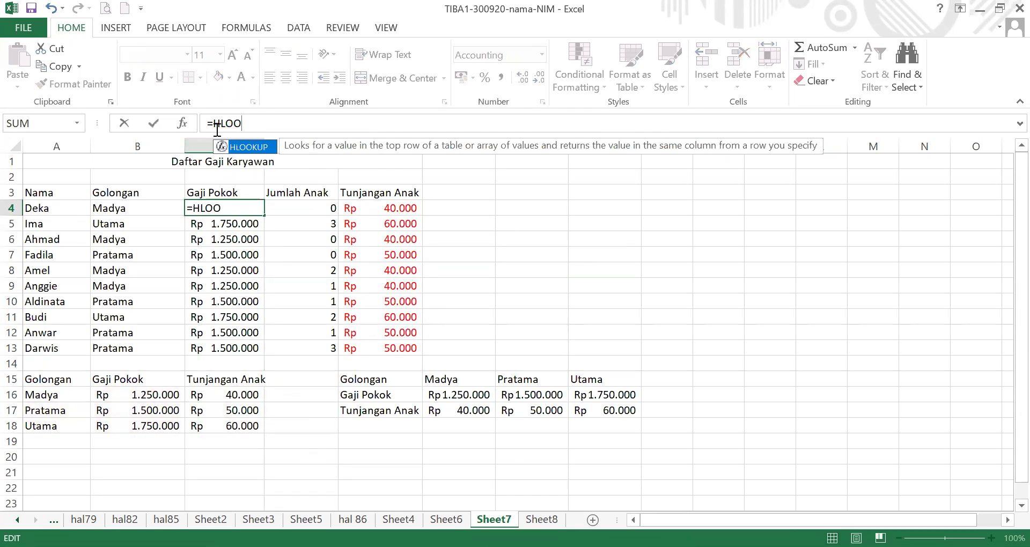
text(KUP()
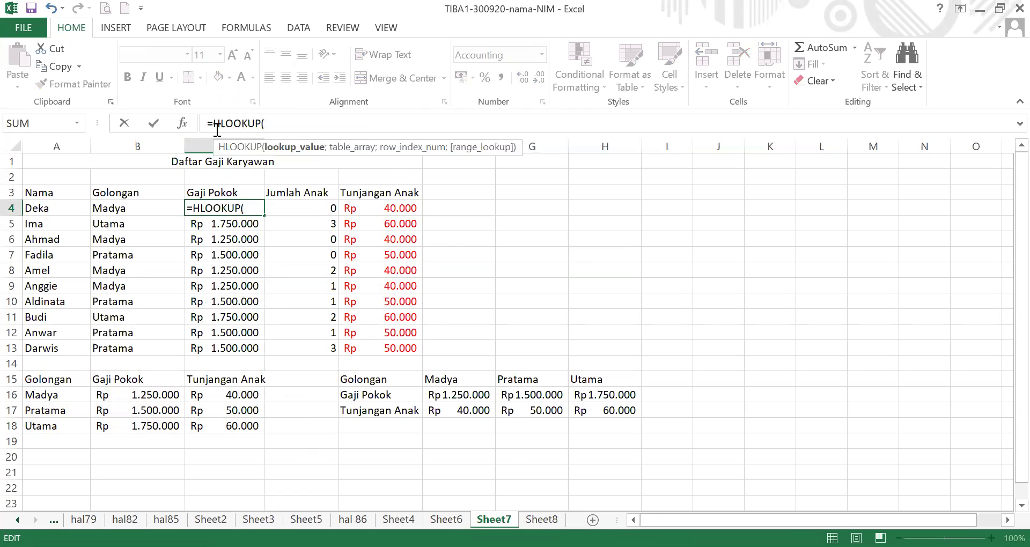
click(457, 385)
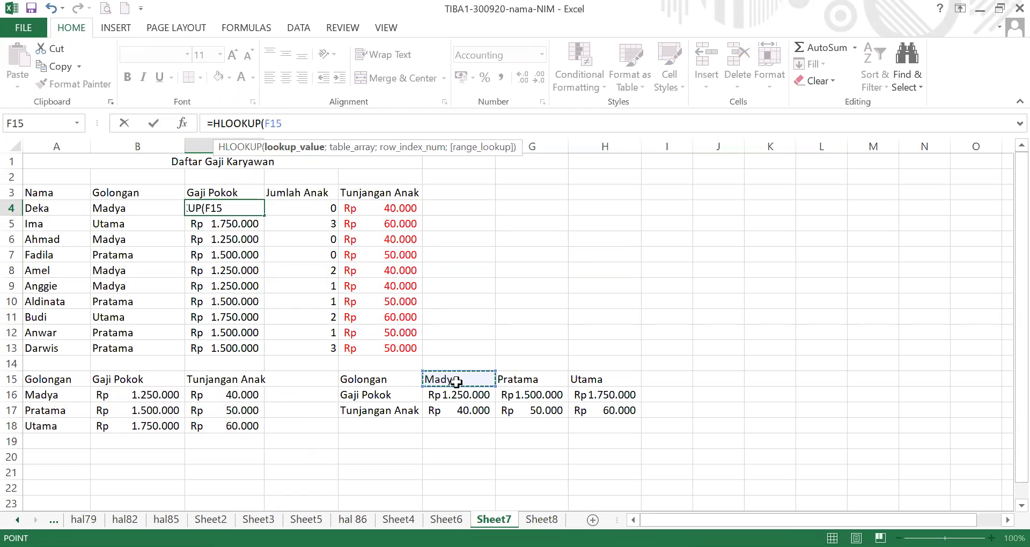
click(315, 124)
key(BackSpace)
key(BackSpace)
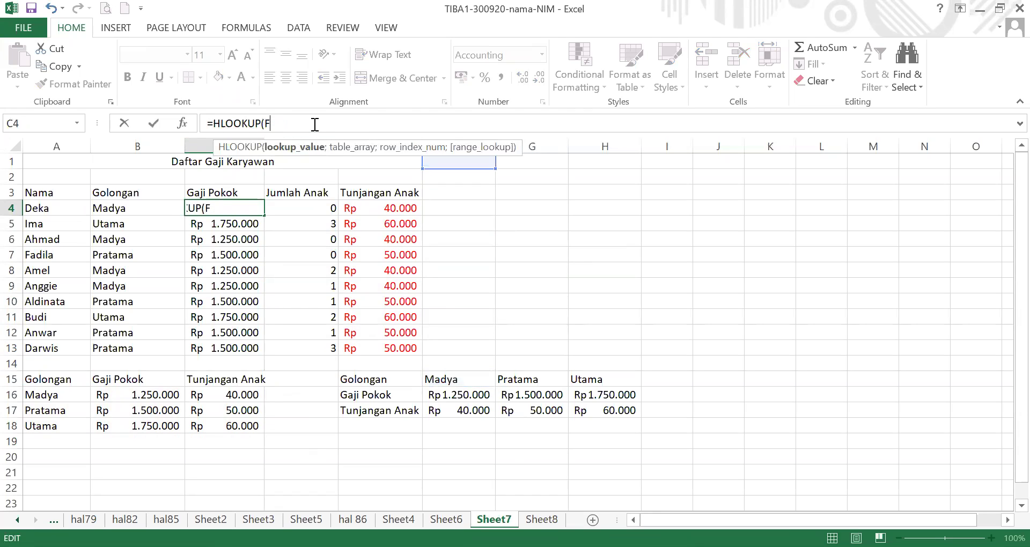
key(BackSpace)
Give the HLOOKUP in C4 the lookup value B4 and the horizontal table range F15:H17.
click(163, 209)
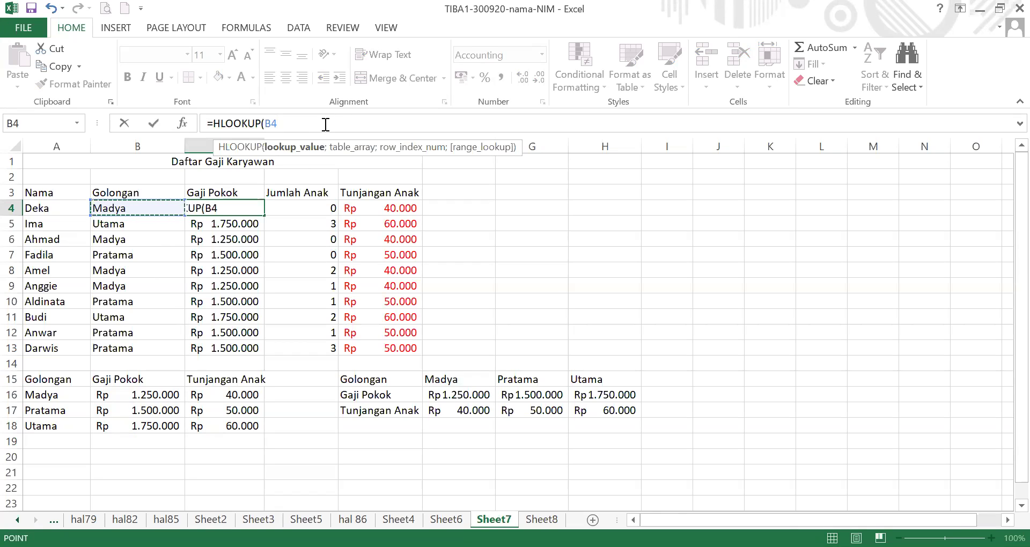
text(;)
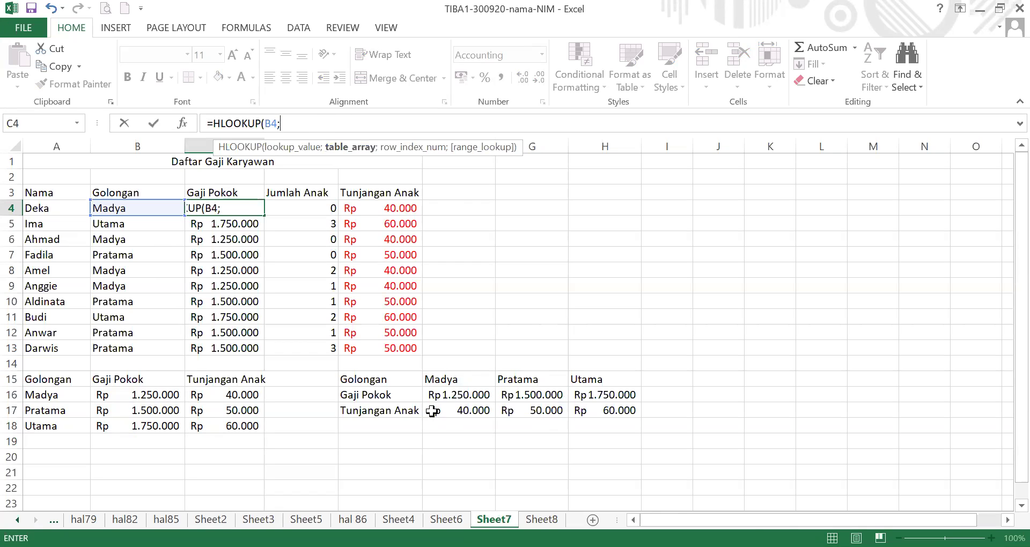
click(437, 379)
drag(511, 396, 606, 411)
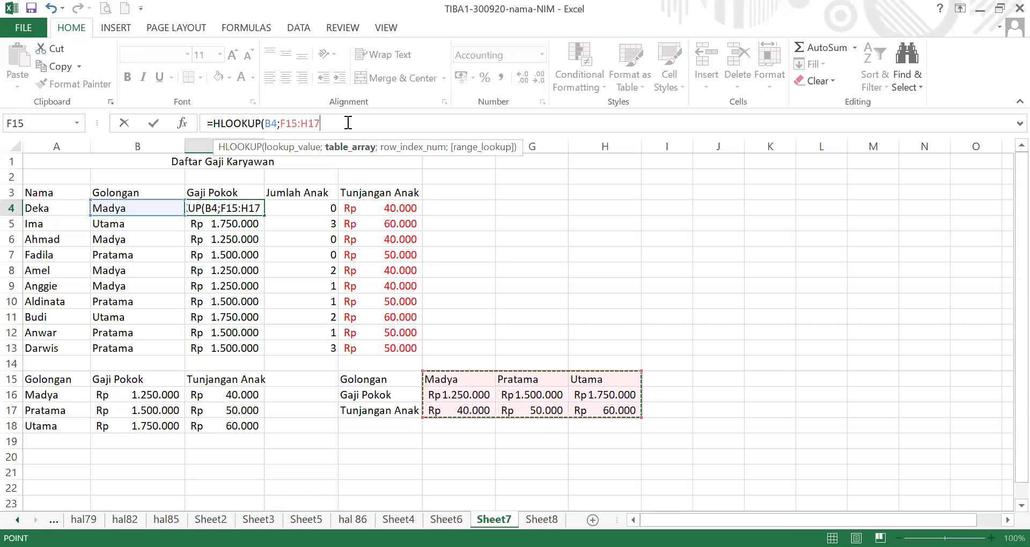
text(;)
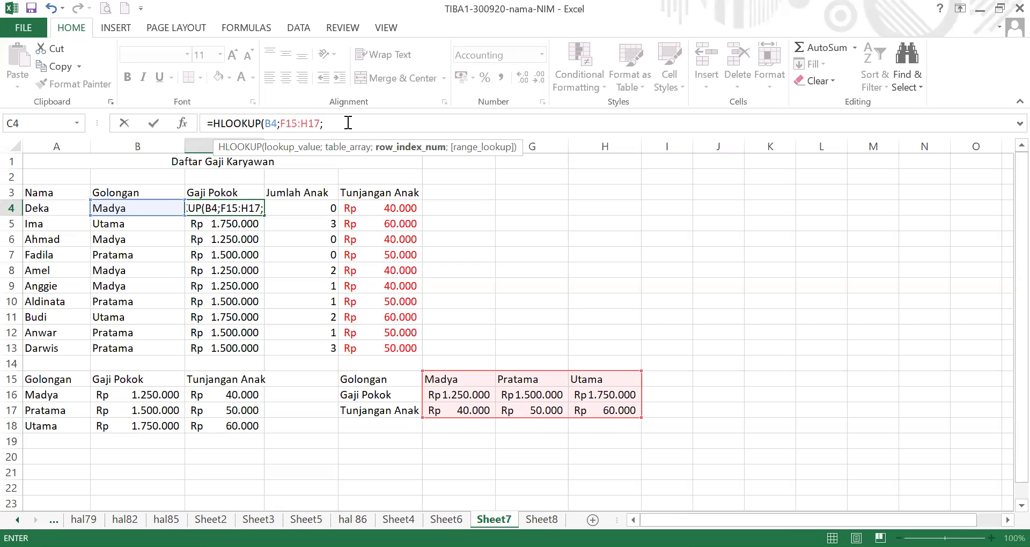
Make the table range in the C4 HLOOKUP formula absolute as $F$15:$H$17.
click(292, 123)
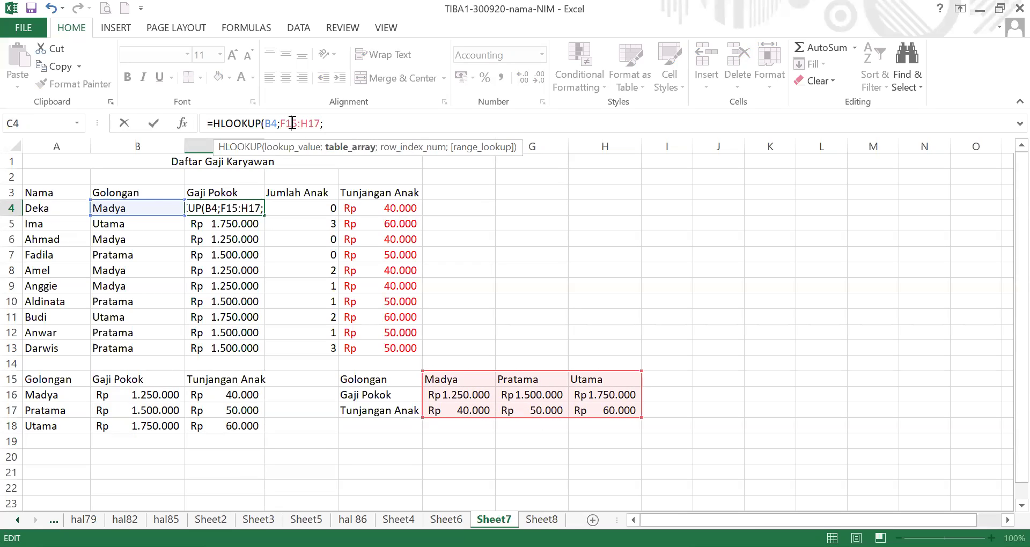
key(F4)
key(Right)
key(Right)
key(Right)
key(F4)
key(Right)
key(Right)
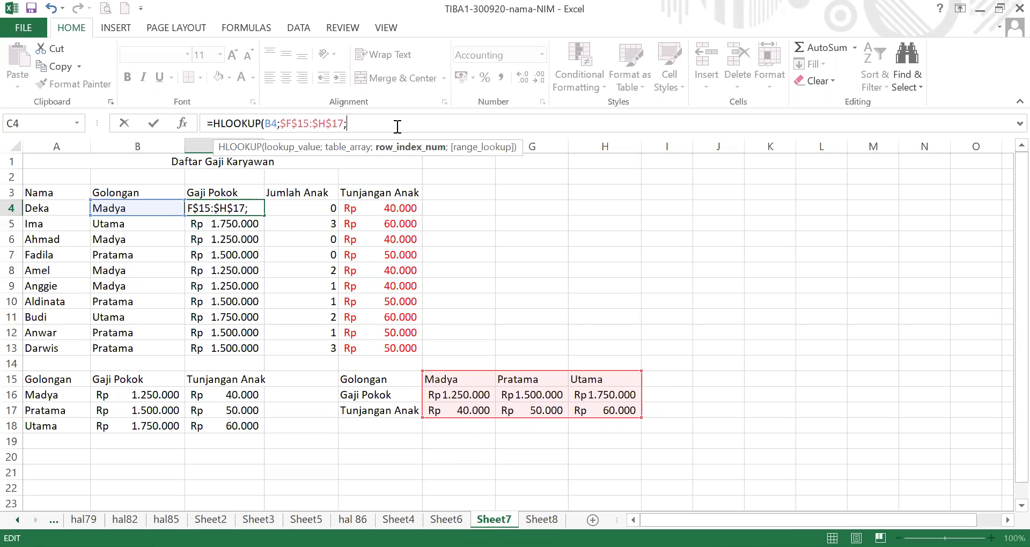
Finish the C4 HLOOKUP formula with row index 2 and range lookup 1.
text(2;)
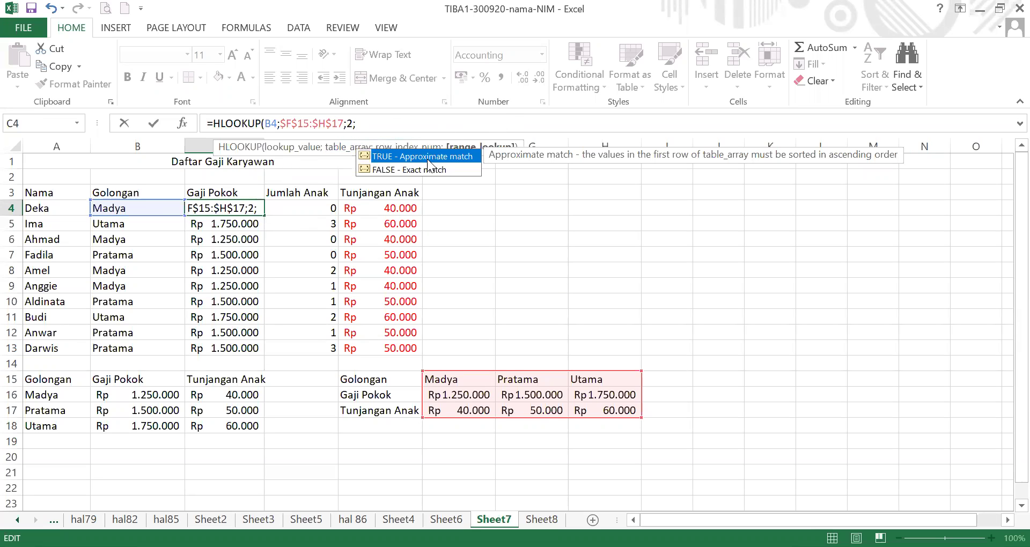
text(1))
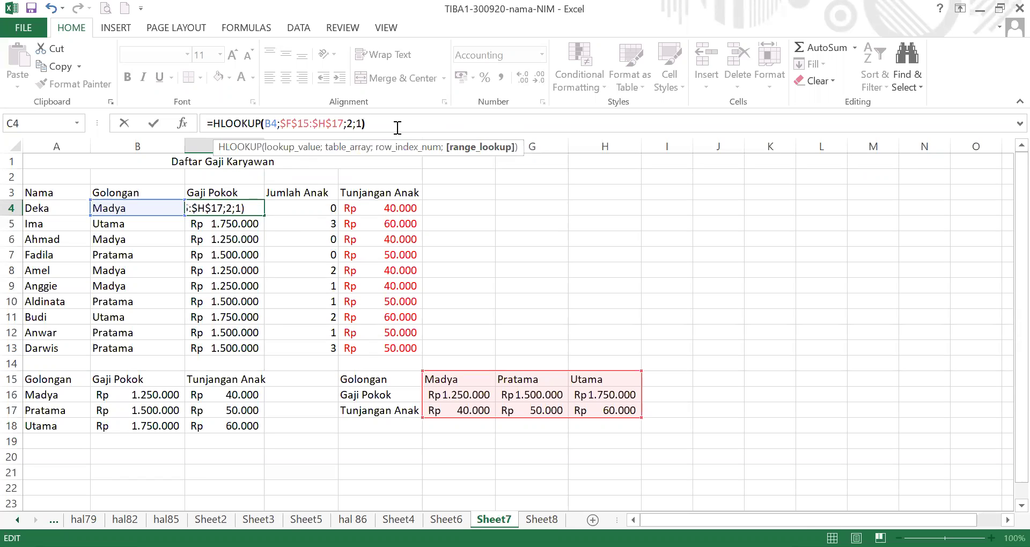
key(Return)
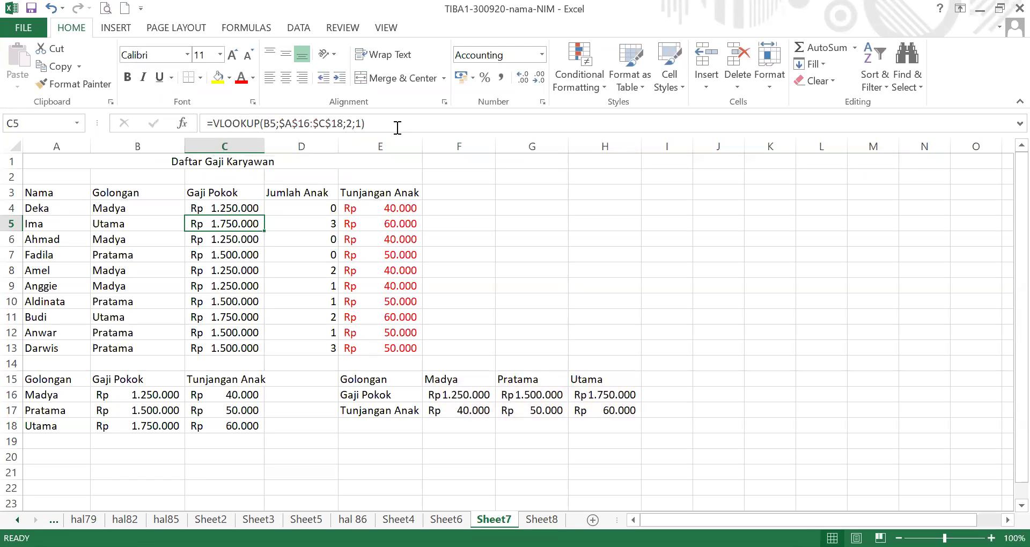
Fill the HLOOKUP formula from C4 down to C13 and compare the formulas in E4 and C4.
click(231, 209)
drag(263, 217, 248, 349)
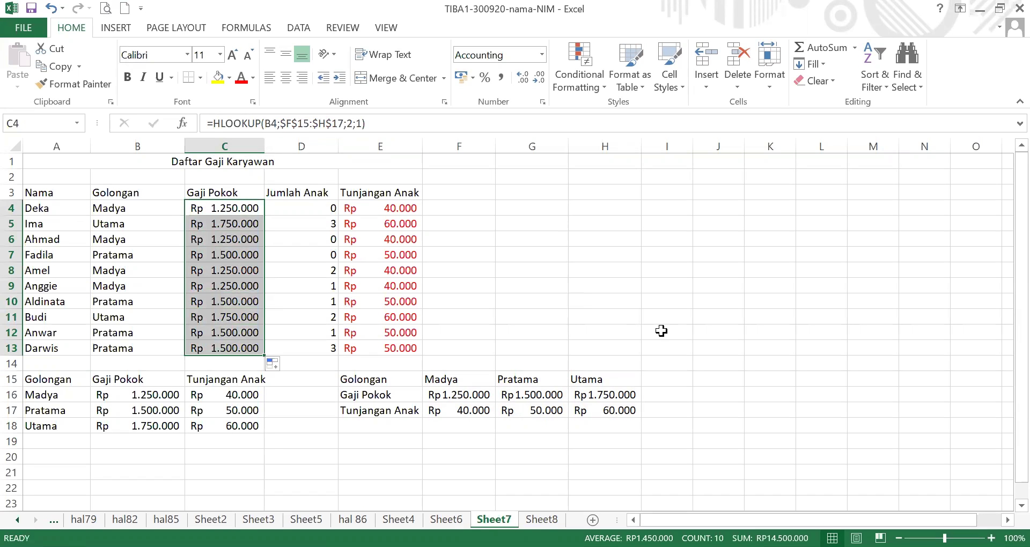
click(400, 208)
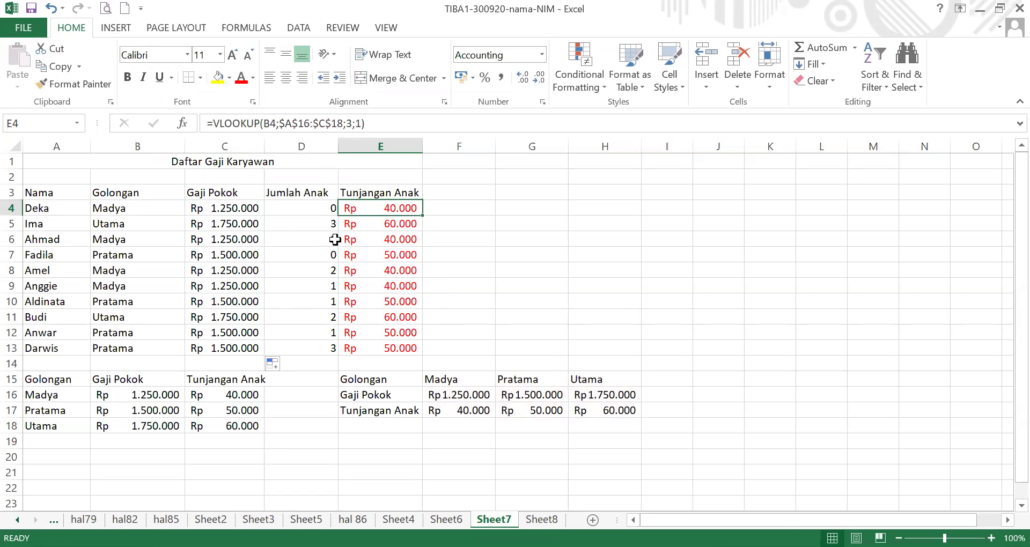
click(240, 209)
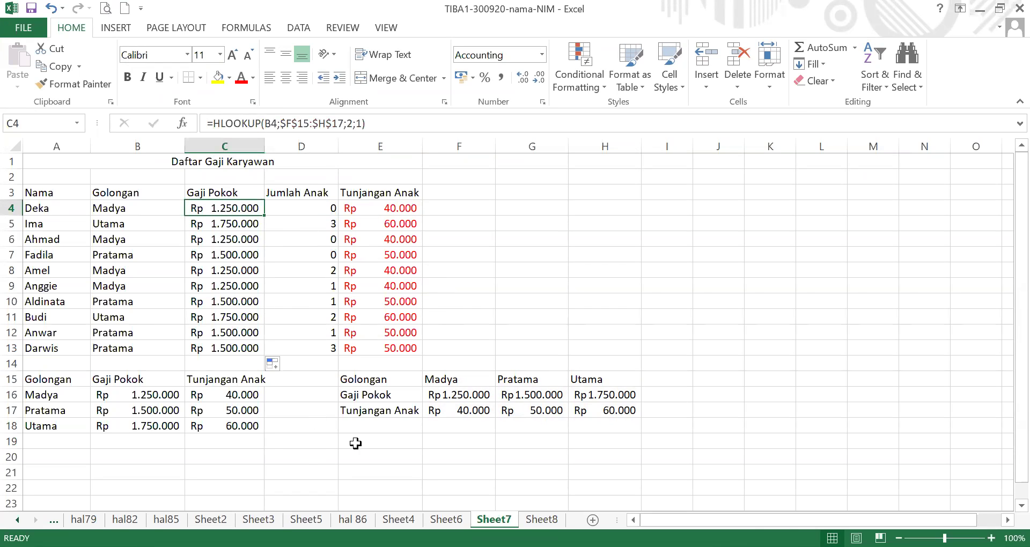
Browse the other worksheets from hal85 and Sheet3 through to the DAFTAR KARYAWAN table on Sheet4.
click(365, 546)
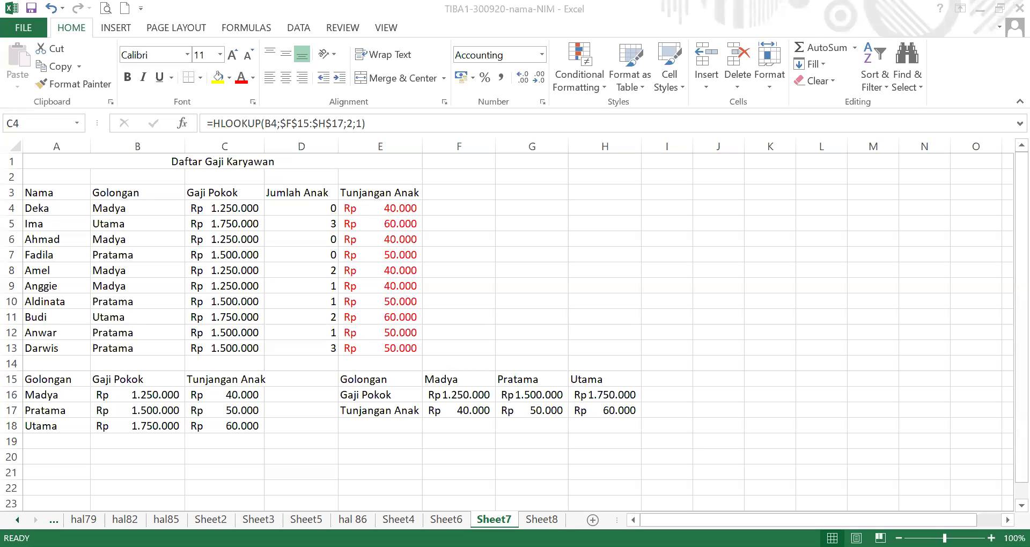
click(210, 519)
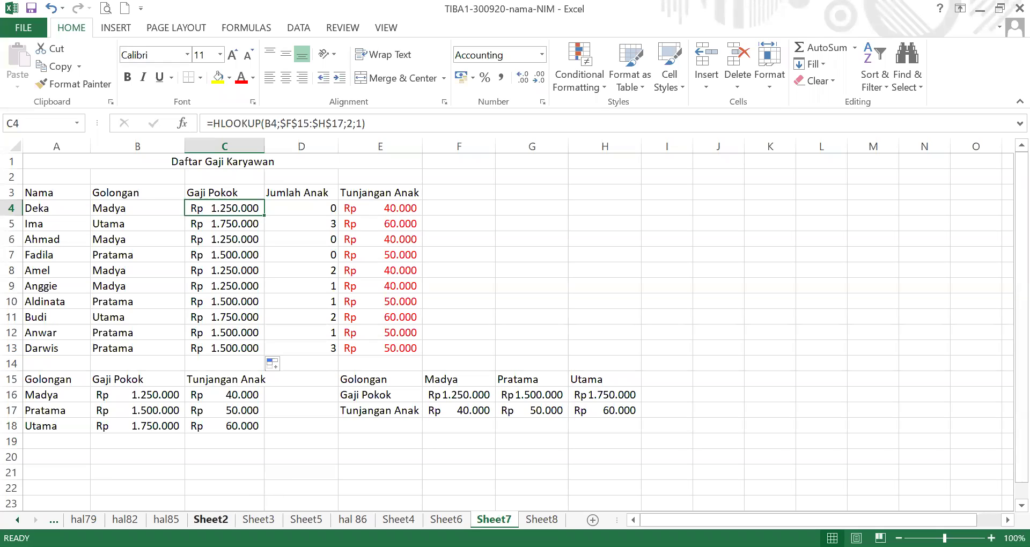
key(ctrl+Page_Up)
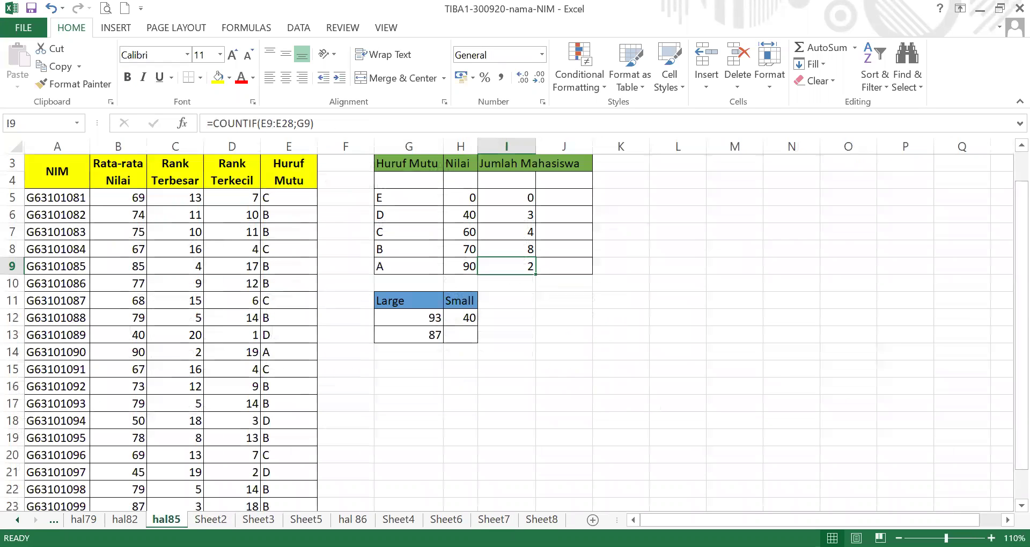
key(ctrl+Page_Up)
key(ctrl+Page_Down)
key(ctrl+Page_Down)
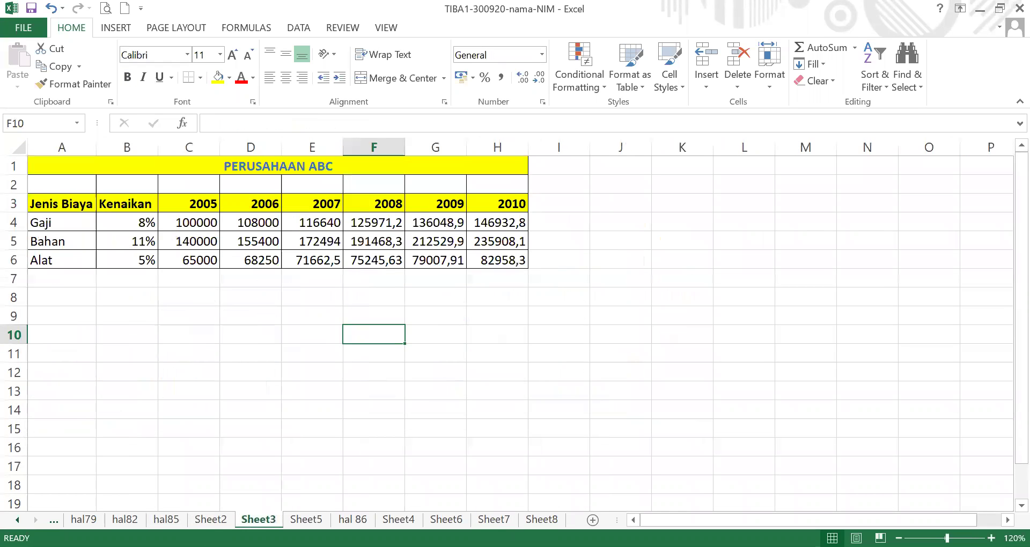
key(ctrl+Page_Down)
key(ctrl+Page_Down)
key(ctrl+Page_Down)
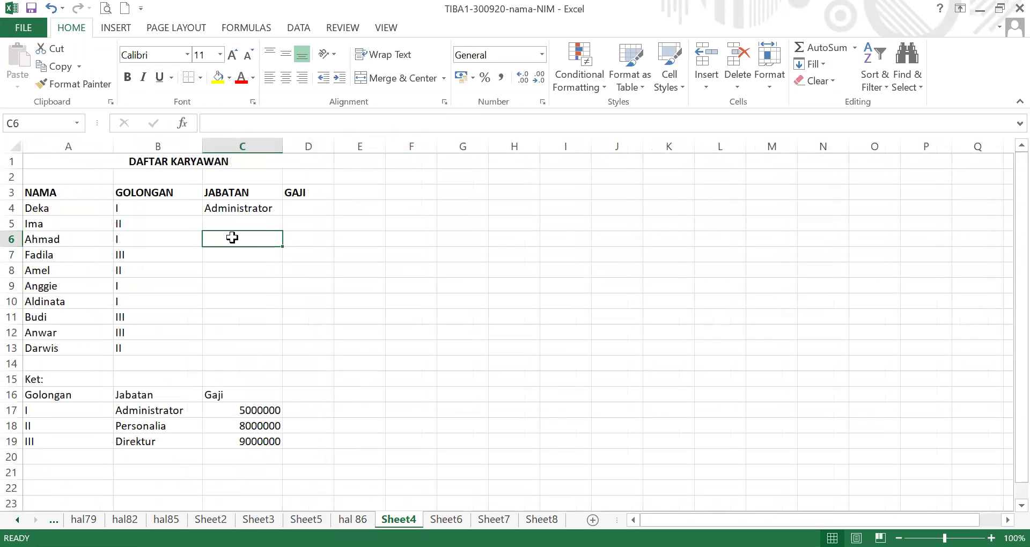
click(313, 208)
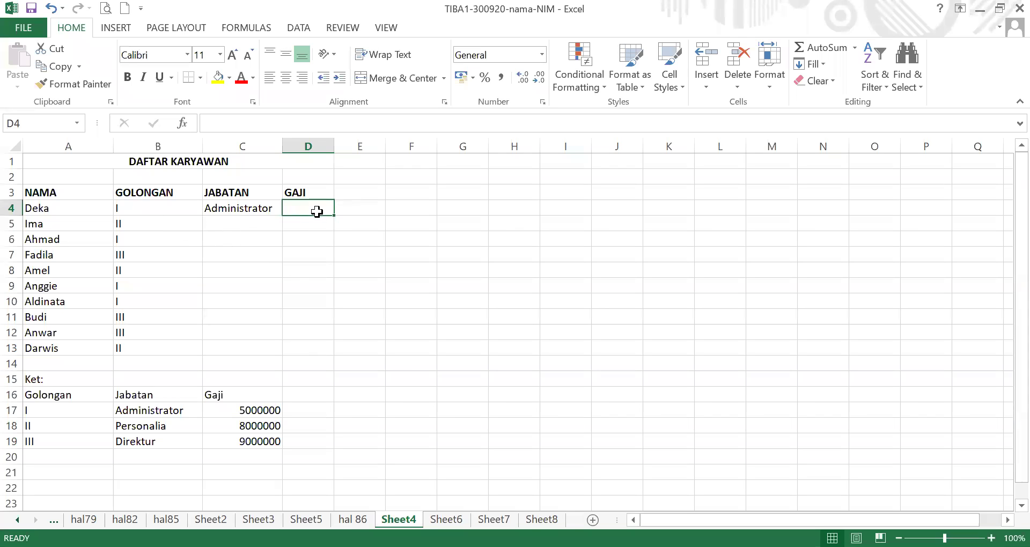
click(166, 210)
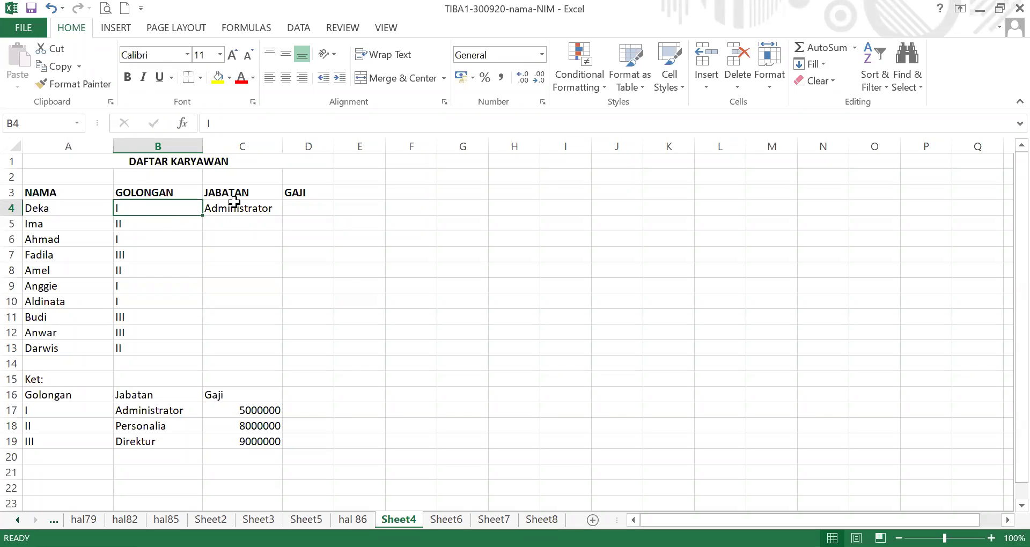
click(169, 220)
click(166, 251)
click(183, 208)
drag(183, 208, 172, 350)
Try the number 1 as the Golongan value in B4, and undo the entry.
click(165, 210)
text(1)
key(Return)
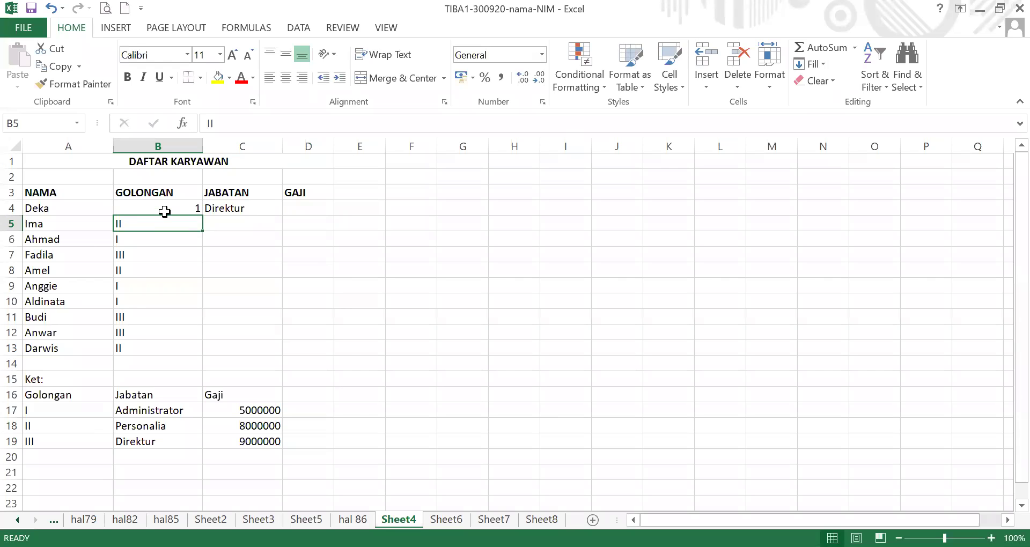
key(ctrl+z)
Check the Daftar Gaji Karyawan table on Sheet7 and return to the DAFTAR KARYAWAN table on Sheet4.
key(ctrl+Page_Down)
key(ctrl+Page_Down)
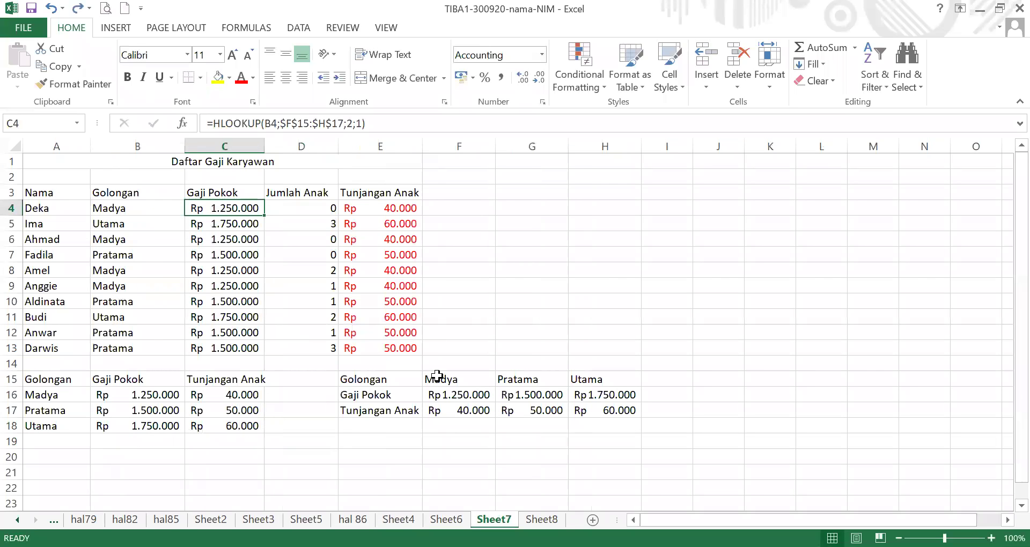
click(447, 520)
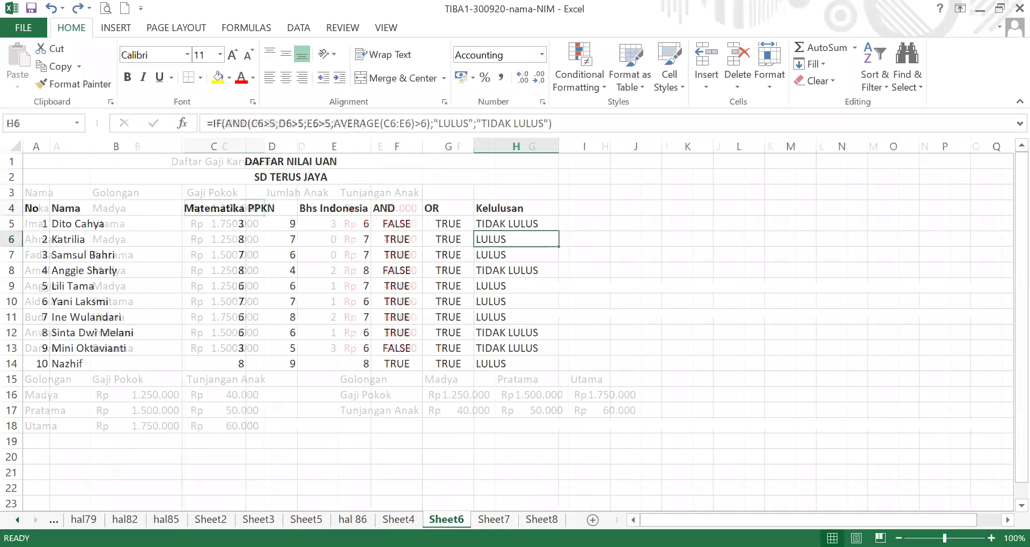
key(ctrl+Page_Up)
click(168, 258)
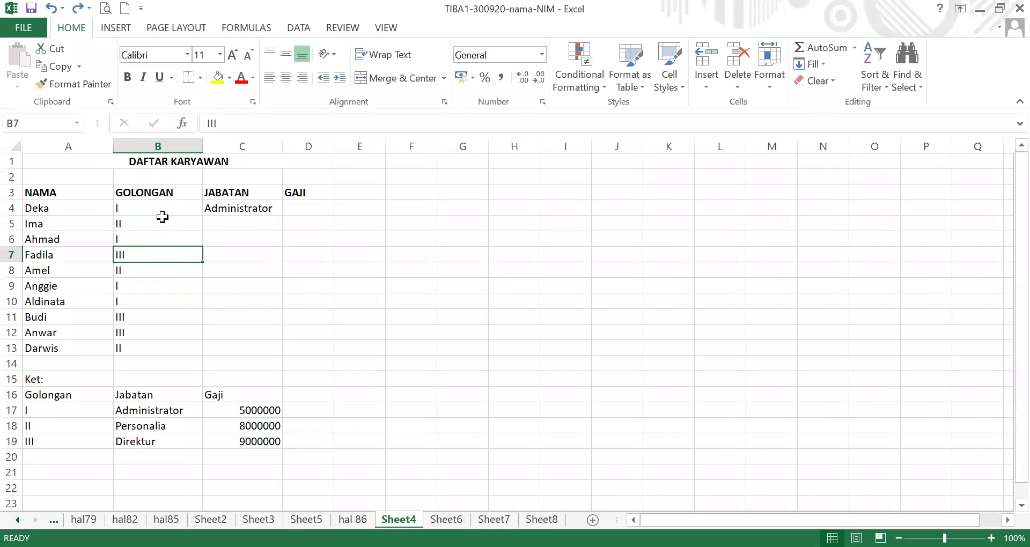
Replace the Roman-numeral Golongan values in B4 to B8 with the numbers 2, 2, 1, 3 and 2.
click(161, 212)
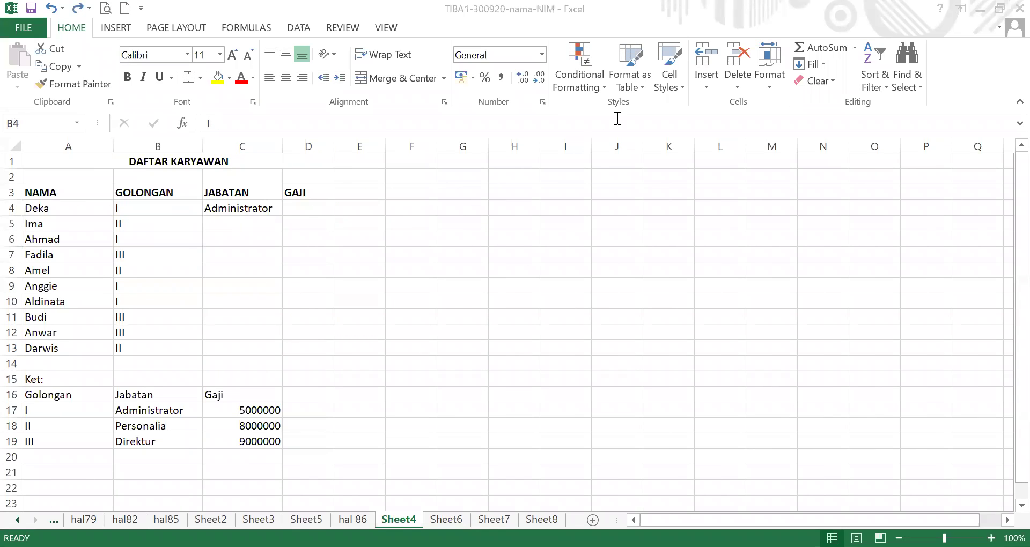
text(2)
key(Return)
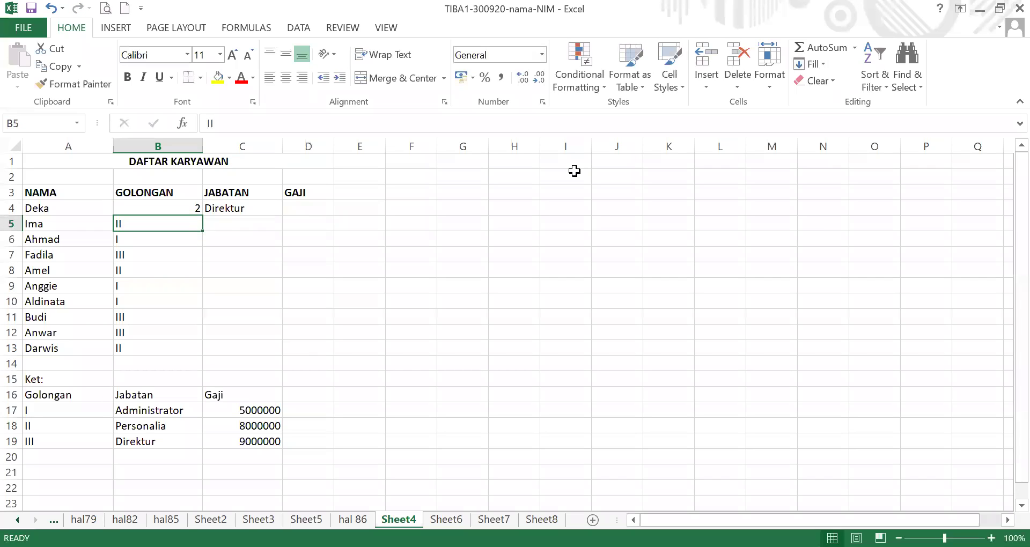
key(Delete)
text(2)
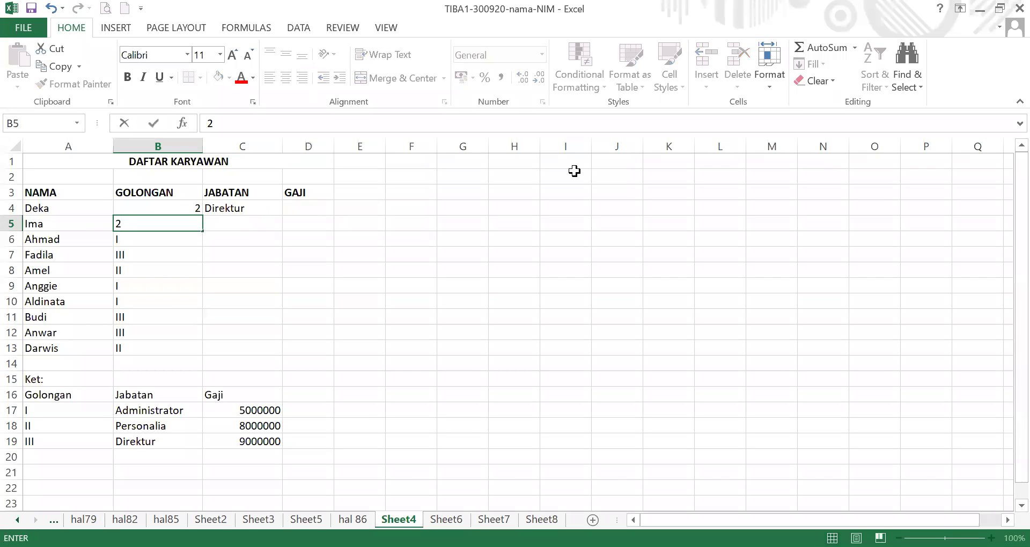
key(Return)
text(1)
key(Return)
text(3)
key(Return)
text(2)
key(Return)
Replace the Roman-numeral Golongan values in B9 to B13 with the numbers 1, 1, 3, 3 and 2.
text(1)
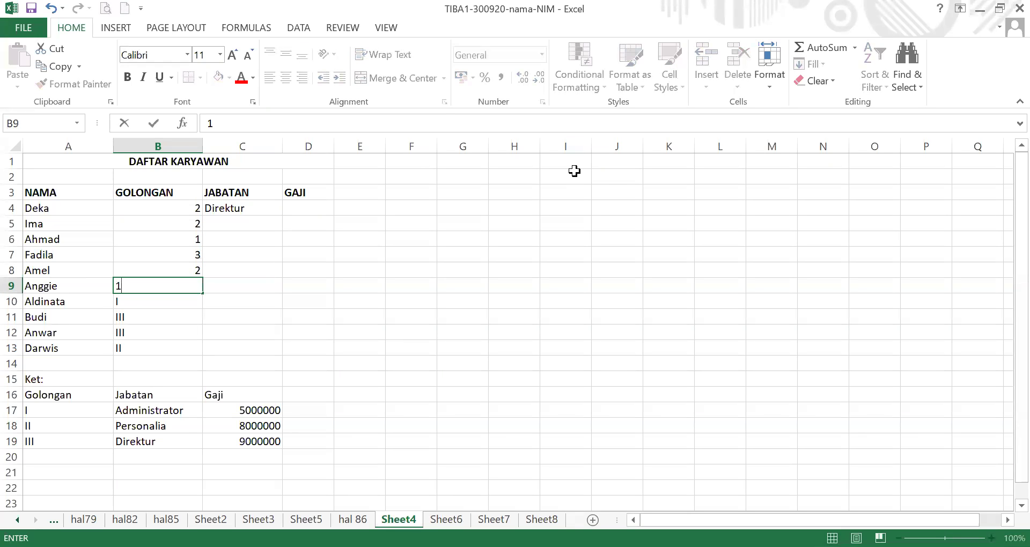
key(Return)
text(1)
key(Return)
text(3)
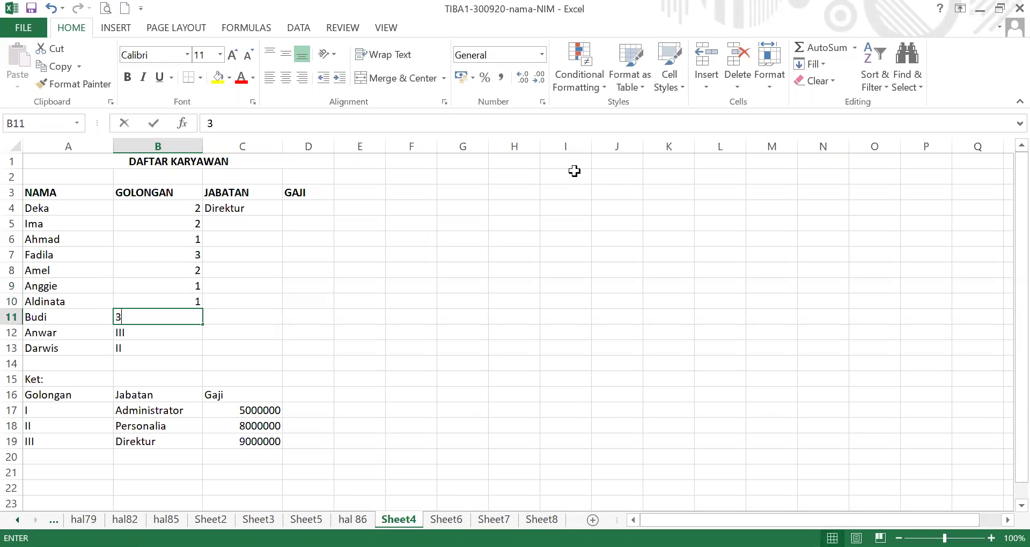
key(Return)
text(3)
key(Return)
text(2)
click(269, 223)
Delete the IF formula from the first Jabatan cell, C4.
click(261, 209)
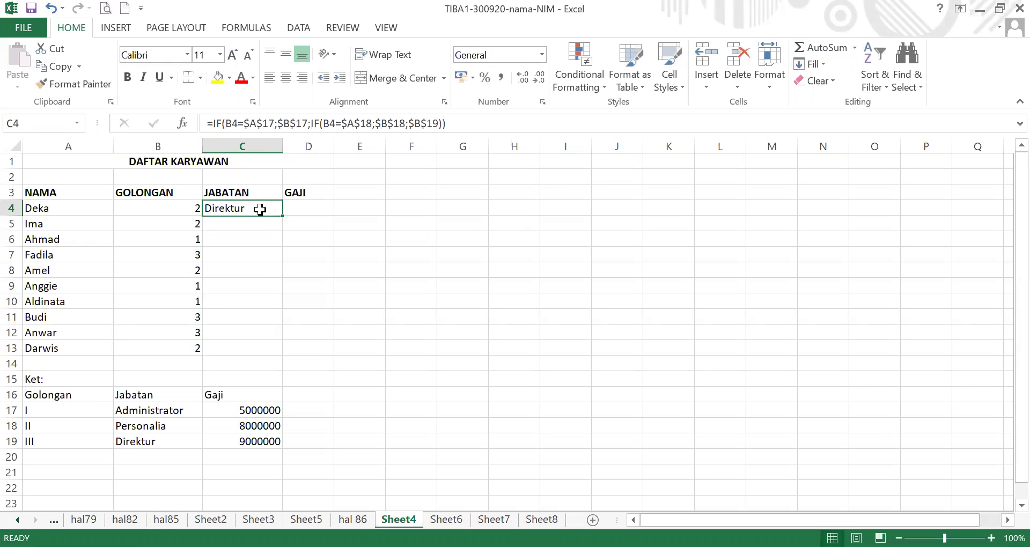
key(Delete)
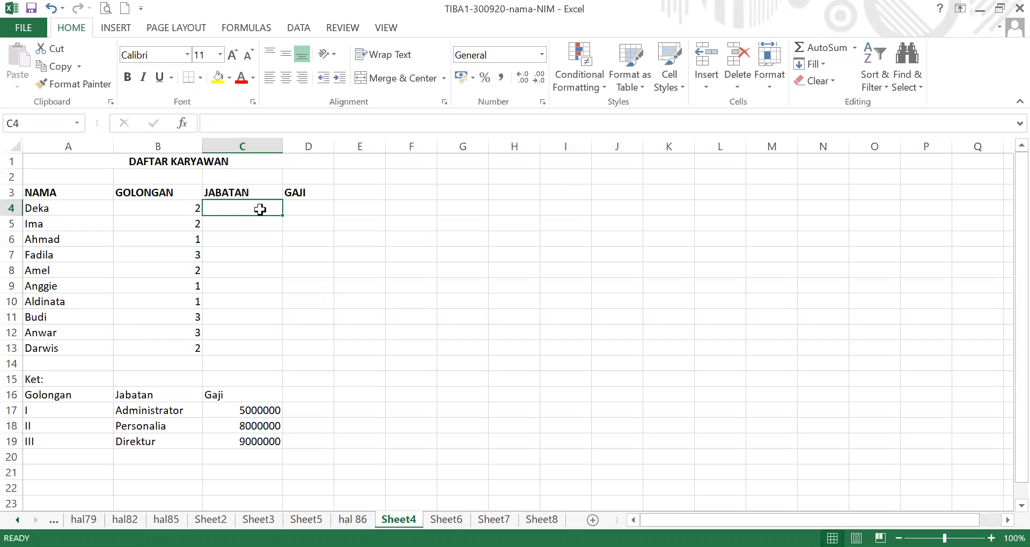
text(=C)
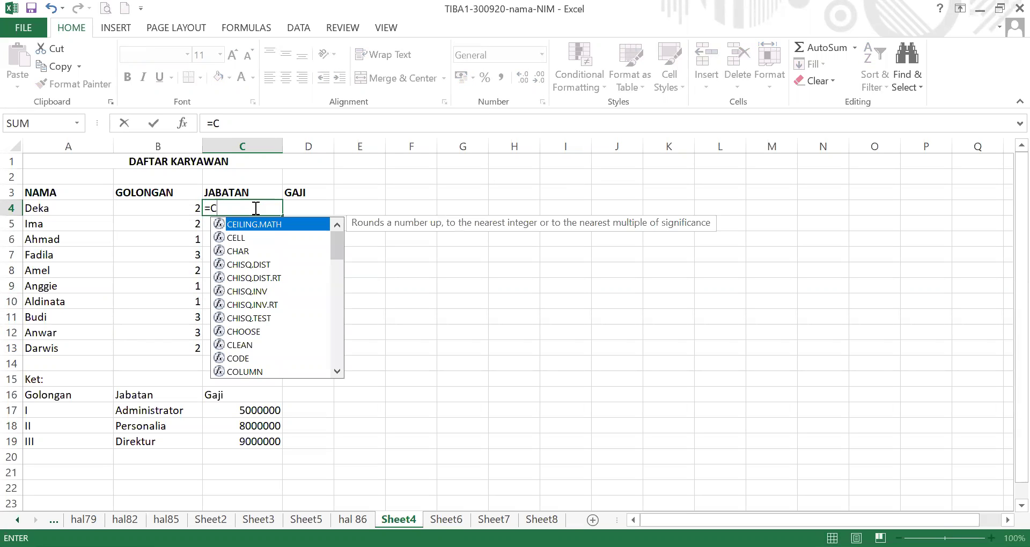
text(HOOSE)
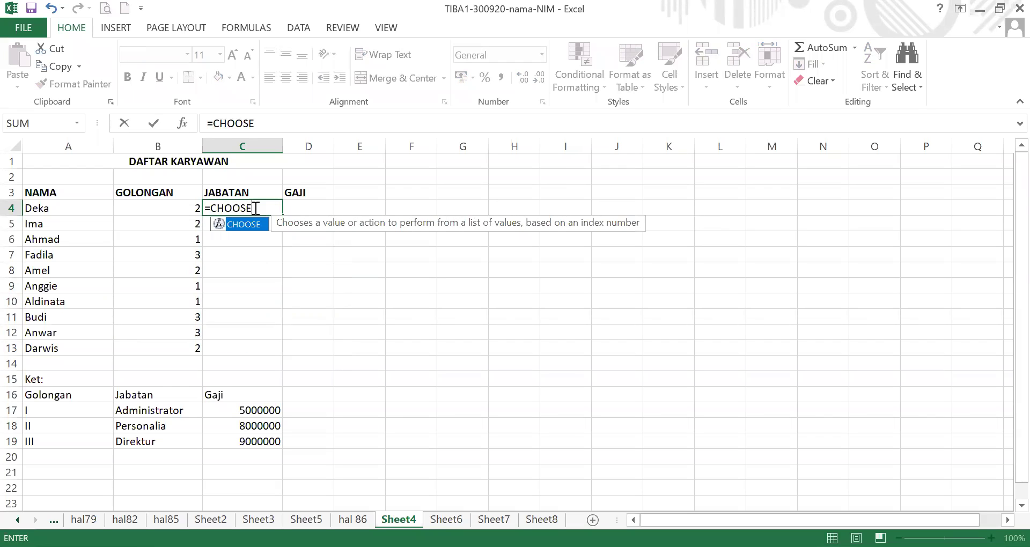
text(()
click(189, 209)
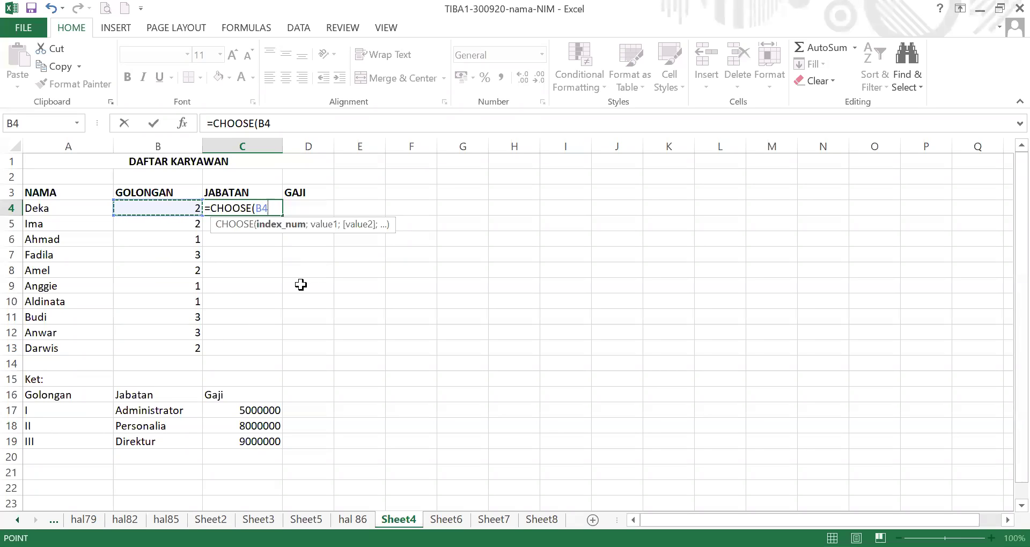
key(BackSpace)
key(Escape)
Correct the Golongan in B4 to 1 and start a CHOOSE formula in C4 with B4 as the index number.
click(166, 208)
text(1)
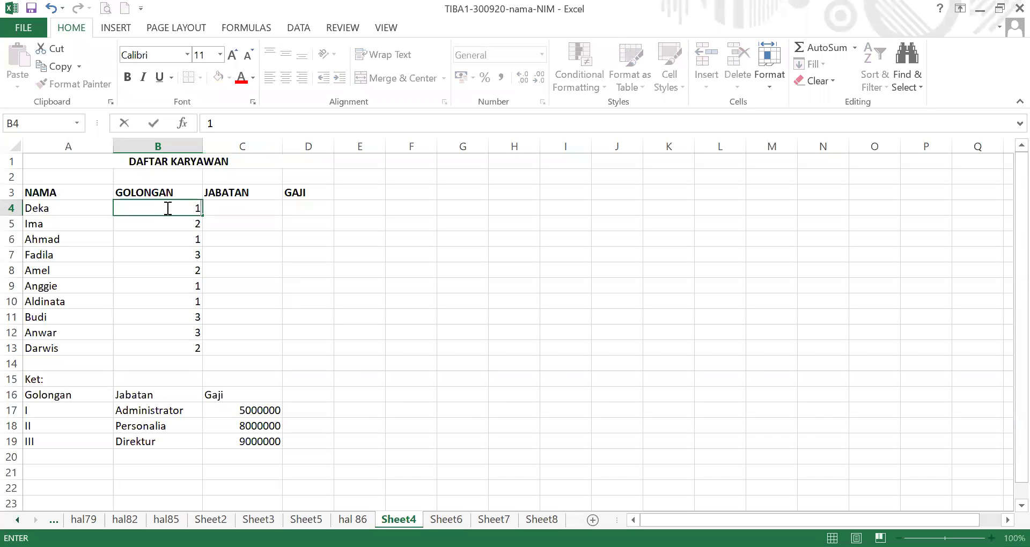
click(218, 207)
text(=)
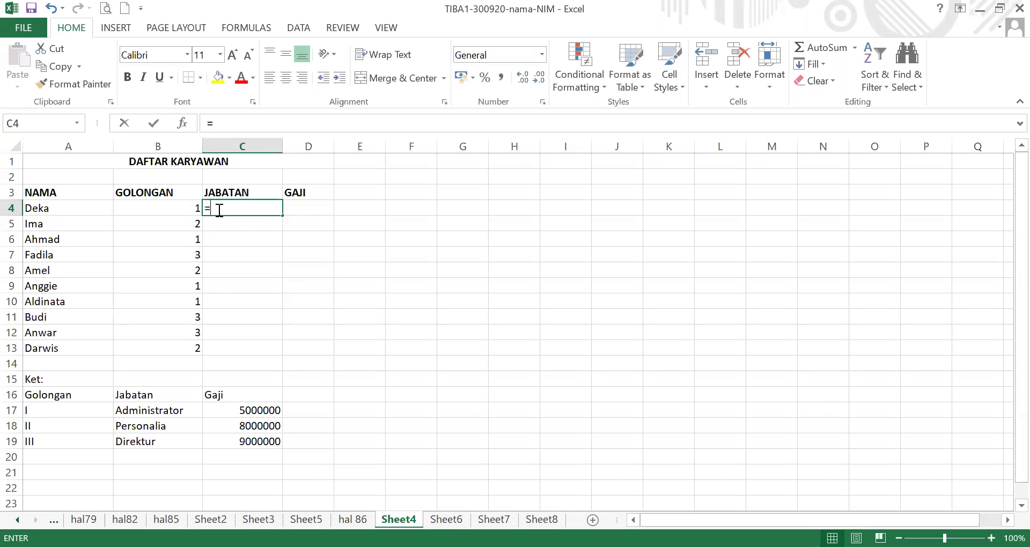
text(C)
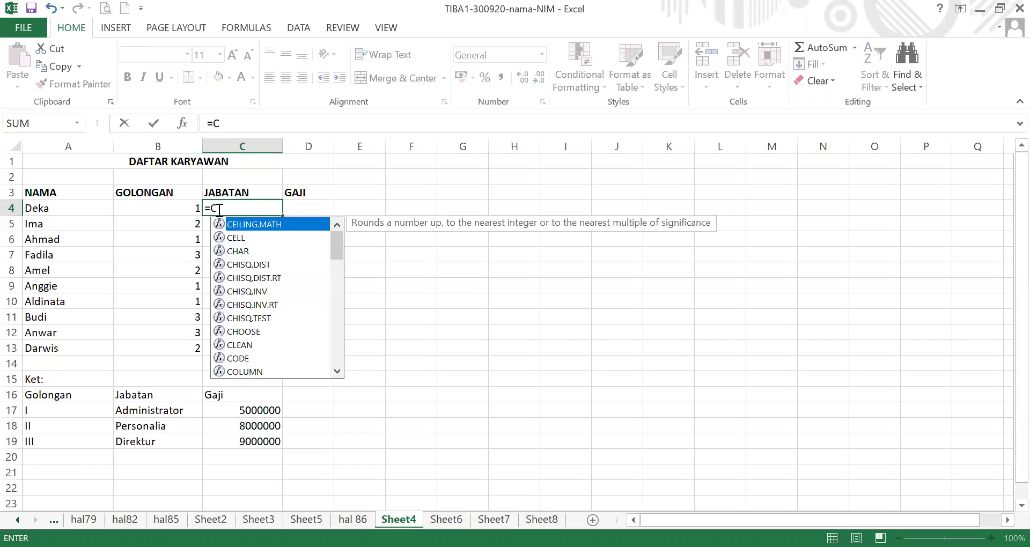
text(HOOSE)
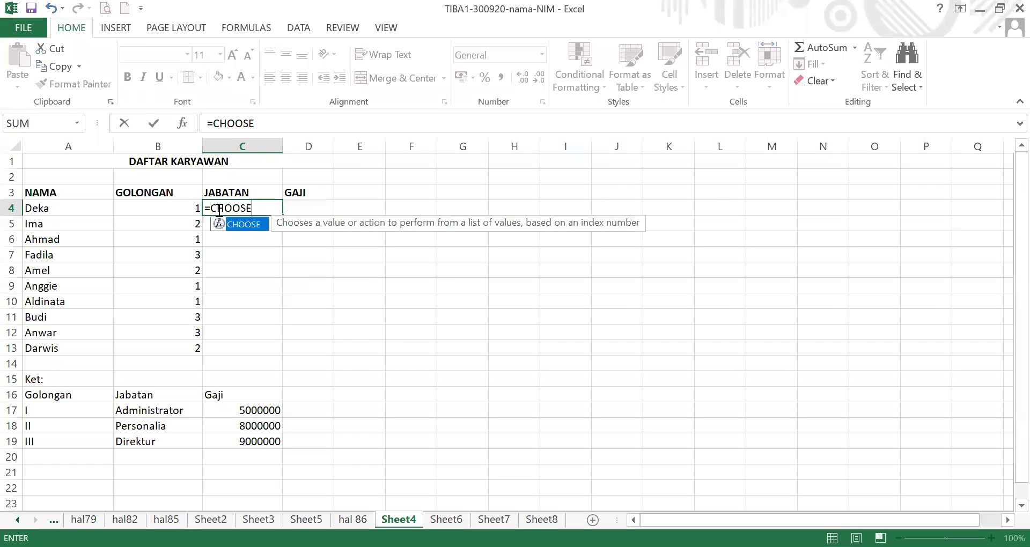
text(()
click(152, 208)
text(;)
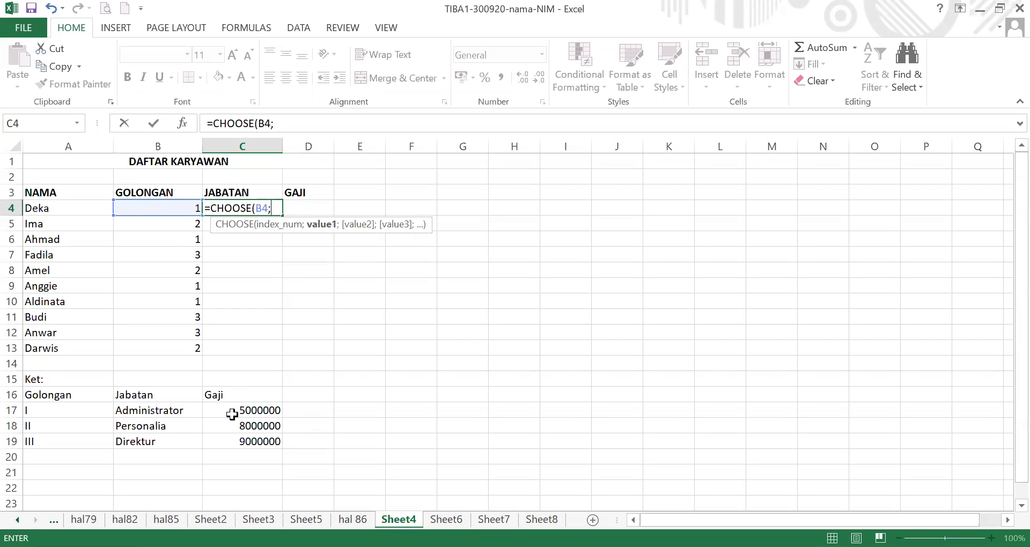
Try completing the C4 CHOOSE formula with the whole range B17:B19 as its value argument.
click(194, 416)
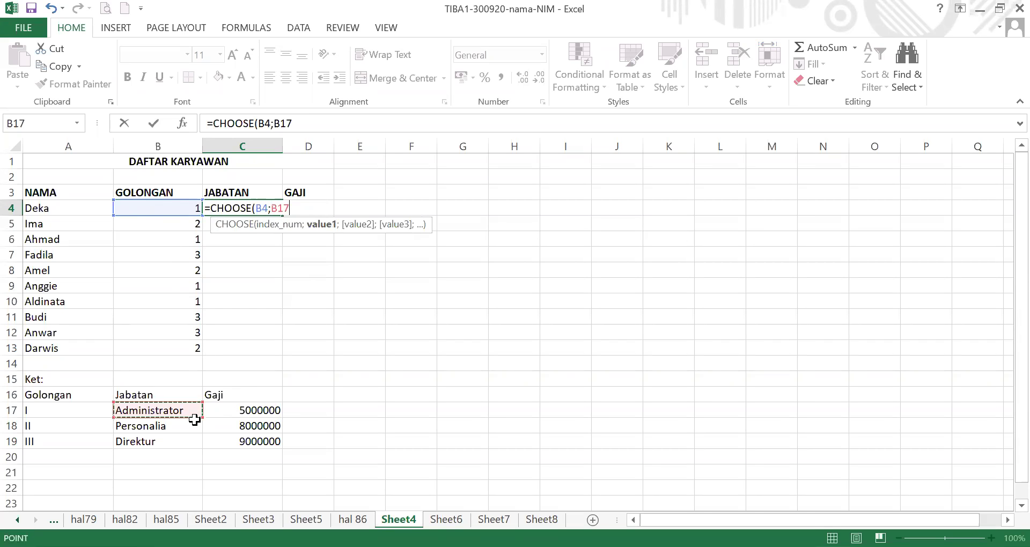
drag(194, 420, 196, 439)
text())
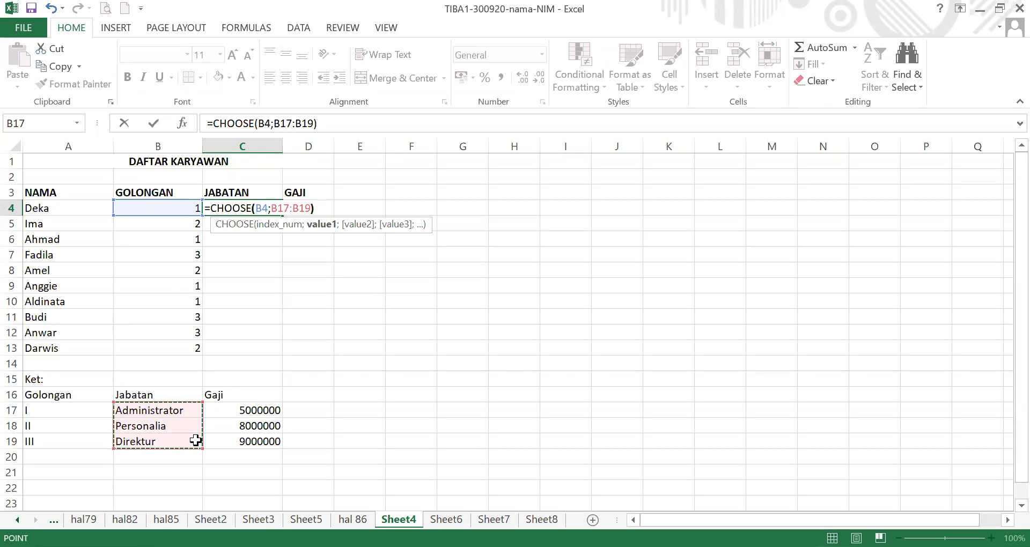
key(Return)
key(Up)
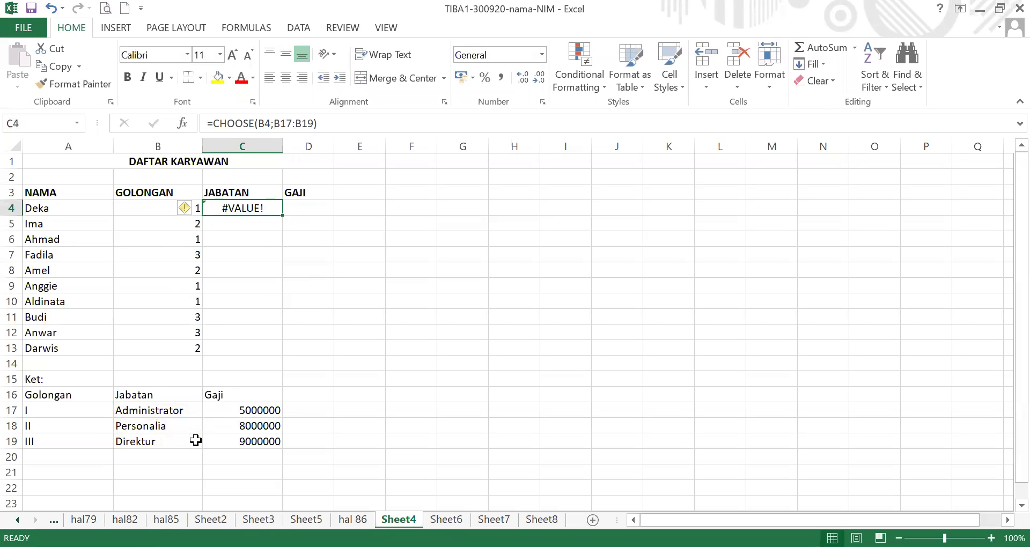
Replace the range B17:B19 in the C4 CHOOSE formula with the separate values B17, B18 and B19.
click(314, 124)
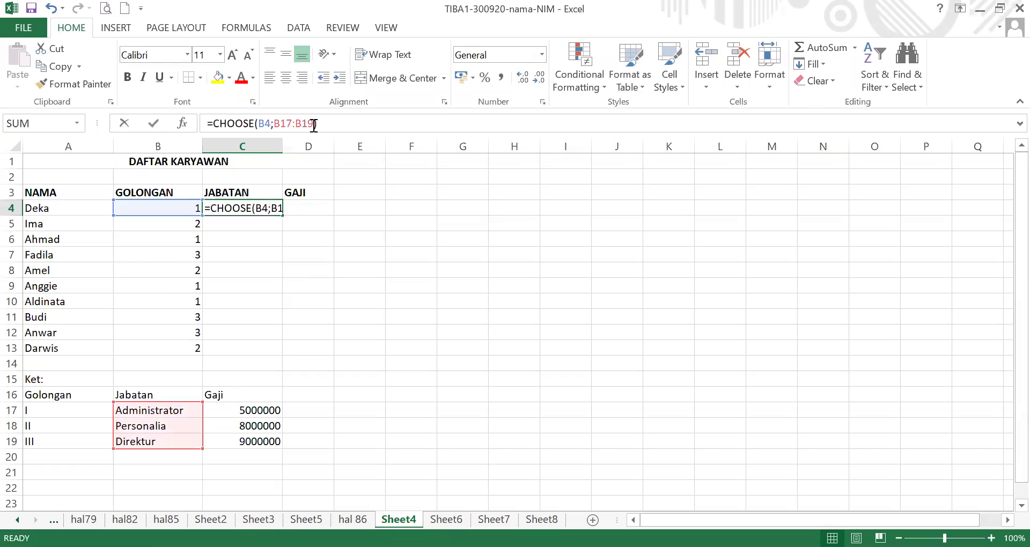
key(BackSpace)
key(BackSpace)
key(BackSpace)
key(BackSpace)
key(BackSpace)
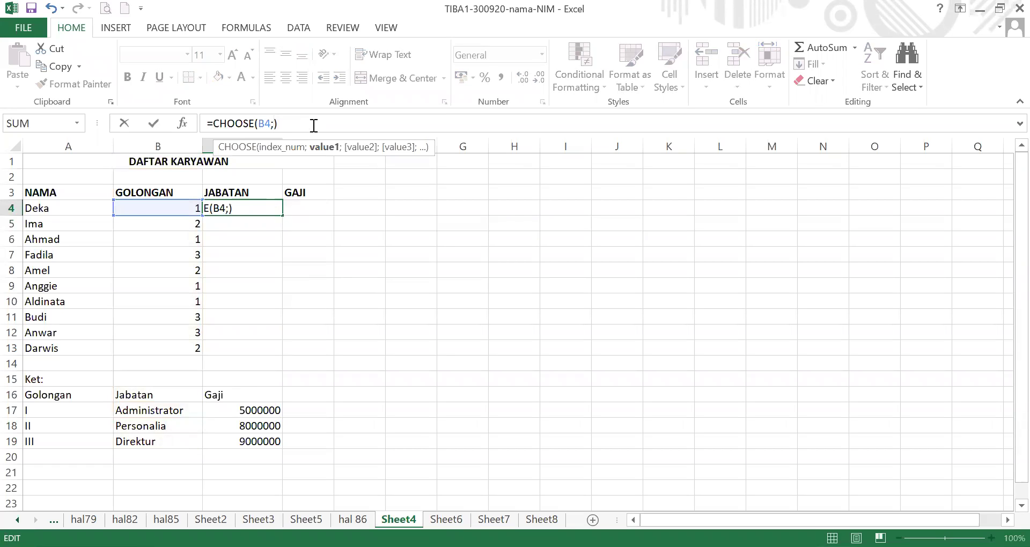
click(184, 411)
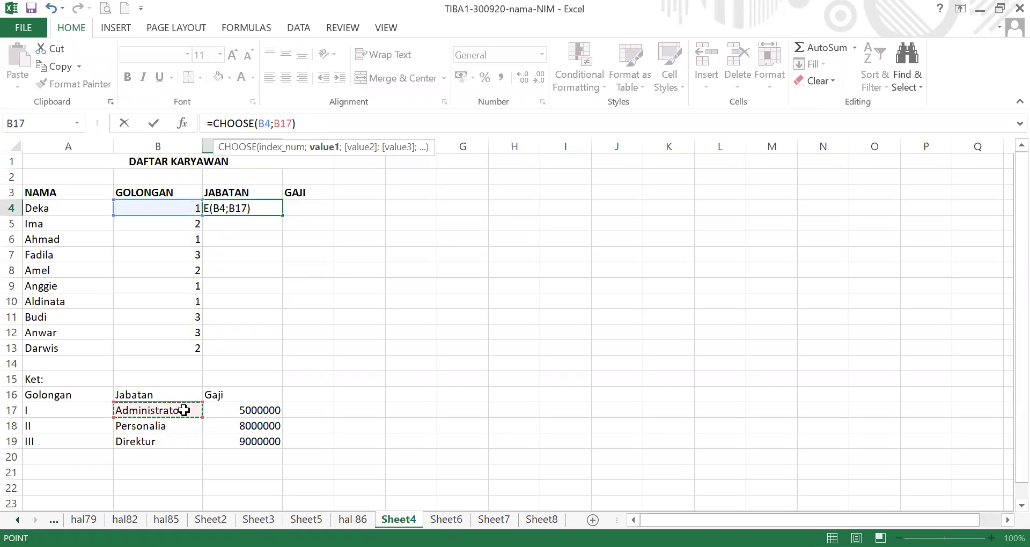
text(;)
click(174, 425)
text(')
key(BackSpace)
text(;)
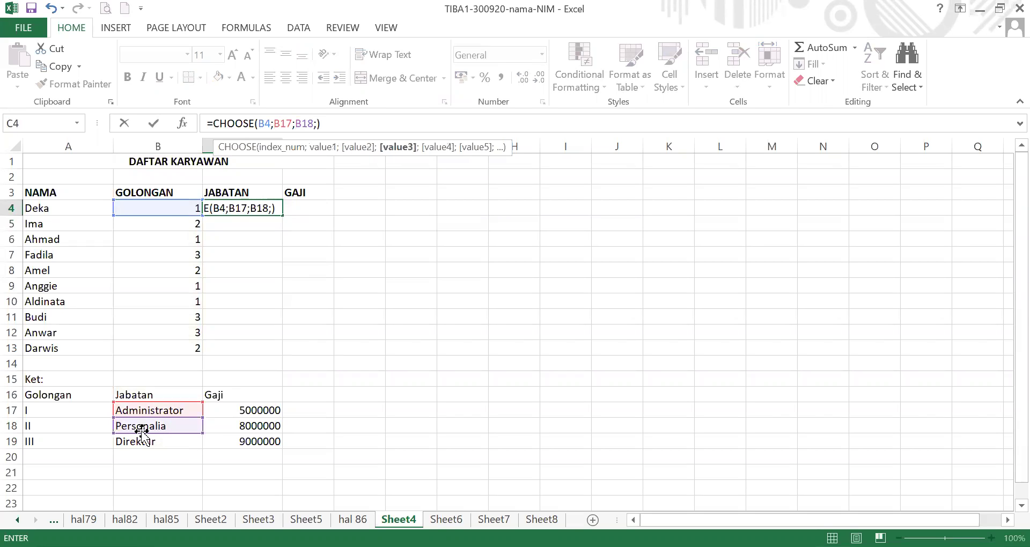
click(146, 443)
text(;)
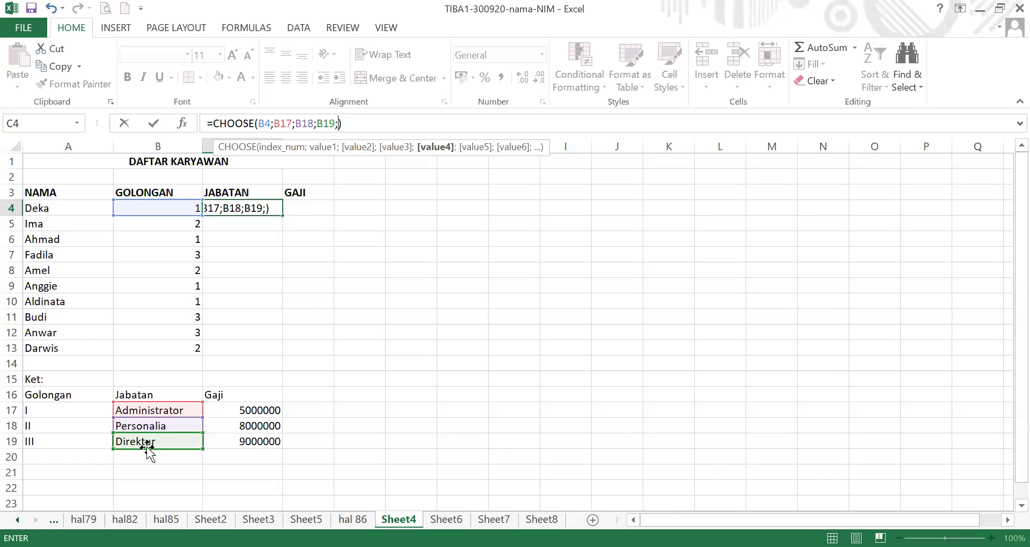
key(Return)
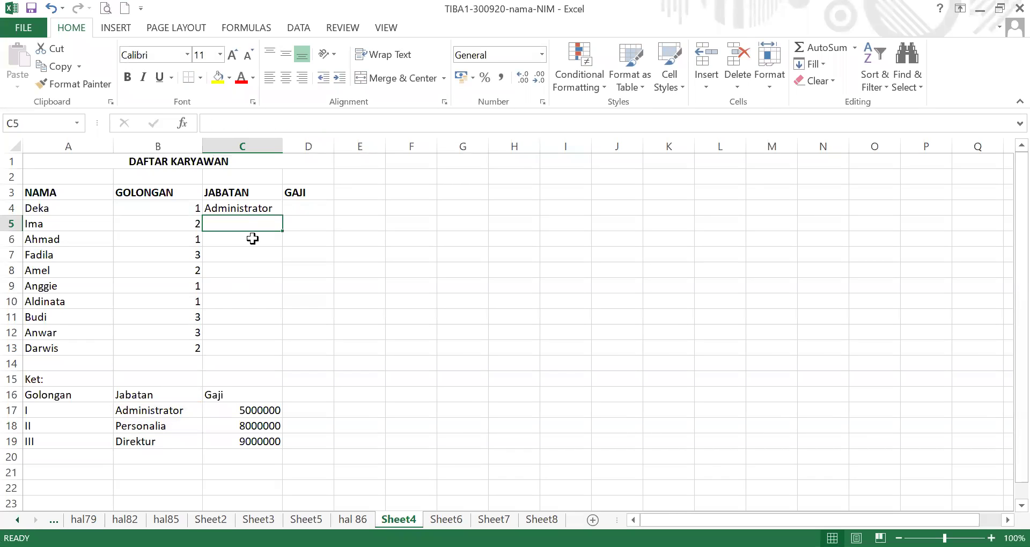
Make the value references in the C4 CHOOSE formula absolute as $B$17, $B$18 and $B$19.
click(260, 208)
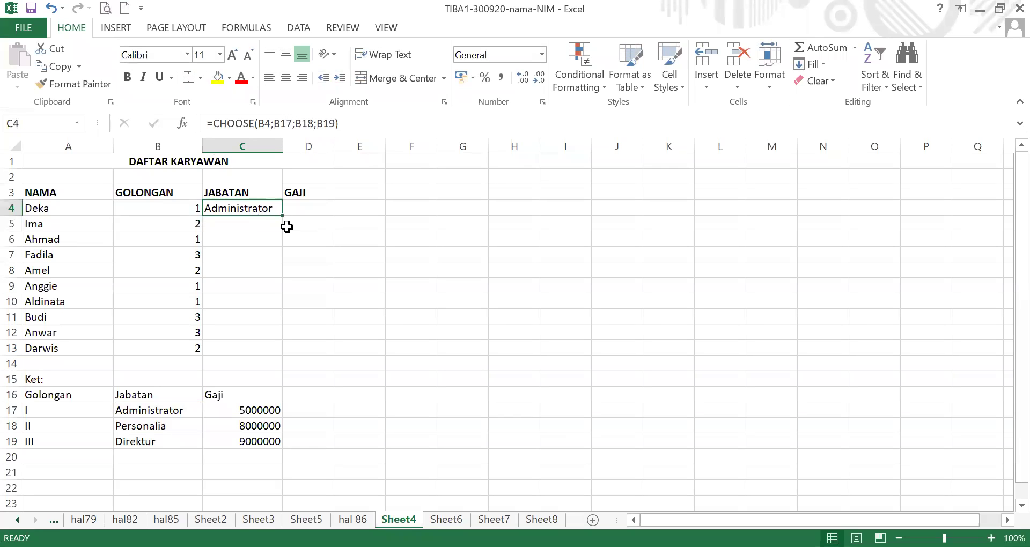
click(284, 124)
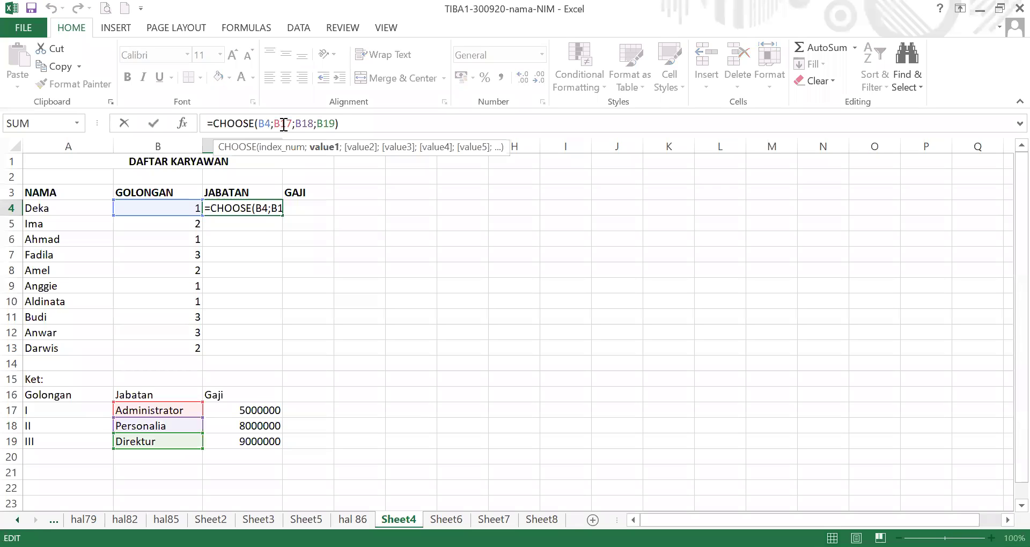
double_click(284, 124)
key(F4)
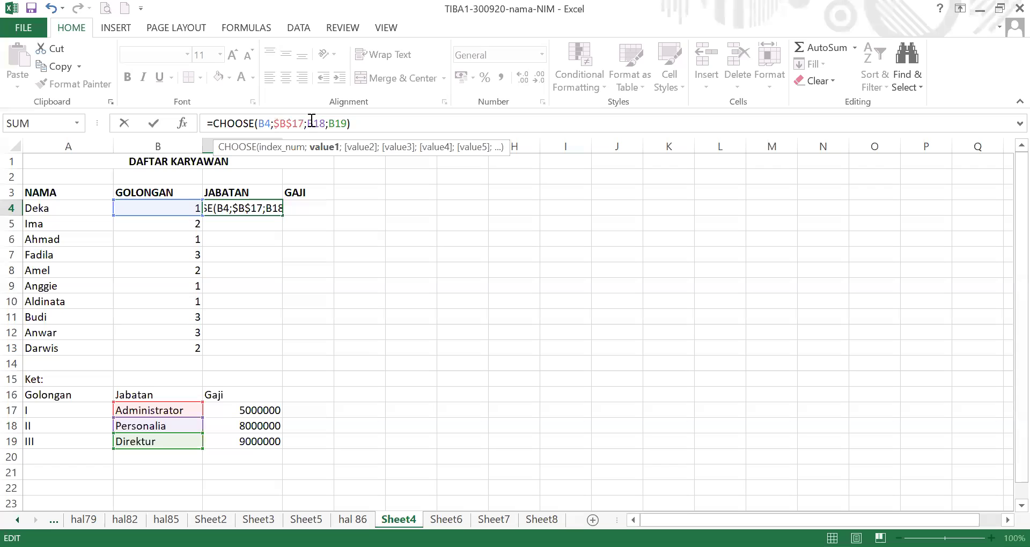
click(313, 123)
double_click(312, 123)
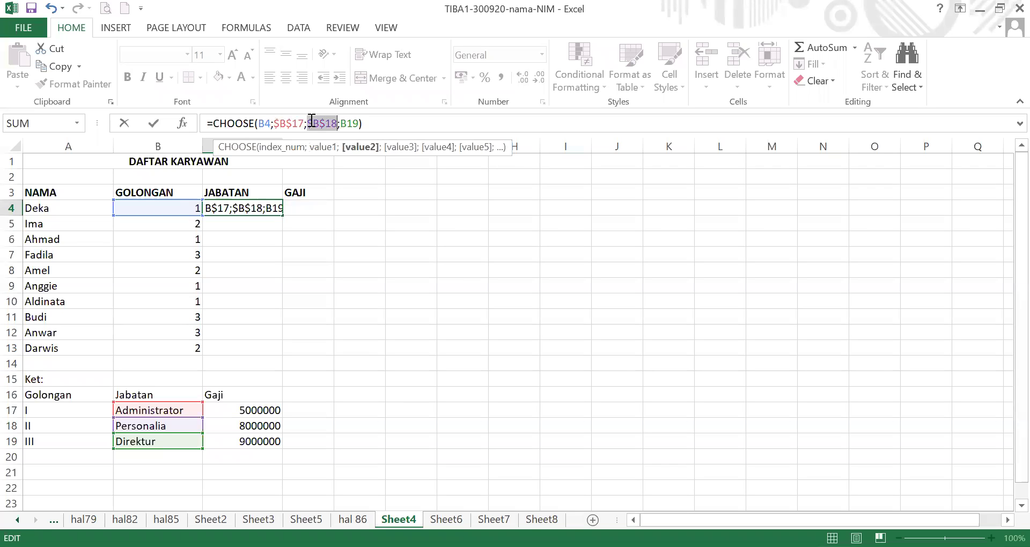
key(F4)
click(339, 123)
double_click(339, 123)
key(F4)
key(Return)
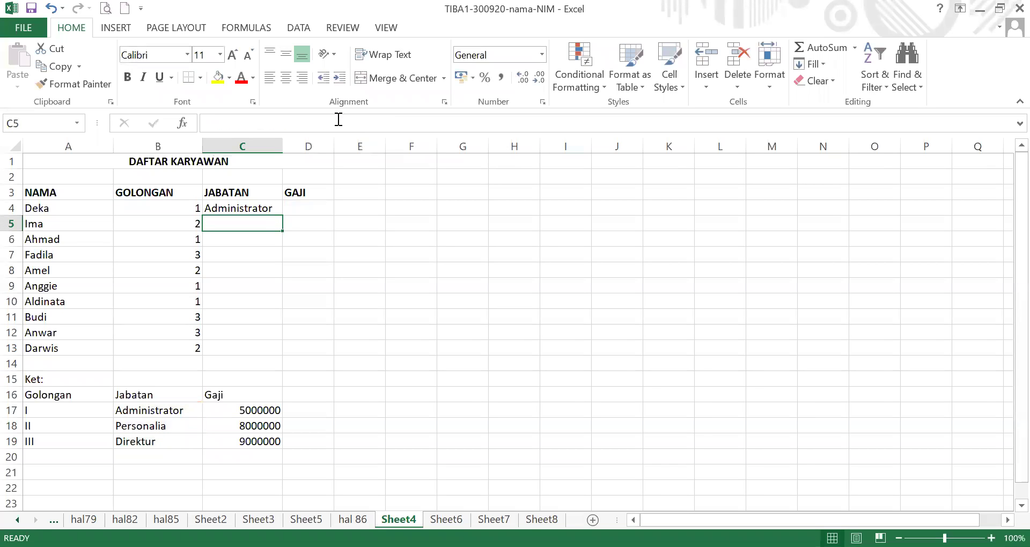
click(267, 207)
mouse_move(282, 214)
mouse_down()
mouse_move(285, 357)
mouse_move(281, 220)
mouse_move(268, 217)
mouse_up()
Start a CHOOSE formula in D4 under GAJI with the Golongan cell B4 as the index number.
click(285, 206)
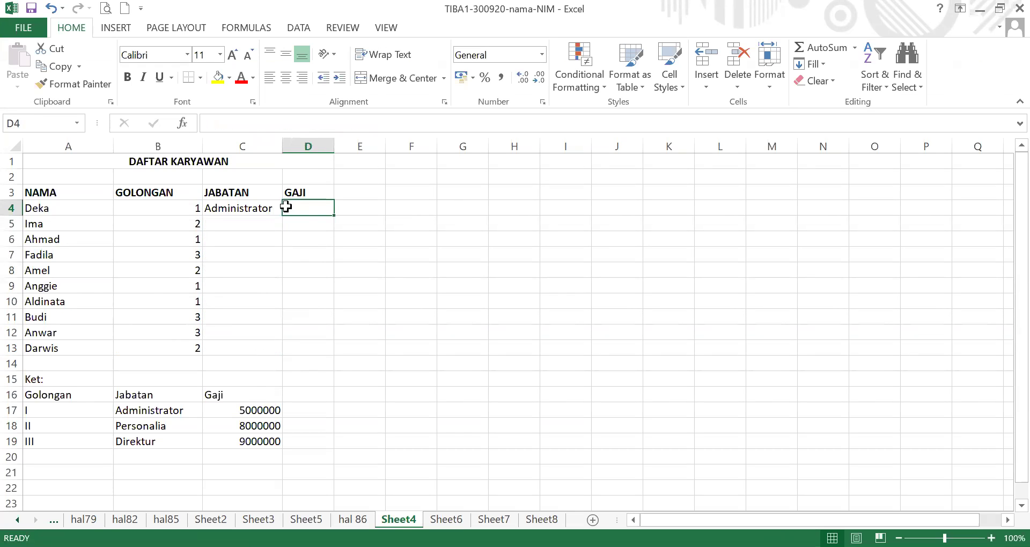
text(=)
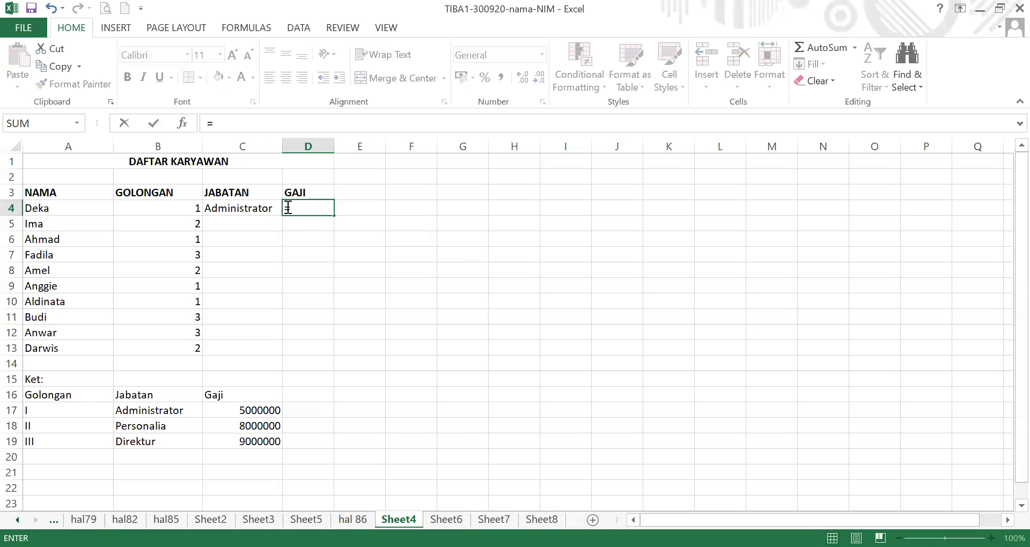
text(CHOOSE)
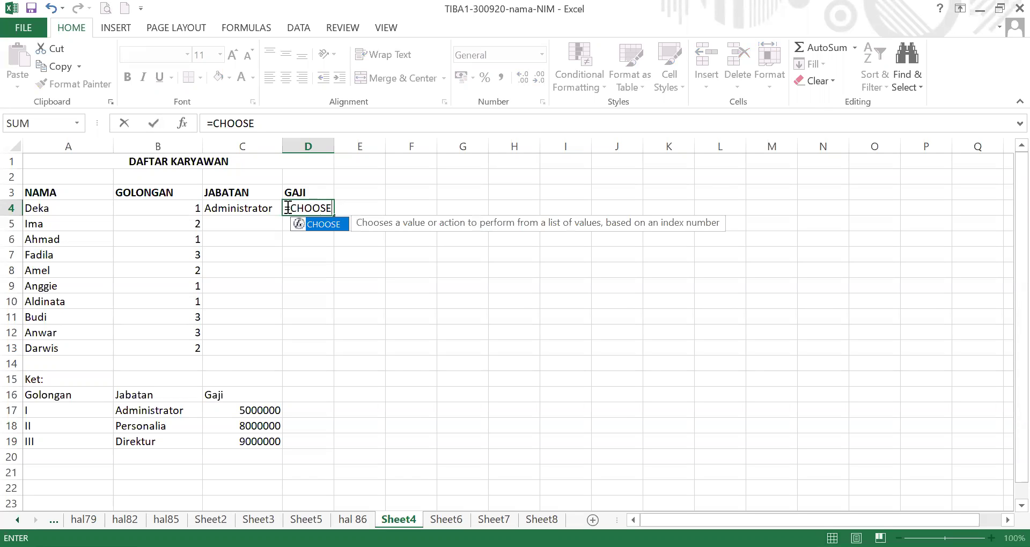
text(()
click(181, 205)
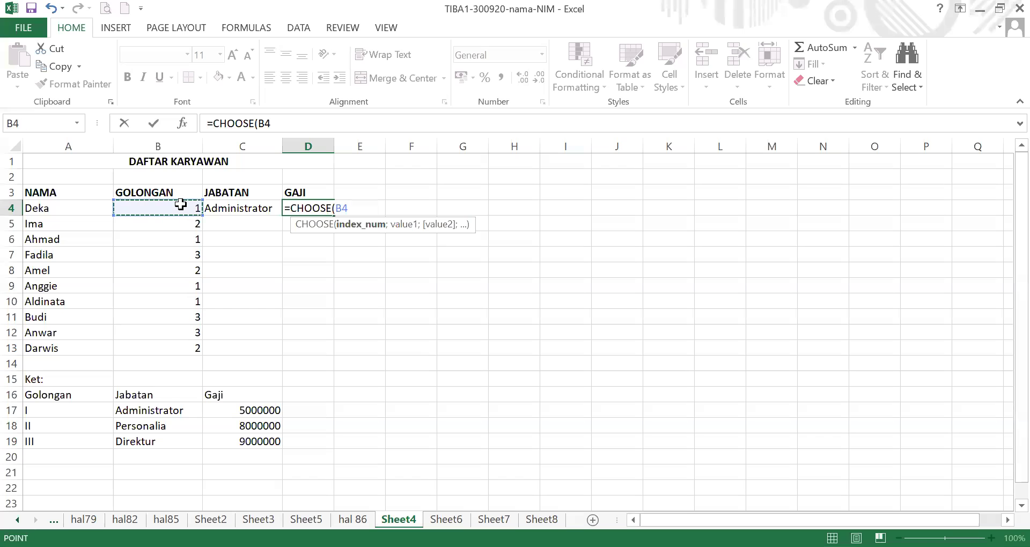
text(;)
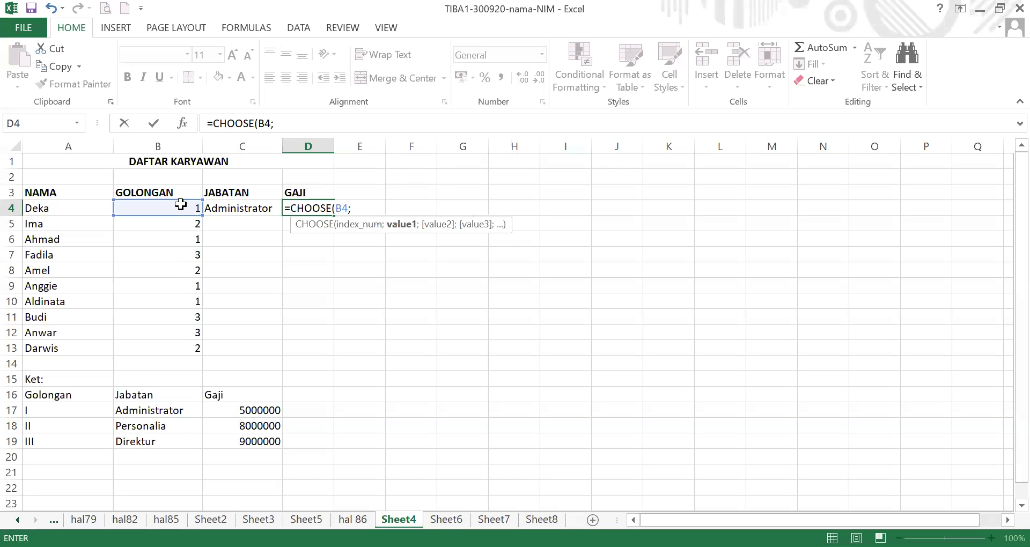
Complete the D4 CHOOSE formula with the salary cells C17, C18 and C19 as its separate values.
click(265, 420)
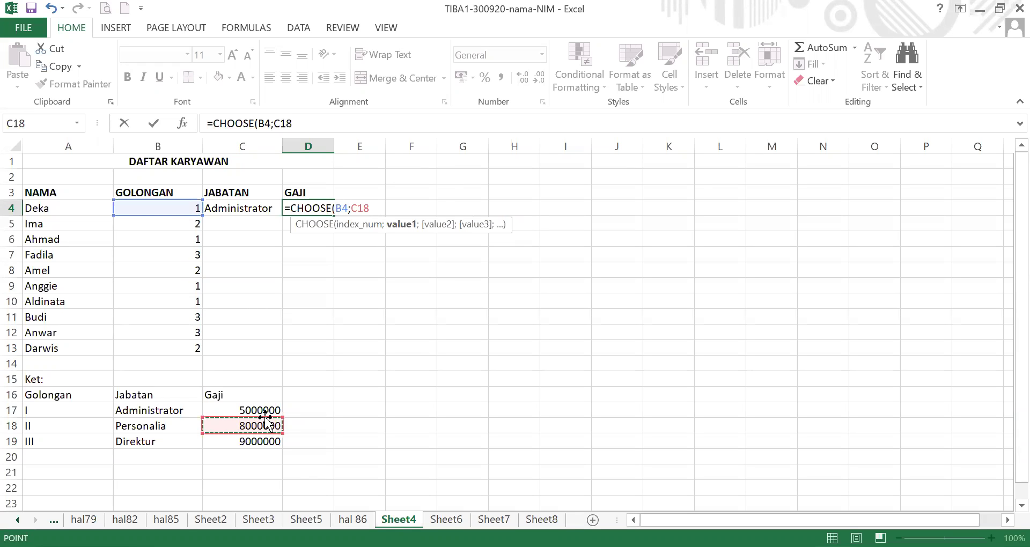
text(;)
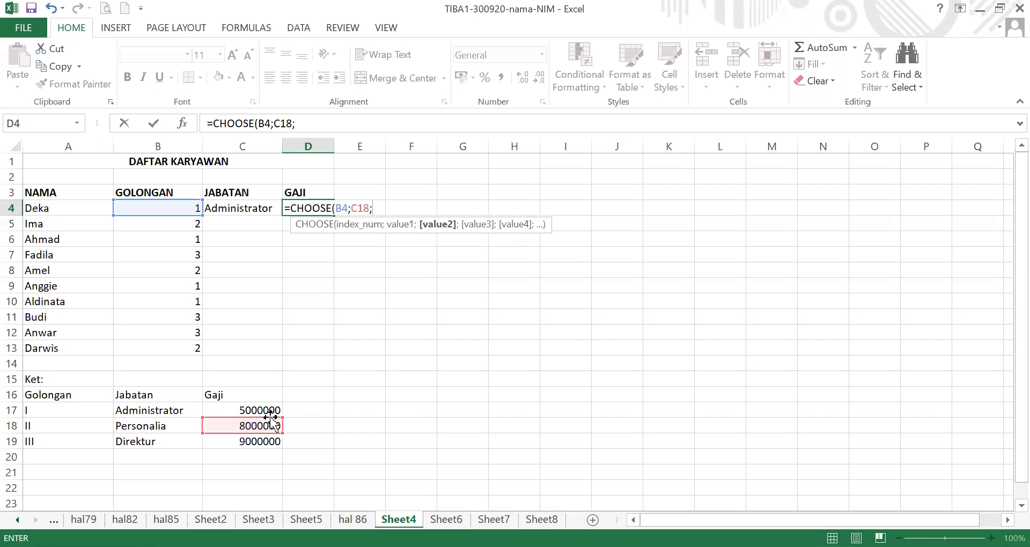
click(367, 204)
key(BackSpace)
text(7;C1)
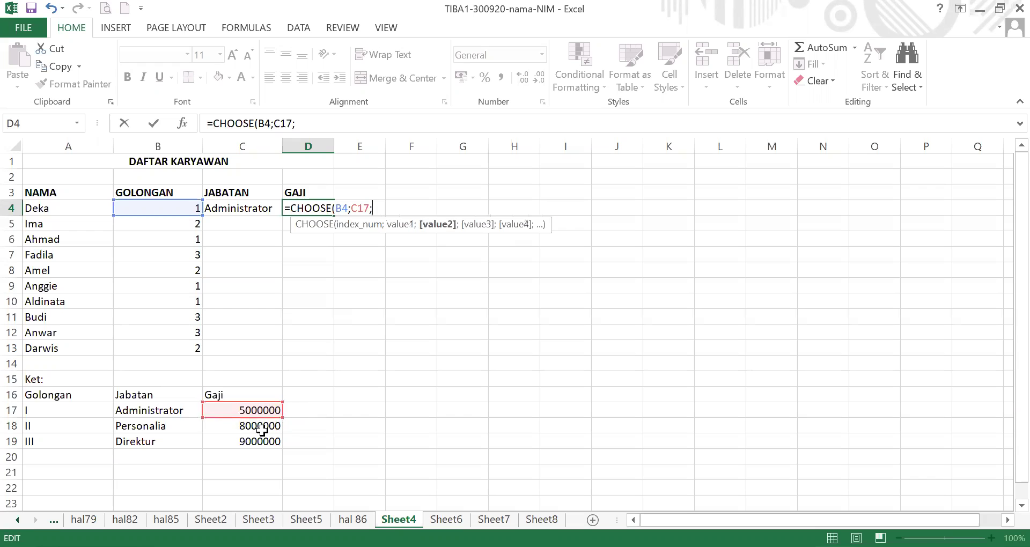
click(261, 427)
text(;)
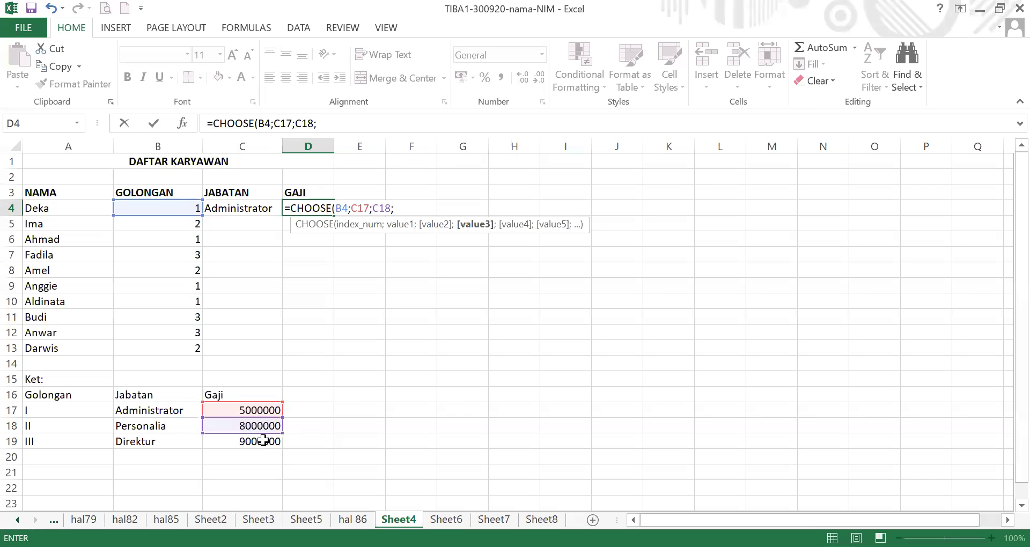
click(261, 442)
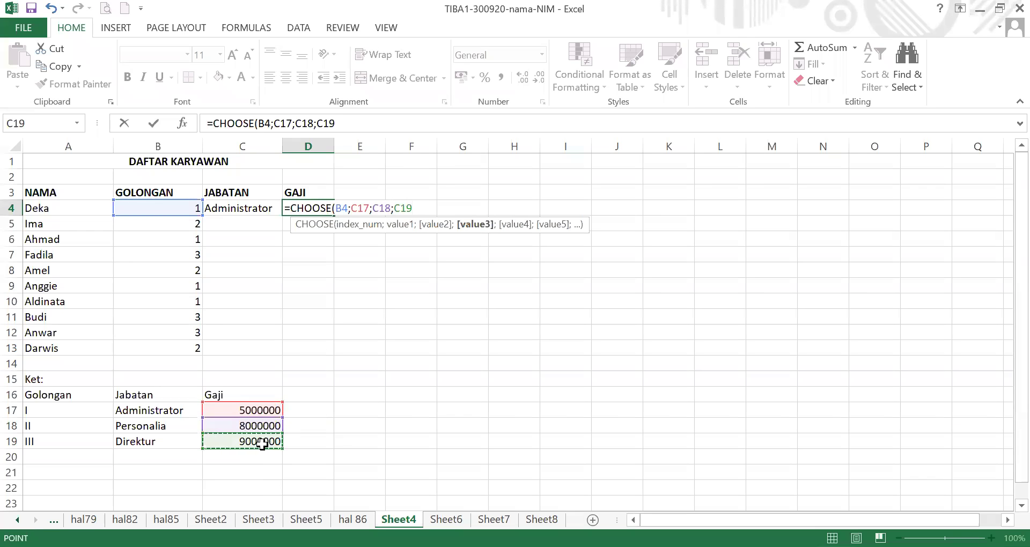
key(Return)
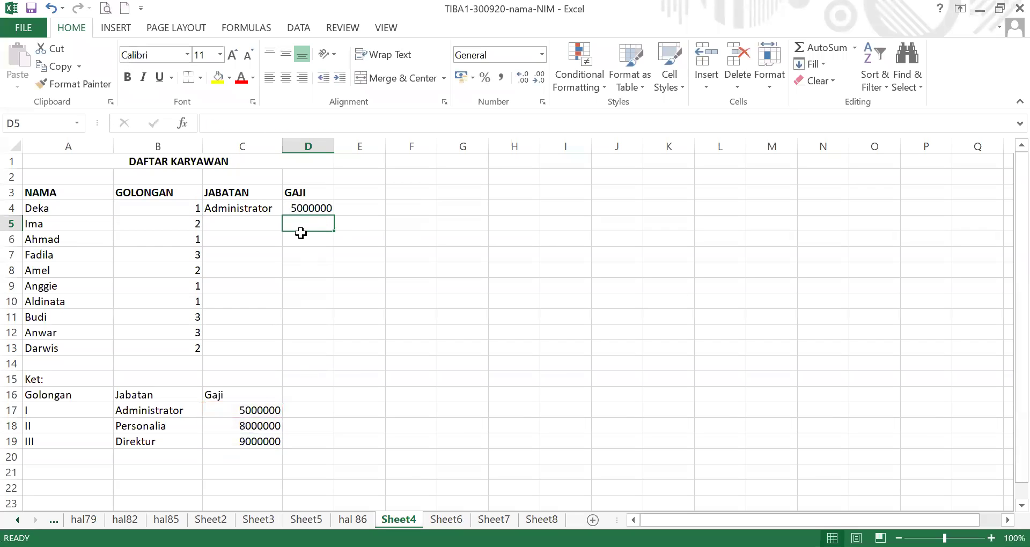
Make the value references in the D4 CHOOSE formula absolute as $C$17, $C$18 and $C$19.
click(306, 208)
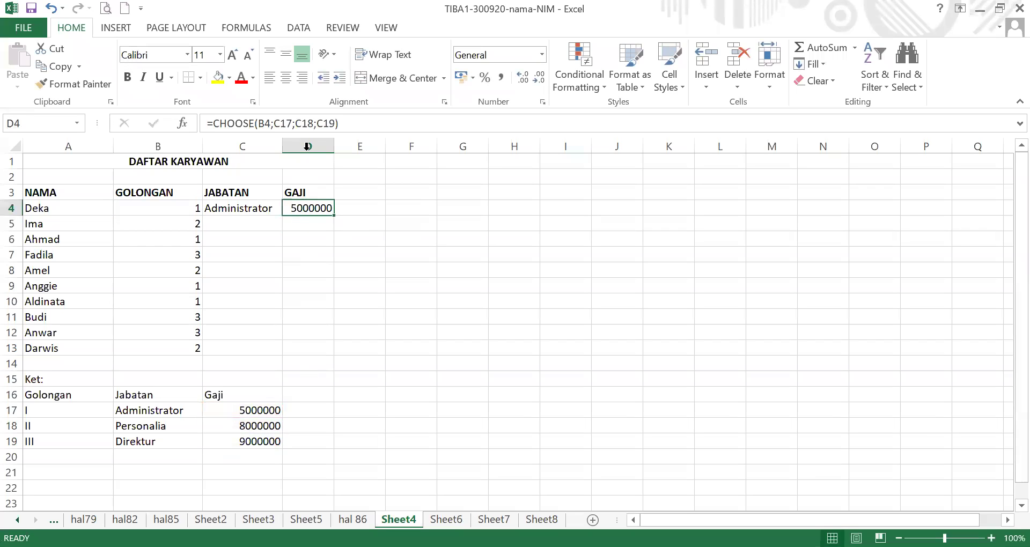
double_click(288, 122)
key(F4)
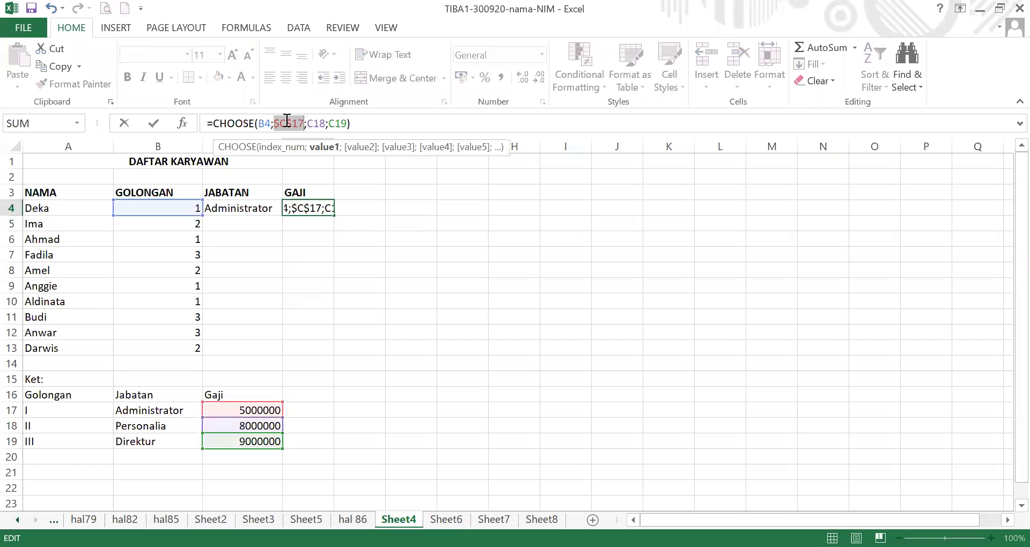
key(Right)
key(Right)
key(F4)
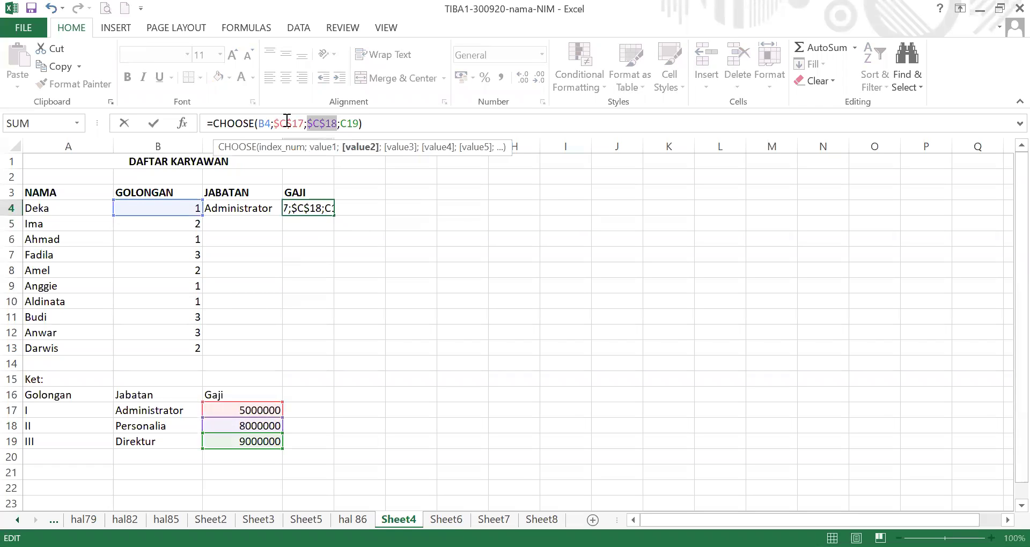
key(Right)
key(Right)
key(F4)
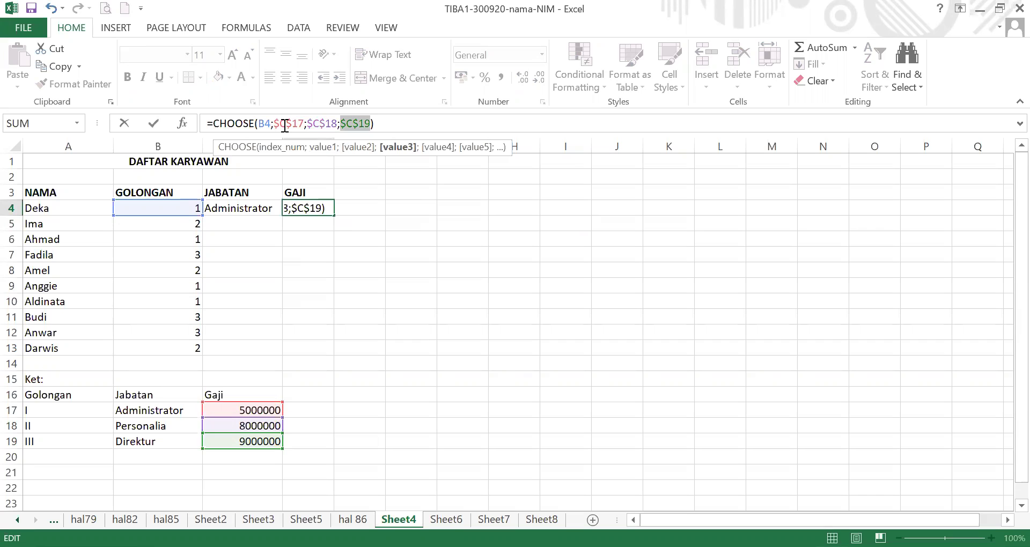
key(Return)
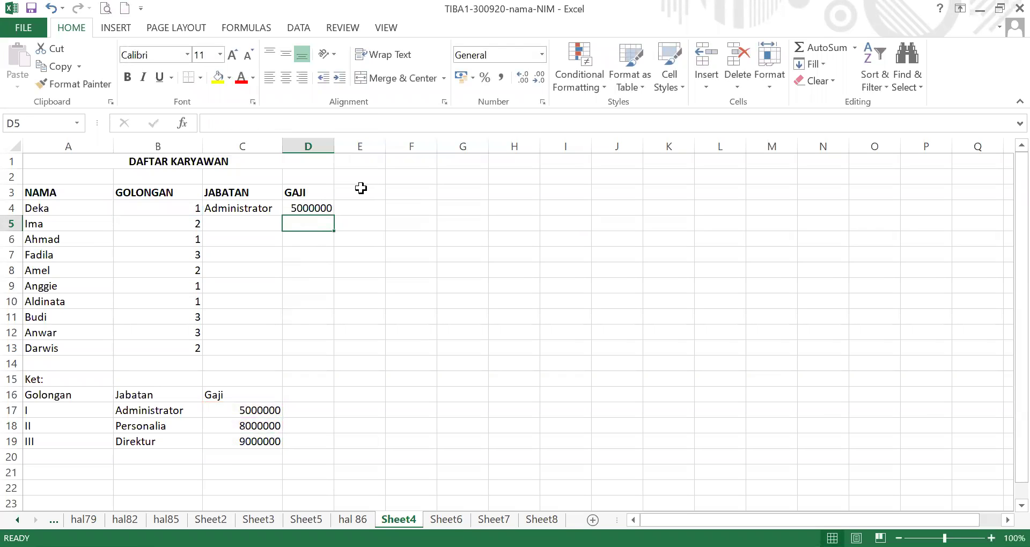
click(330, 208)
mouse_move(334, 215)
mouse_down()
mouse_move(342, 353)
mouse_move(336, 257)
mouse_move(349, 220)
mouse_up()
click(434, 246)
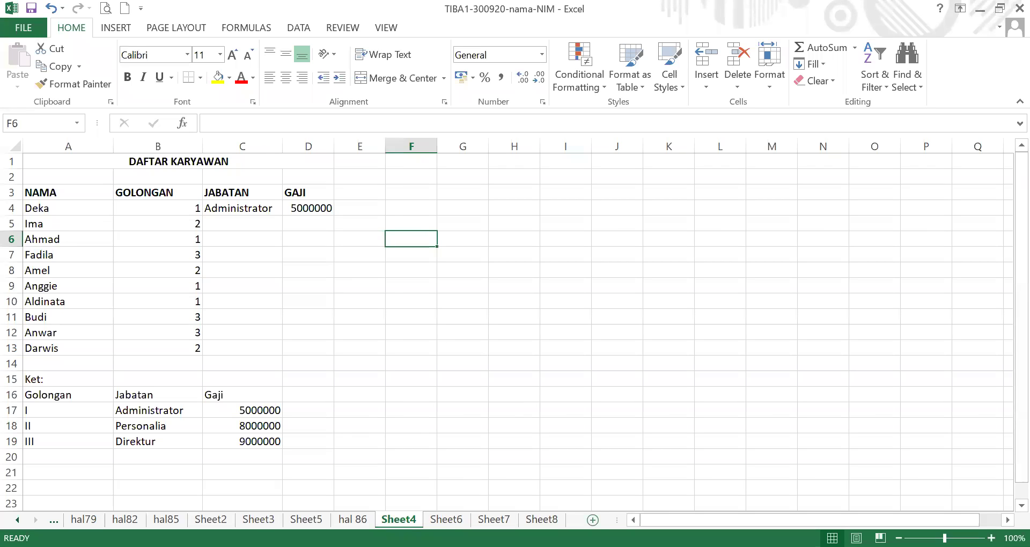
Add a new worksheet after Sheet4 and enter the text "Institut Pertanian Bogor" in A1.
click(592, 520)
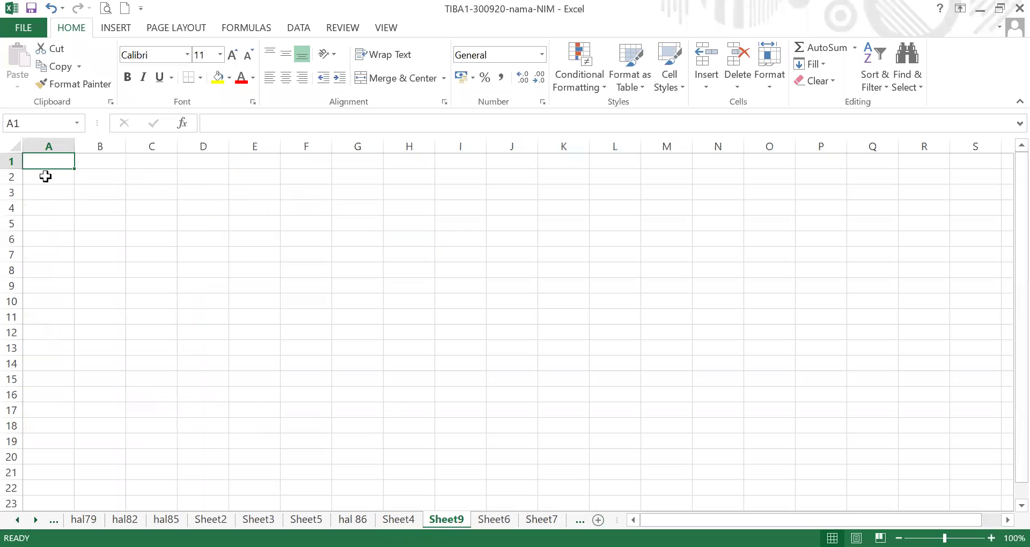
text(iN)
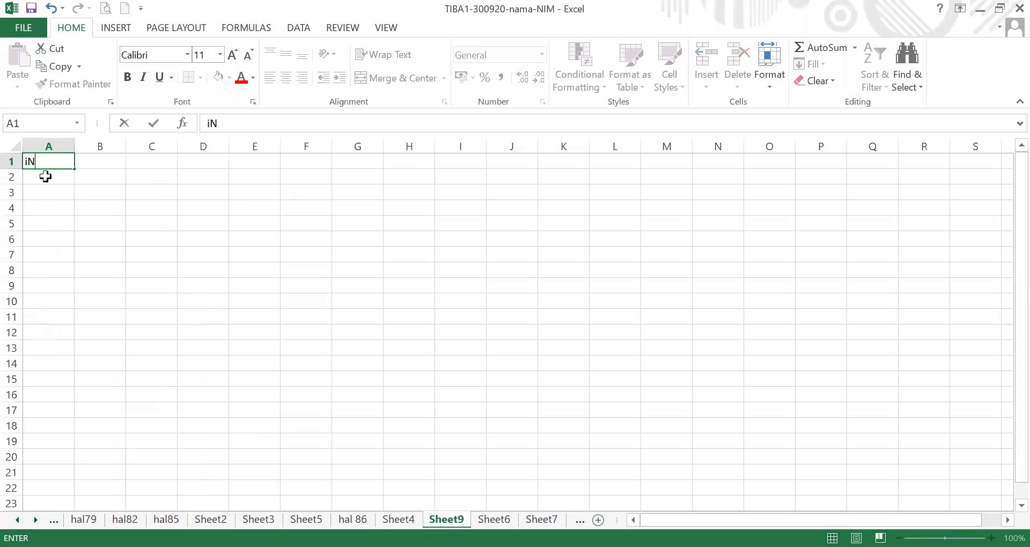
text(STITUT Pertan)
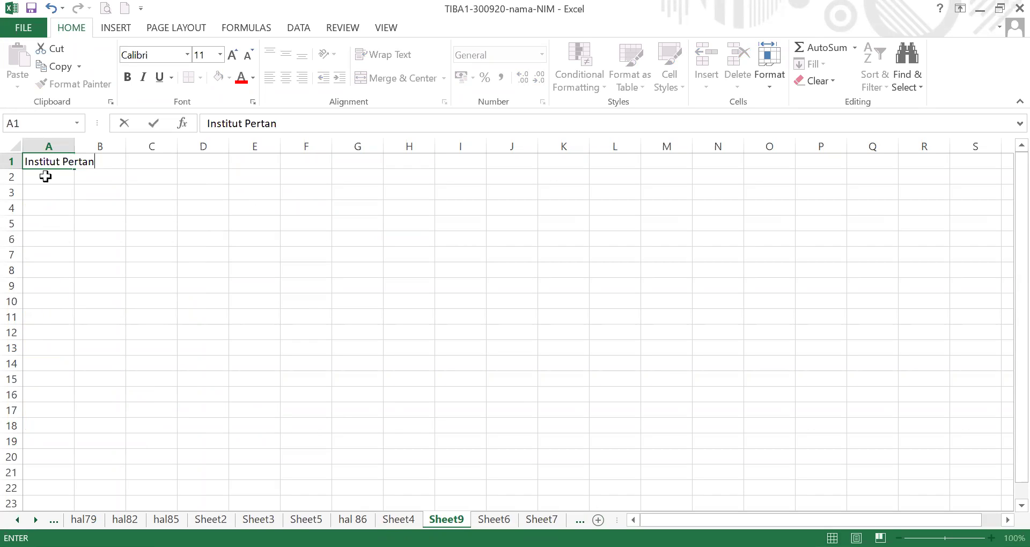
text(ian Bogor)
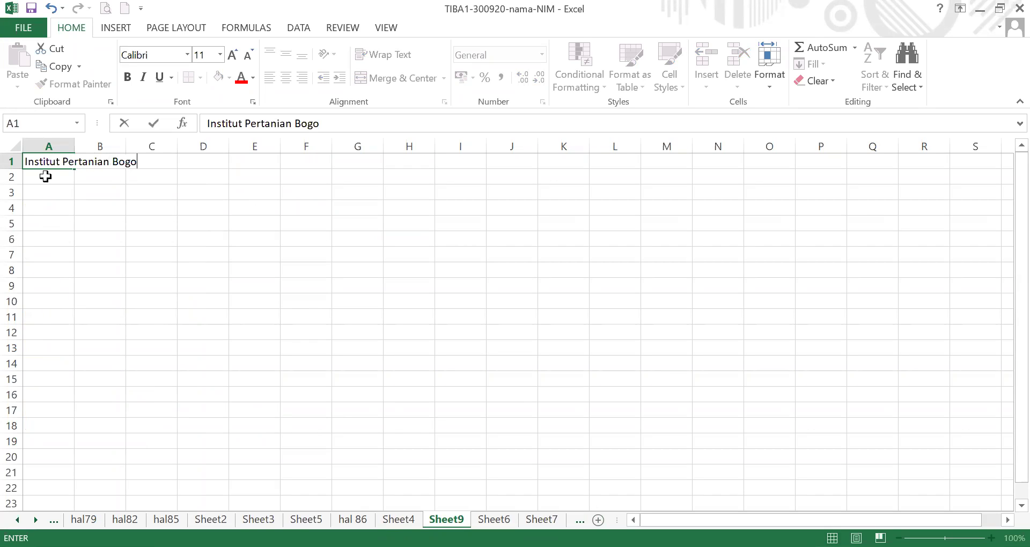
click(146, 242)
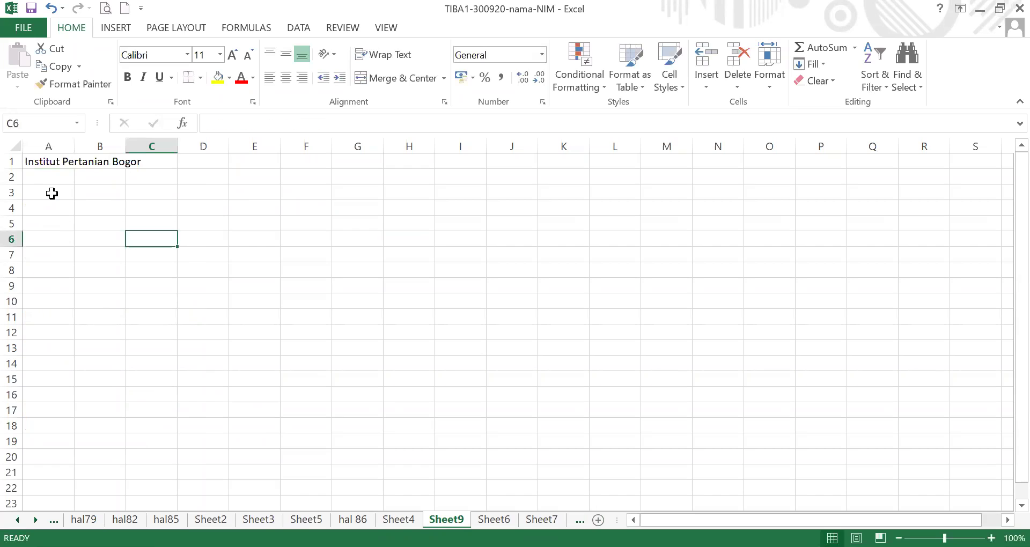
Move the text from A1 to A4 and auto-fit the width of column A to it.
click(46, 162)
key(ctrl+c)
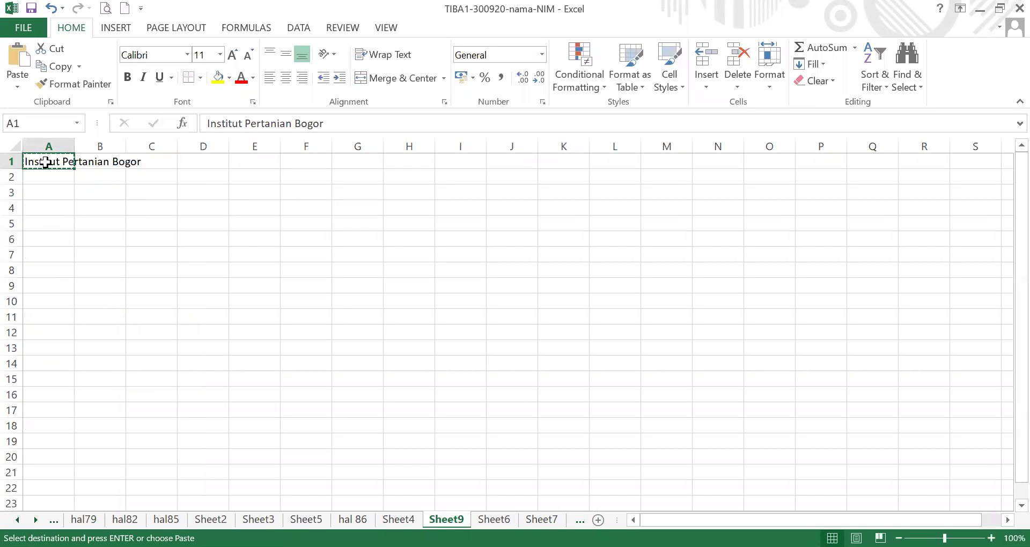
click(64, 206)
key(ctrl+v)
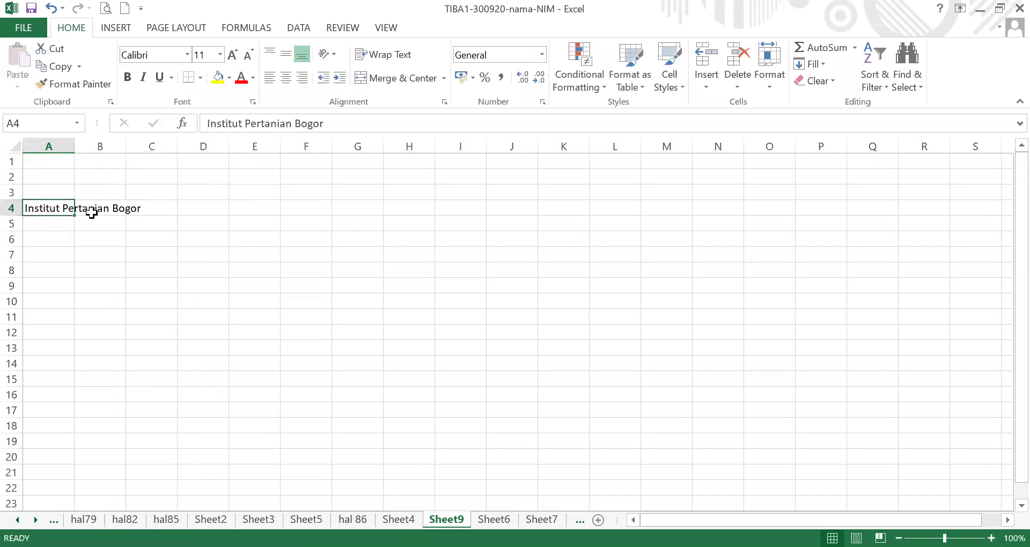
double_click(76, 148)
Enter the headings LEFT, RIGHT and MID in cells B3 to D3.
click(173, 192)
text(LEFT)
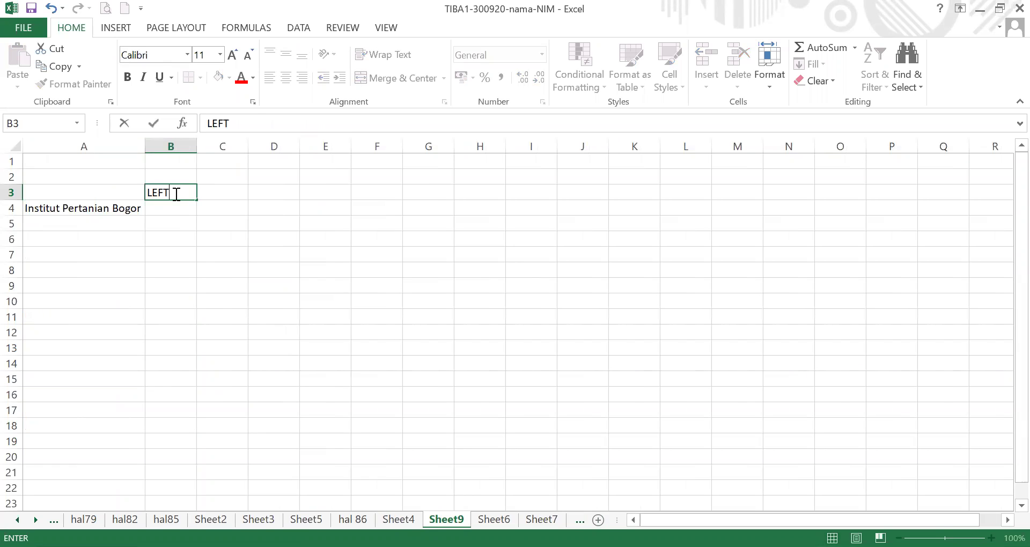
key(Tab)
text(RIGHT)
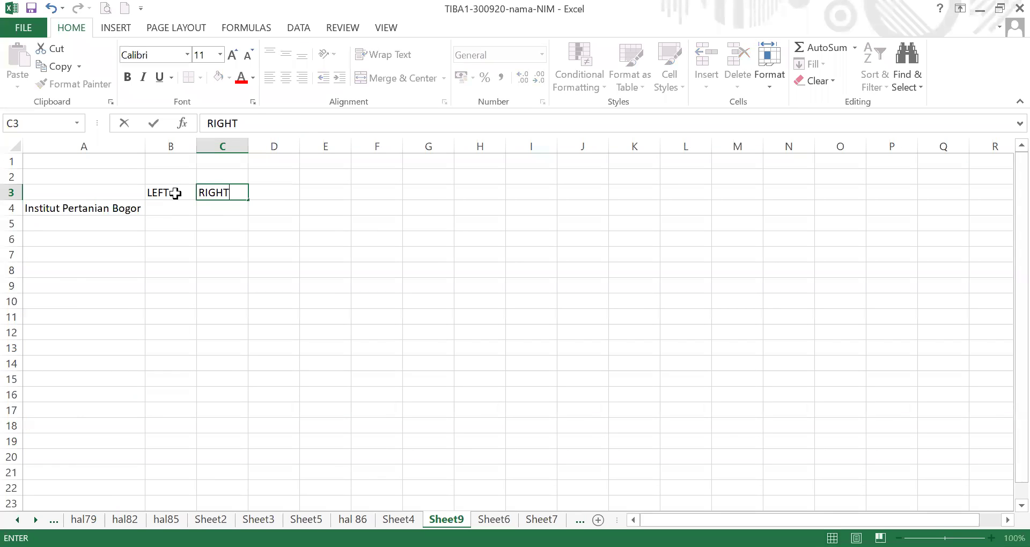
key(Tab)
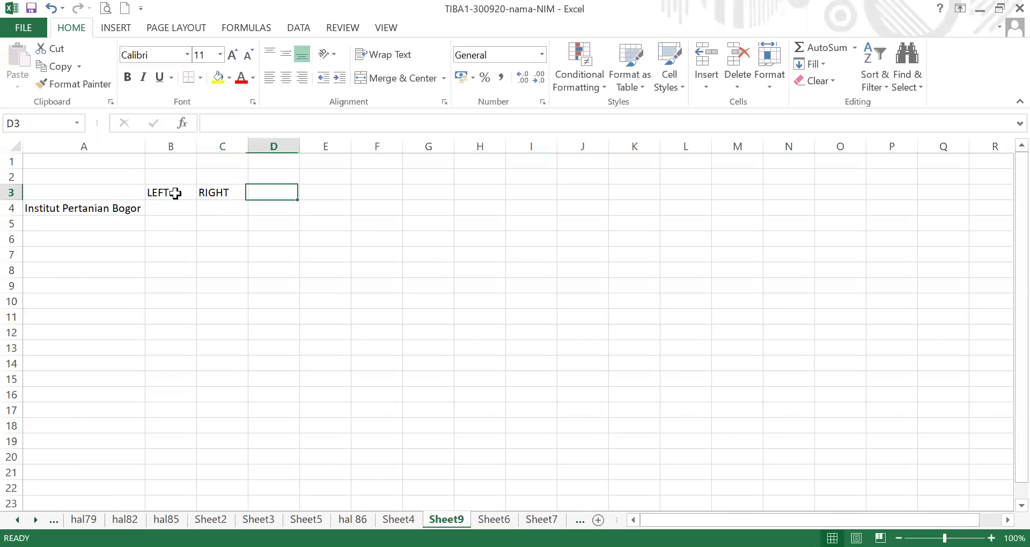
text(MID)
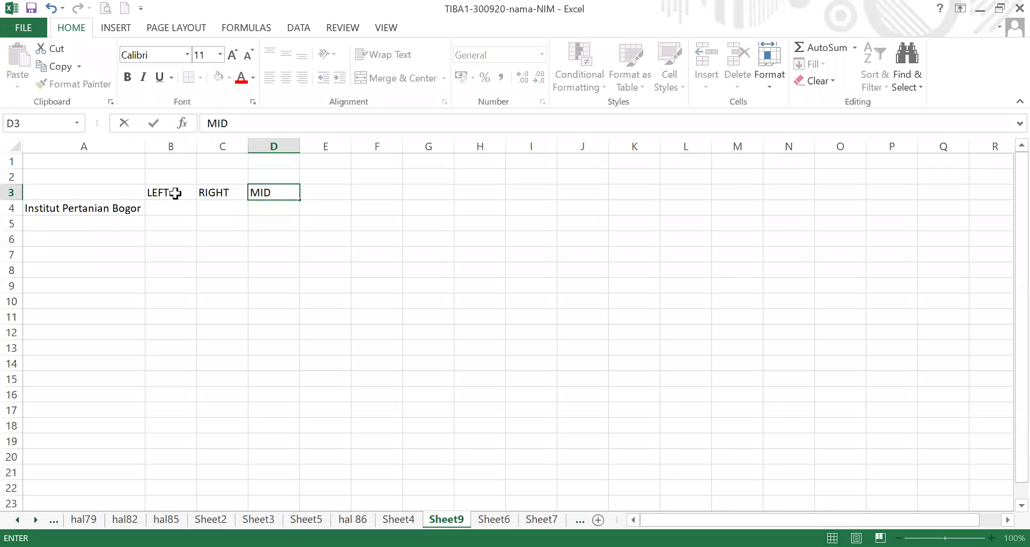
key(Tab)
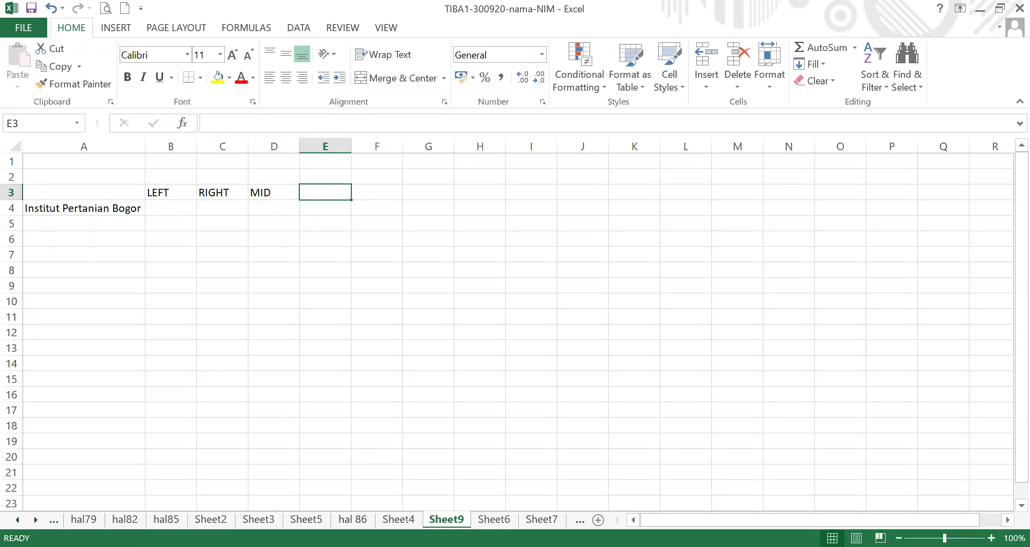
Continue the heading row with LEN, UPPER and LOWER in cells E3 to G3.
key(alt+Tab)
text(LEN)
key(Tab)
text(UPPER)
key(Tab)
text(LOWER)
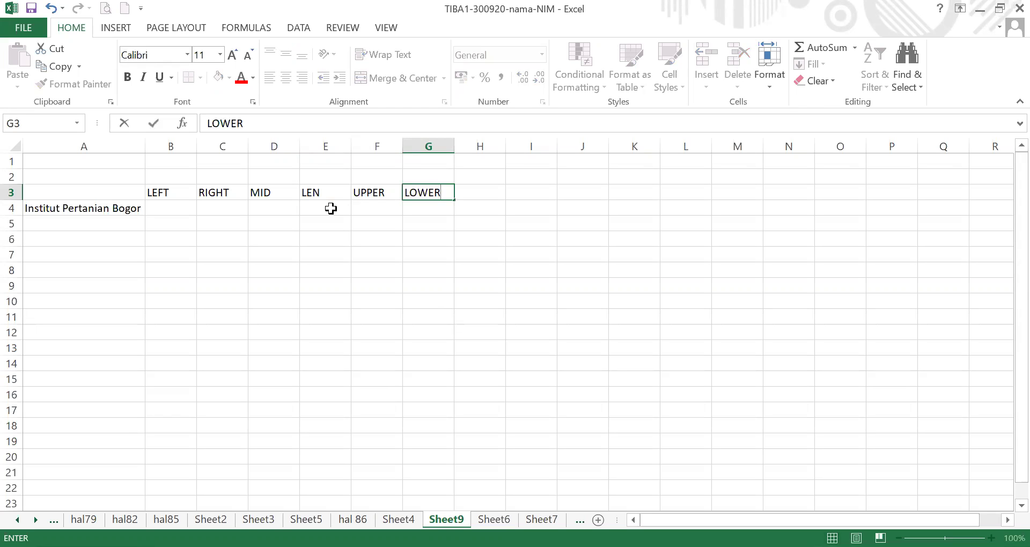
Enter the formula =LEFT(A4;3) in cell B4 under the LEFT heading.
click(172, 207)
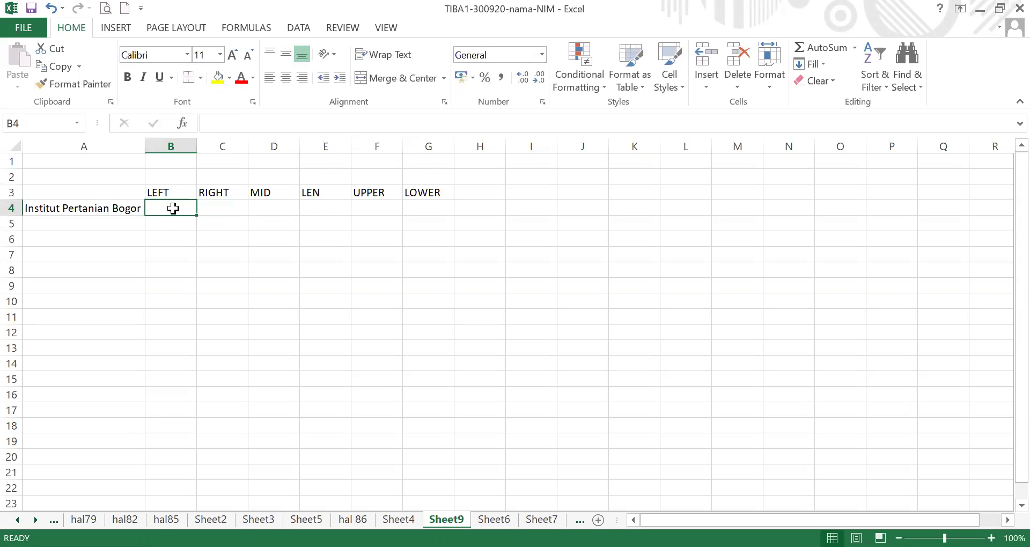
click(246, 120)
text(=)
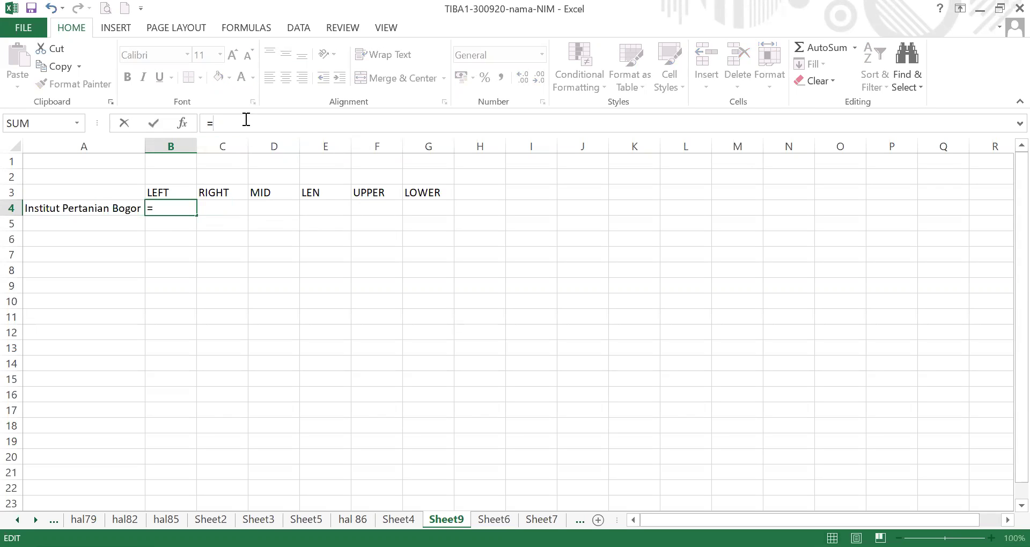
text(LEFT)
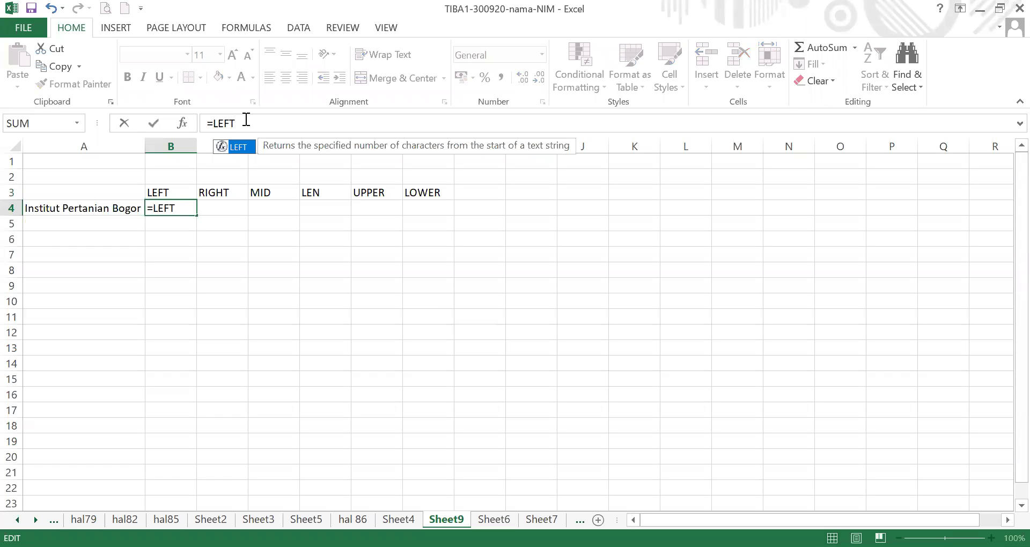
text(()
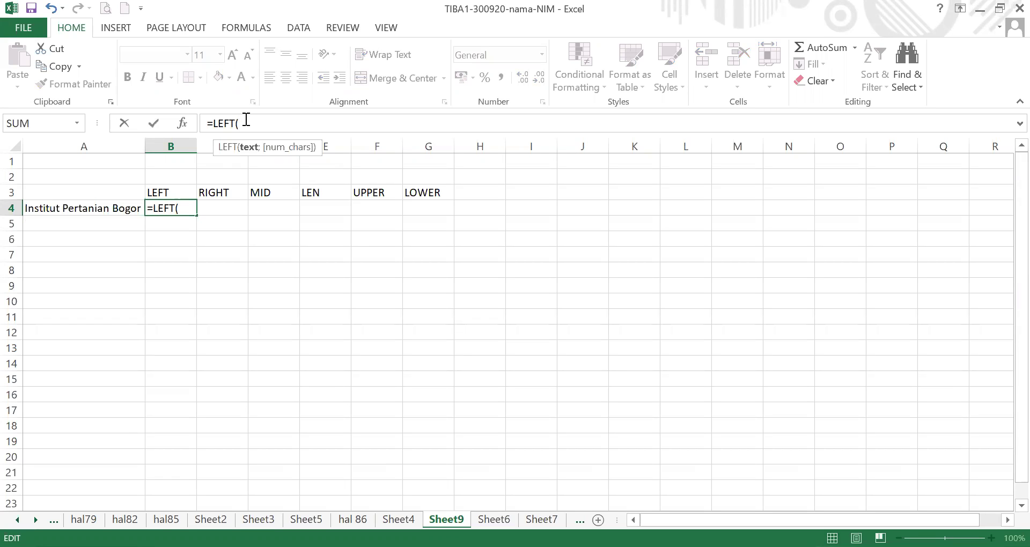
click(99, 209)
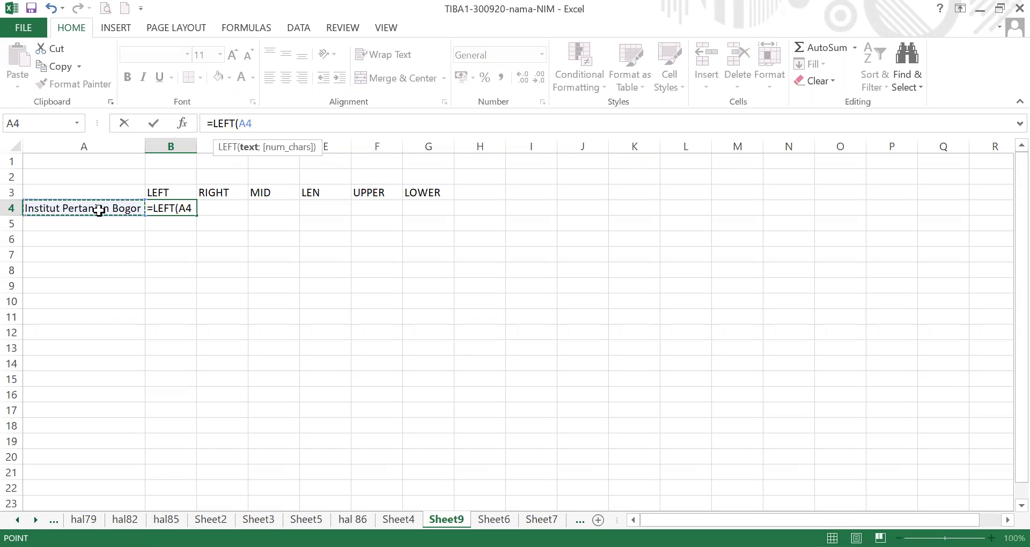
text(;)
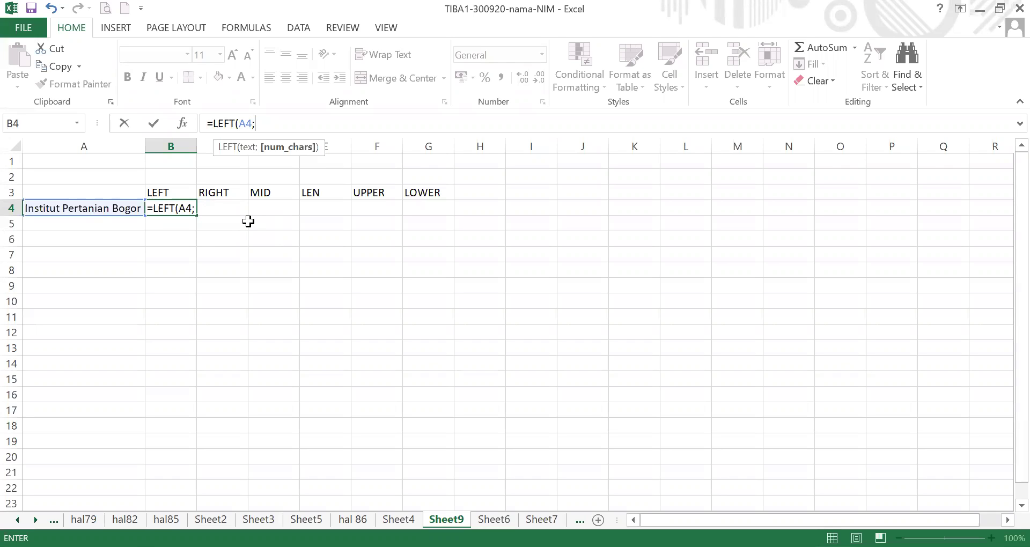
text(3))
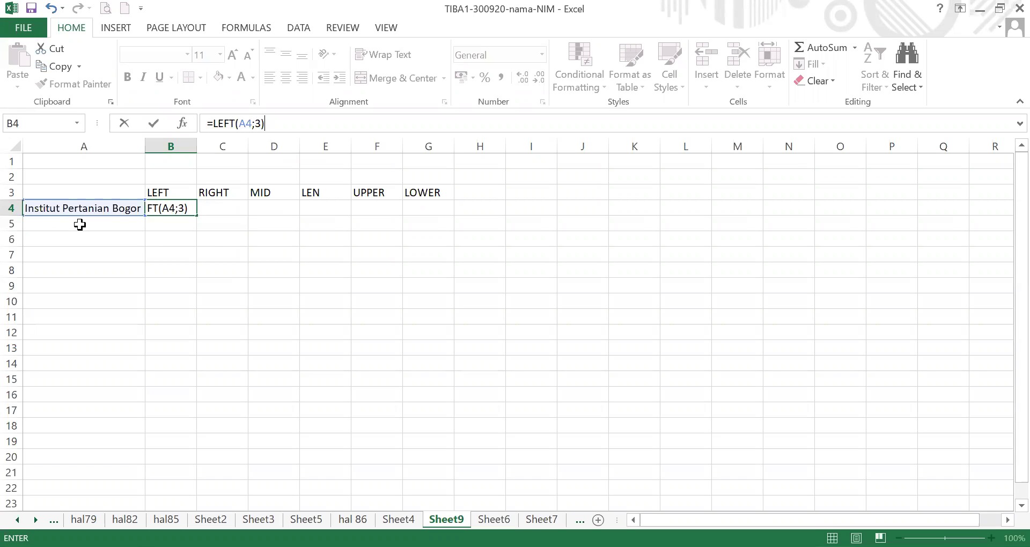
key(Return)
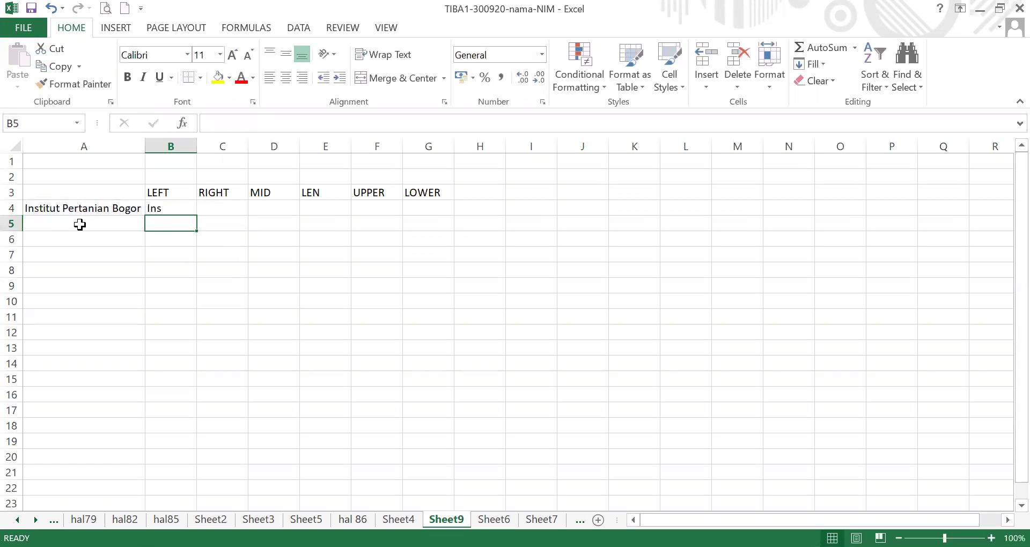
Set the number of characters in B4's LEFT formula to 8.
click(163, 209)
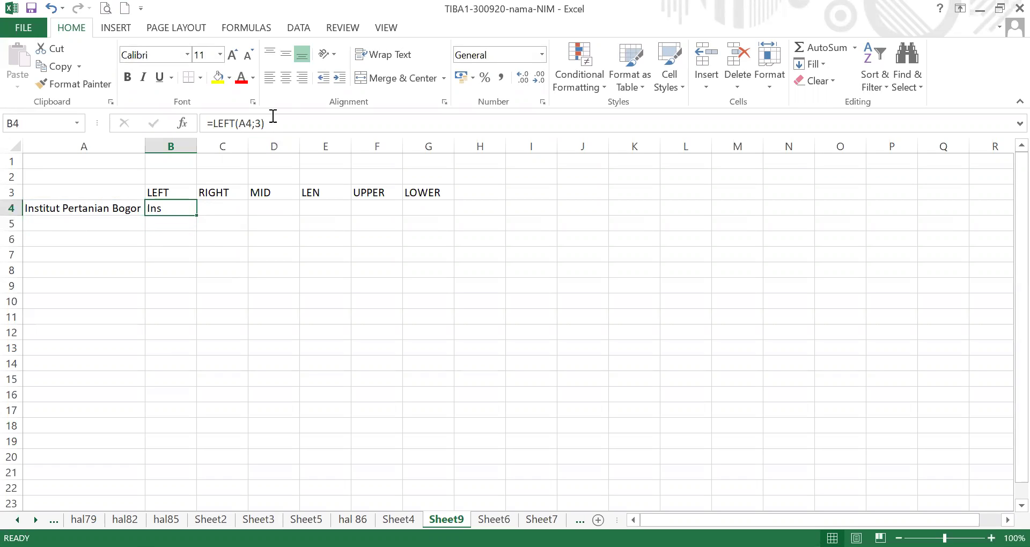
click(260, 124)
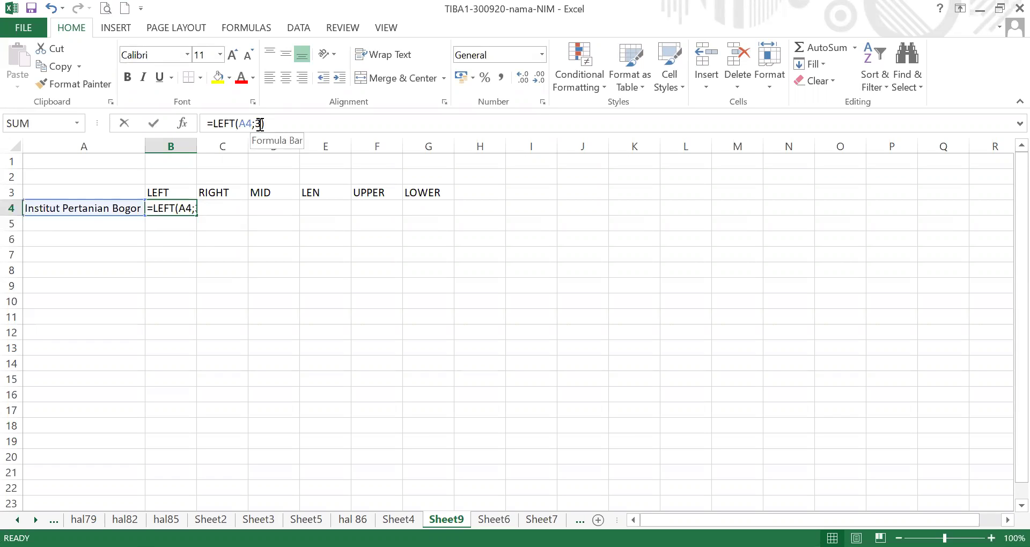
key(BackSpace)
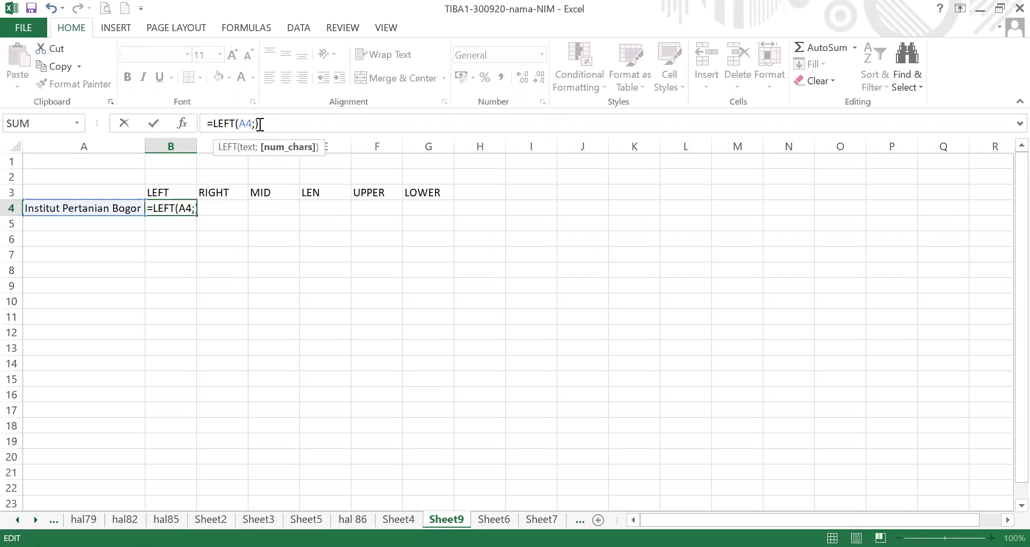
text(8)
key(Return)
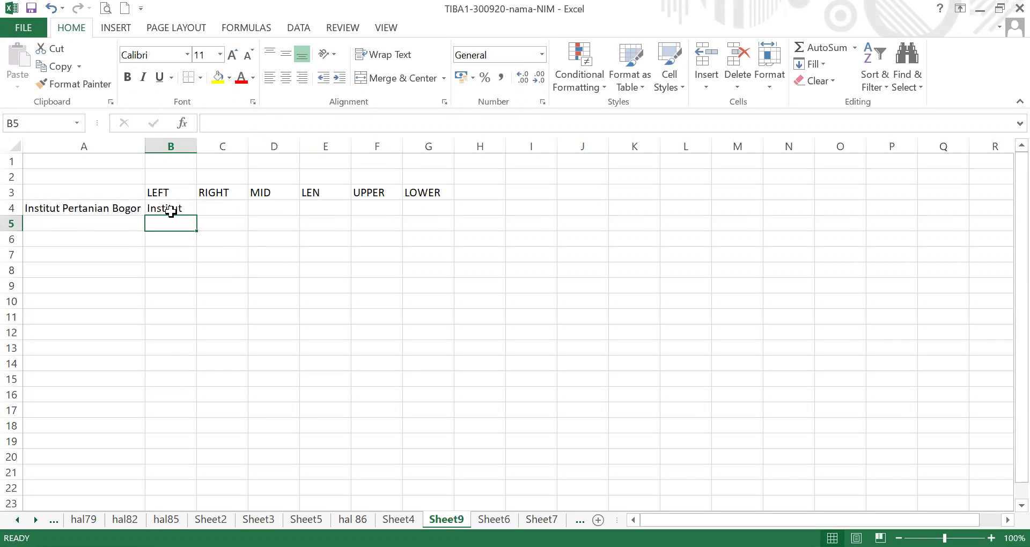
Enter the formula =RIGHT(A4;3) in cell C4 under the RIGHT heading.
click(224, 207)
click(249, 125)
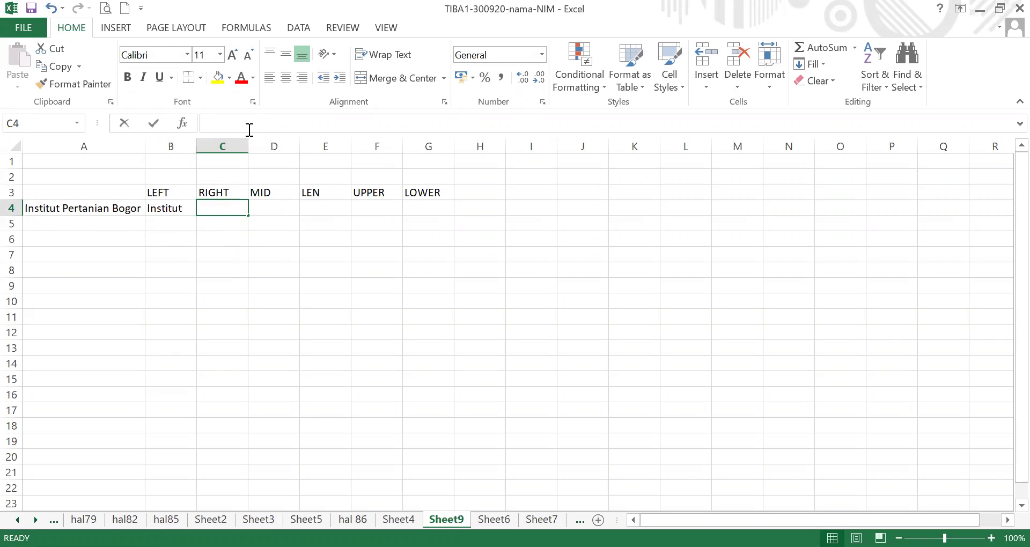
text(=)
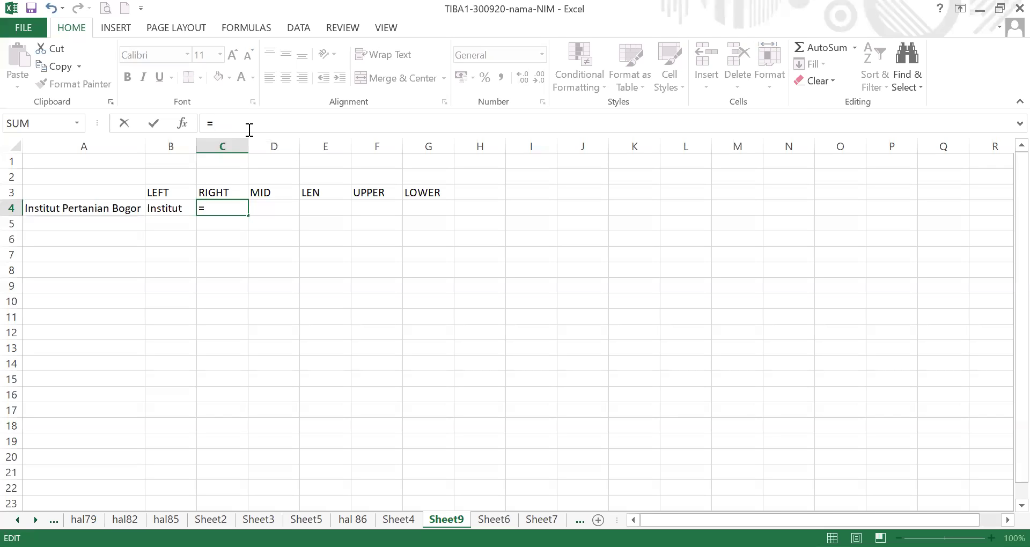
text(RIGHT)
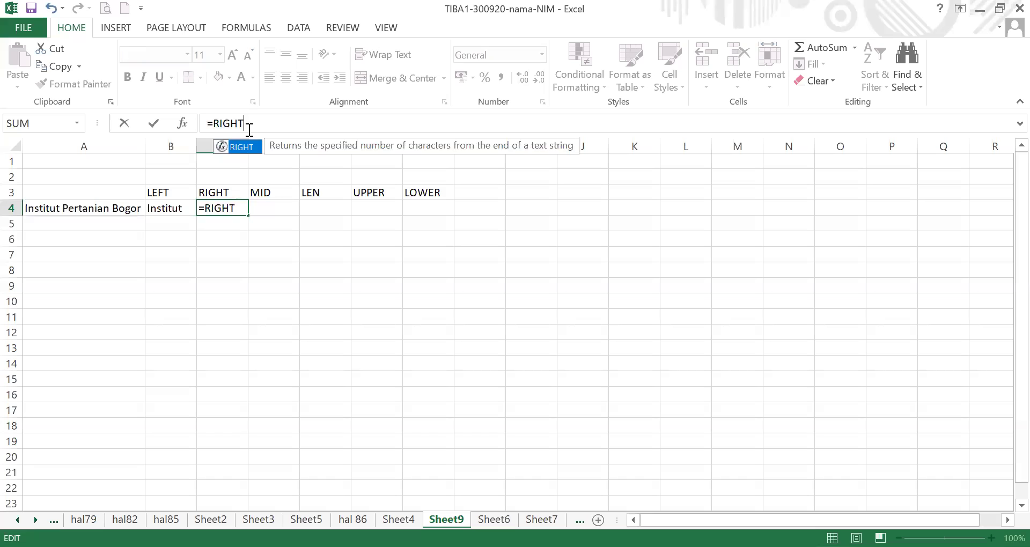
text(()
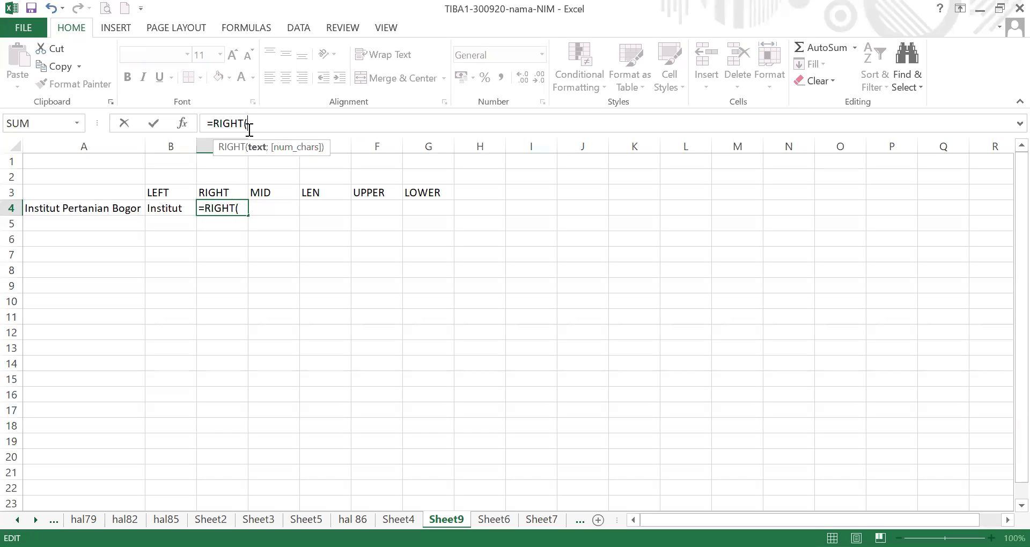
click(115, 206)
text(;3)
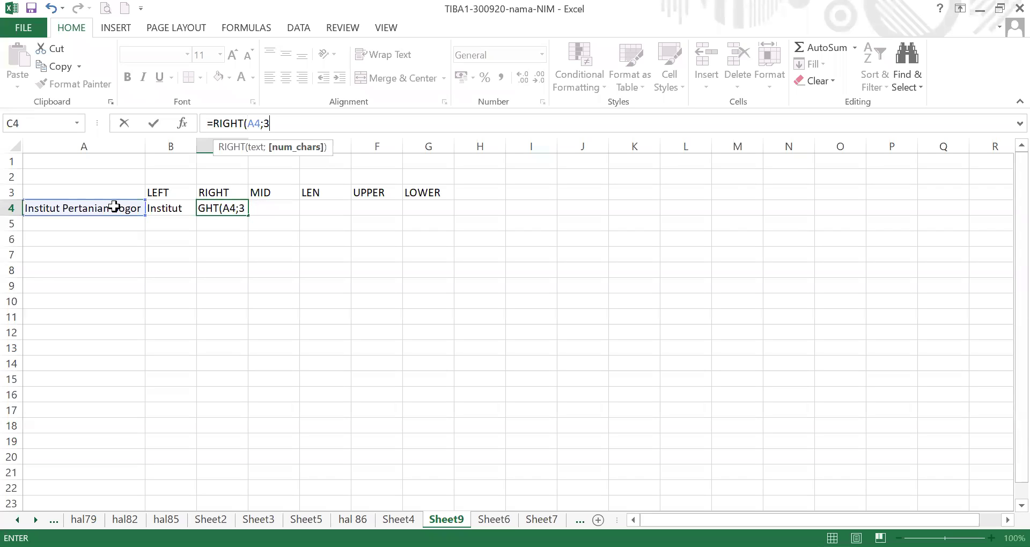
text())
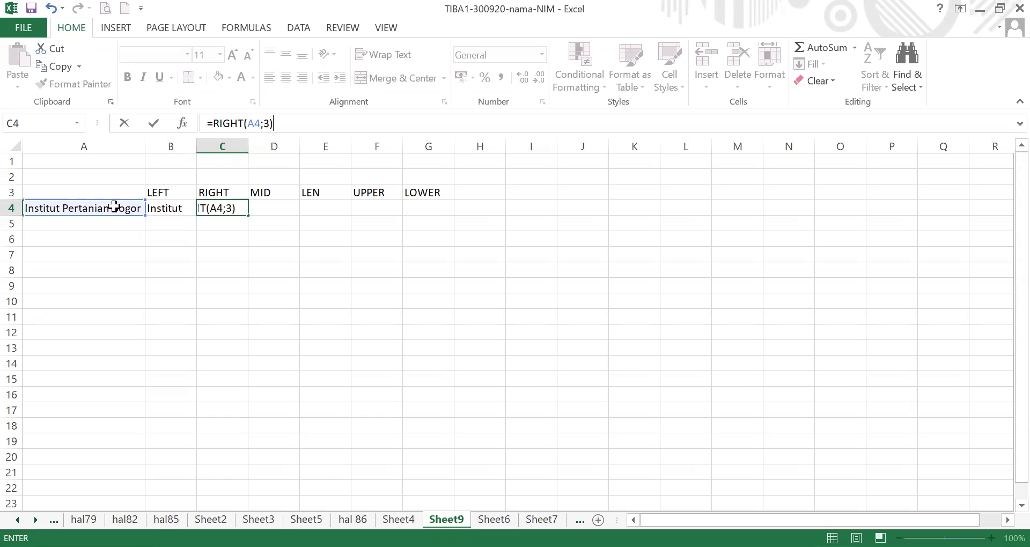
key(Return)
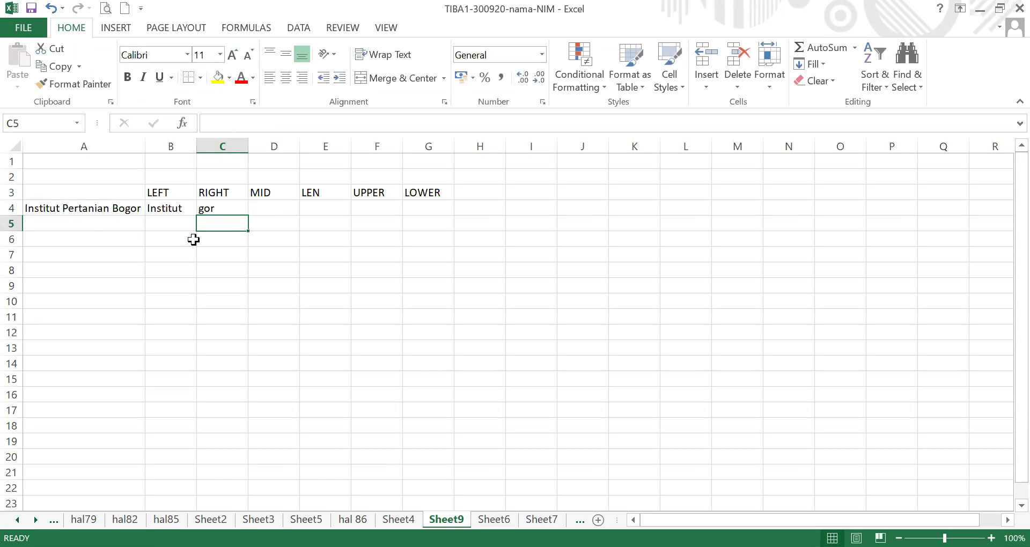
Set the number of characters in C4's RIGHT formula to 5.
click(217, 209)
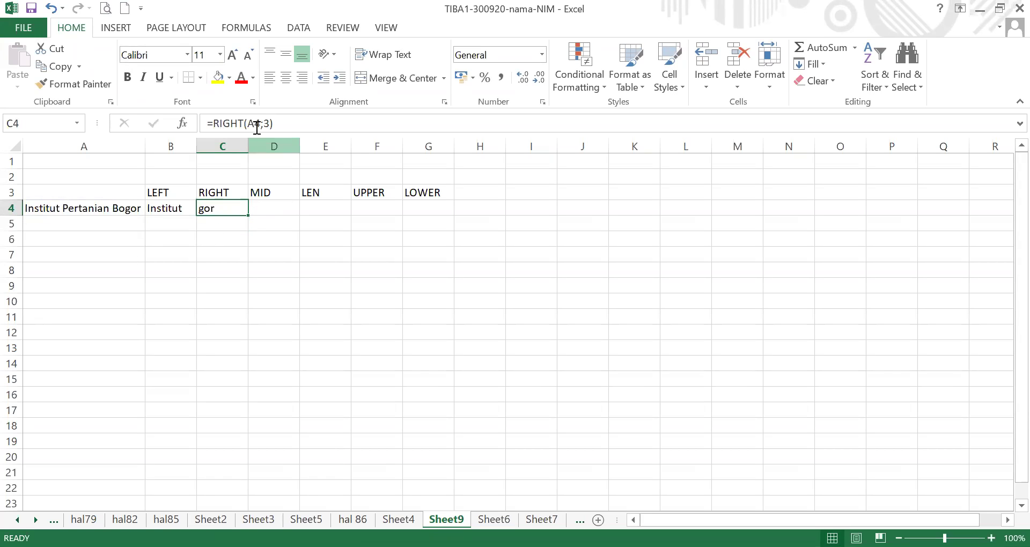
click(269, 123)
key(BackSpace)
text(5)
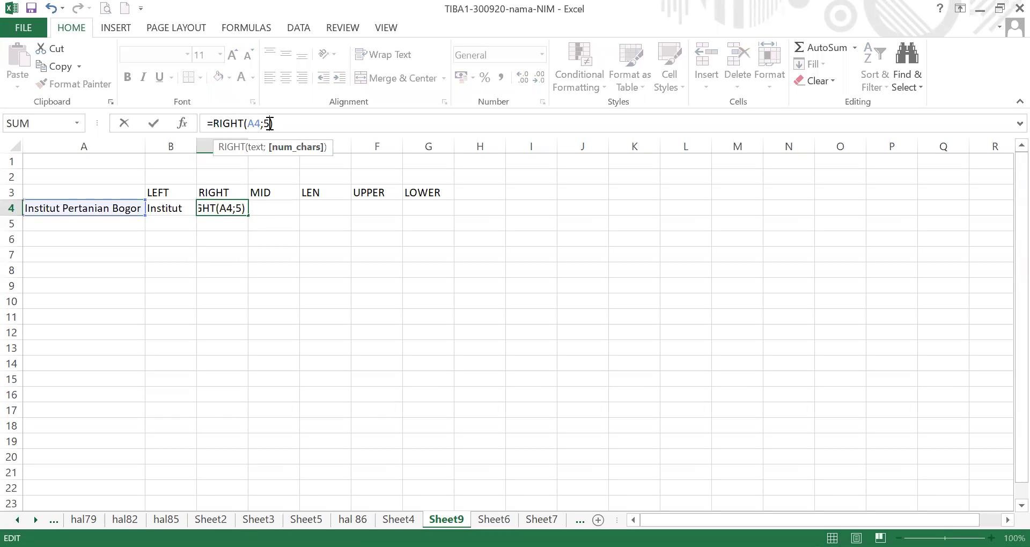
key(Return)
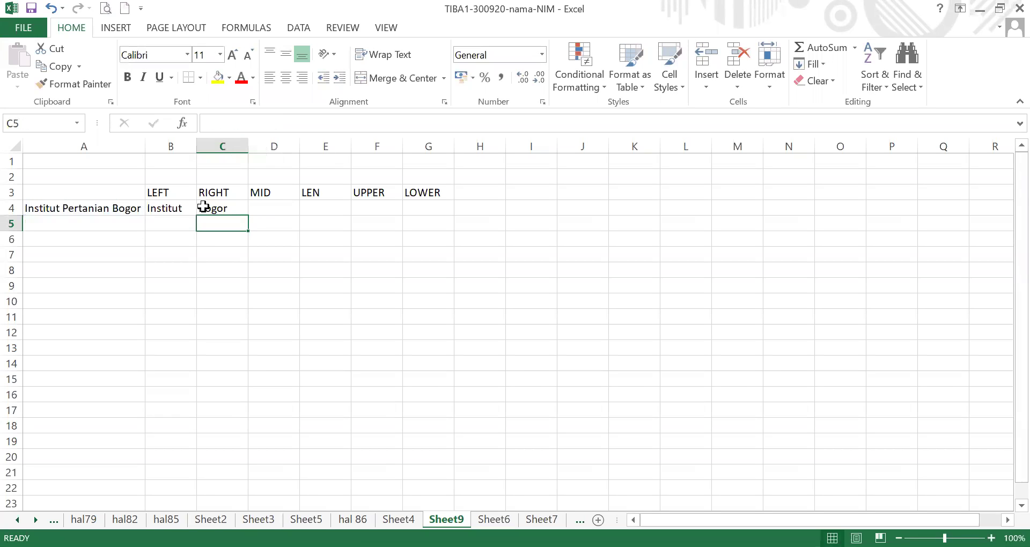
Enter the formula =MID(A4;9;15) in cell D4 under the MID heading.
click(279, 209)
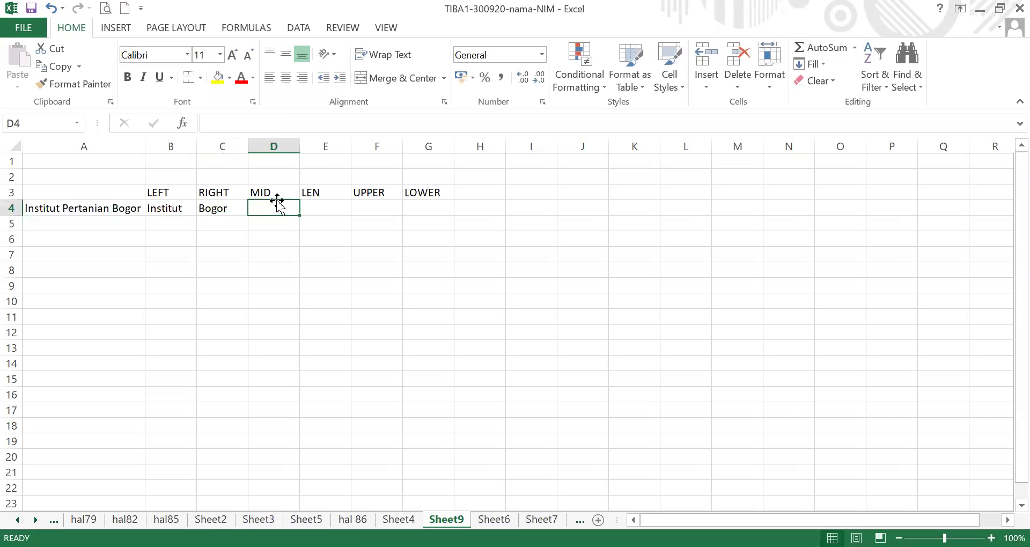
text(=)
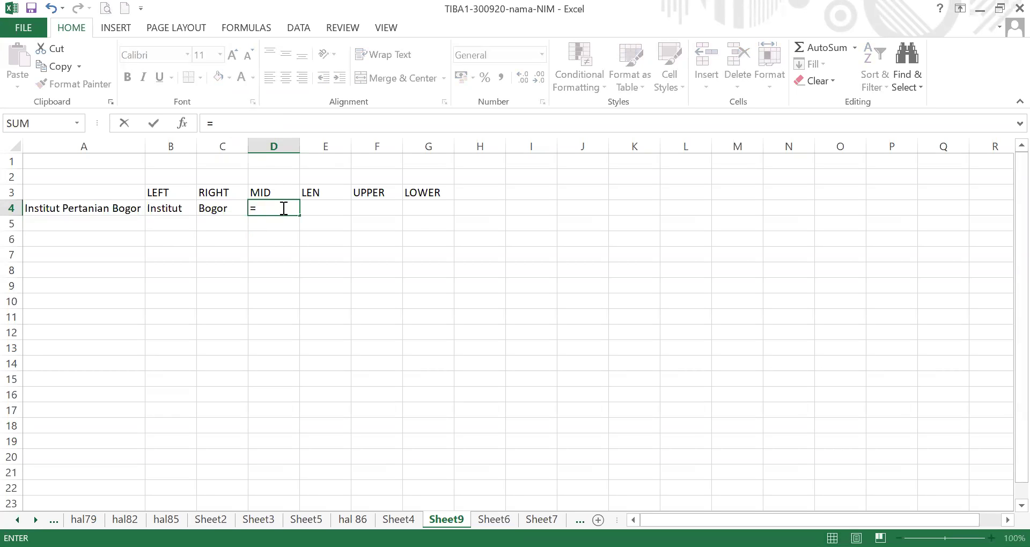
text(MID()
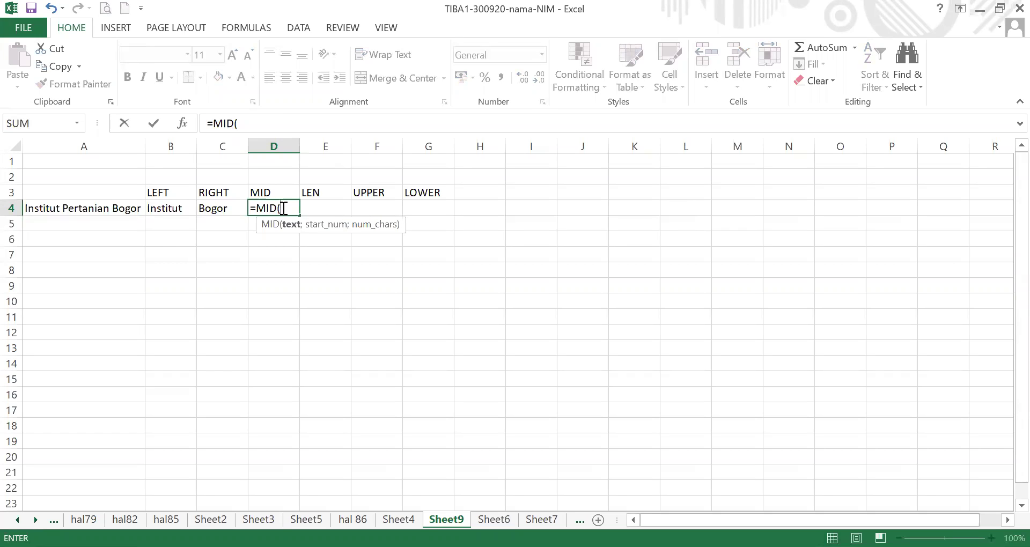
click(129, 209)
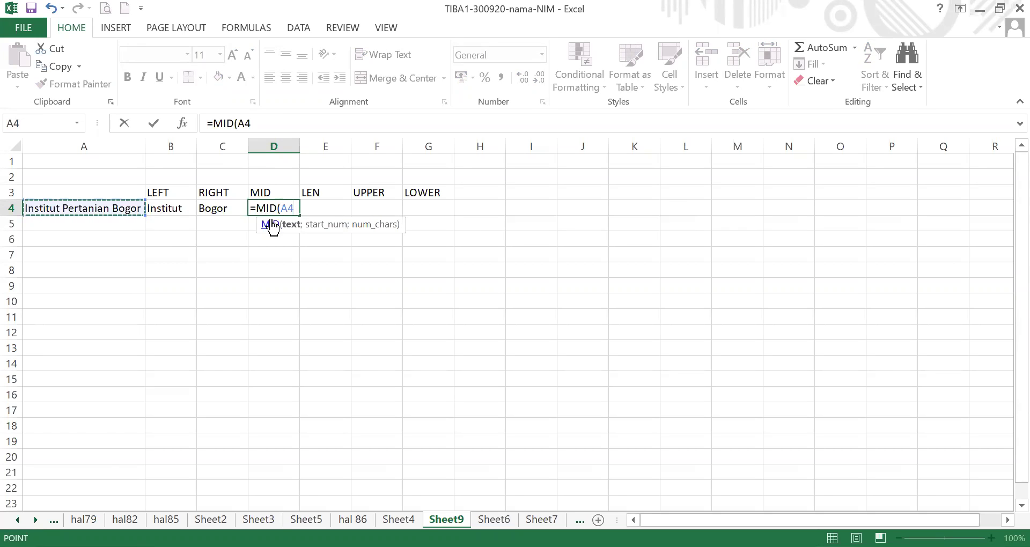
text(;)
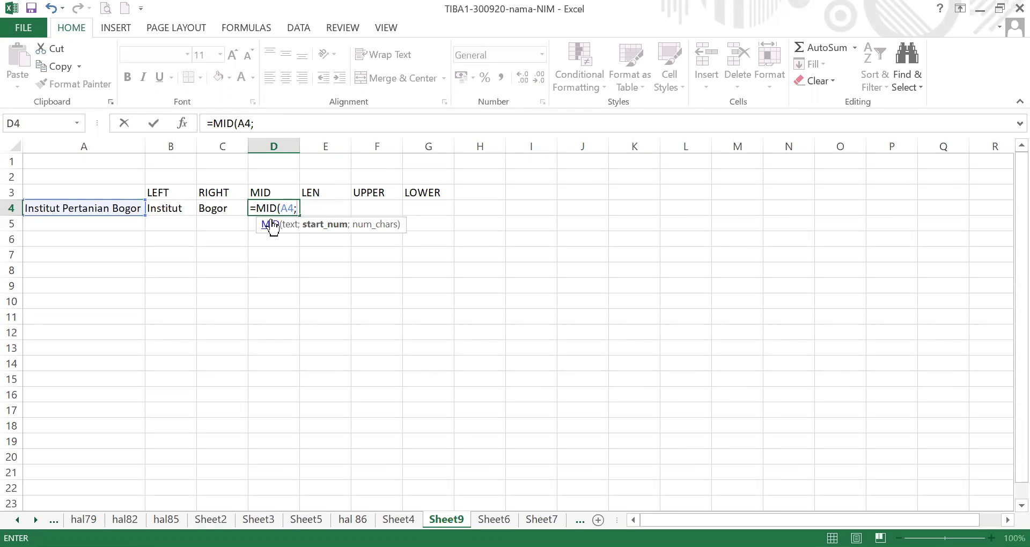
text(9;)
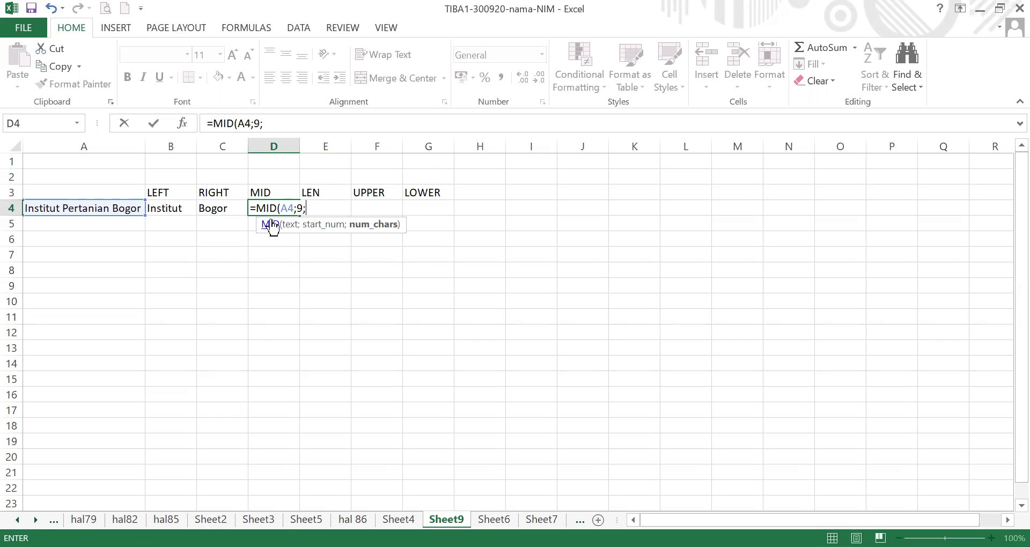
text(15))
key(Return)
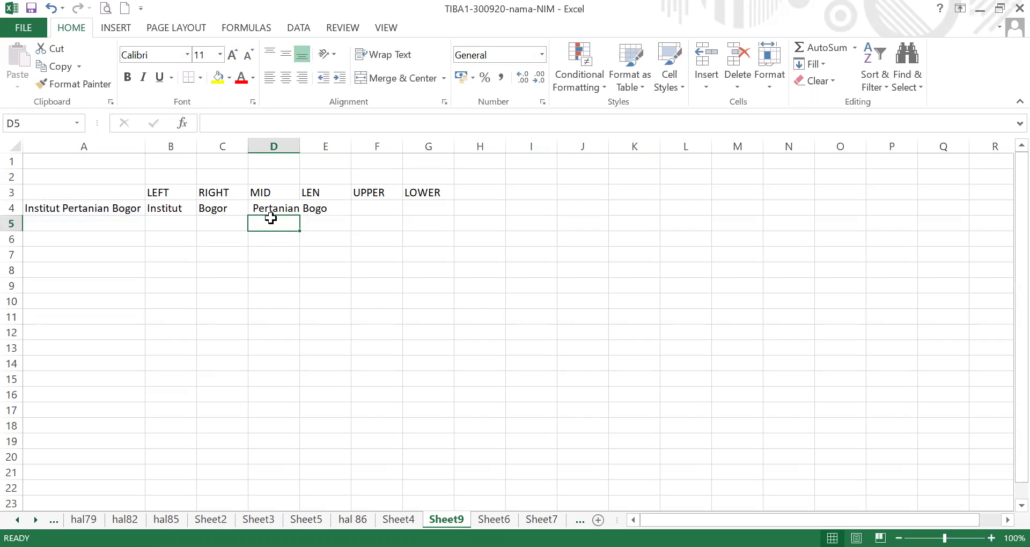
Set the number of characters in D4's MID formula to 11 and reselect the cell to review it.
click(274, 208)
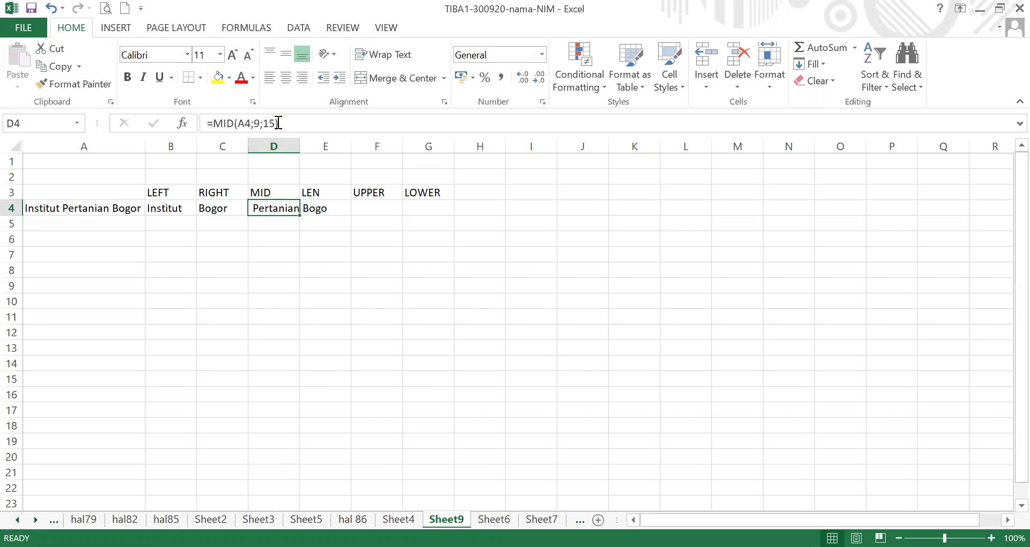
click(276, 123)
key(BackSpace)
text(1)
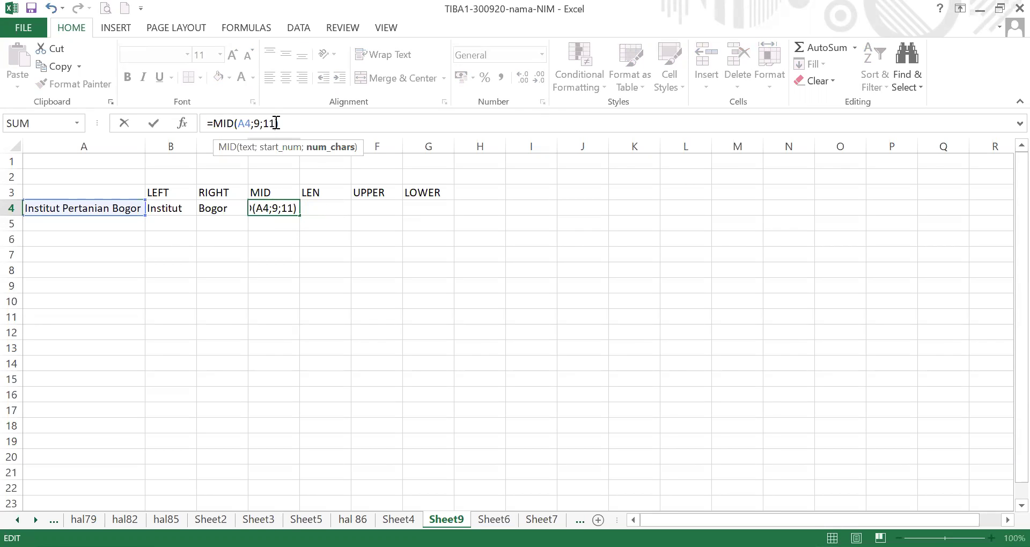
key(Return)
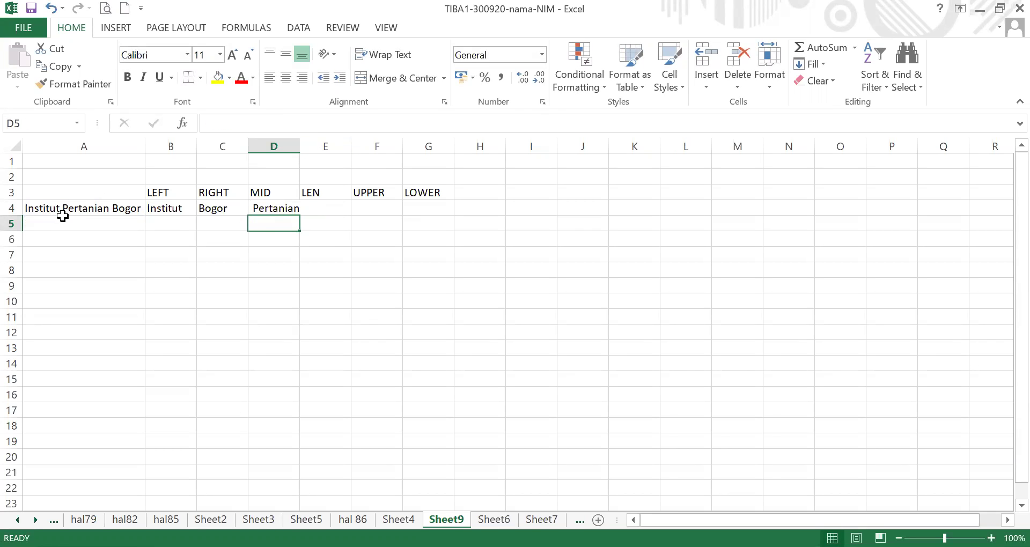
click(262, 209)
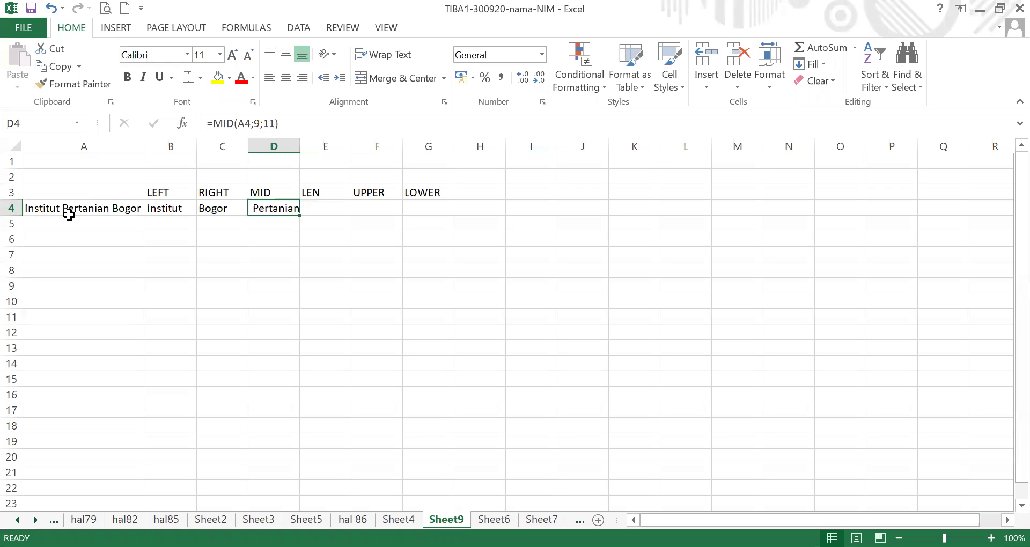
Enter the formula =LEN(A4) in cell E4 under the LEN heading and reselect the cell to review it.
click(336, 206)
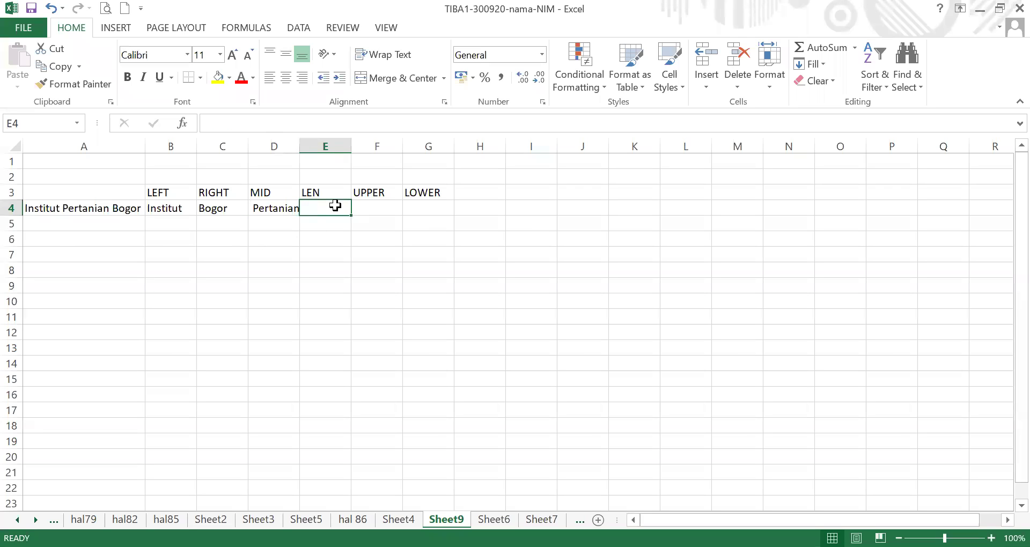
text(=)
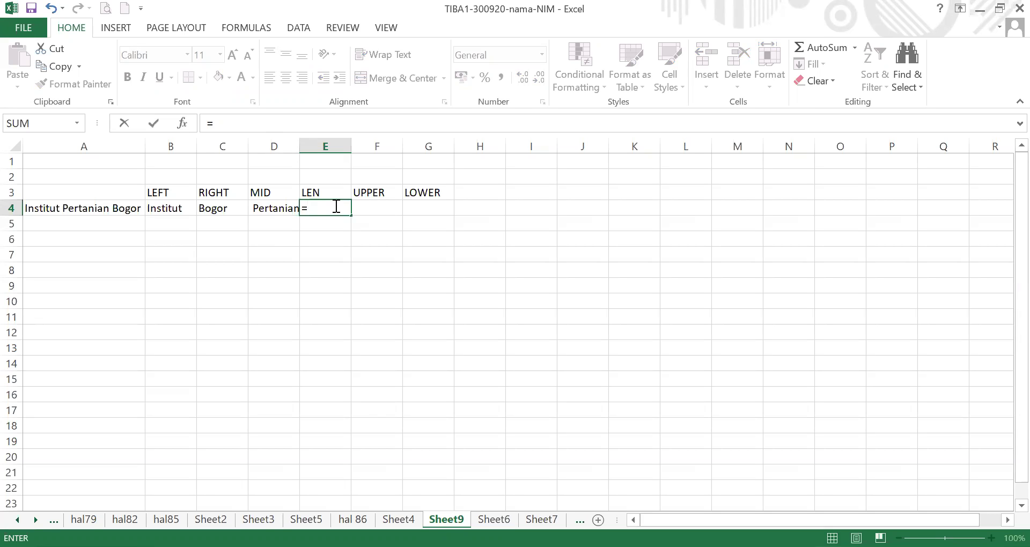
text(LEN)
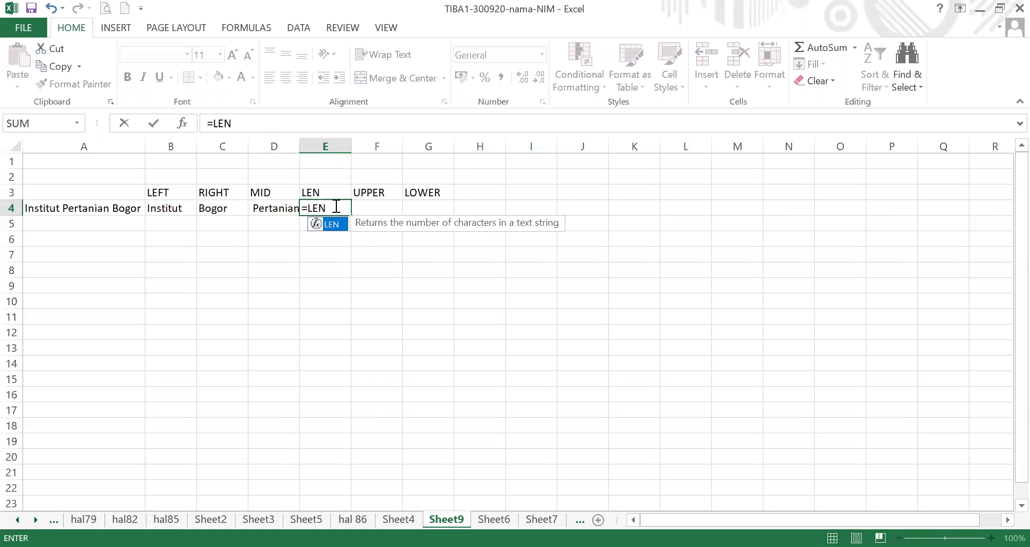
text(()
click(132, 209)
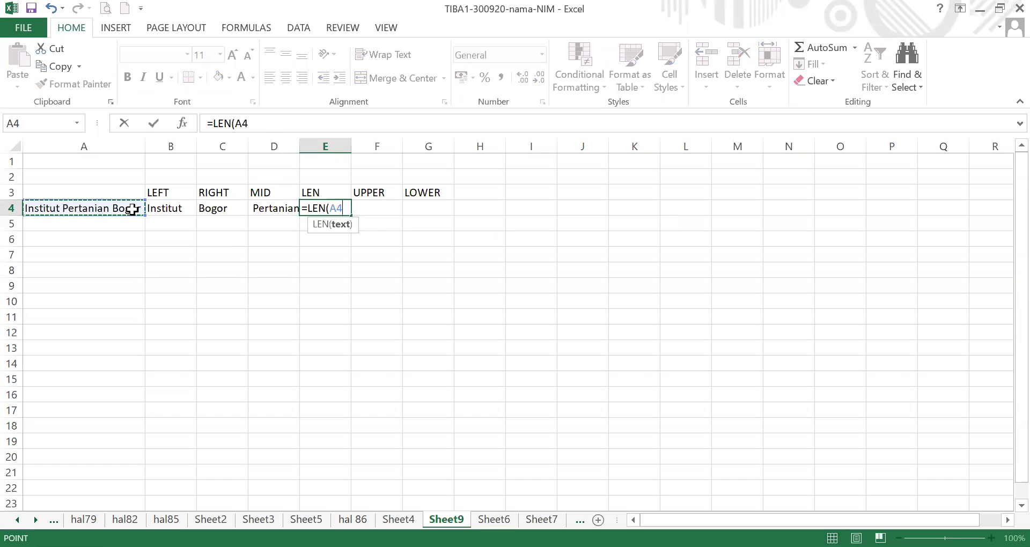
text())
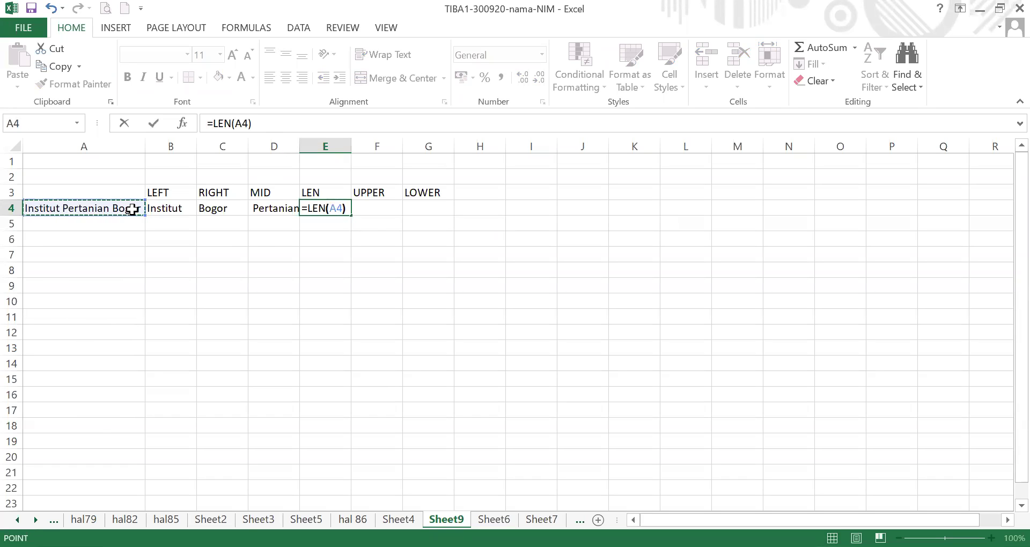
key(Return)
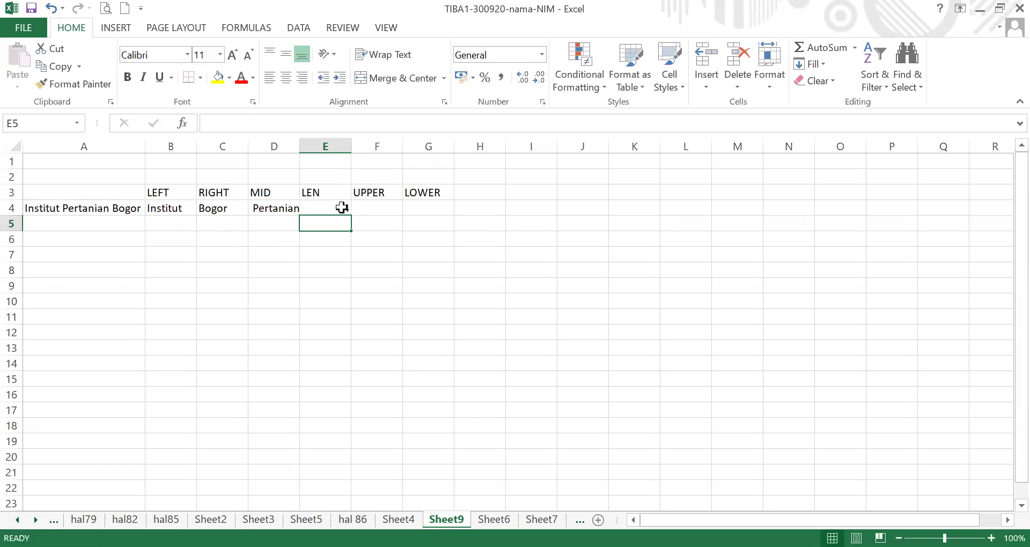
click(340, 207)
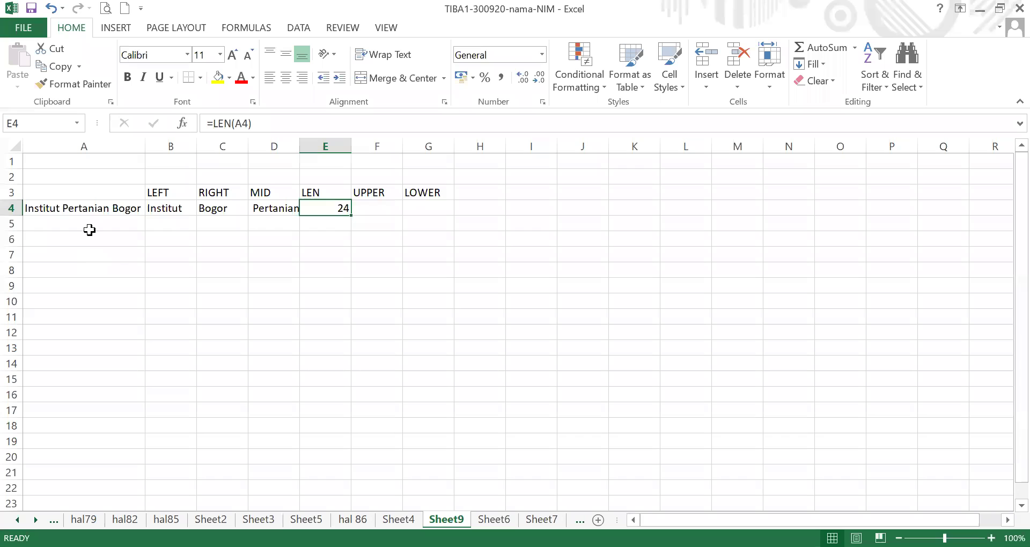
Enter the formula =UPPER(A4) in cell F4 under the UPPER heading and autofit column F to its contents.
click(385, 209)
text(=)
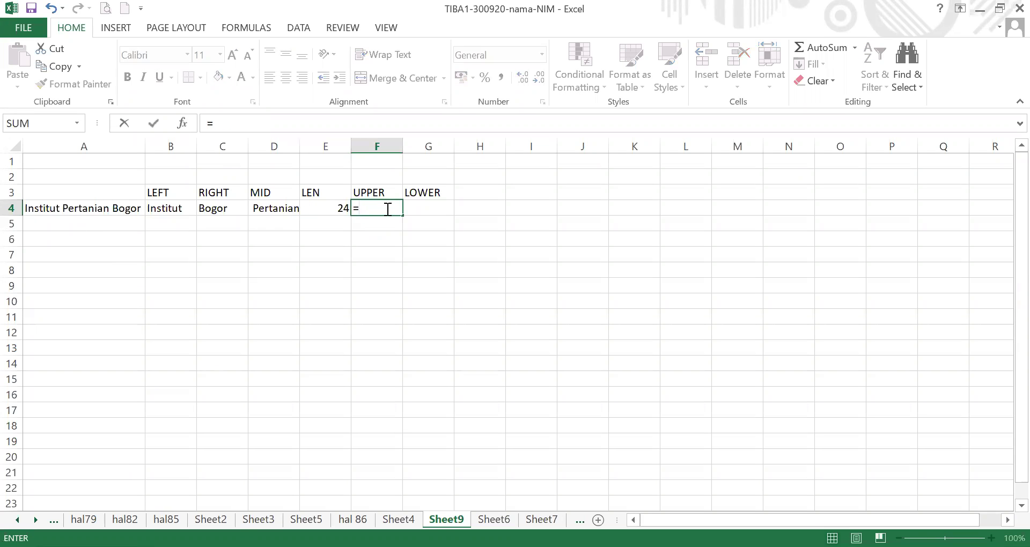
text(UPPER)
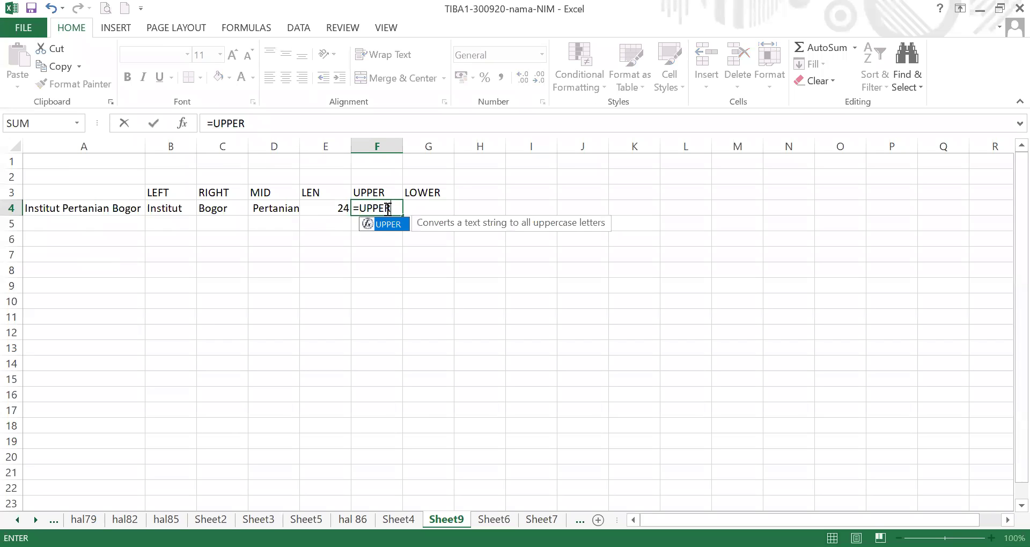
text(()
click(114, 214)
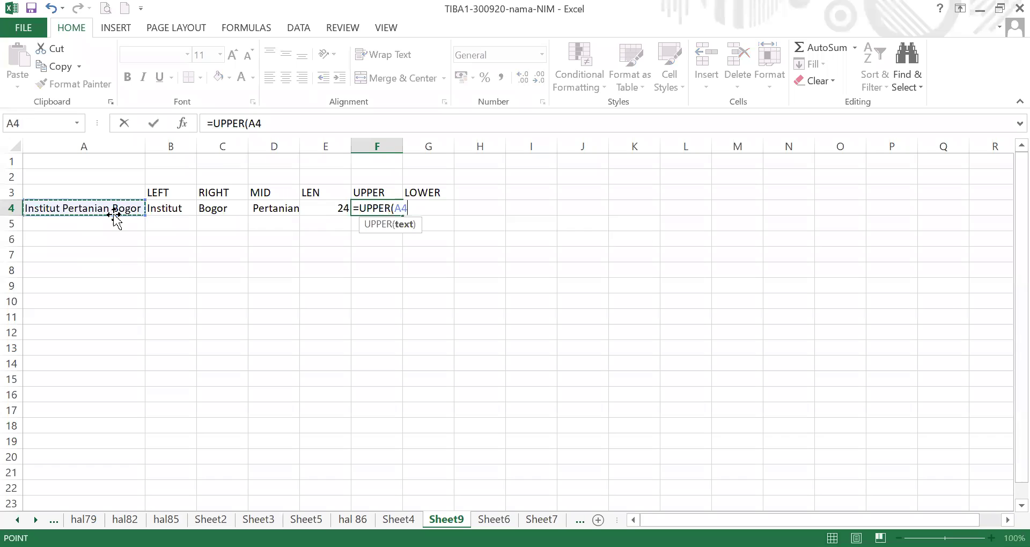
text())
key(Return)
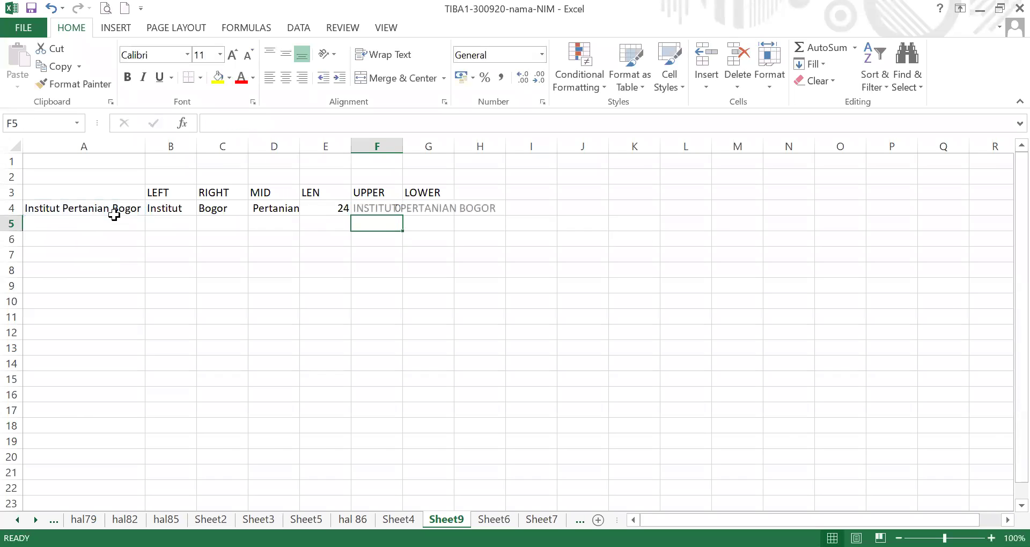
double_click(403, 145)
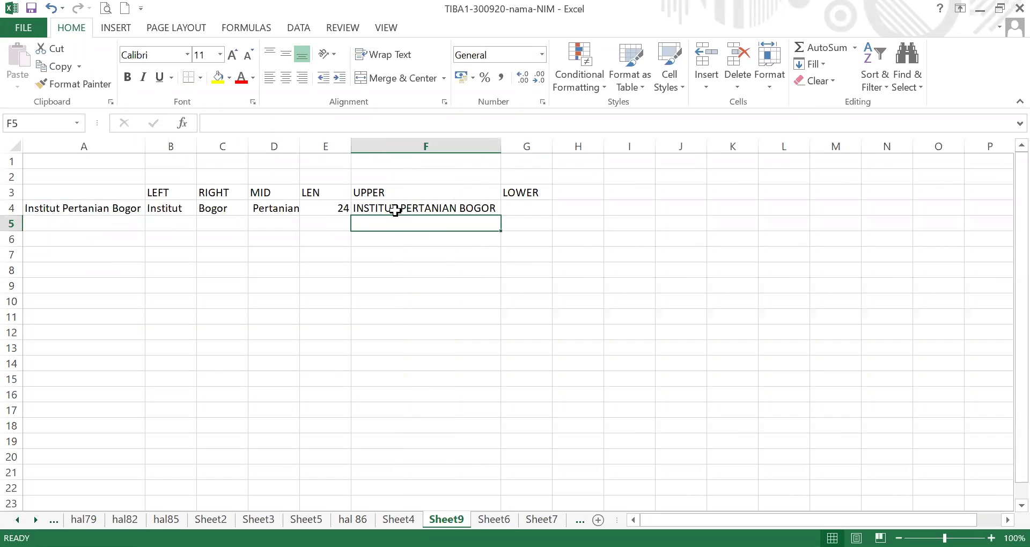
Enter the formula =LOWER(A4) in cell G4 under the LOWER heading and autofit column G to its contents.
click(515, 210)
text(=)
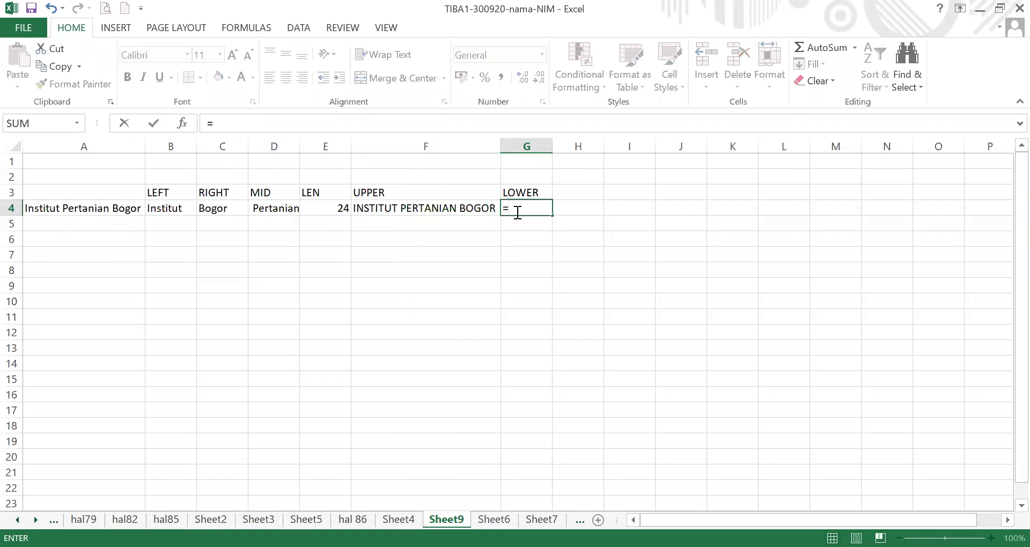
text(LO)
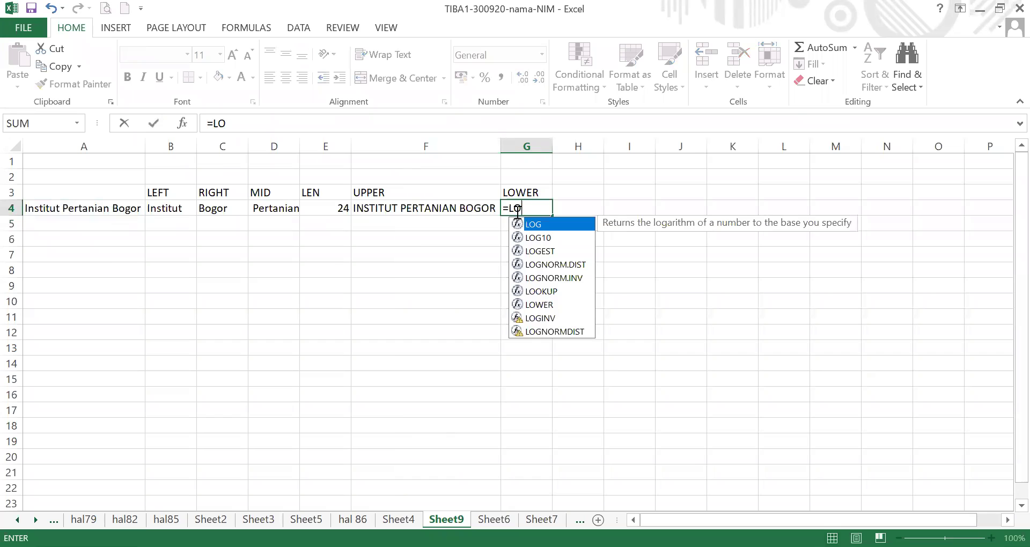
text(WER)
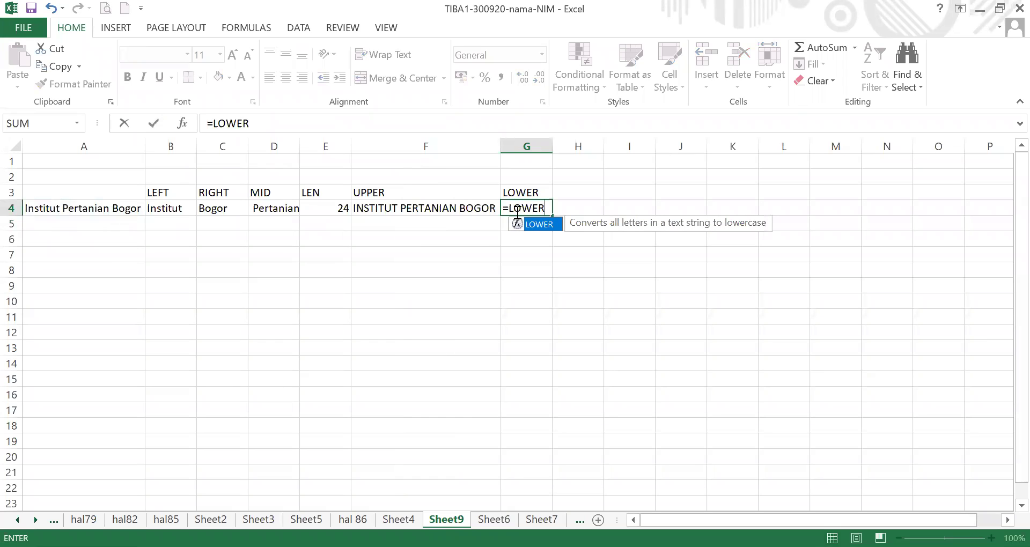
text(()
click(125, 209)
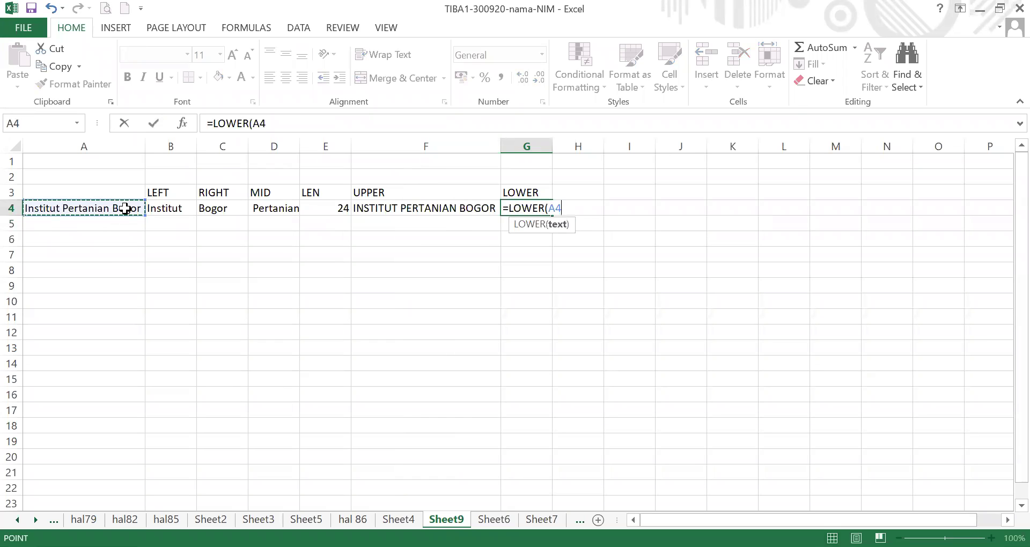
text())
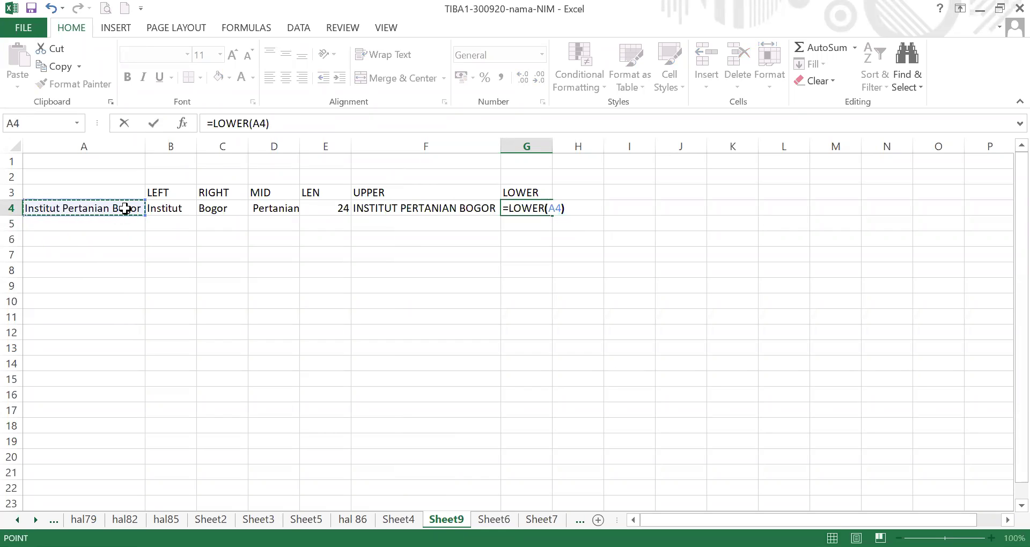
key(Return)
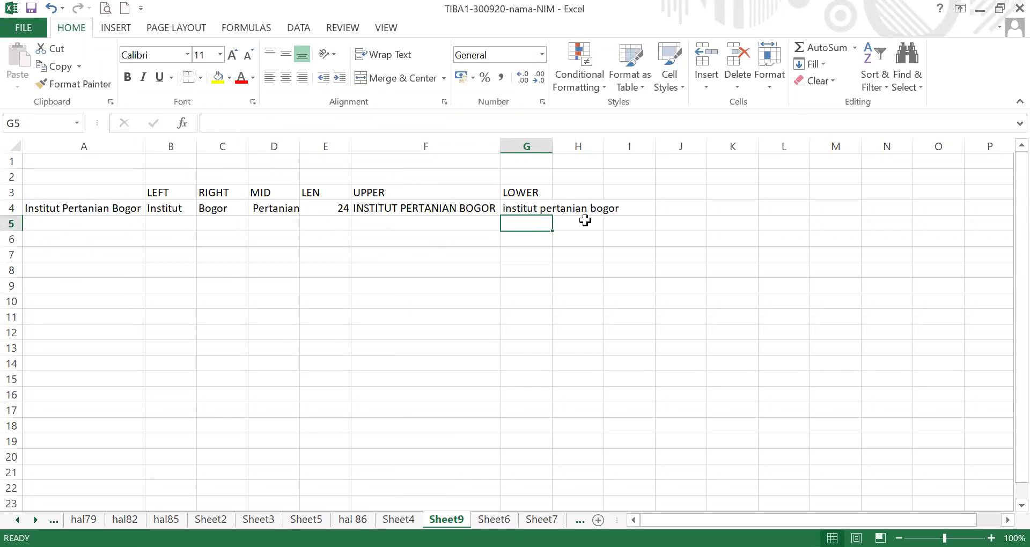
double_click(554, 147)
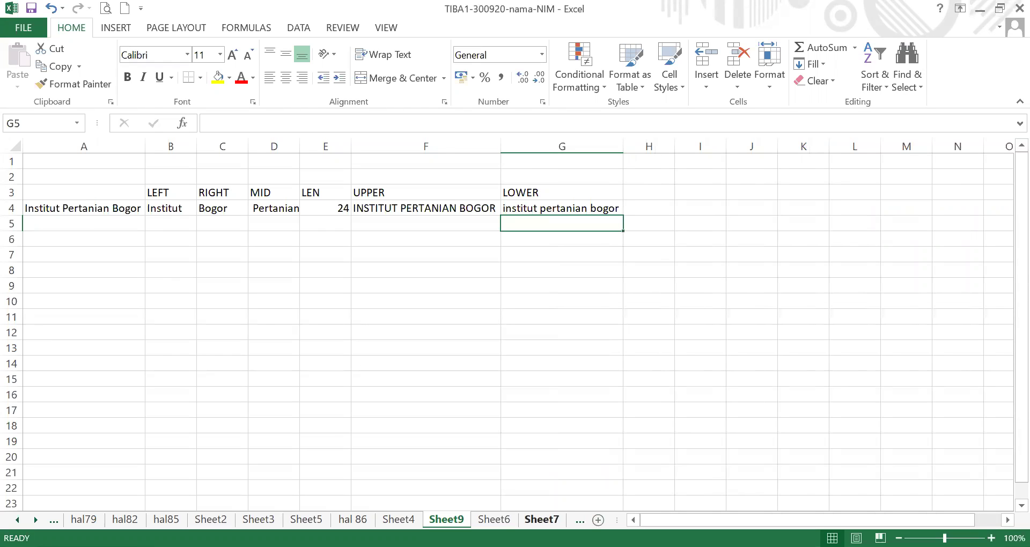
Look through the neighbouring worksheets for the flight schedule exercise and open it on Sheet8.
click(493, 519)
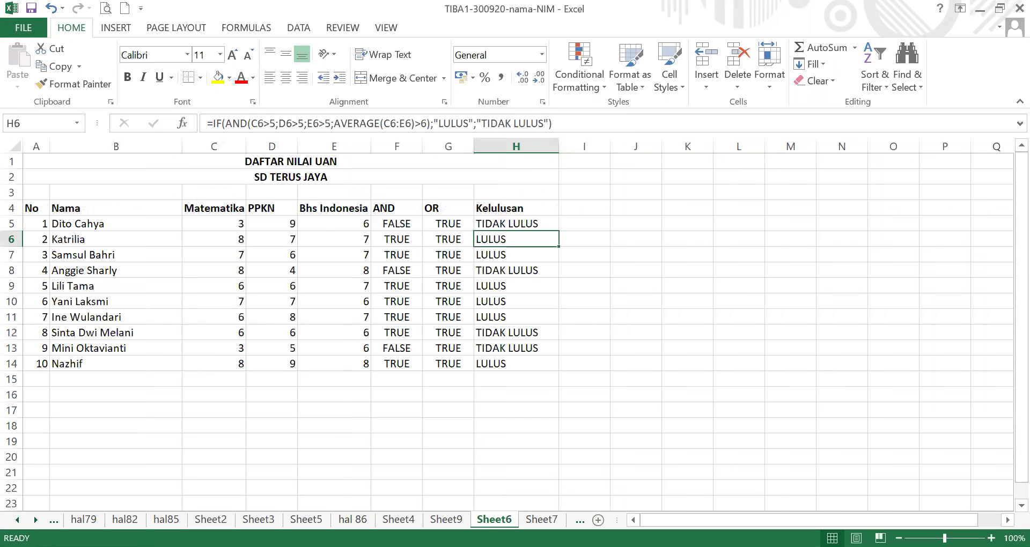
click(542, 519)
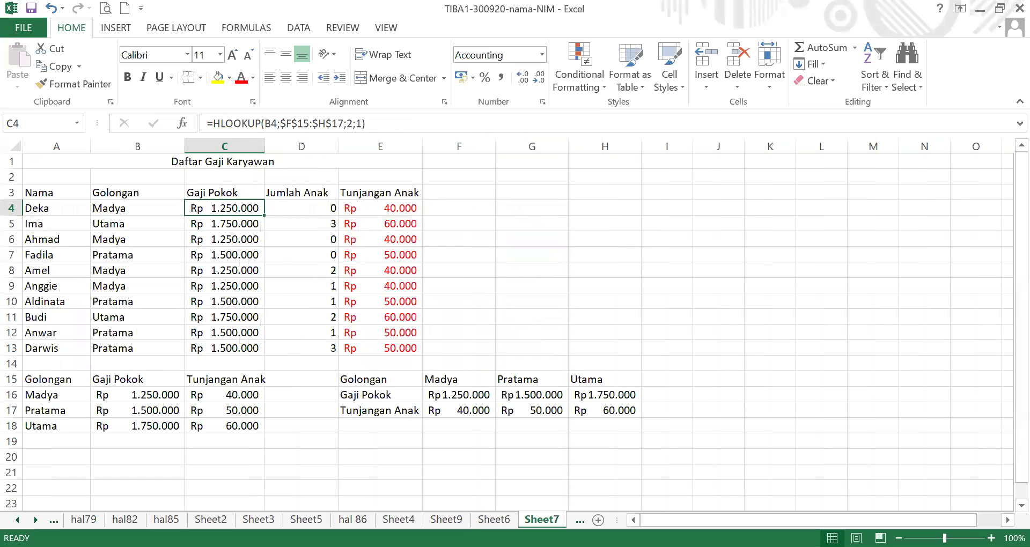
click(445, 519)
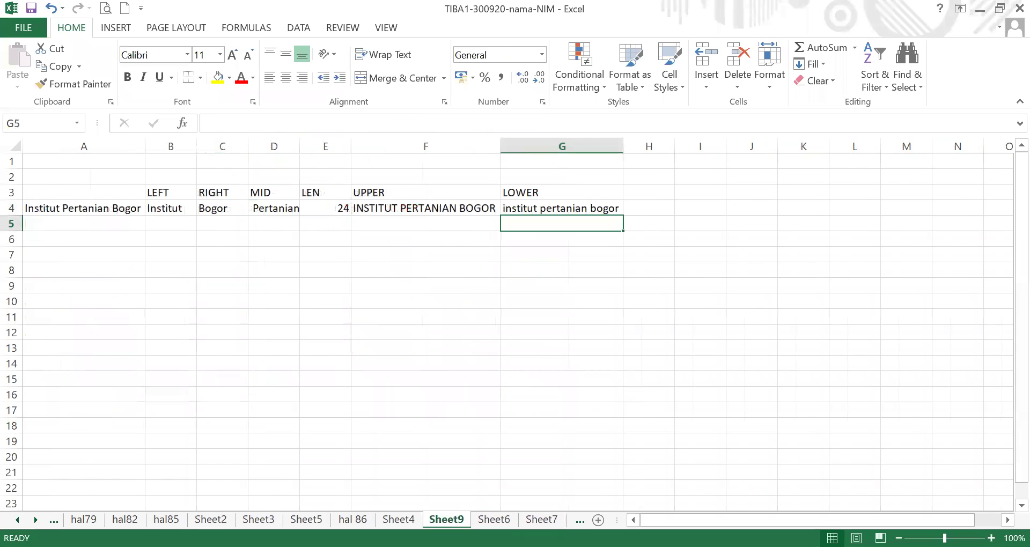
click(399, 520)
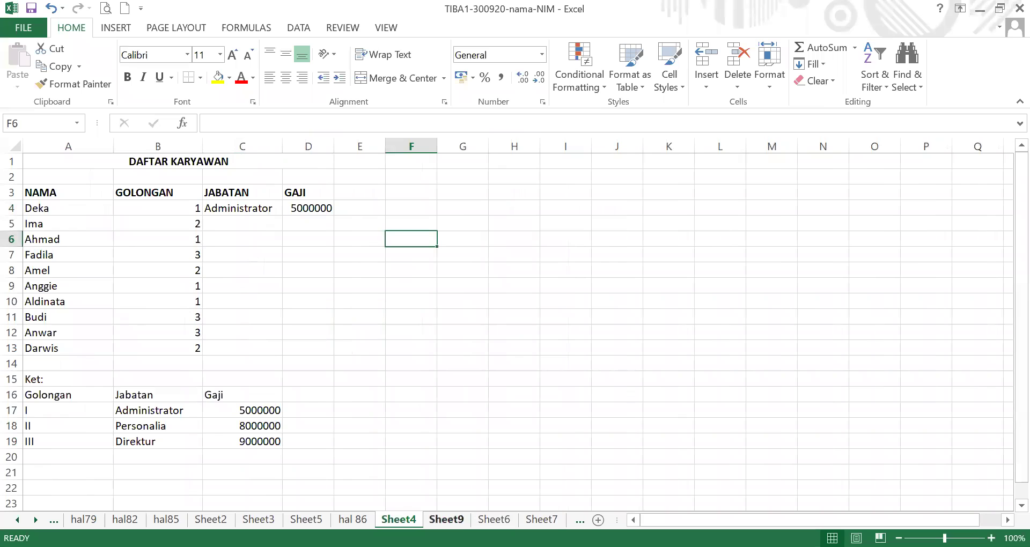
click(352, 519)
click(399, 519)
click(446, 519)
click(494, 519)
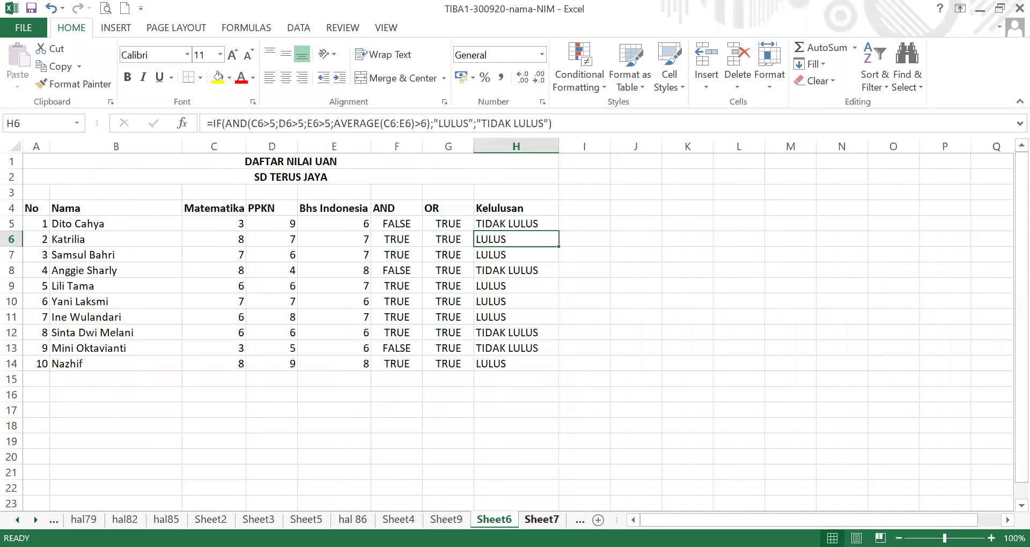
click(542, 520)
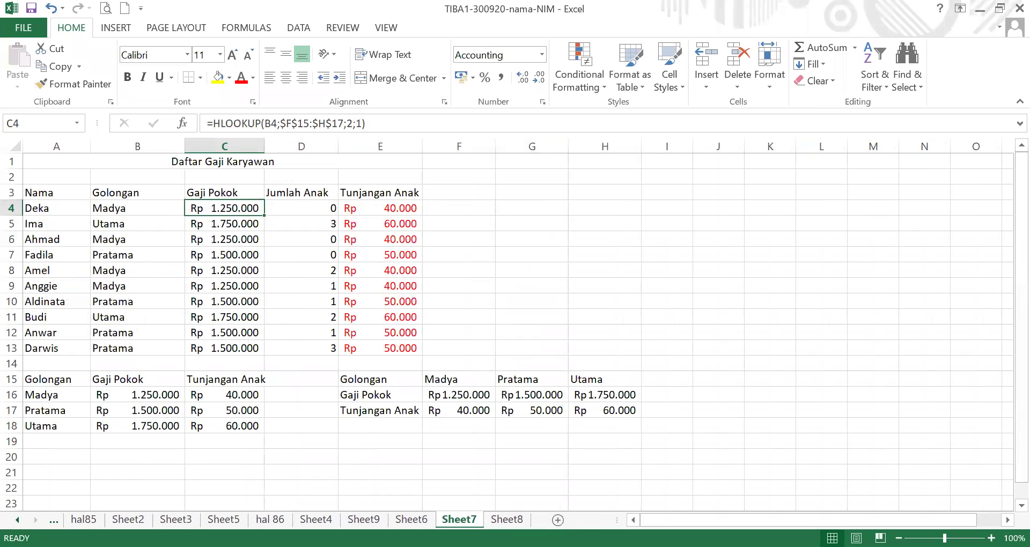
click(512, 520)
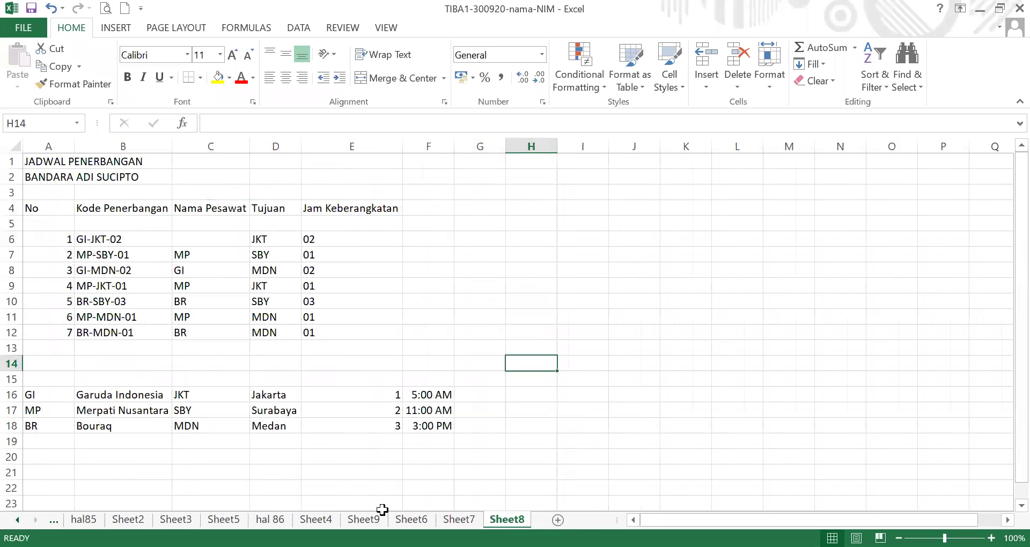
Fill the LEFT formula from C7 up into the empty cell C6 of the Nama Pesawat column.
drag(34, 210, 139, 332)
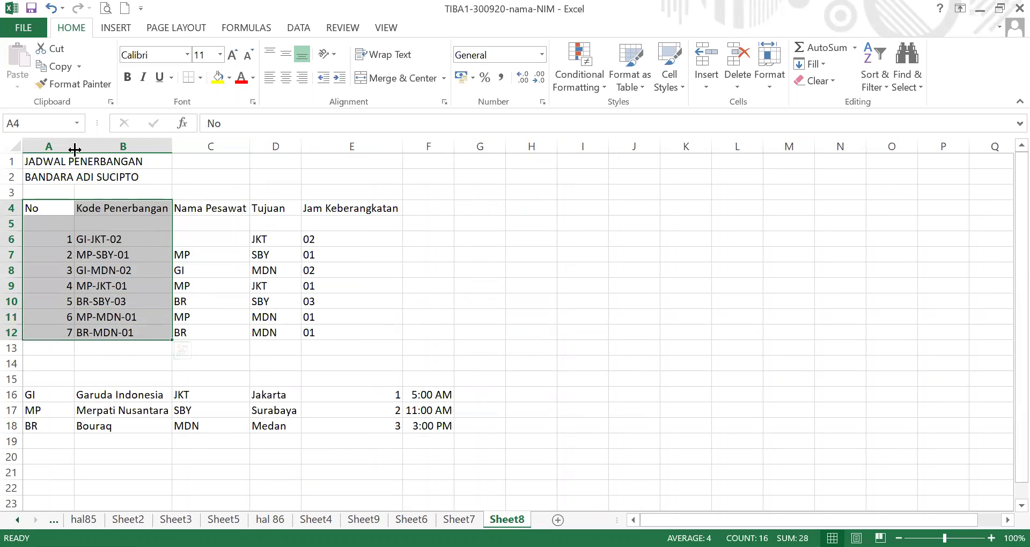
click(209, 248)
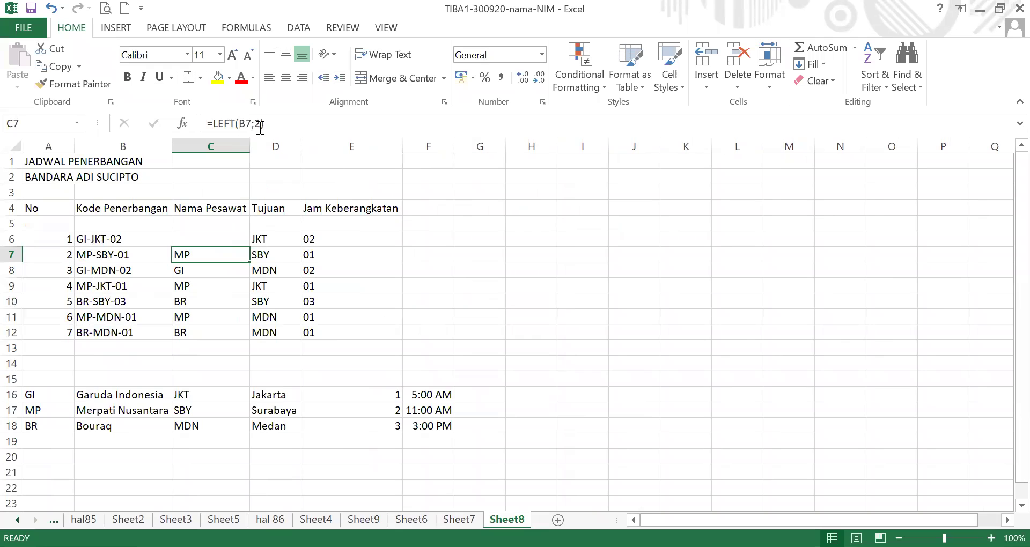
click(180, 240)
drag(248, 261, 244, 236)
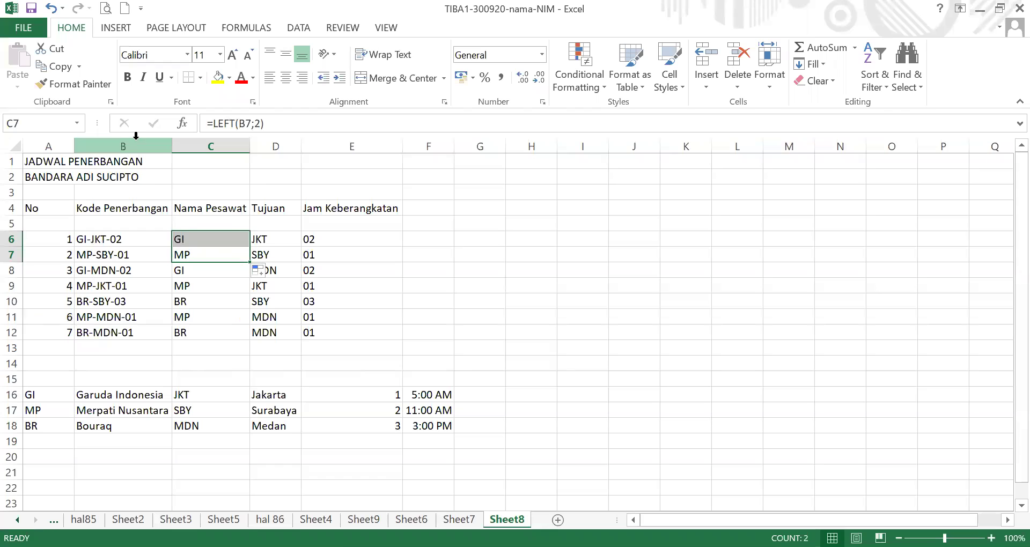
Examine the flight codes in the Kode Penerbangan column and the LEFT formula in C6 that refers to them.
click(137, 243)
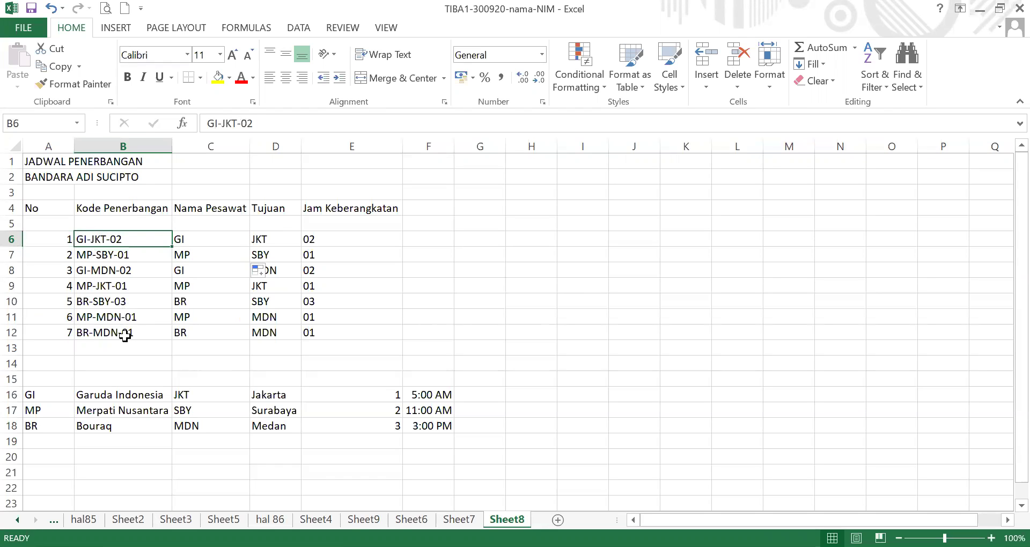
click(125, 335)
click(195, 238)
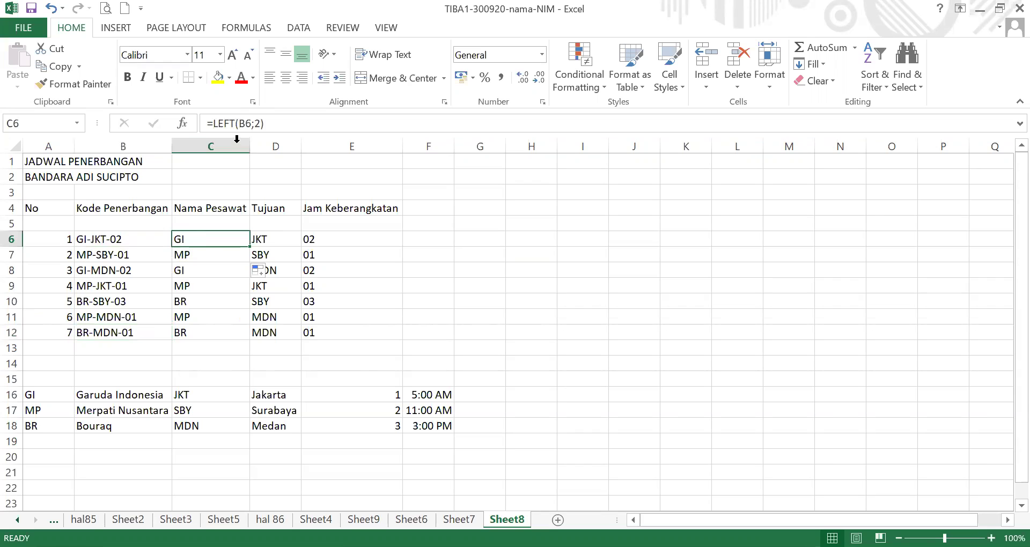
click(157, 239)
click(148, 271)
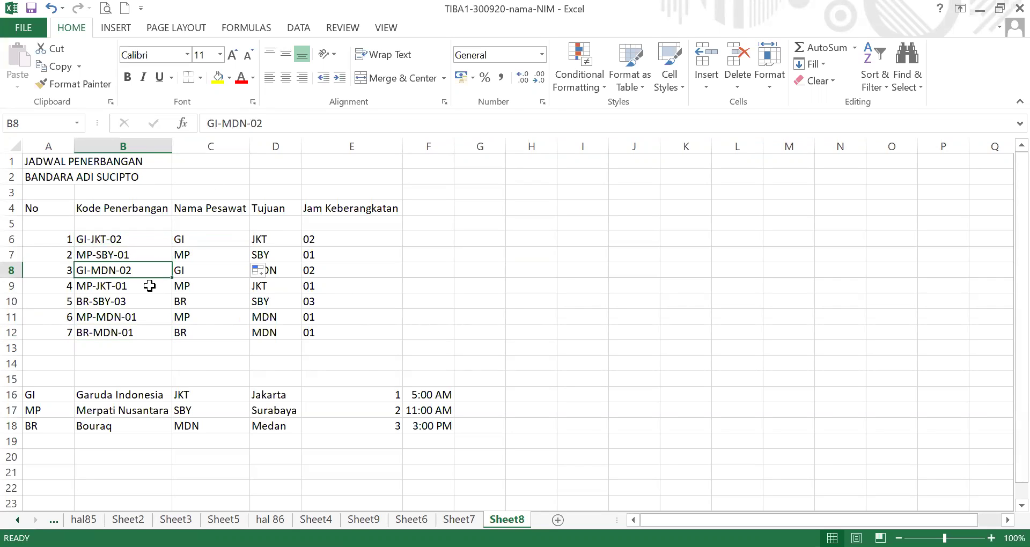
click(151, 288)
click(152, 302)
click(153, 317)
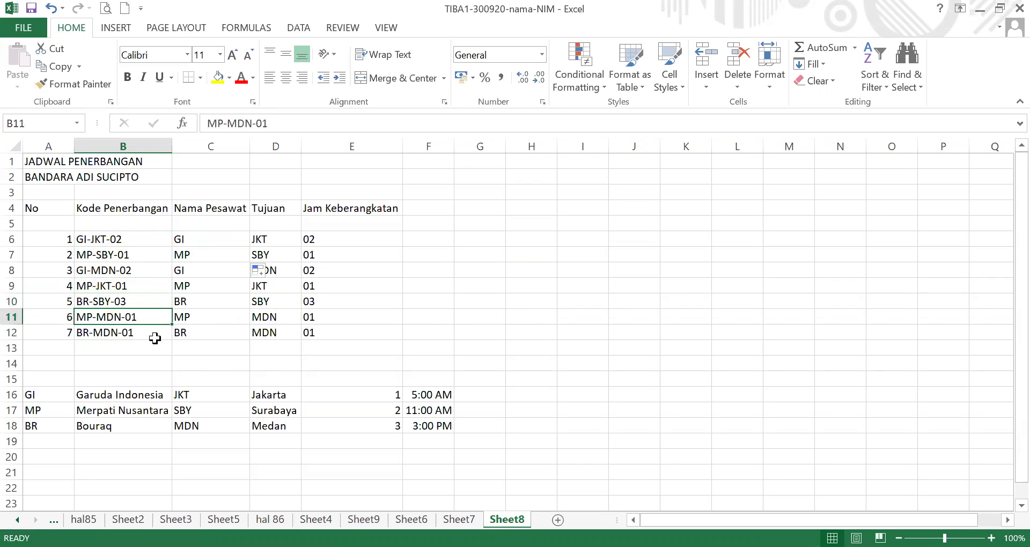
click(159, 346)
Check the LEFT formulas row by row in C6:C12, and inspect the MID formula in D6 under Tujuan.
click(201, 240)
click(204, 254)
click(204, 270)
click(200, 287)
click(197, 302)
click(199, 318)
click(202, 332)
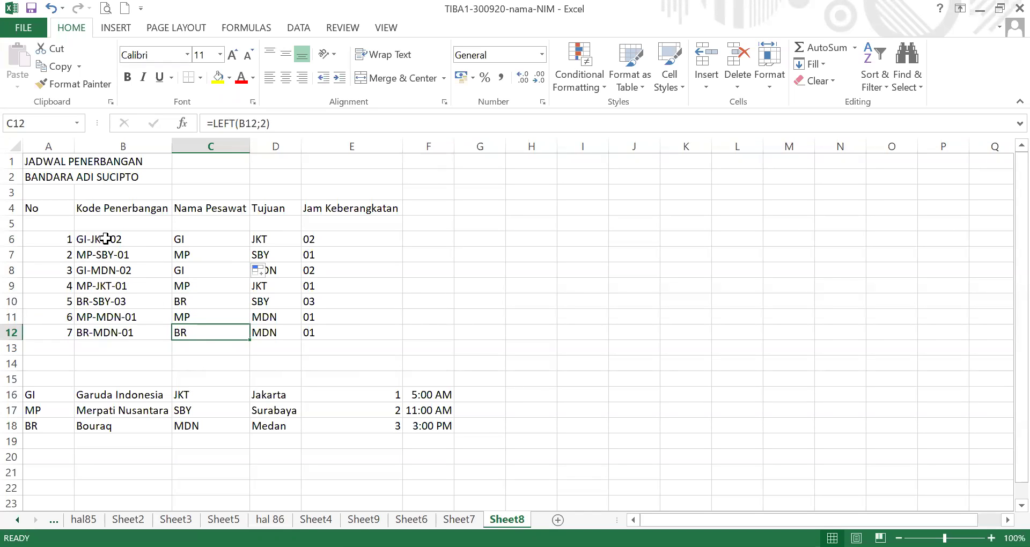
click(269, 236)
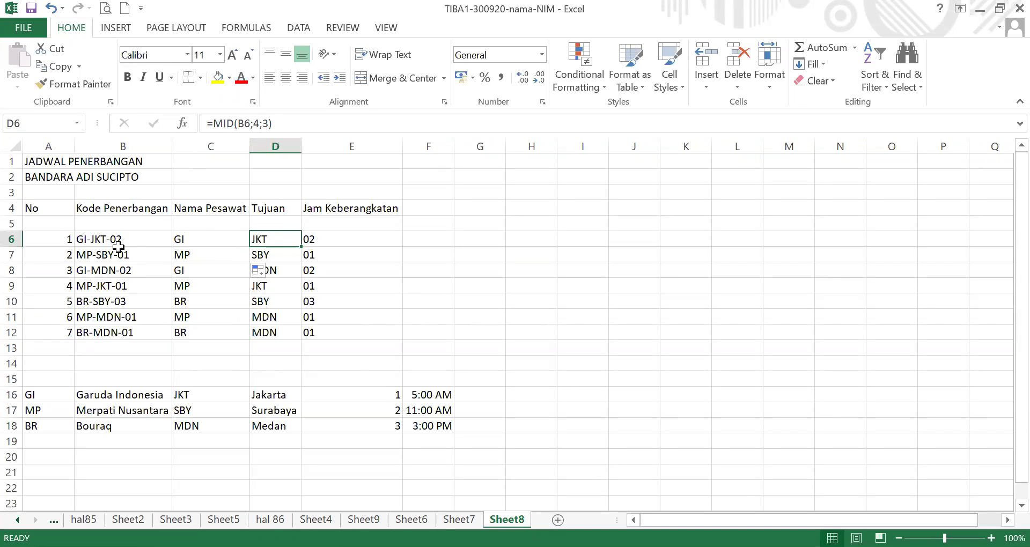
Check the MID formulas in D6:D11 of the Tujuan column against the flight codes in the Kode Penerbangan column.
click(115, 243)
click(113, 256)
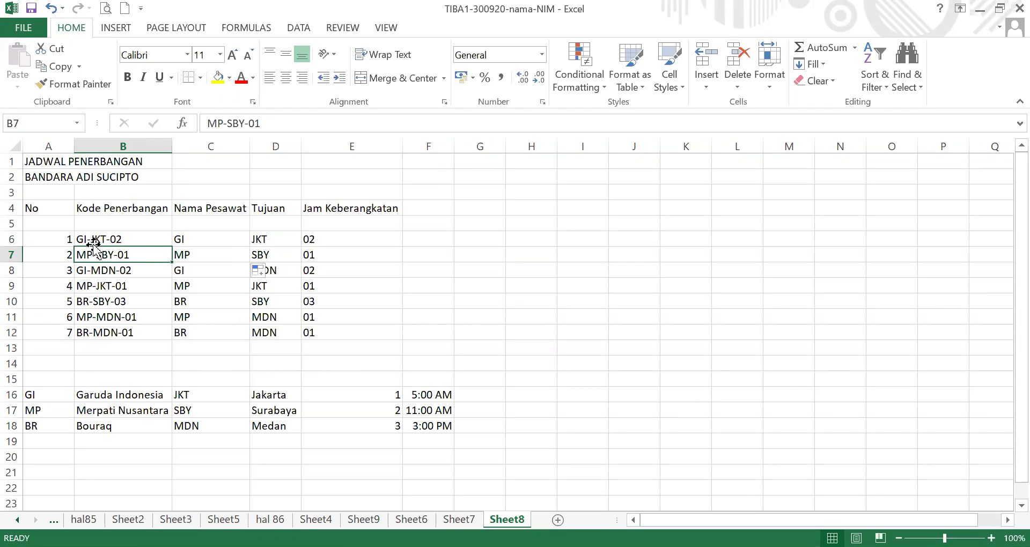
click(97, 240)
click(273, 239)
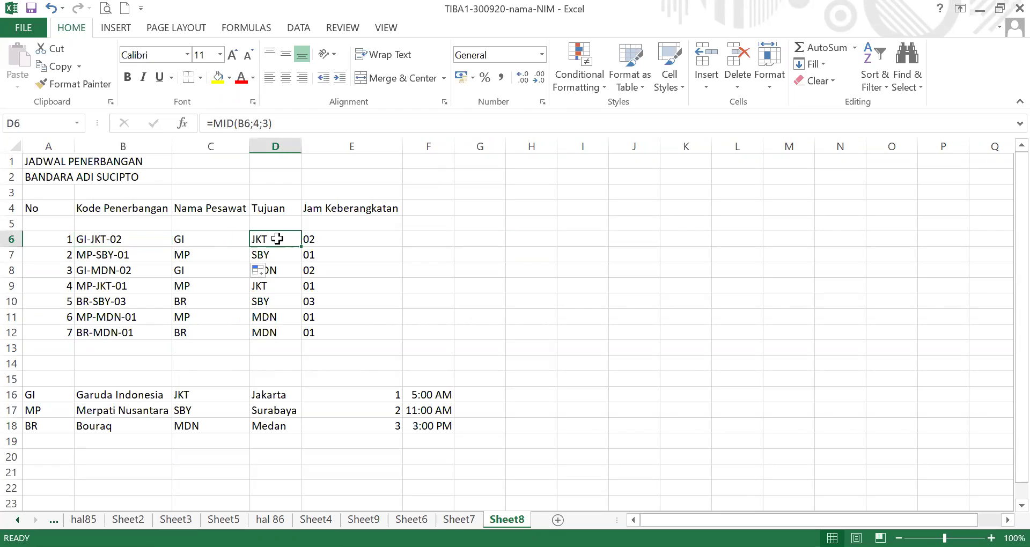
click(103, 240)
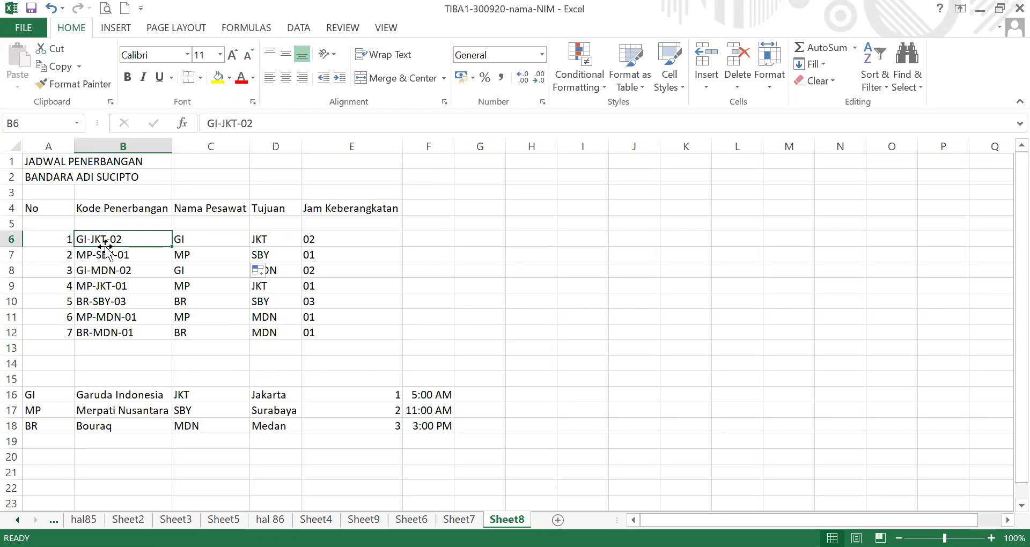
click(269, 239)
click(270, 255)
click(272, 269)
click(271, 285)
click(273, 301)
click(276, 318)
Check the RIGHT formulas row by row in E6:E12 of Jam Keberangkatan against the flight code in B6.
click(111, 239)
click(348, 238)
click(342, 257)
click(345, 270)
click(345, 286)
click(344, 307)
click(347, 318)
click(349, 333)
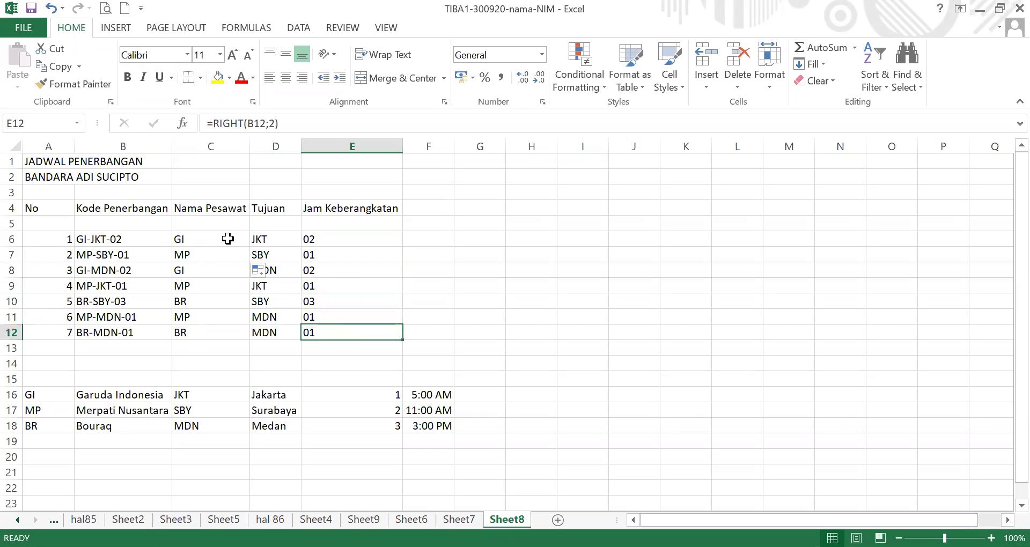
Compare the airline codes in the Nama Pesawat column with the full airline names in B16:B18.
click(227, 238)
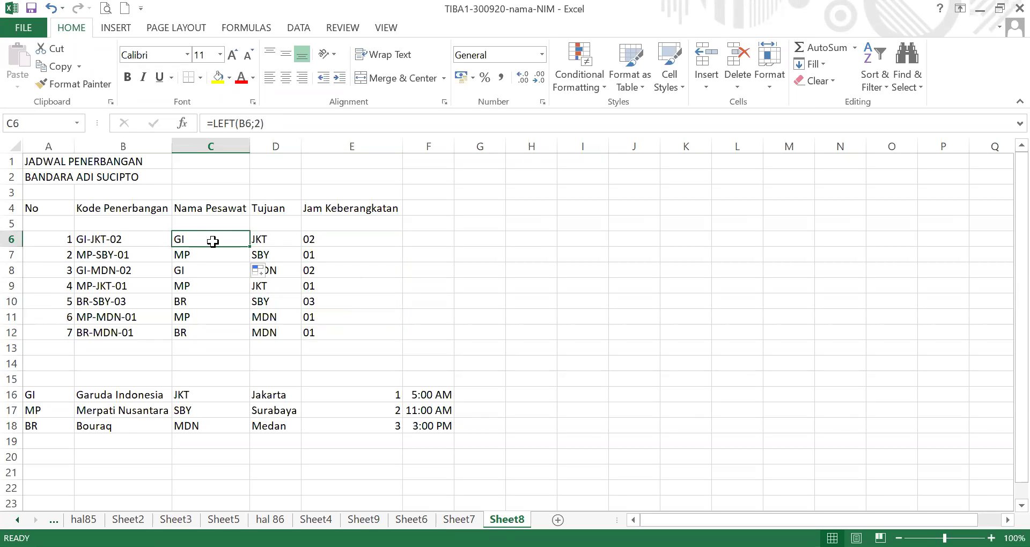
click(106, 396)
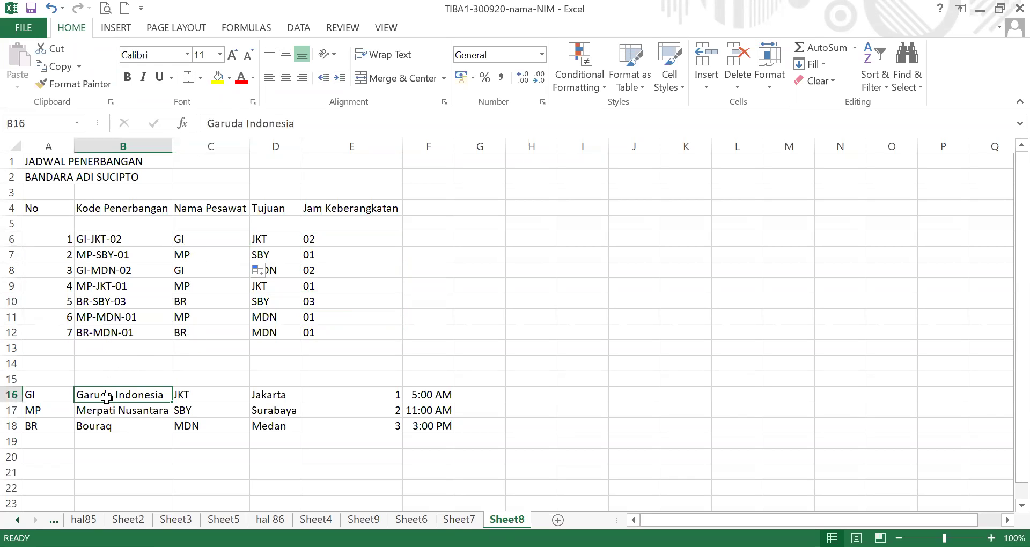
click(194, 255)
click(132, 414)
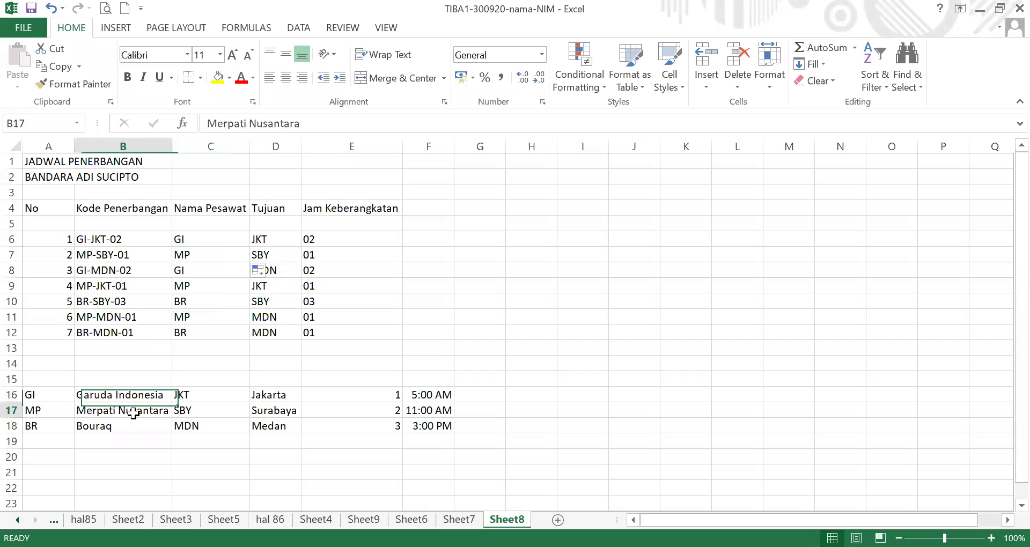
click(197, 302)
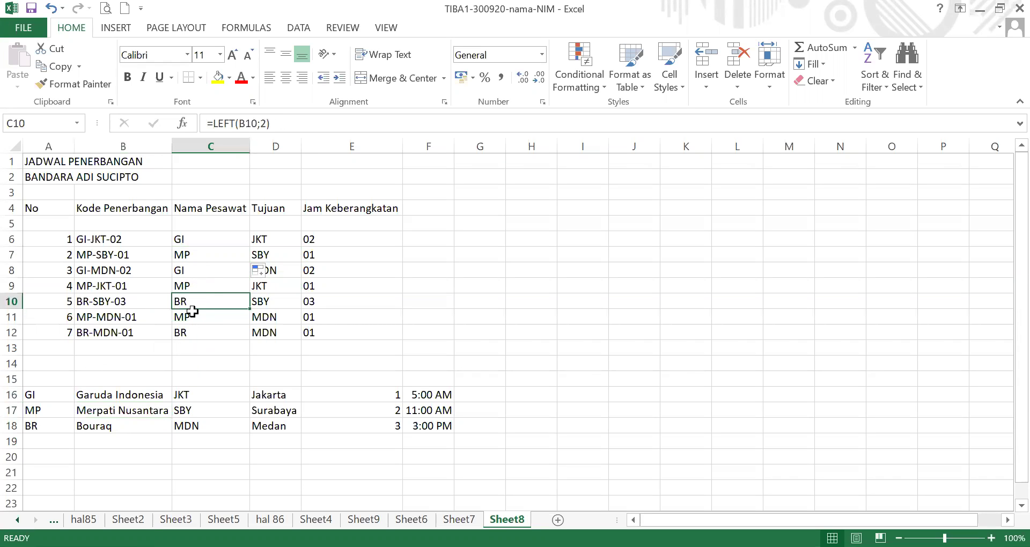
click(119, 426)
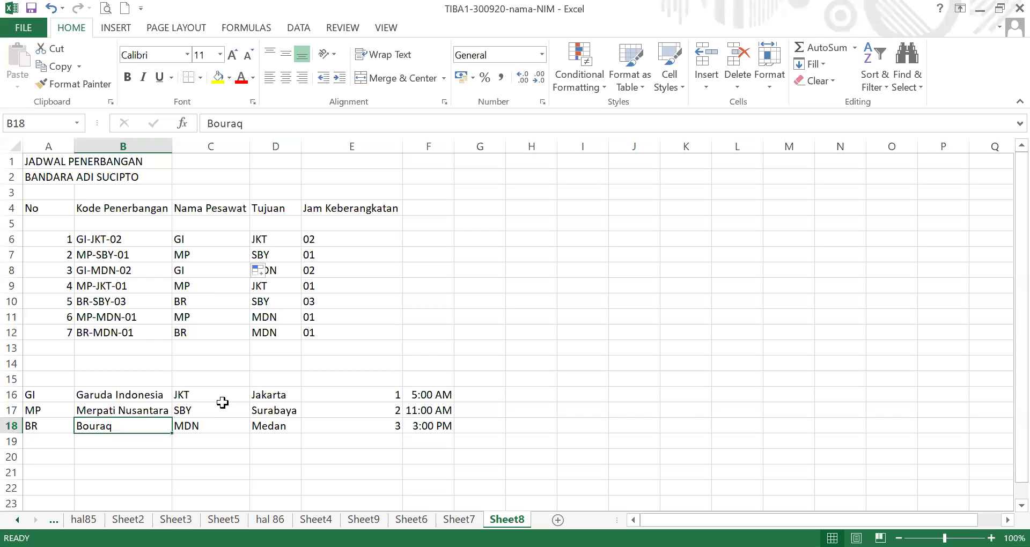
Compare the destination codes under Tujuan with the city names in D16:D18.
click(278, 240)
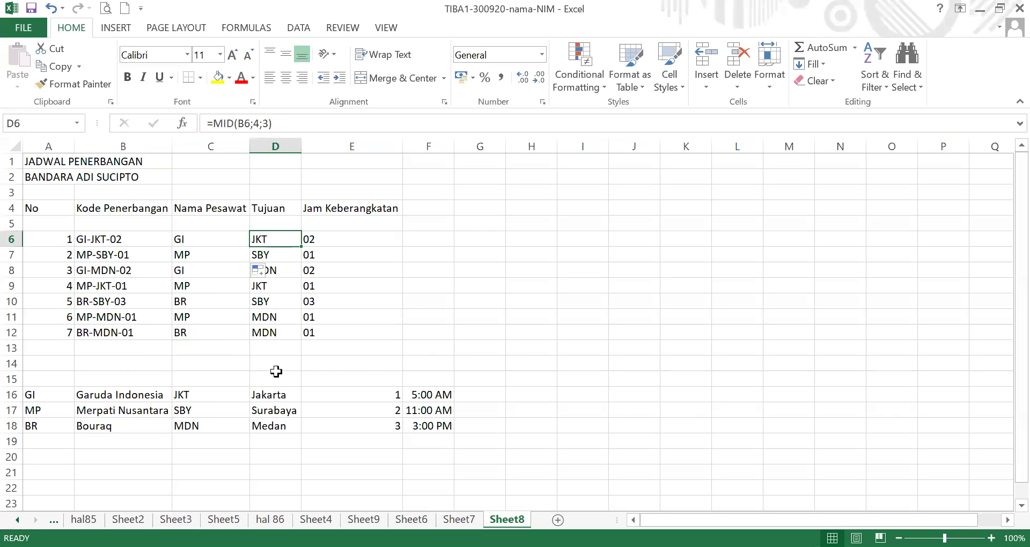
click(280, 394)
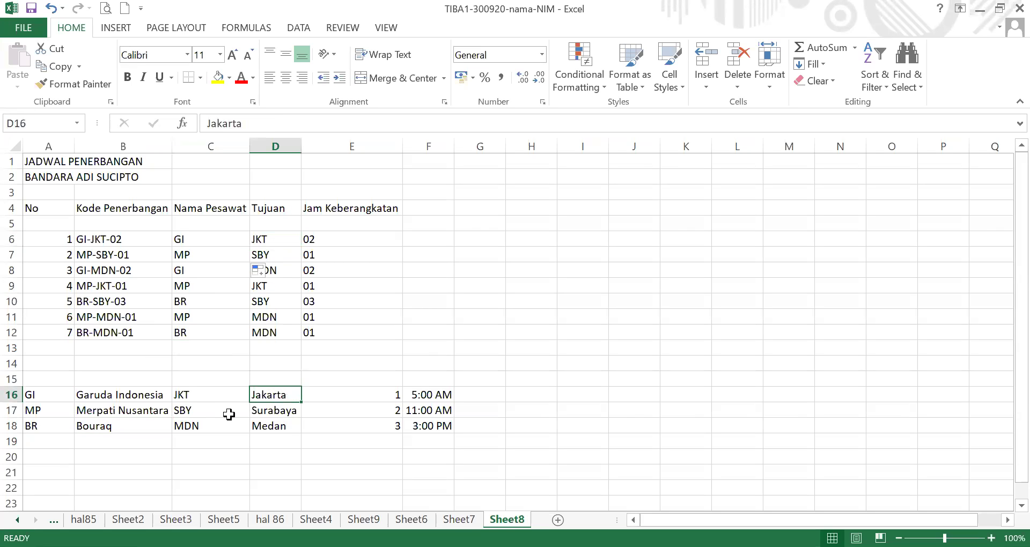
click(287, 412)
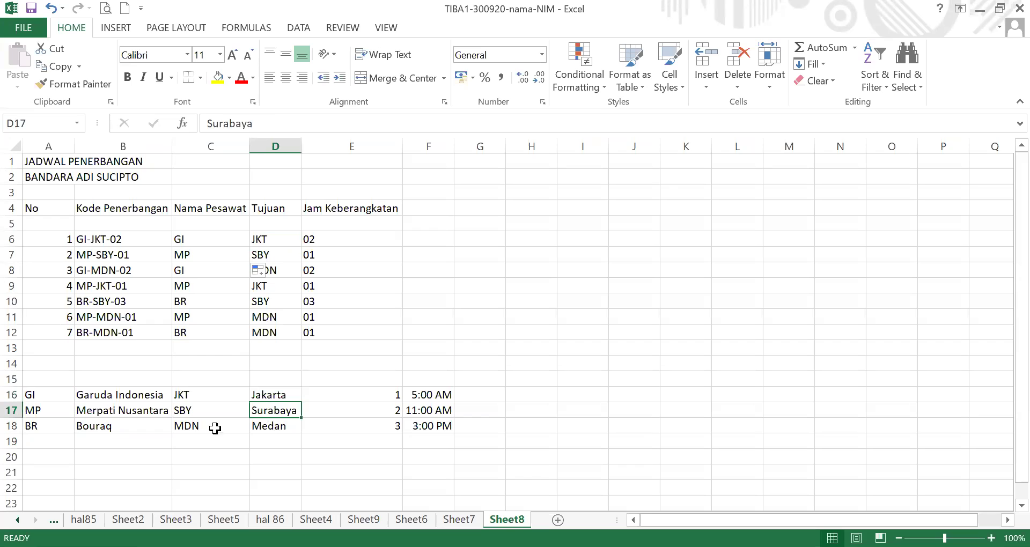
click(270, 425)
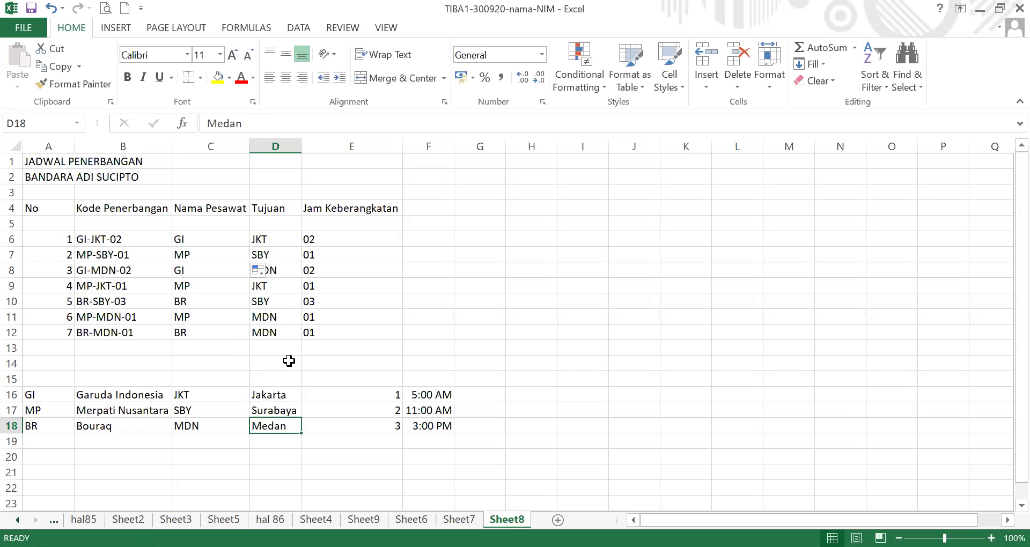
Change the formula in E6 of Jam Keberangkatan to =RIGHT(B6;1) so it extracts only the last character.
click(352, 237)
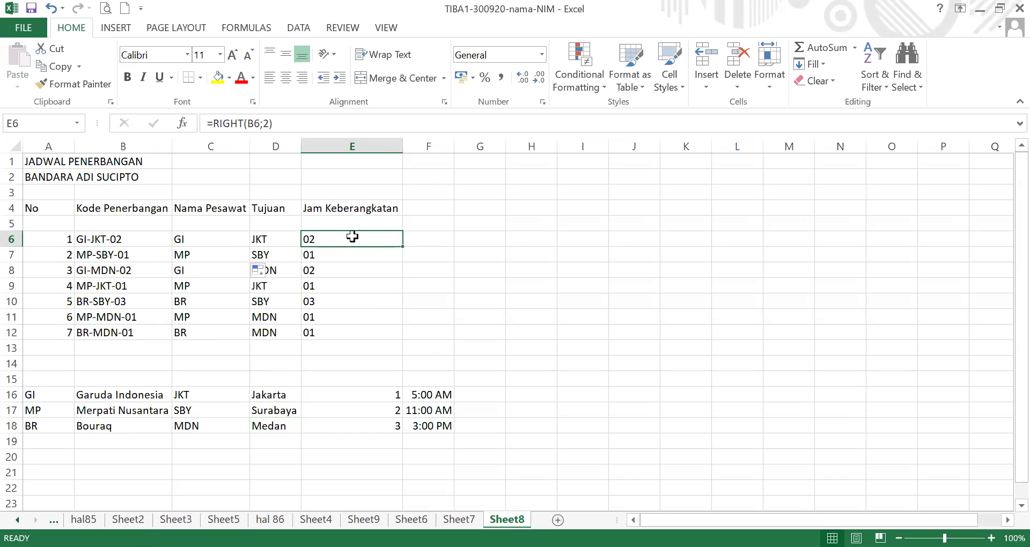
click(380, 258)
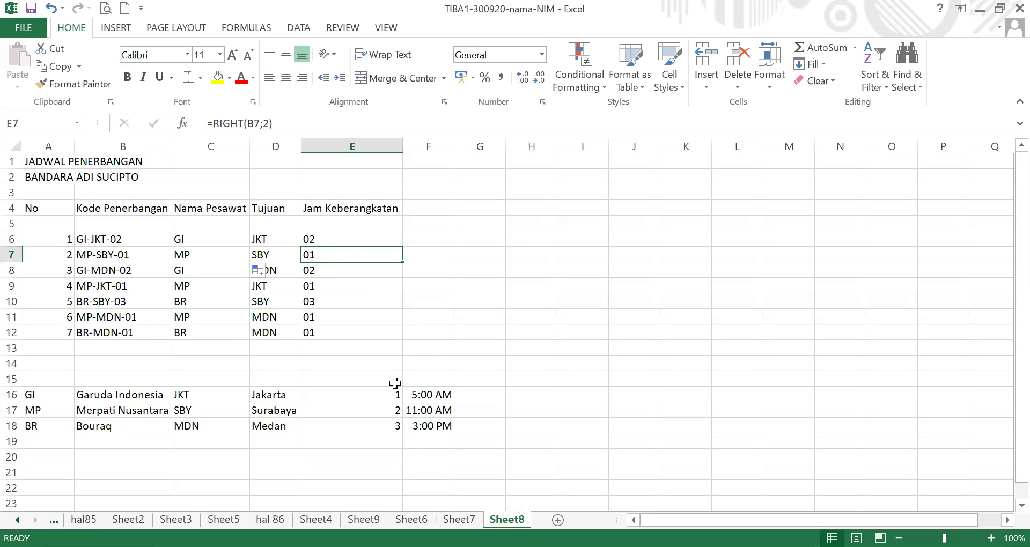
click(330, 238)
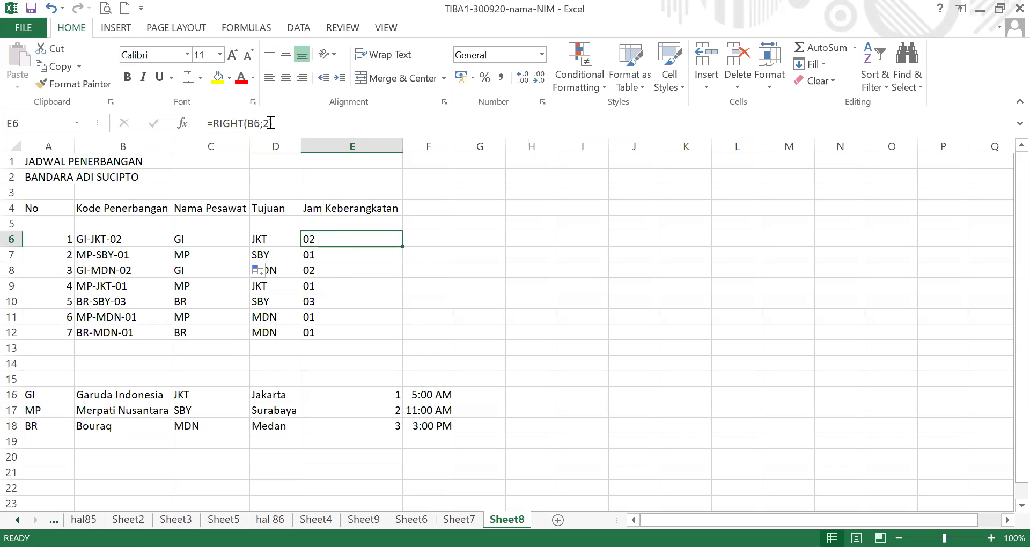
click(271, 123)
key(BackSpace)
text(1)
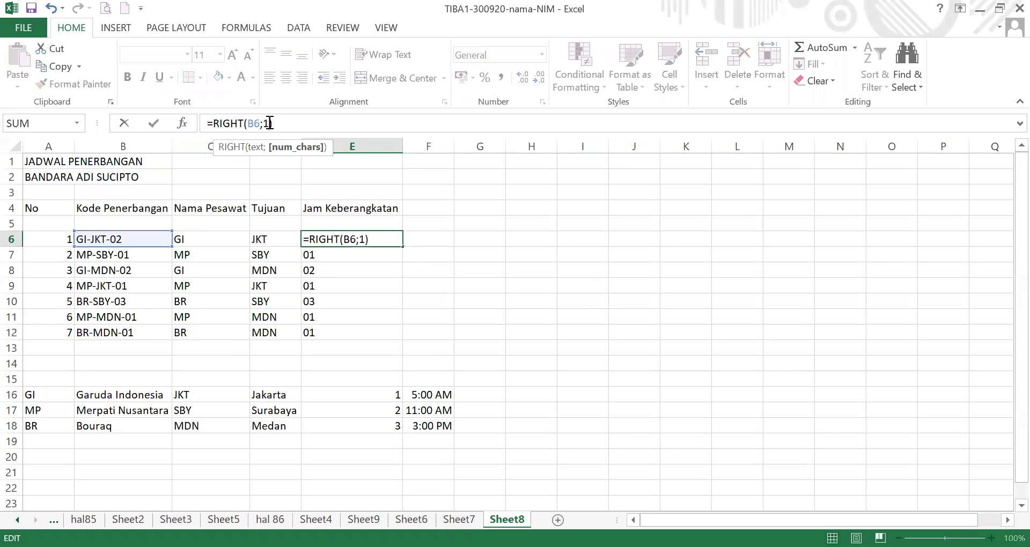
key(Return)
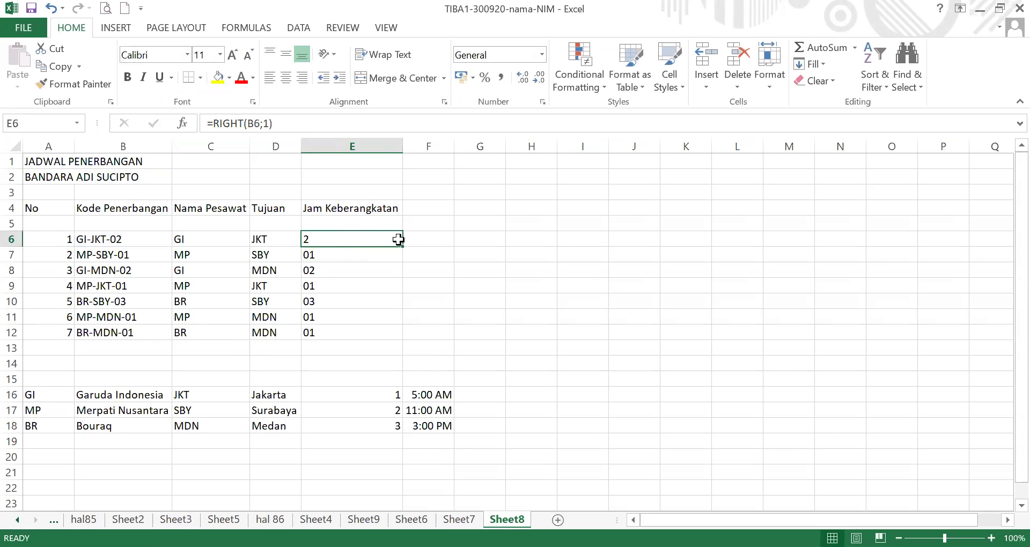
Fill the revised RIGHT formula from E6 down through E12.
drag(405, 251, 395, 286)
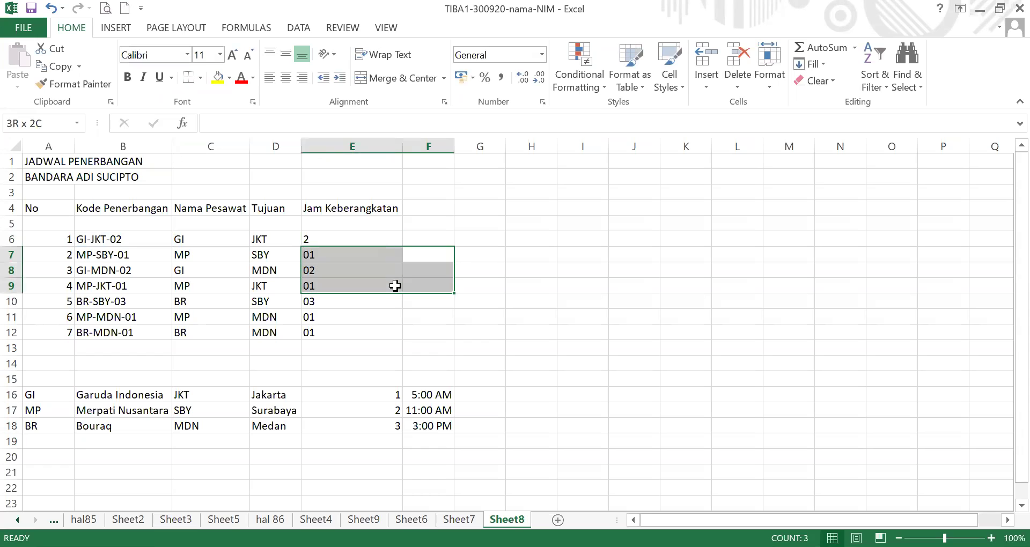
click(398, 241)
drag(403, 246, 388, 336)
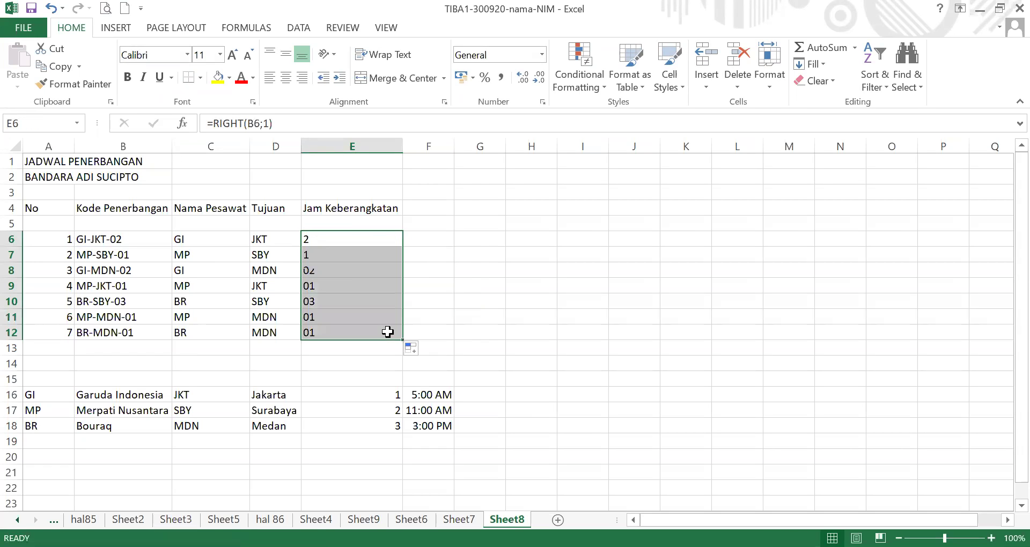
Compare the extracted departure digits in column E with the numbers and departure times in E16:F18.
click(385, 399)
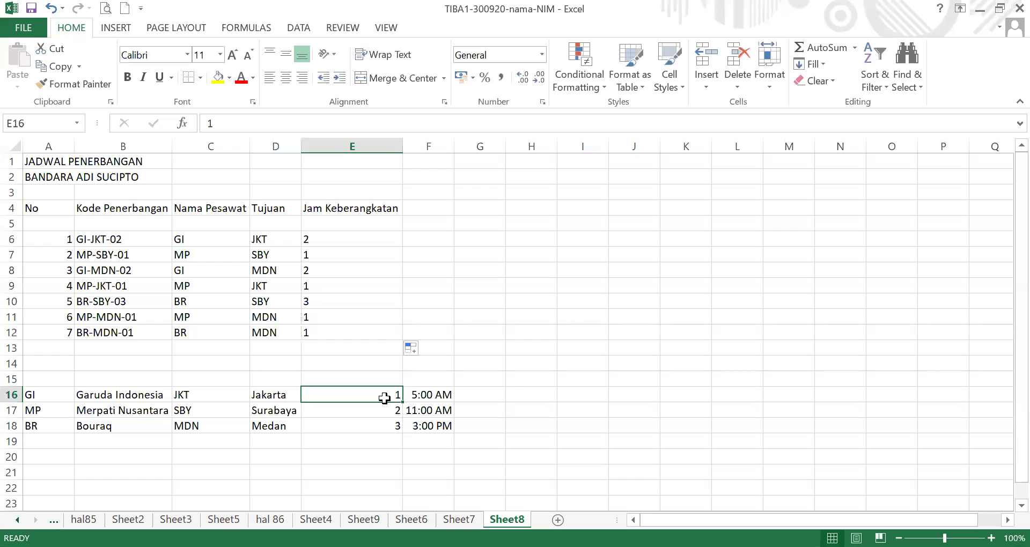
click(430, 400)
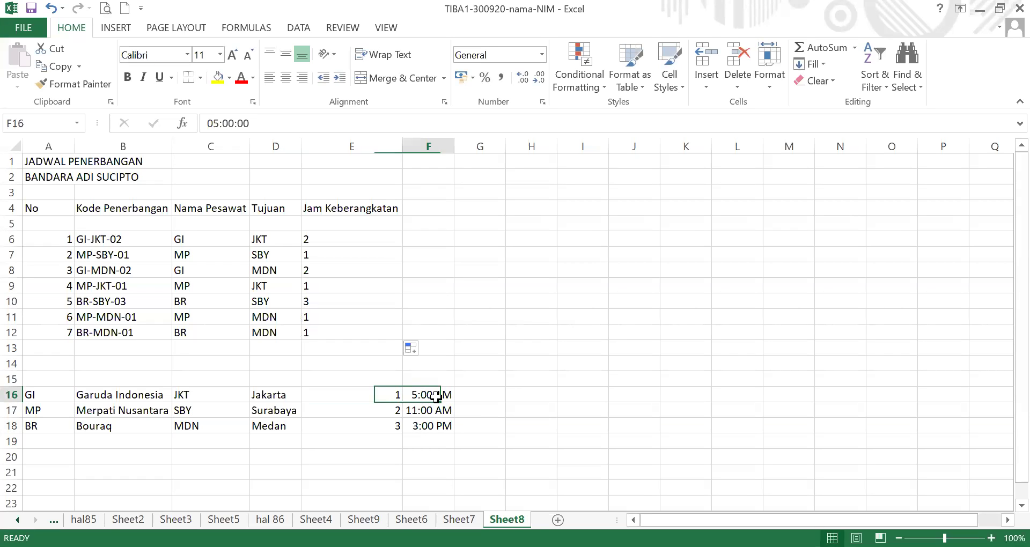
click(346, 240)
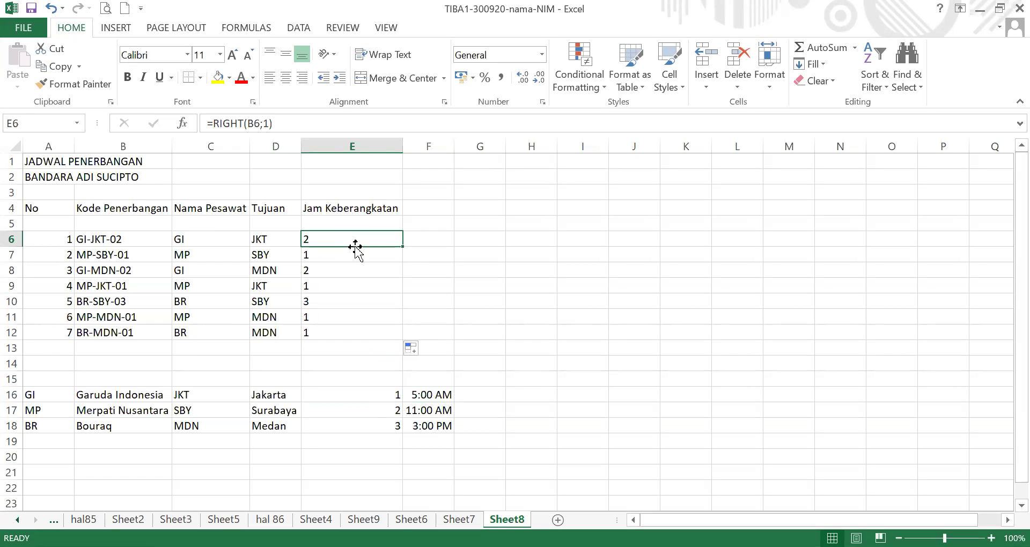
click(396, 409)
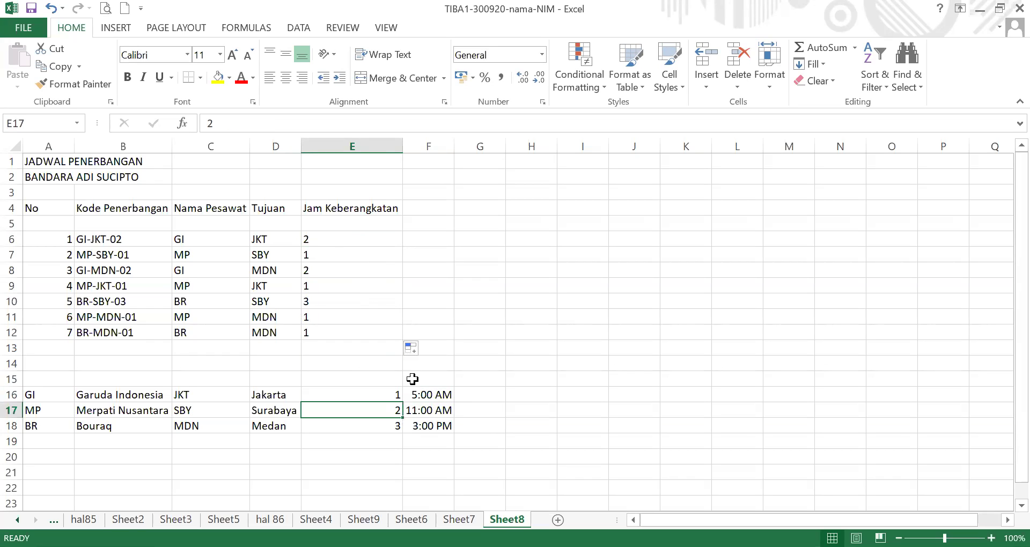
click(393, 427)
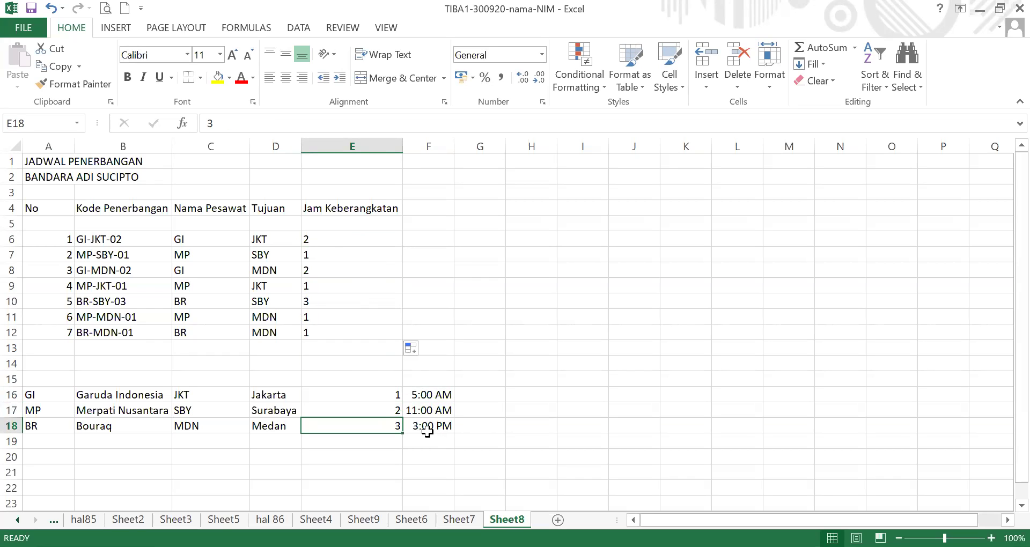
click(361, 259)
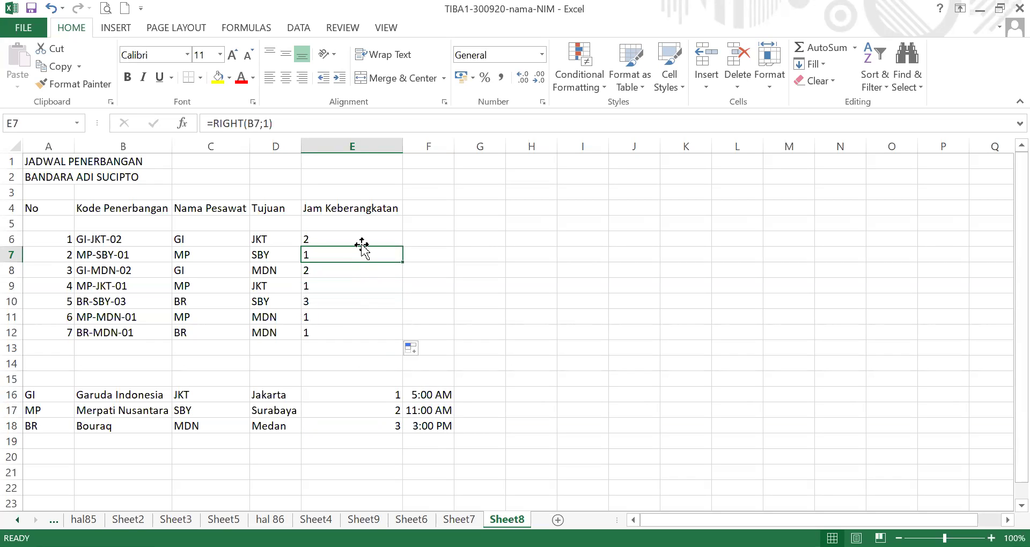
Colour the text of the extracted codes in C6:E12 red.
drag(333, 239, 226, 332)
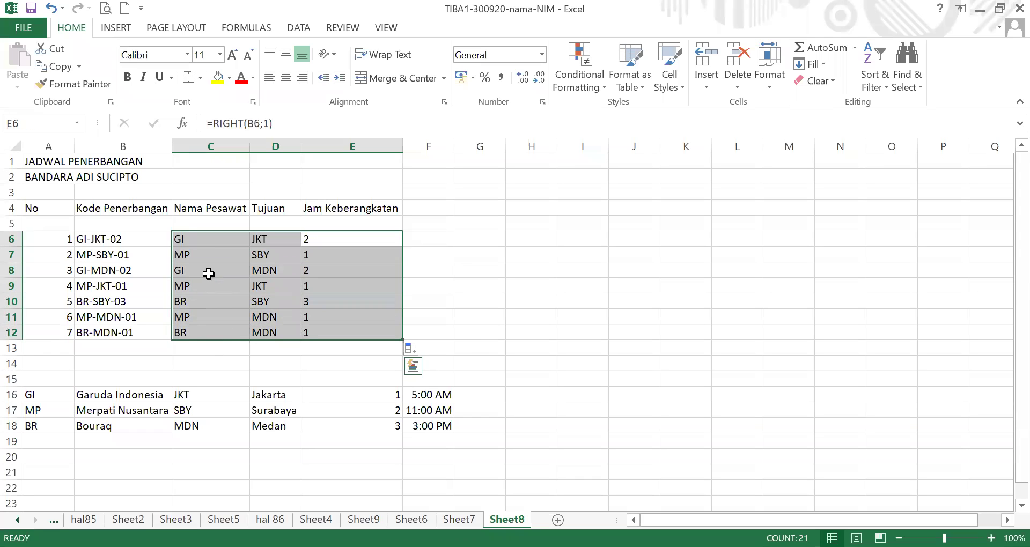
click(241, 84)
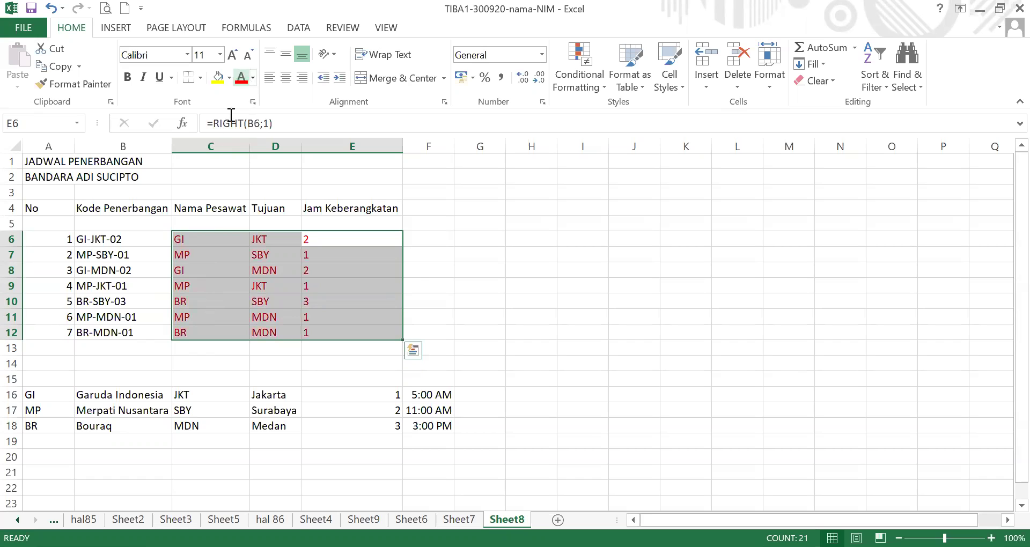
click(200, 241)
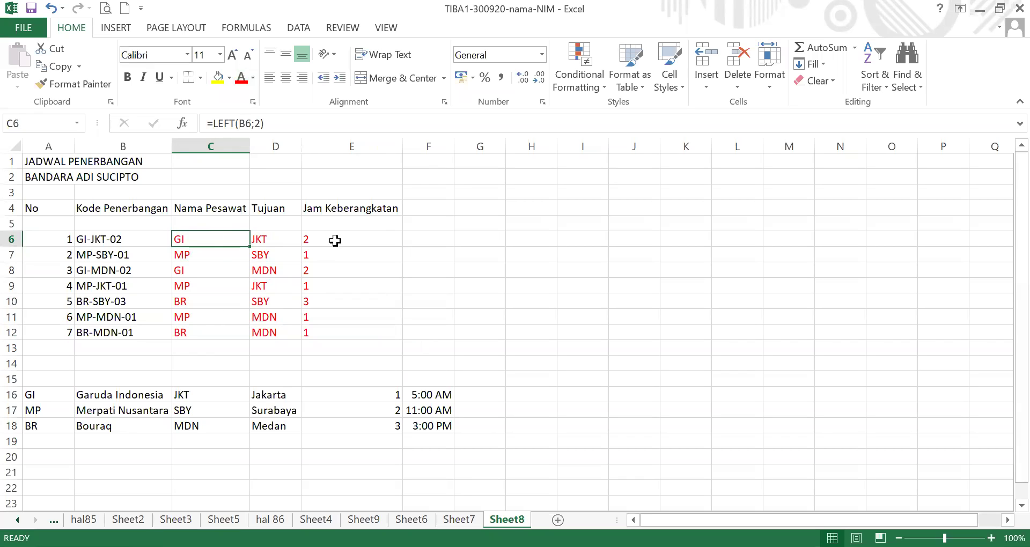
click(331, 258)
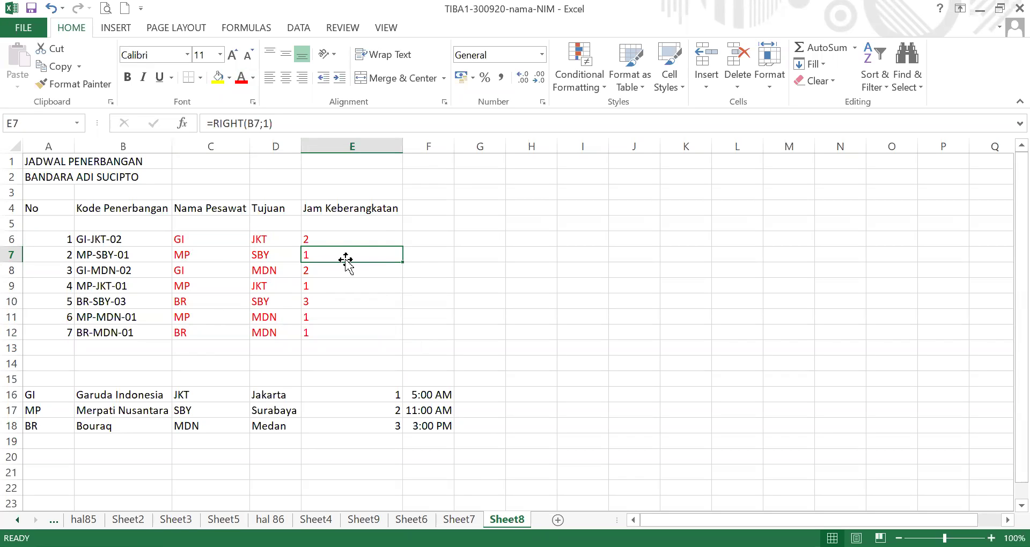